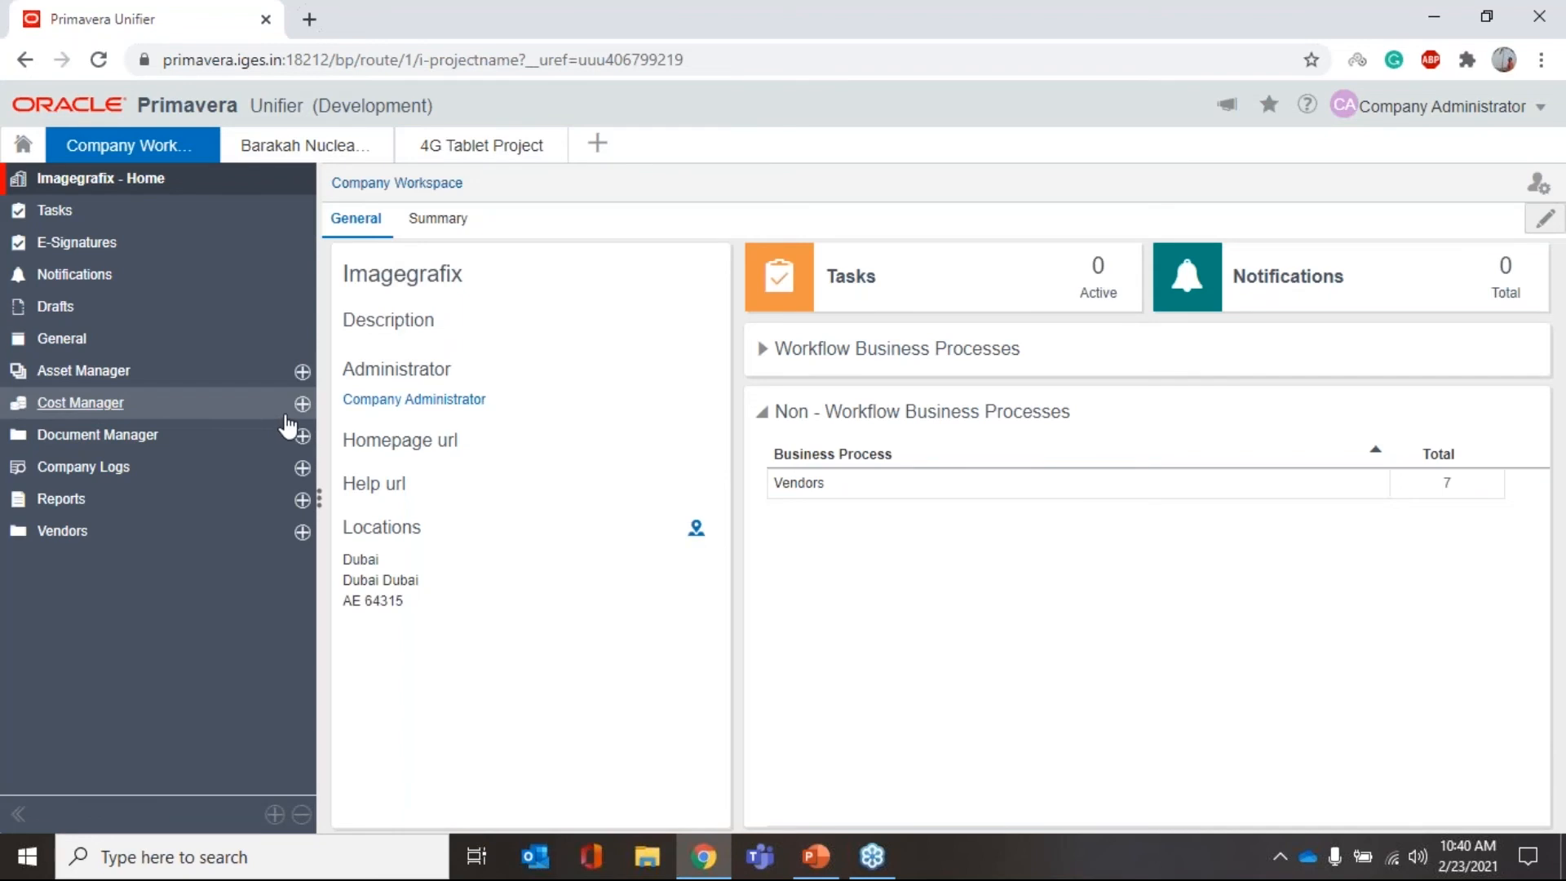
- Expand the Document Manager, Company Logs, Cost Manager, Vendors and Reports groups of the company workspace
left_click(279, 439)
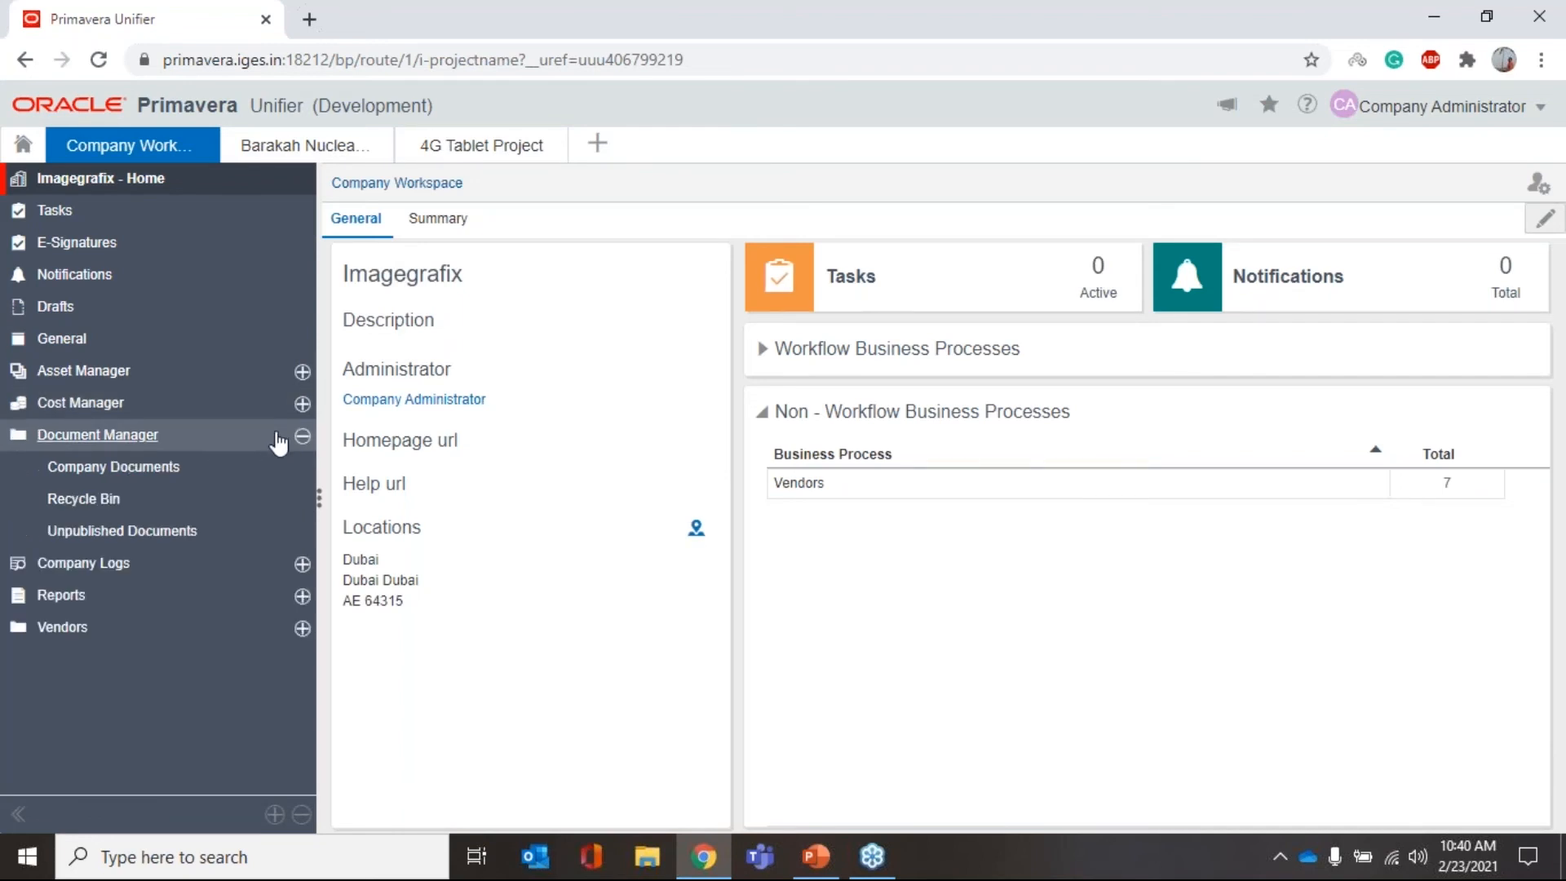
left_click(248, 565)
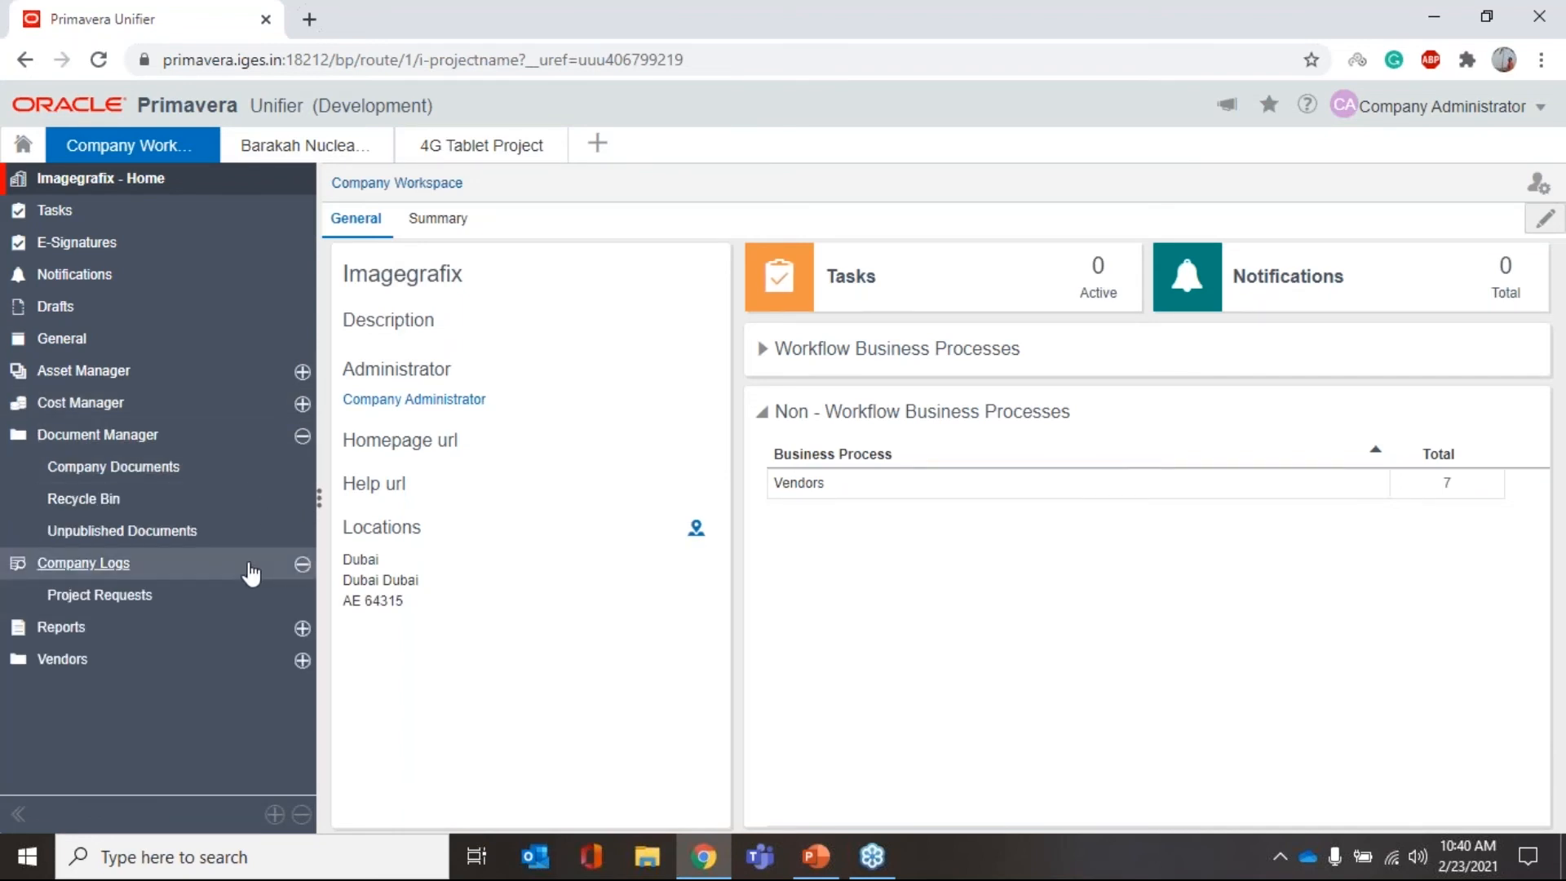
left_click(243, 414)
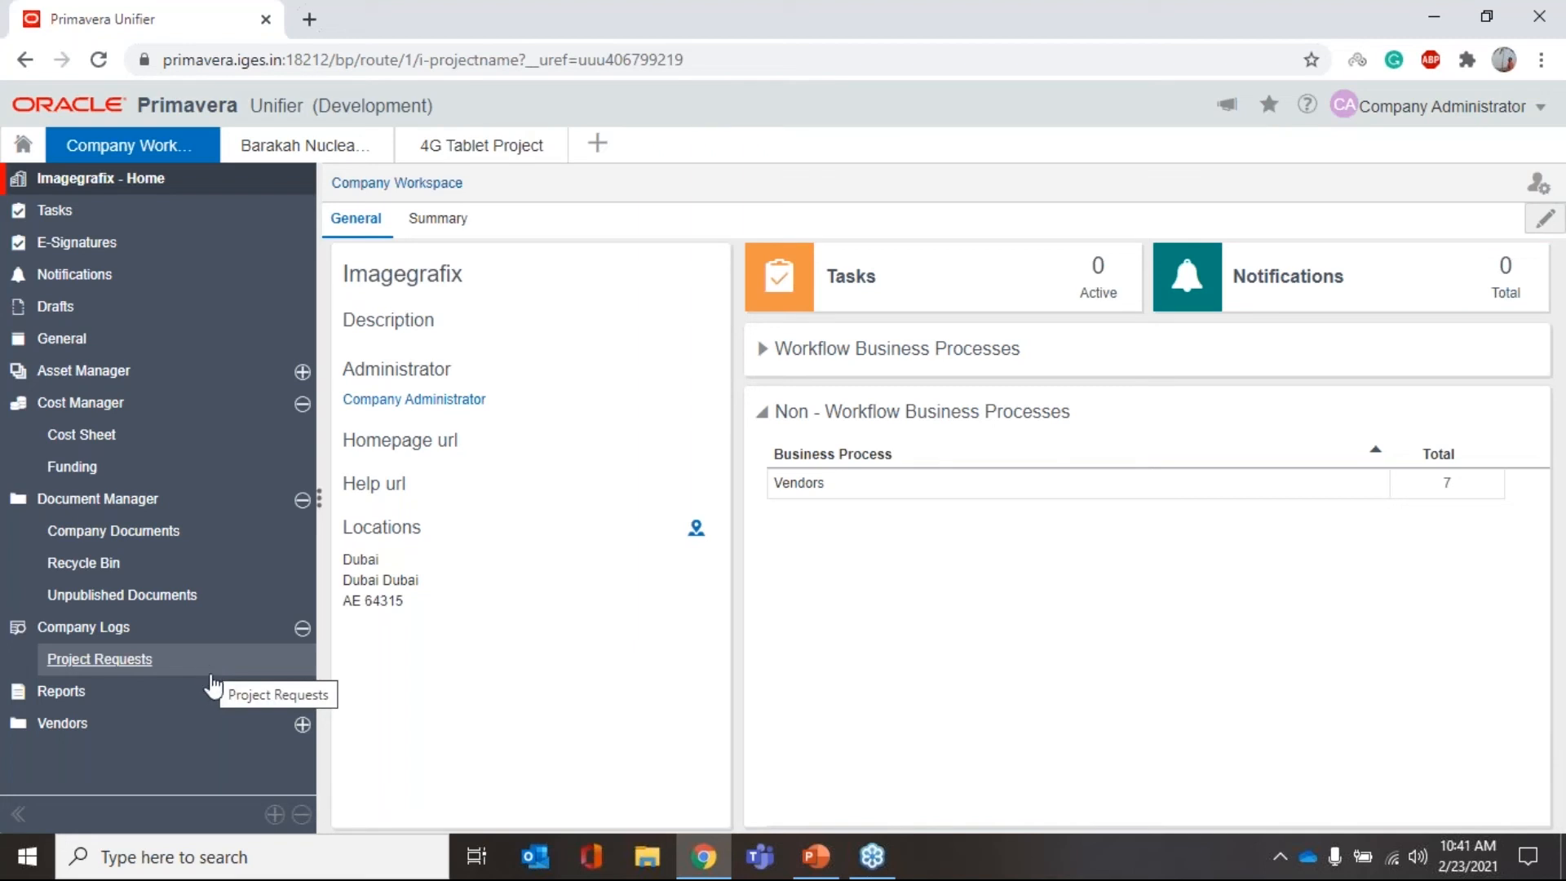
left_click(231, 736)
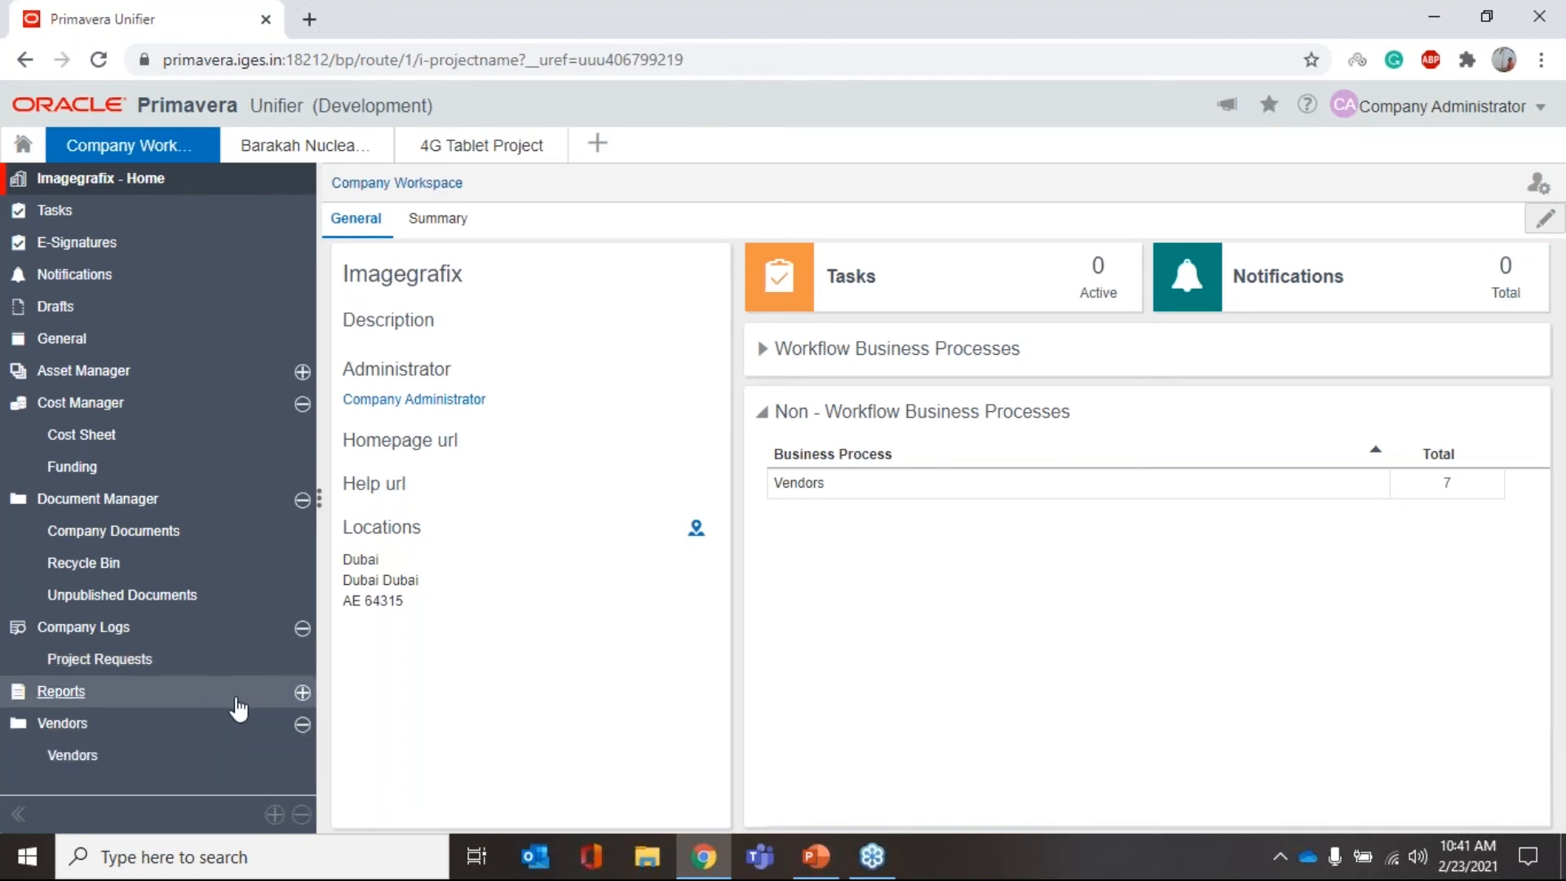
left_click(238, 700)
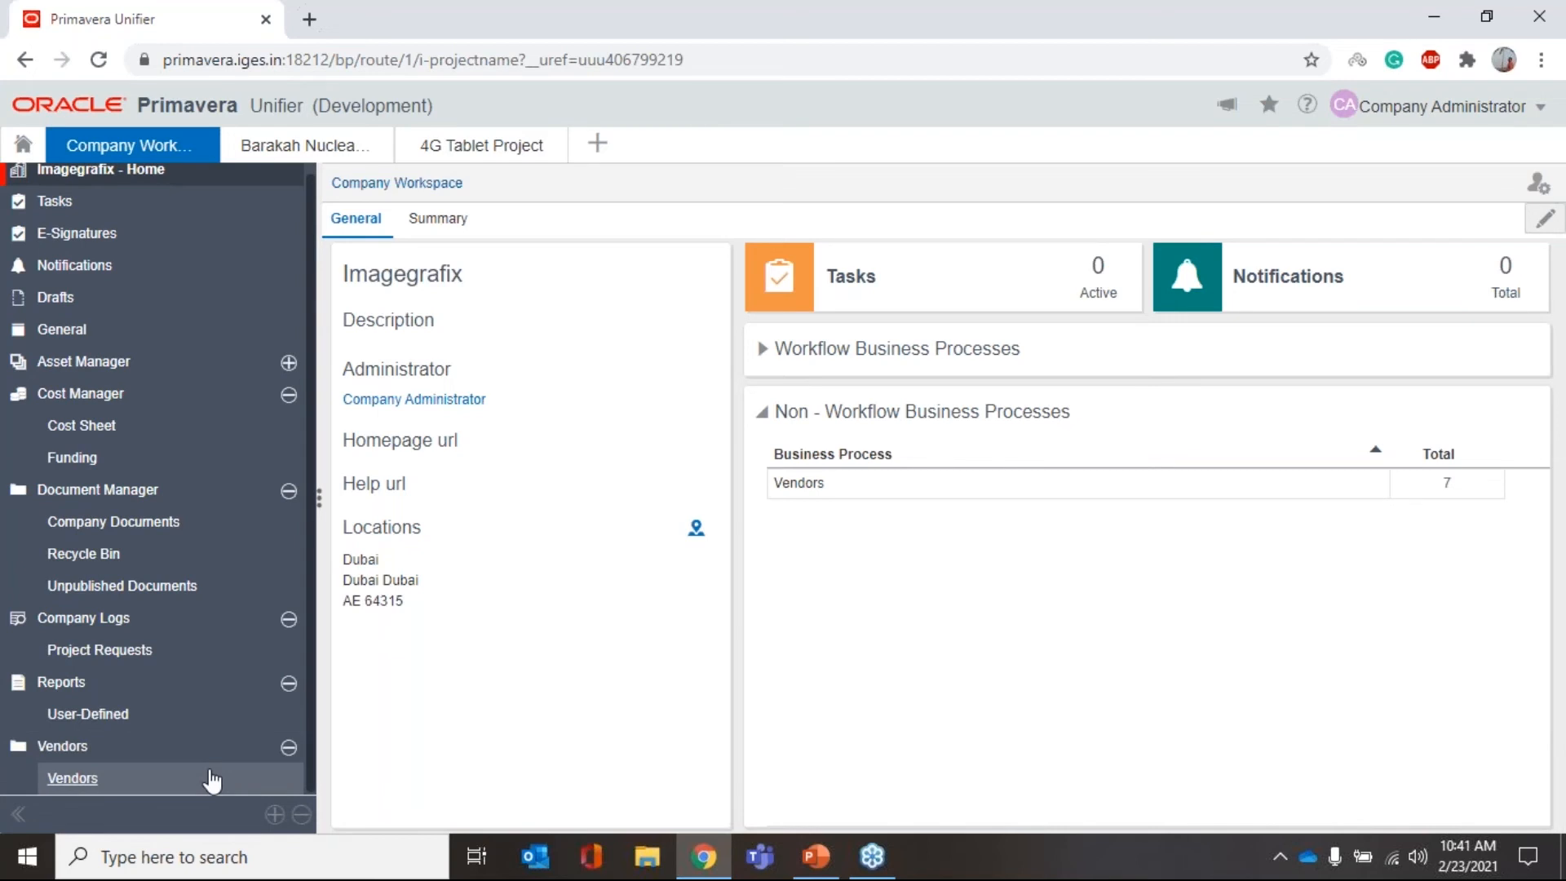
- Open the Vendors log and review the vendor details of the Gulf EPC Contracting Company record VEN-0005 down to the remarks
left_click(212, 779)
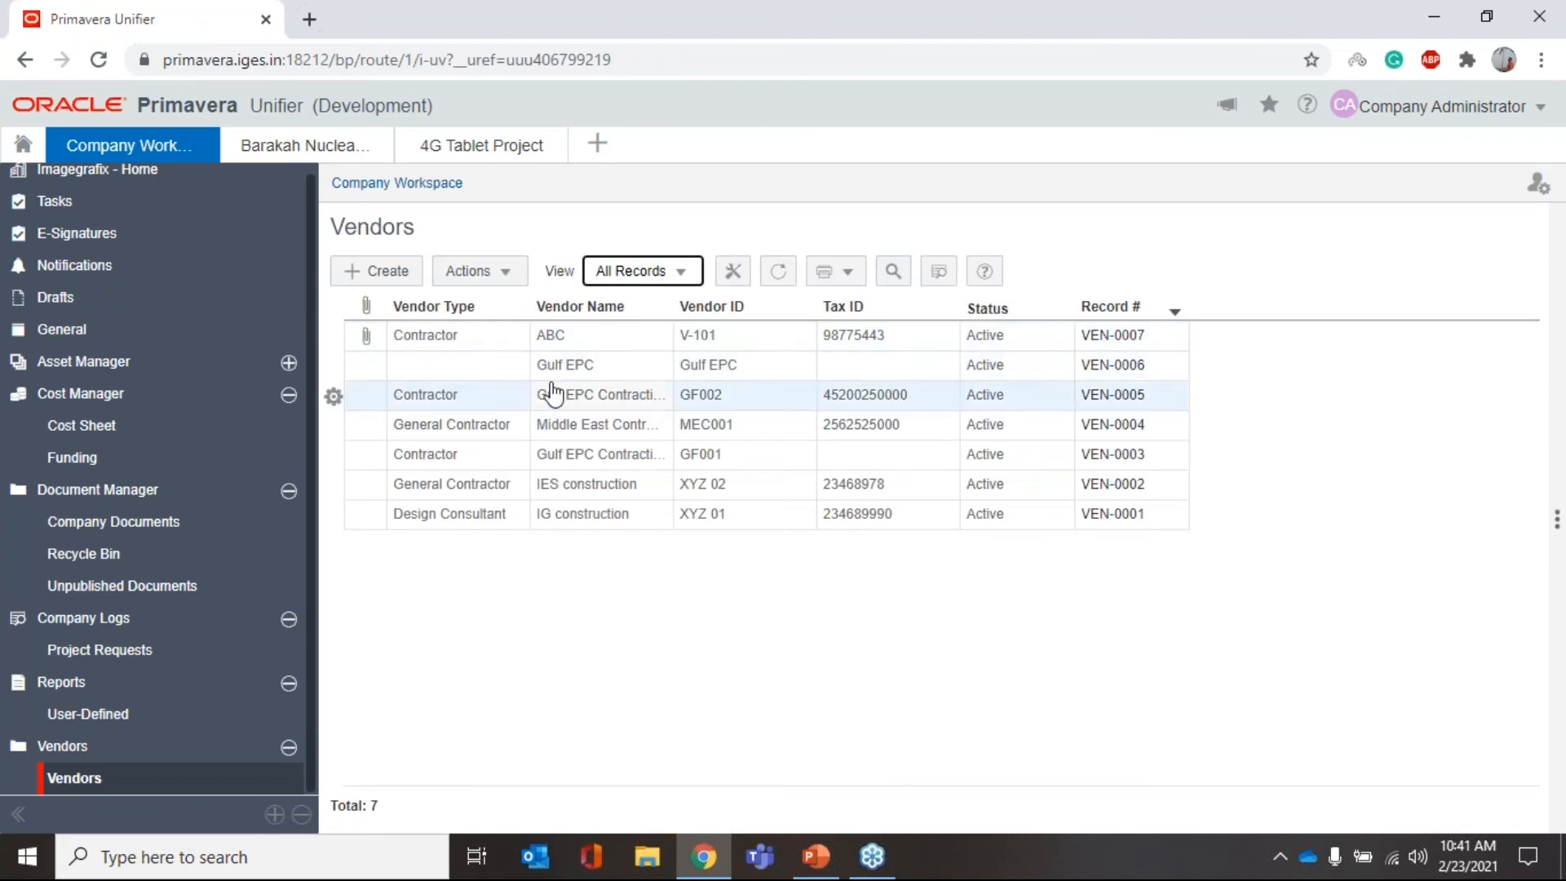
double_click(553, 394)
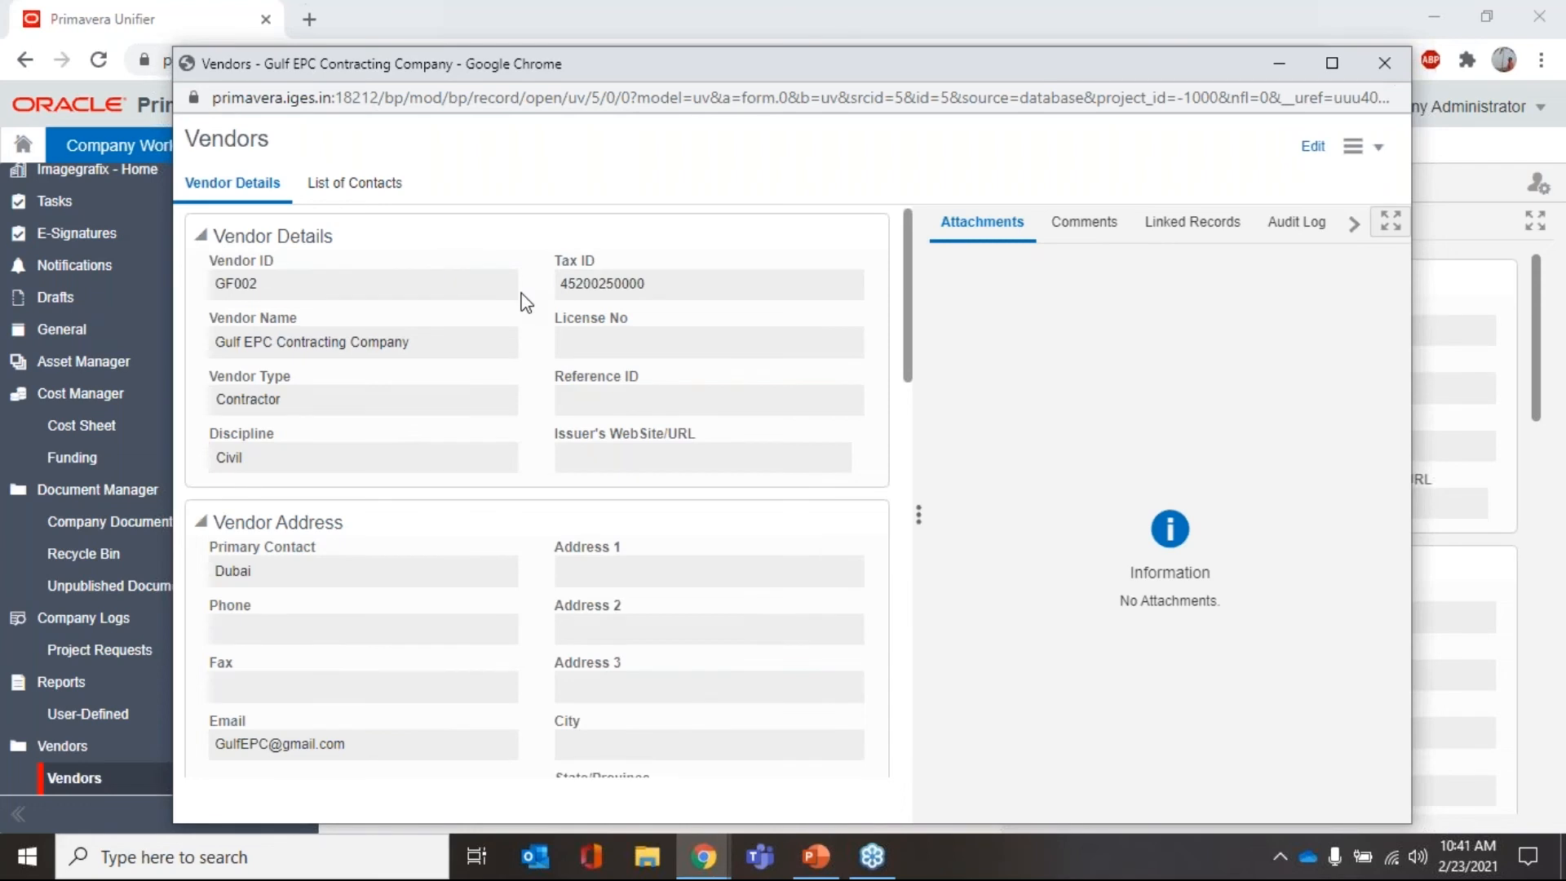
scroll(524, 301, "down", 4)
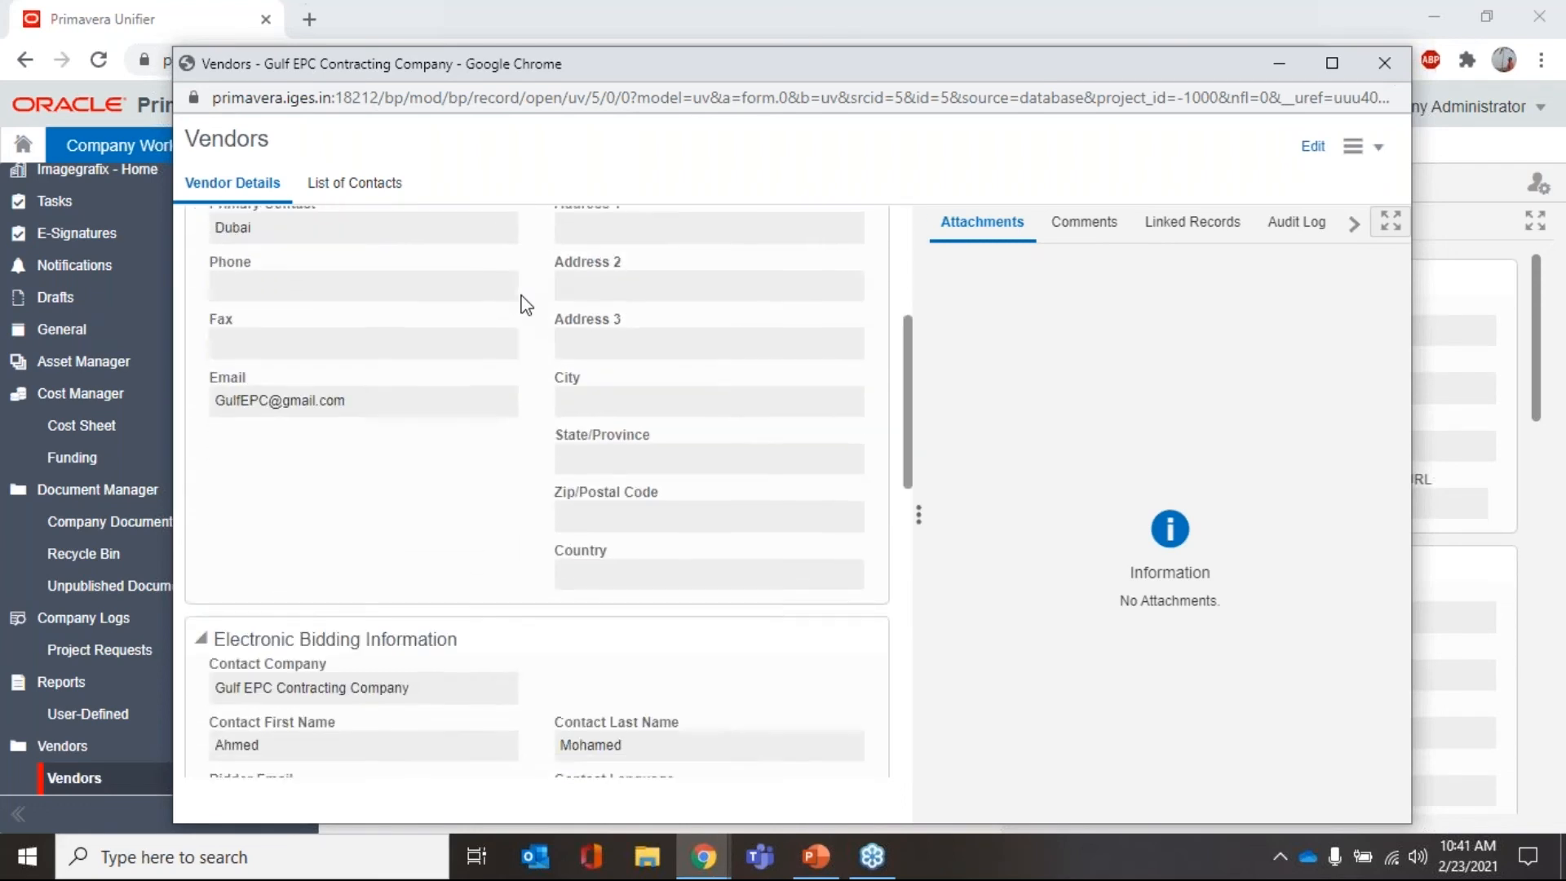
scroll(555, 367, "down", 4)
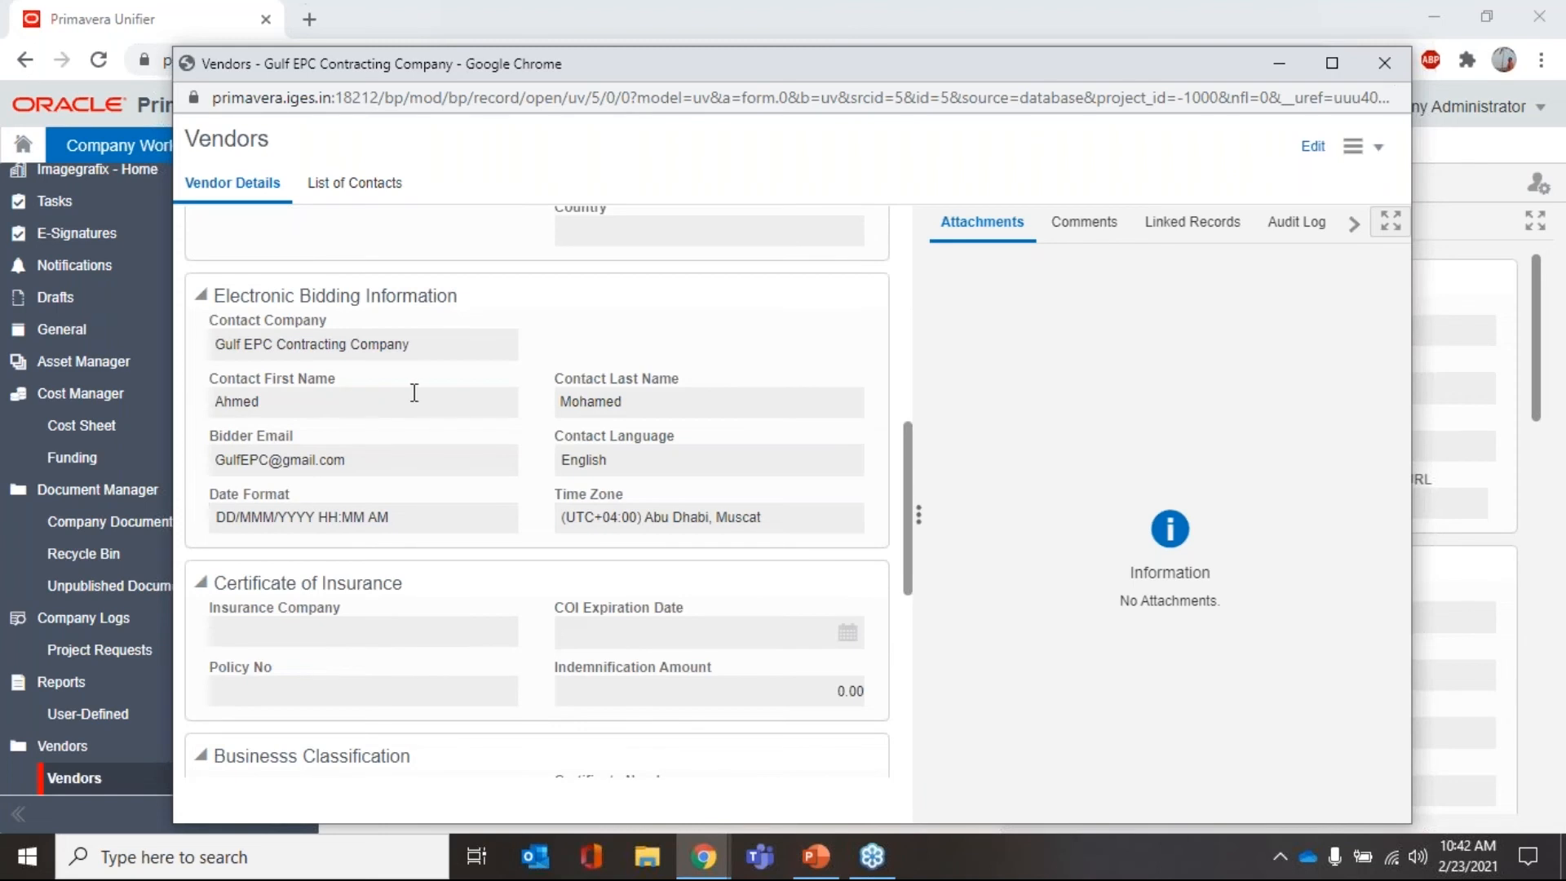
scroll(436, 349, "down", 4)
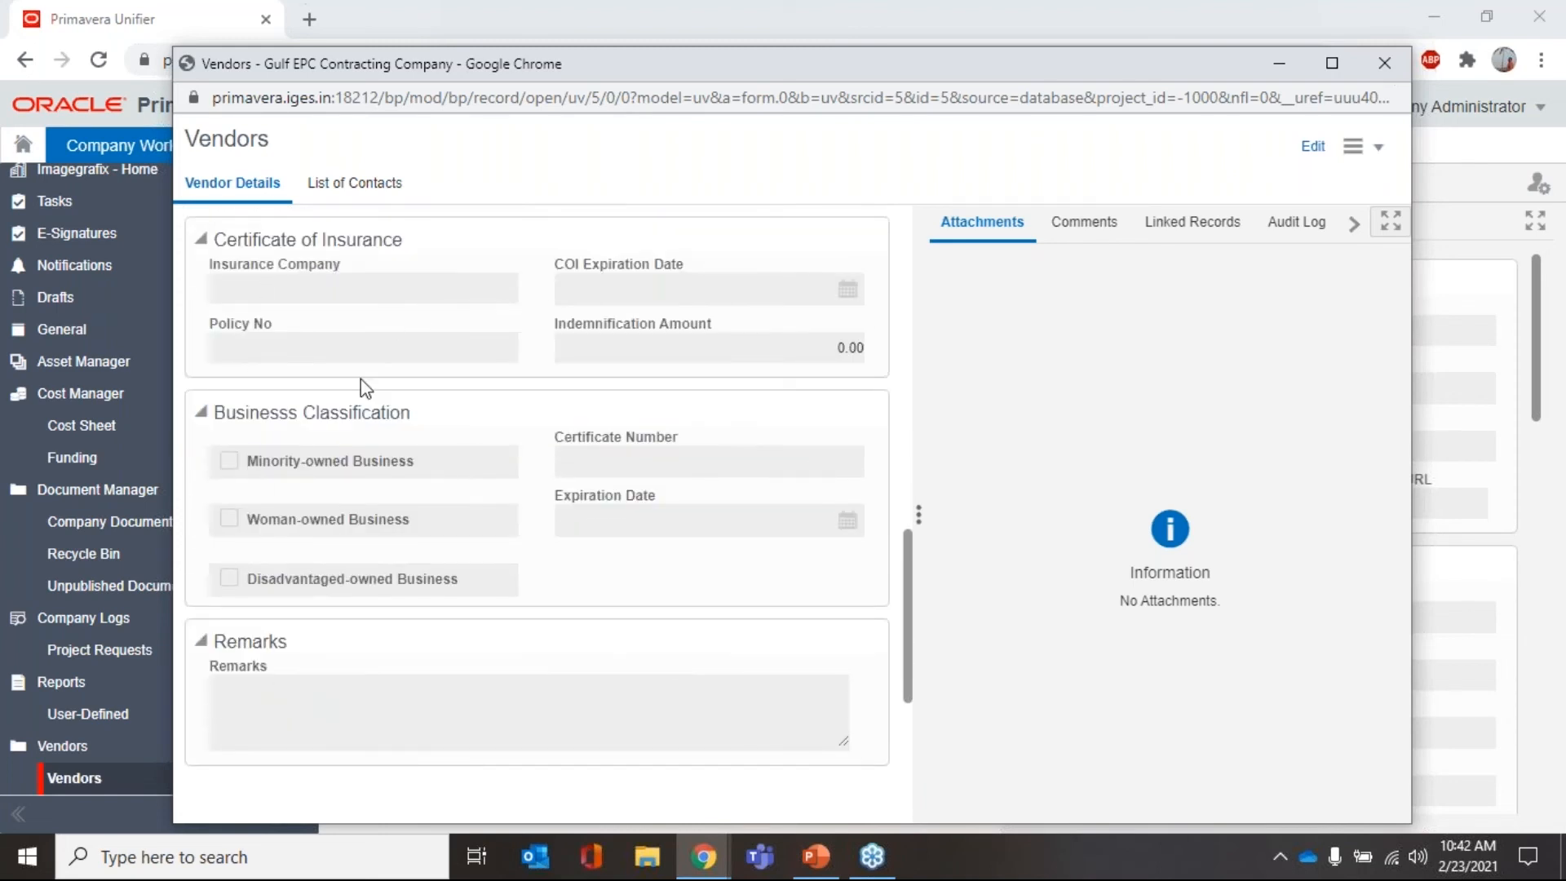
- Review the vendor record's list of contacts and the contact's attachments, return to the vendor details and close the record
left_click(351, 186)
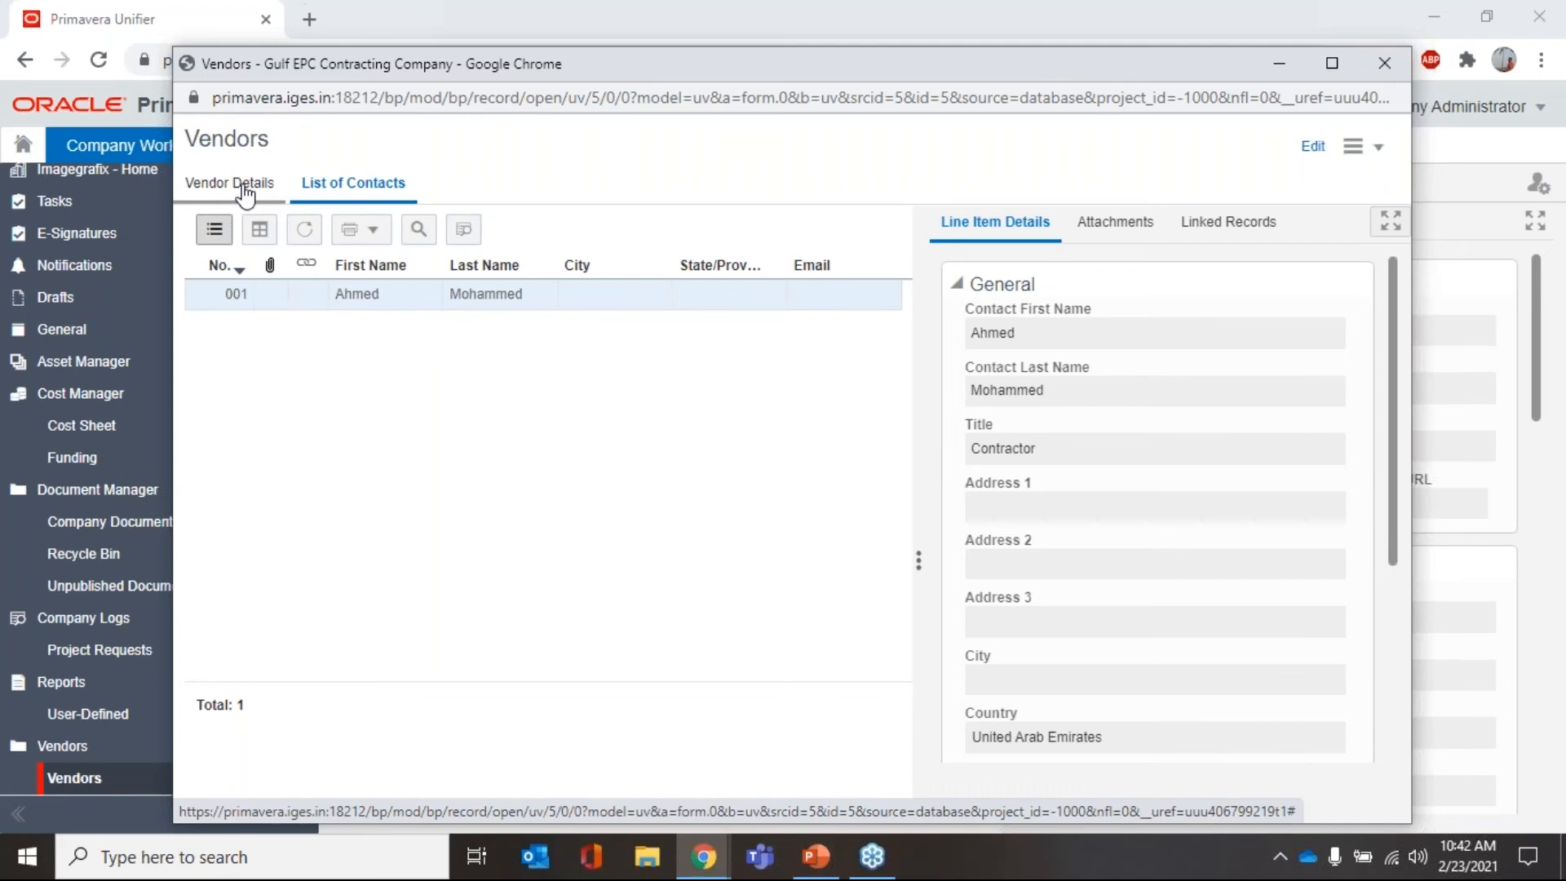
left_click(1123, 222)
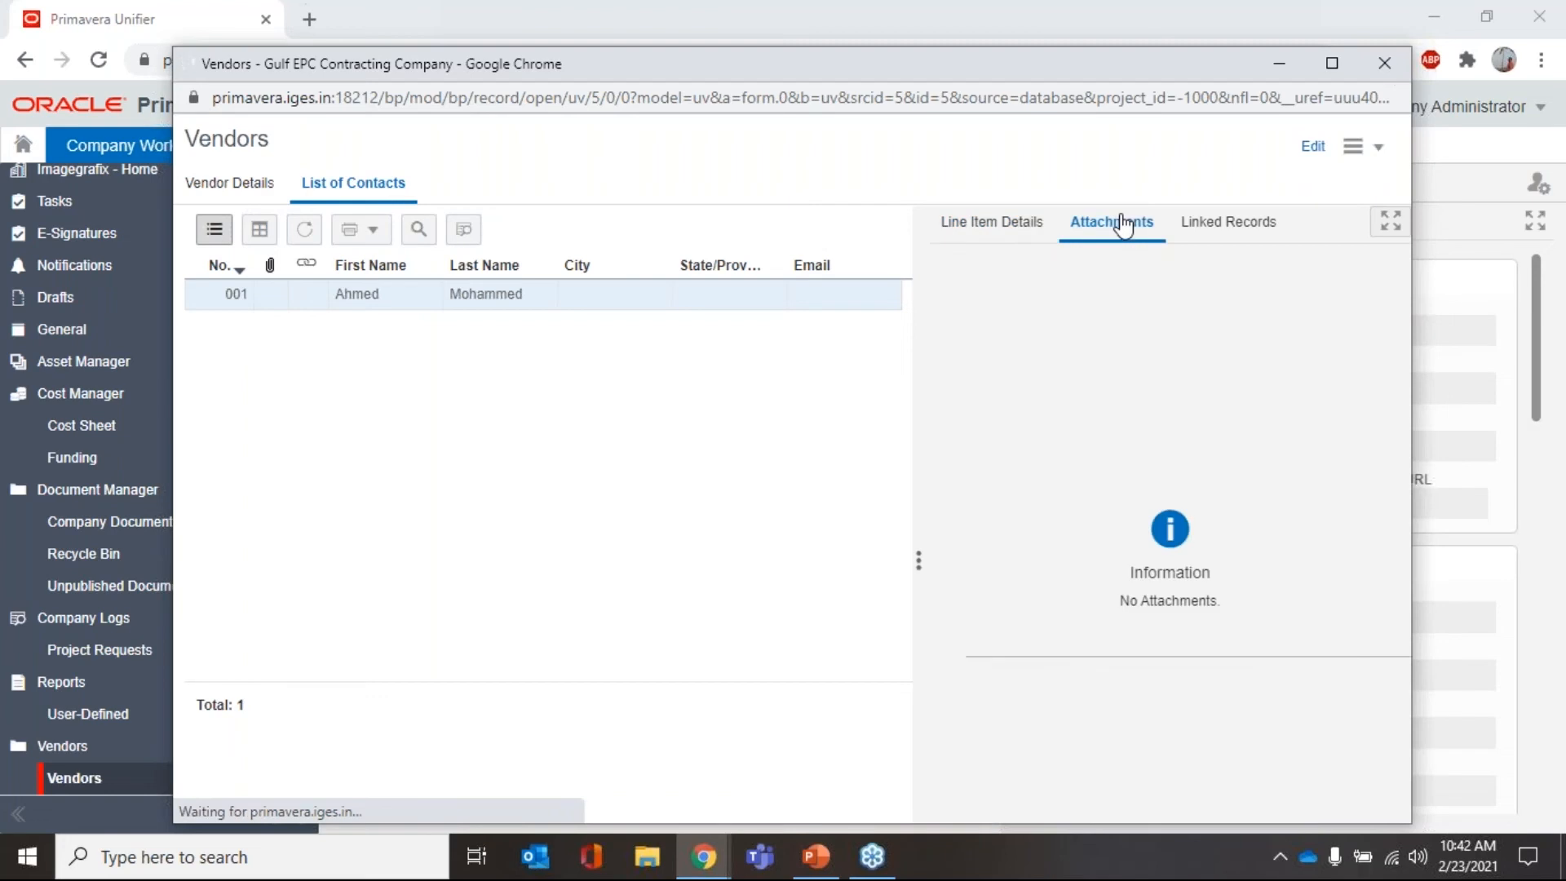
left_click(257, 187)
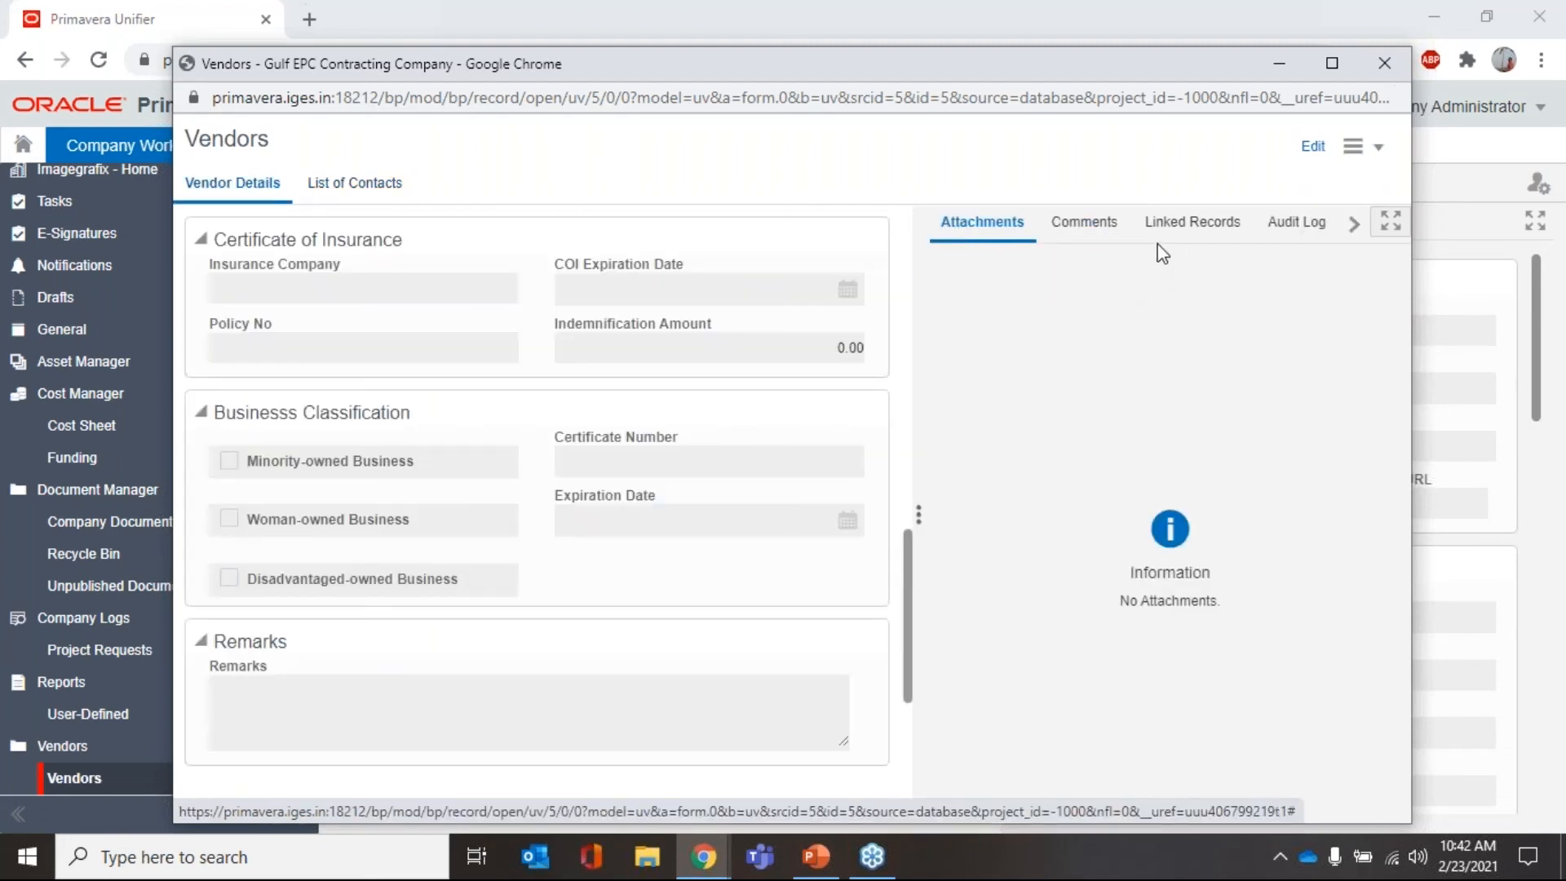
scroll(633, 399, "up", 10)
scroll(637, 397, "up", 2)
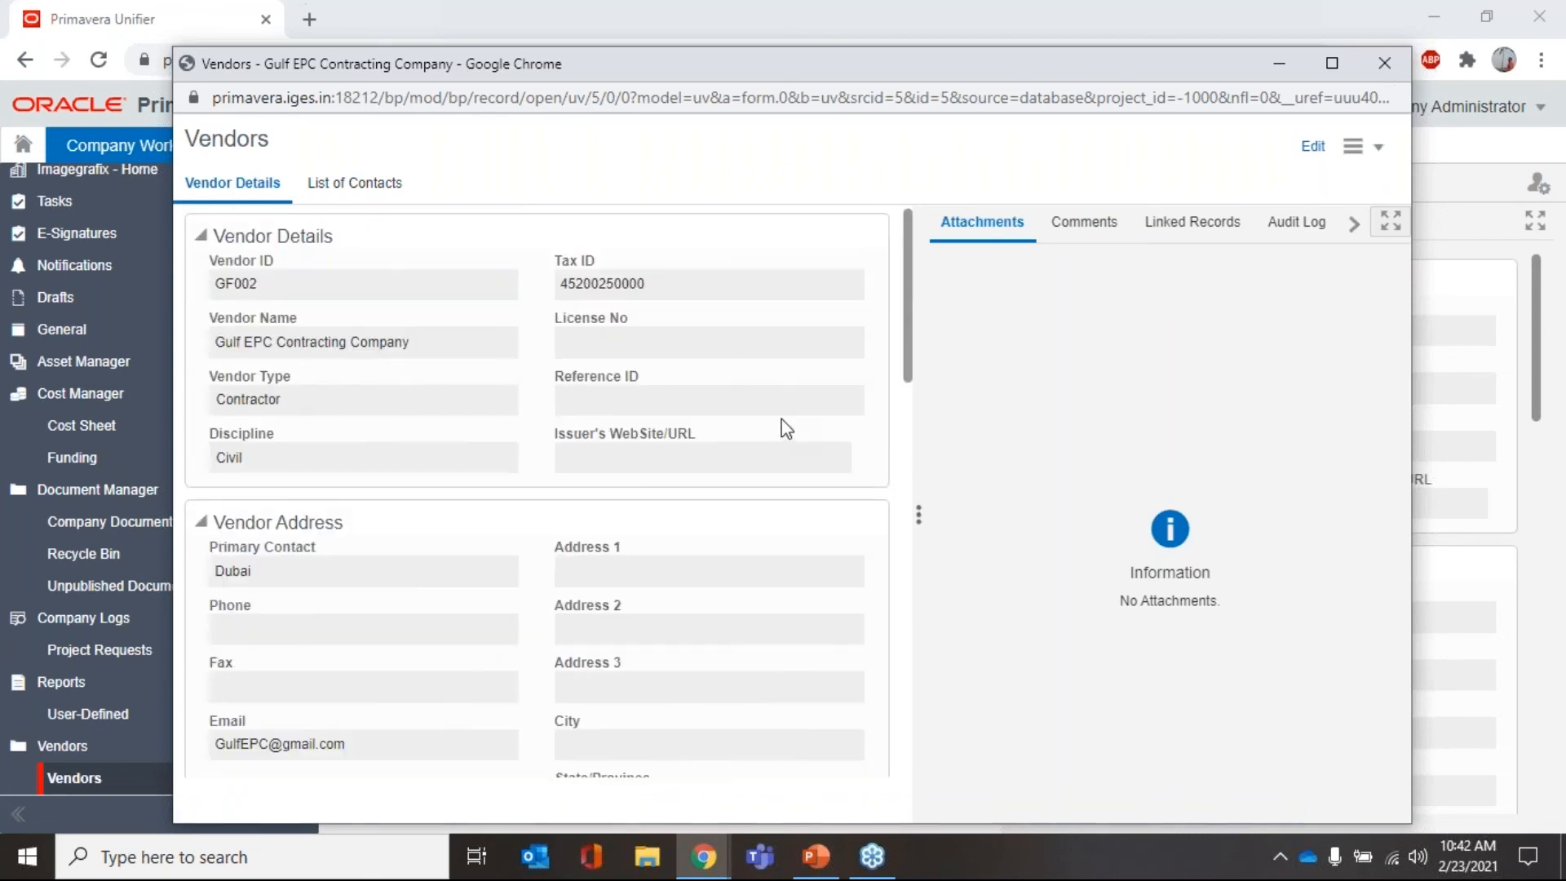
left_click(1396, 53)
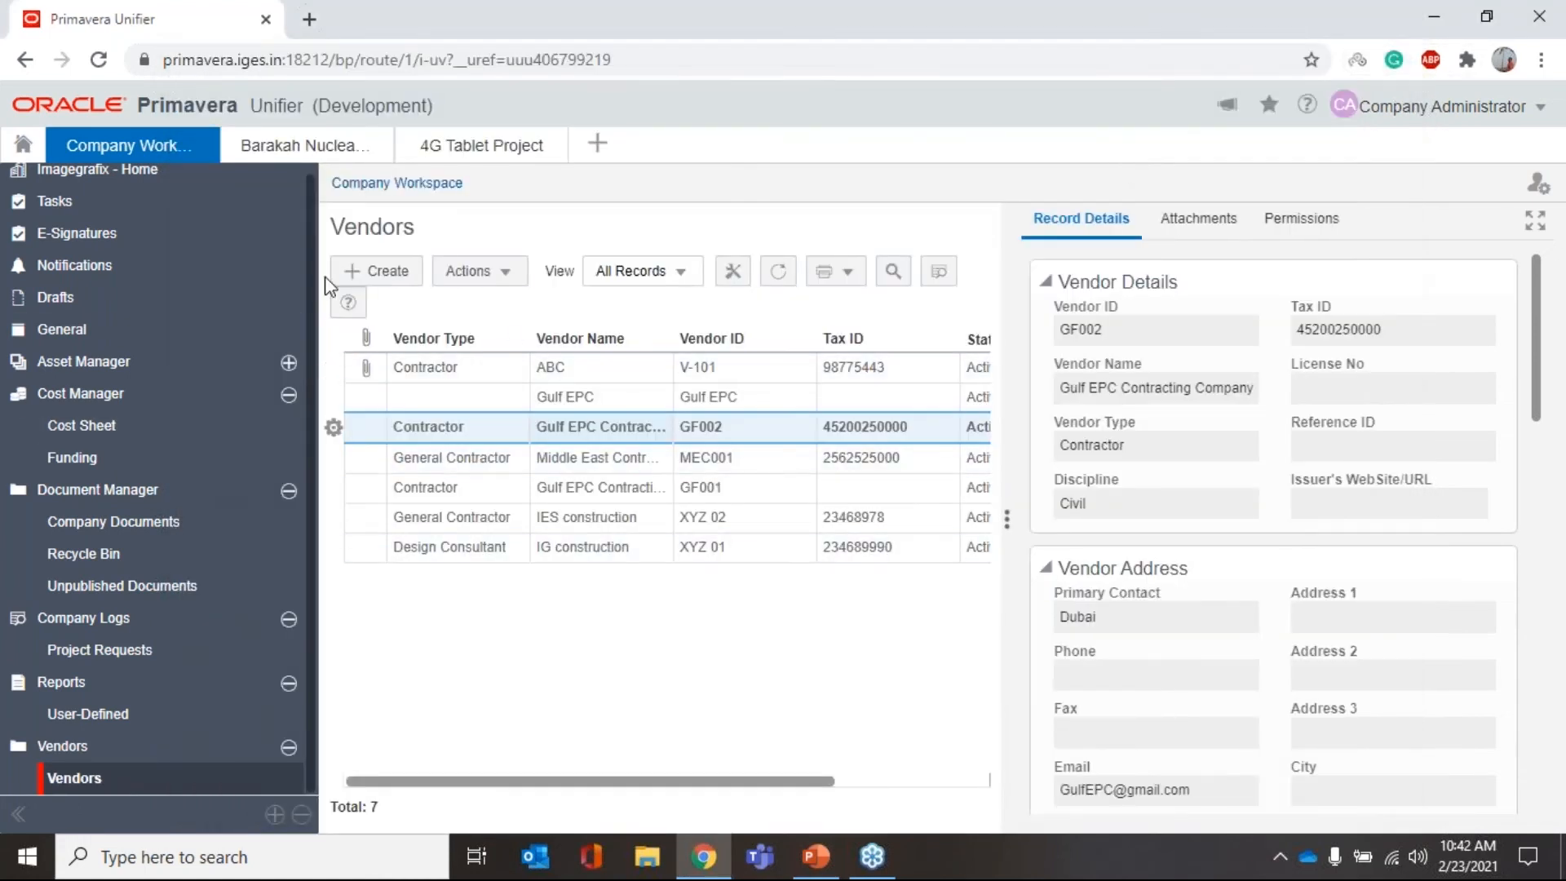
- Open a blank form for a new vendor and look over its sections down to the electronic bidding information
scroll(173, 306, "up", 1)
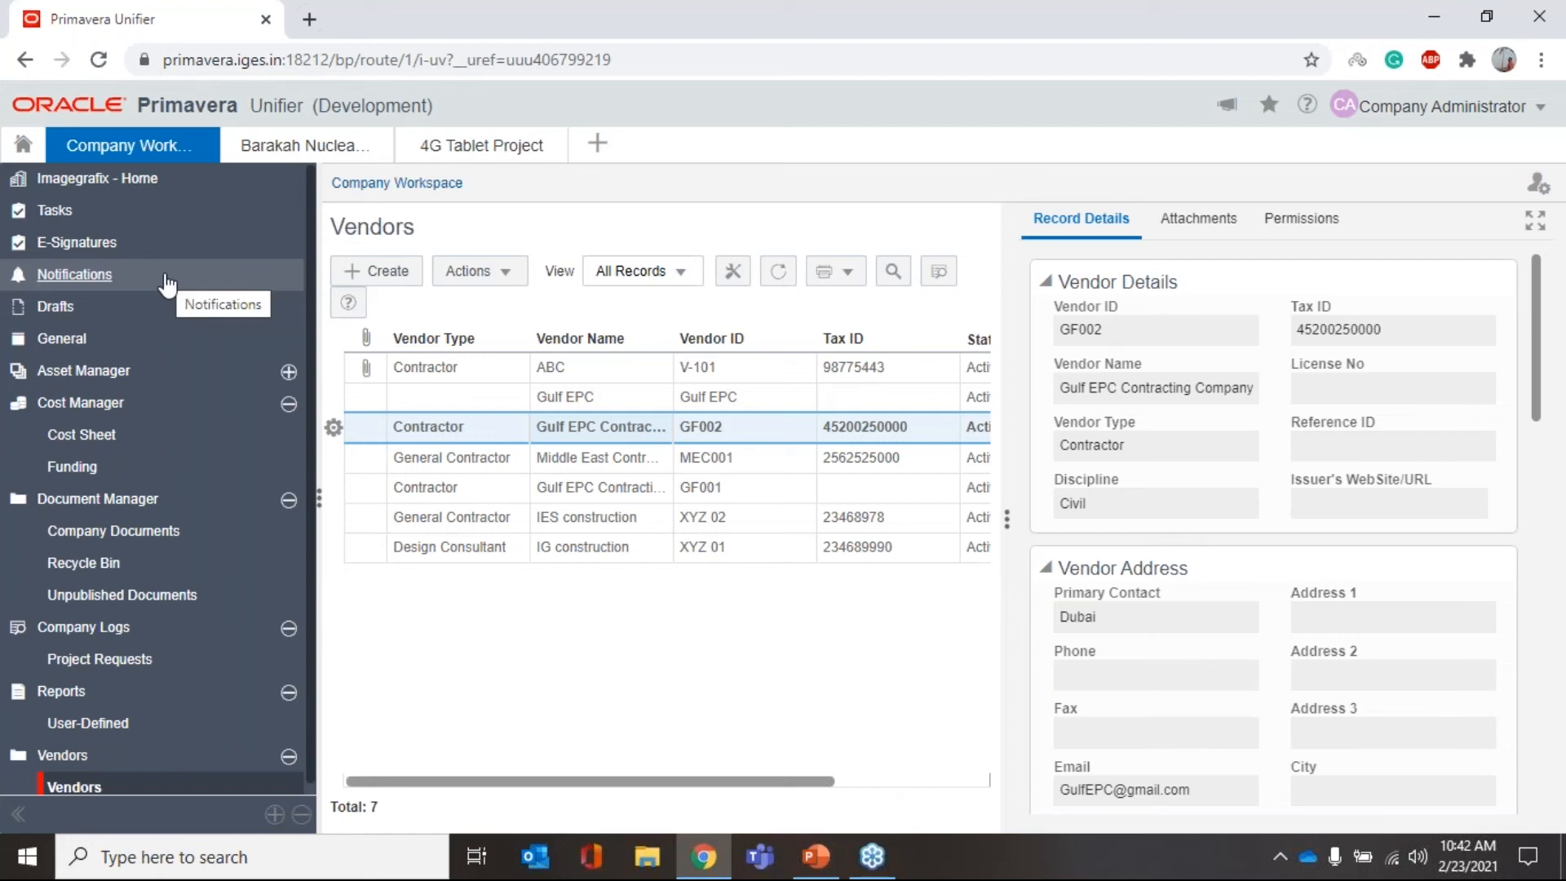
left_click(378, 273)
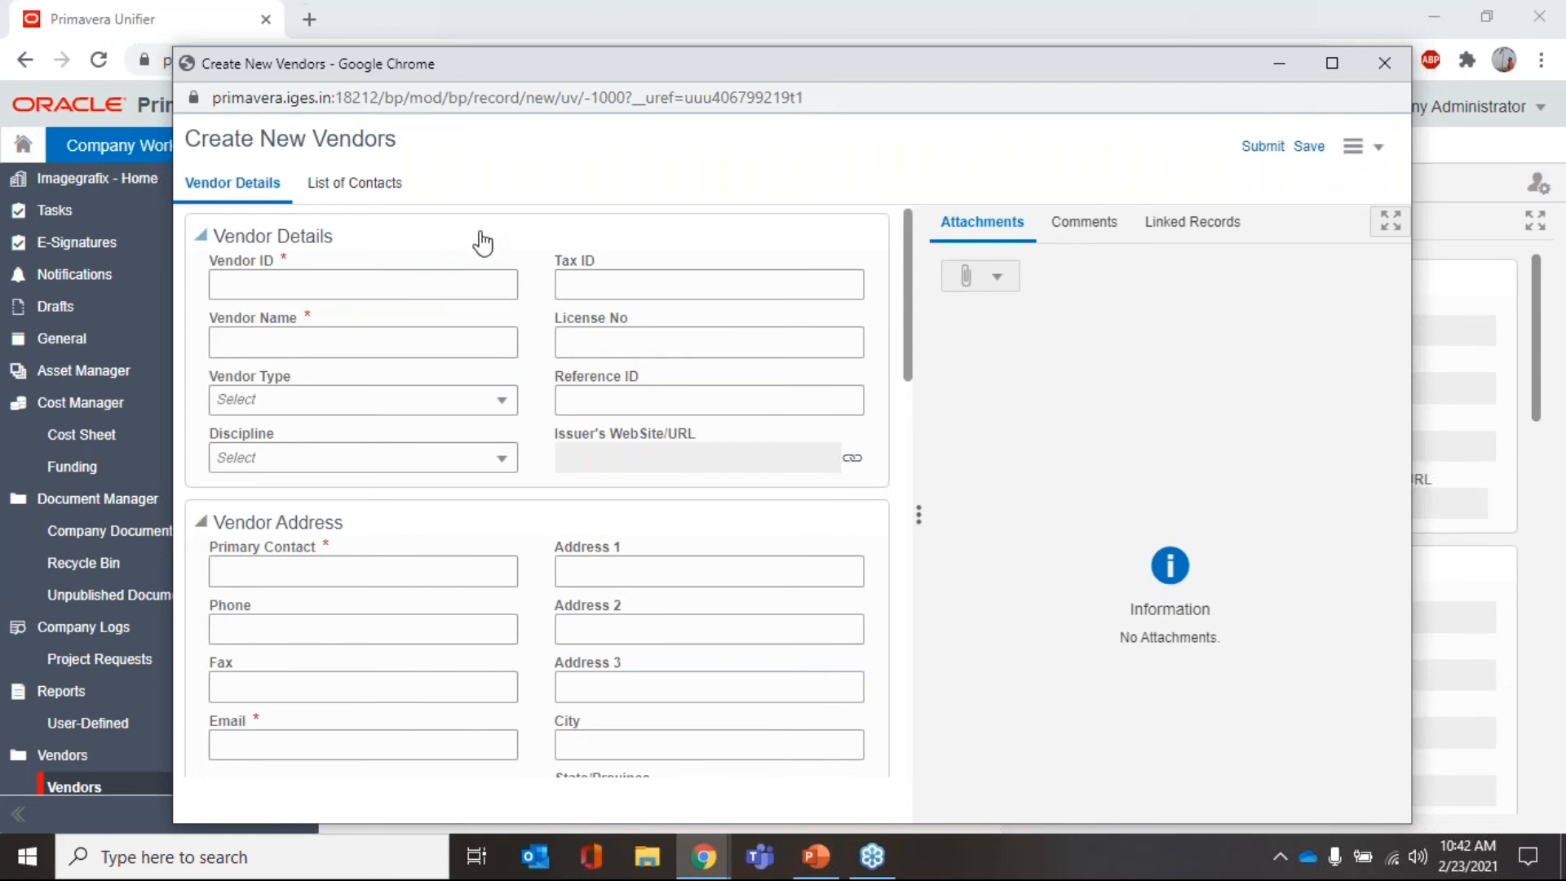
scroll(545, 259, "down", 1)
scroll(545, 259, "down", 10)
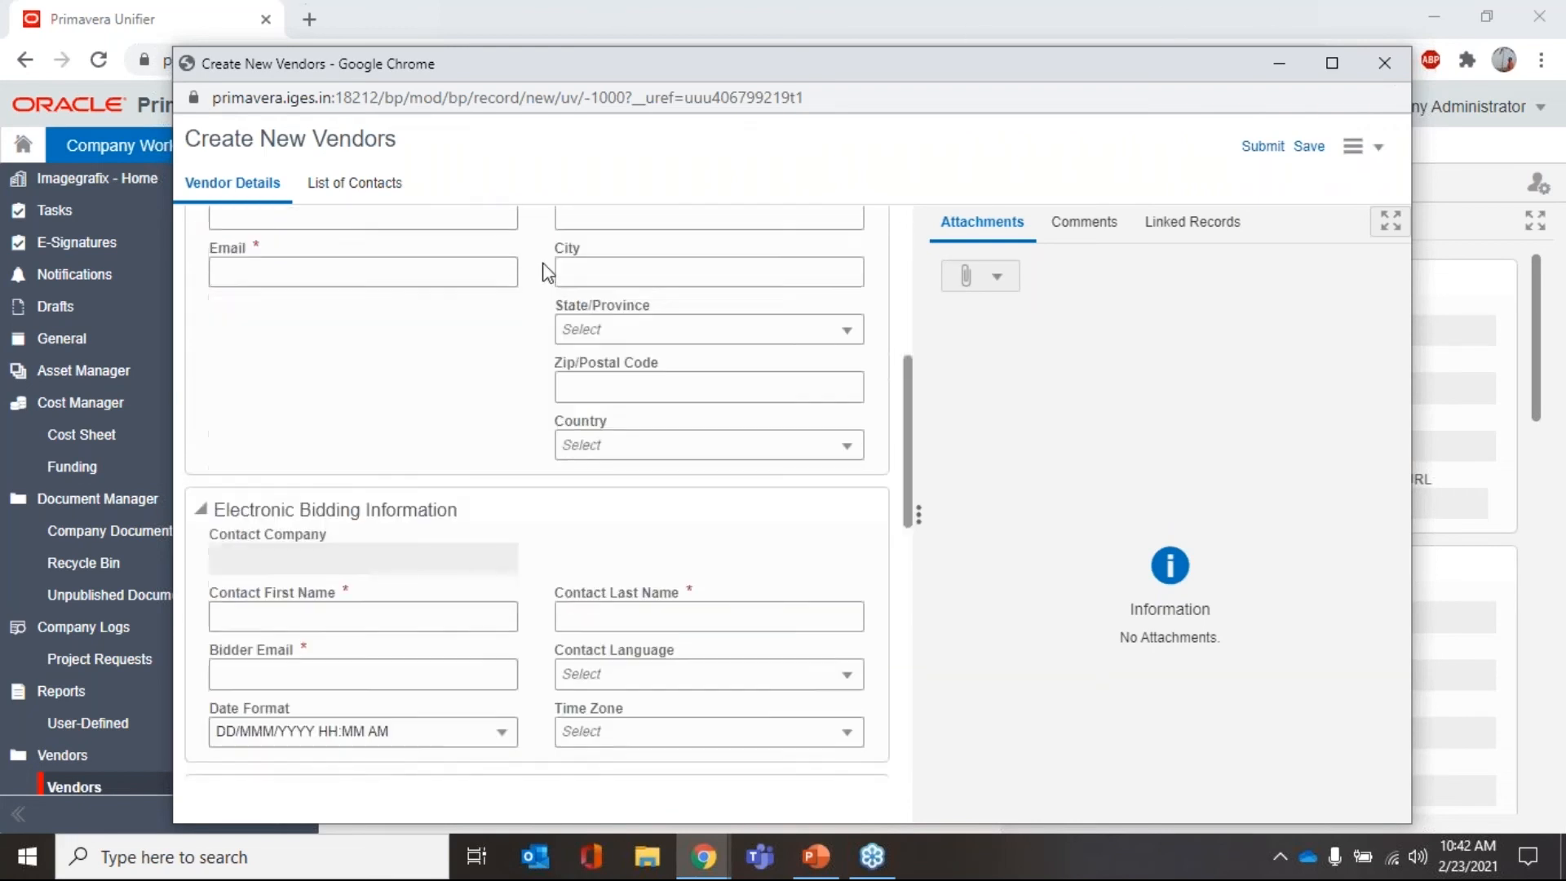
scroll(472, 405, "up", 10)
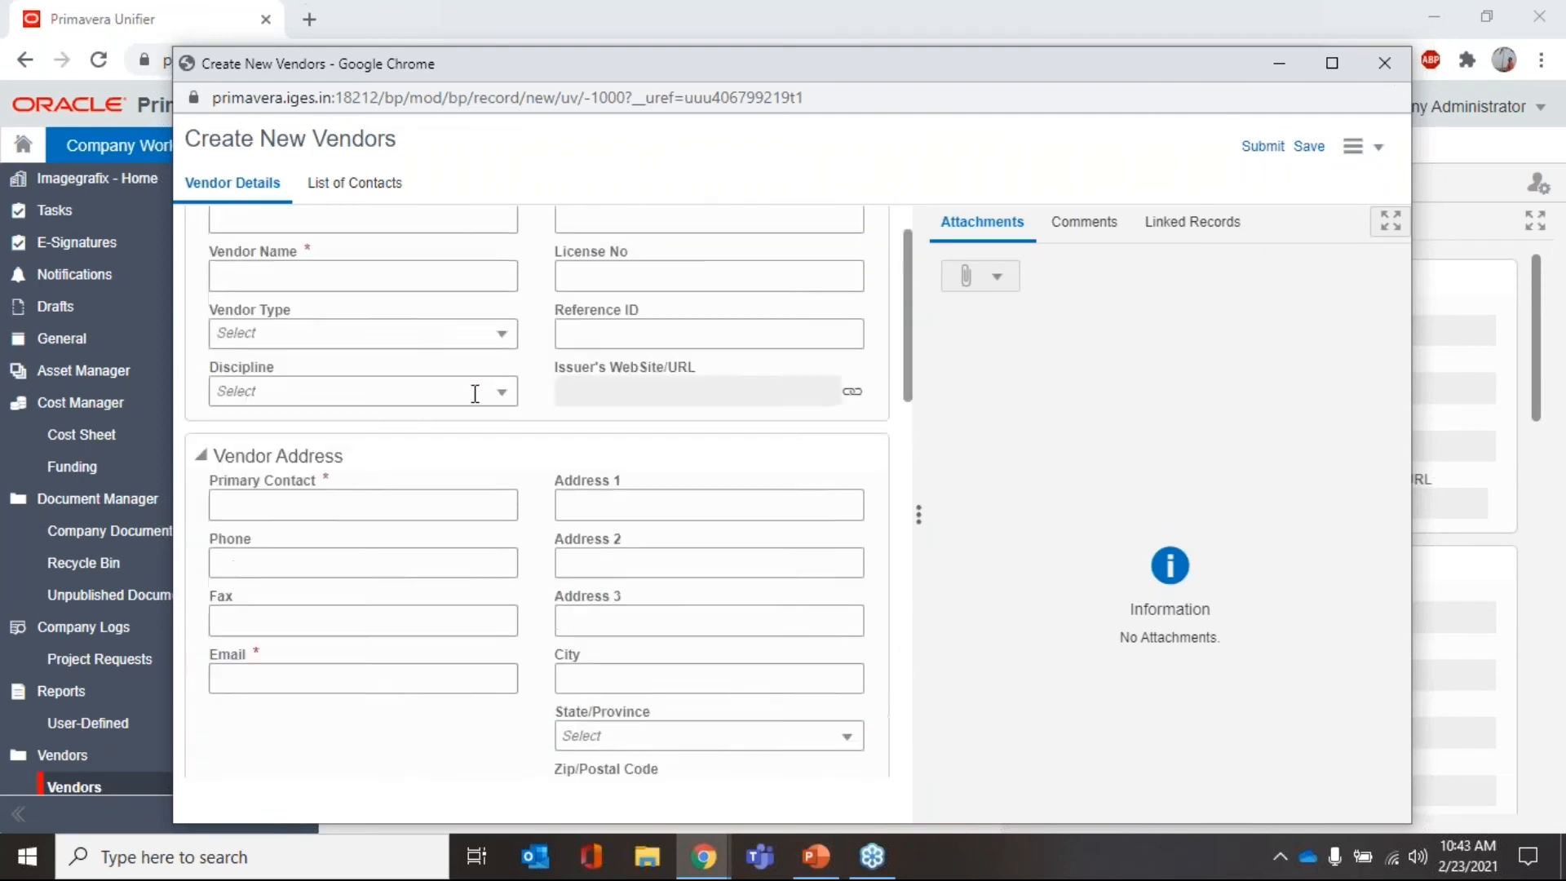
- Examine the form's required fields, including vendor ID, vendor name and bidding contact, along with its insurance and business classification sections
left_click(438, 290)
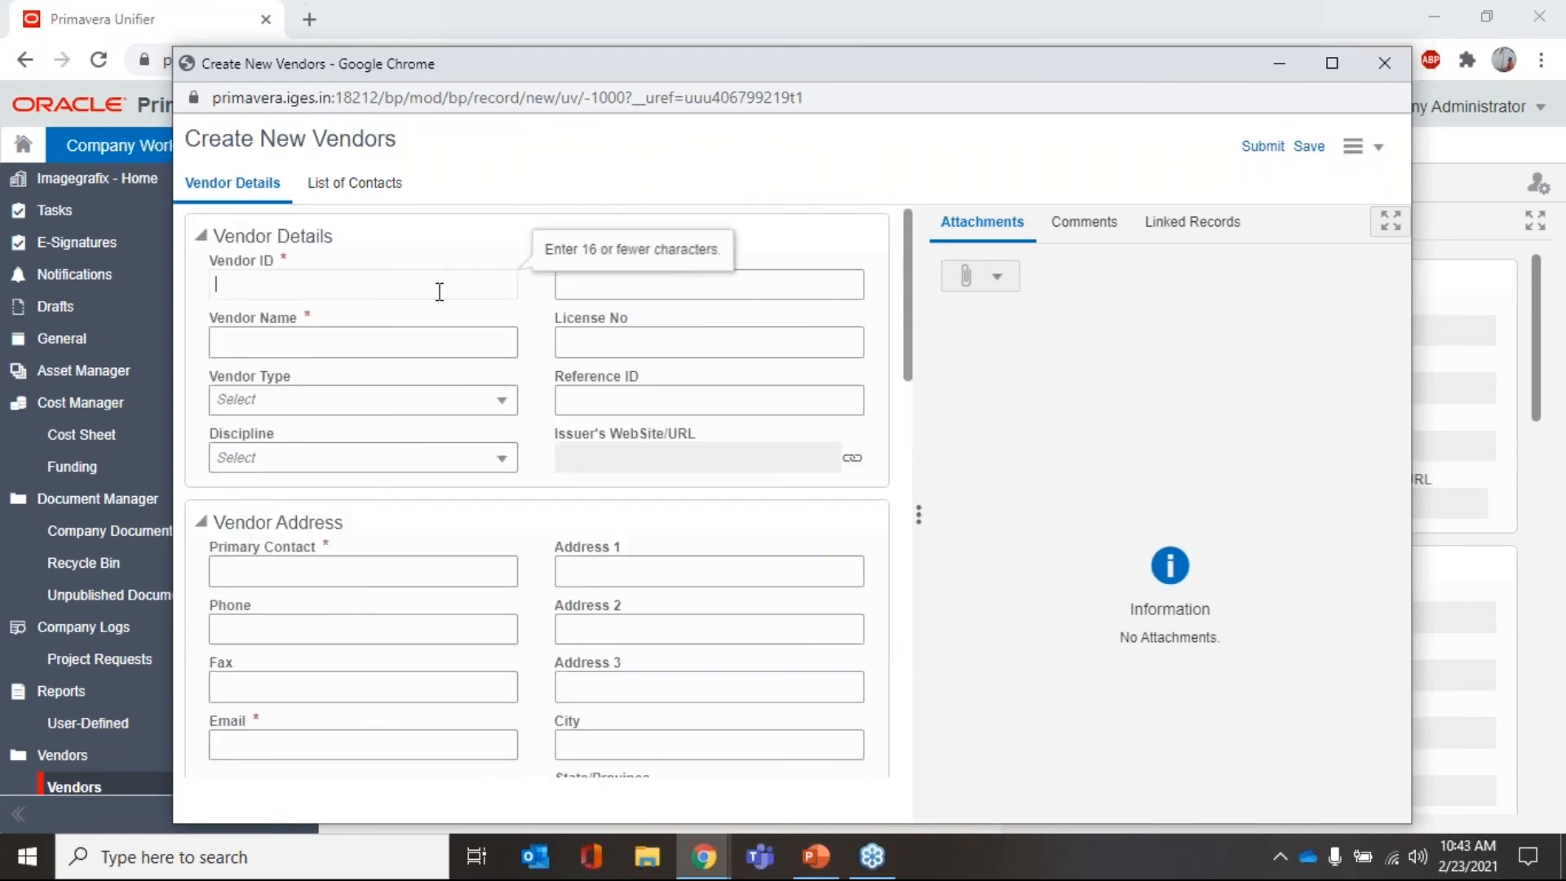
left_click(390, 335)
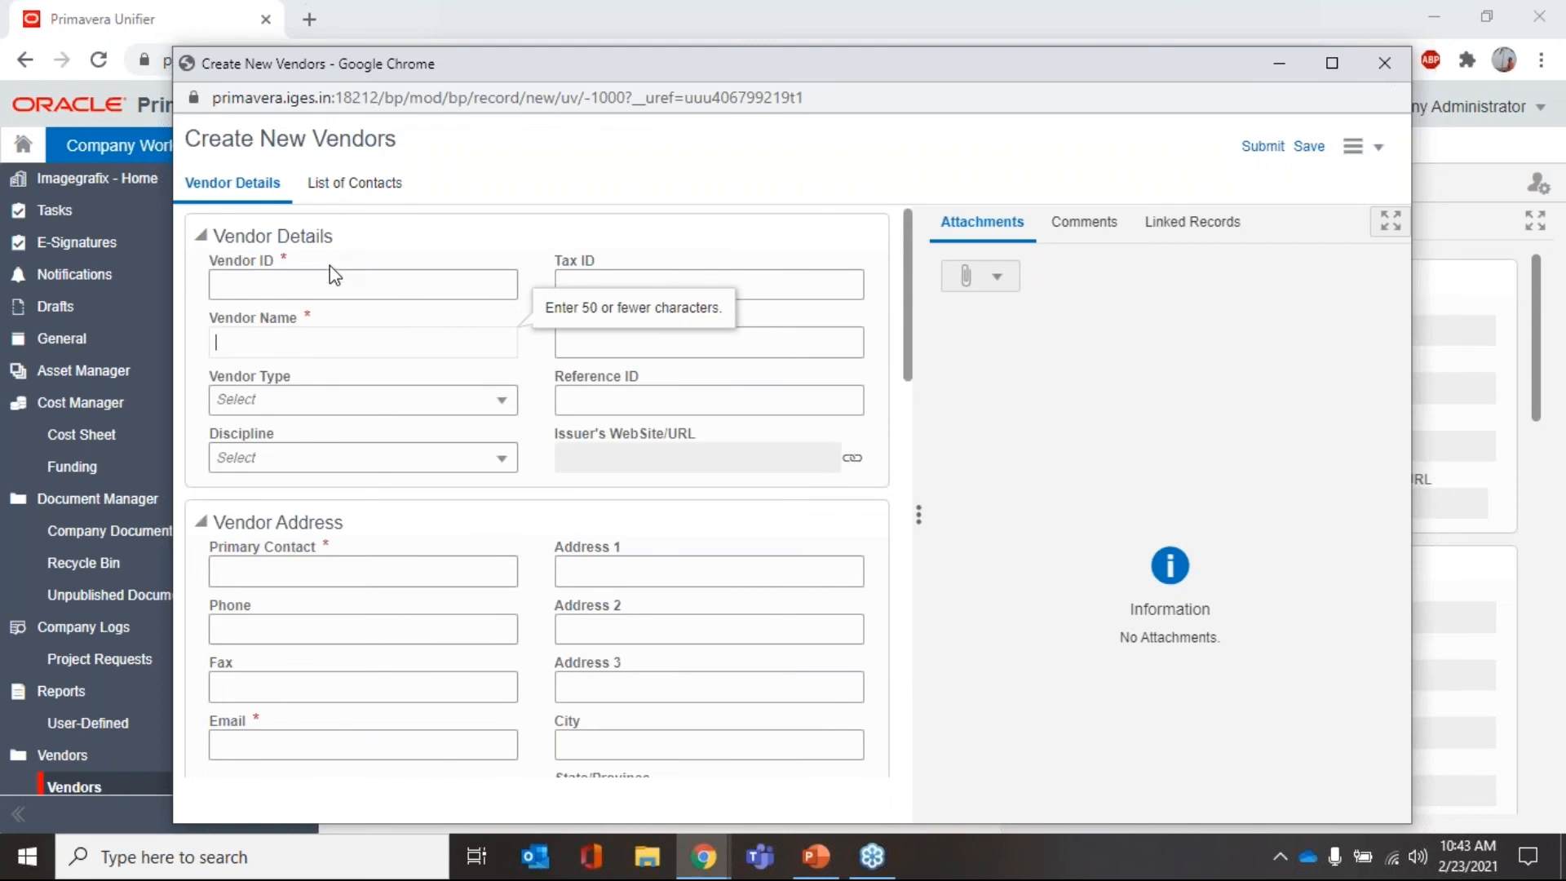
scroll(412, 368, "down", 3)
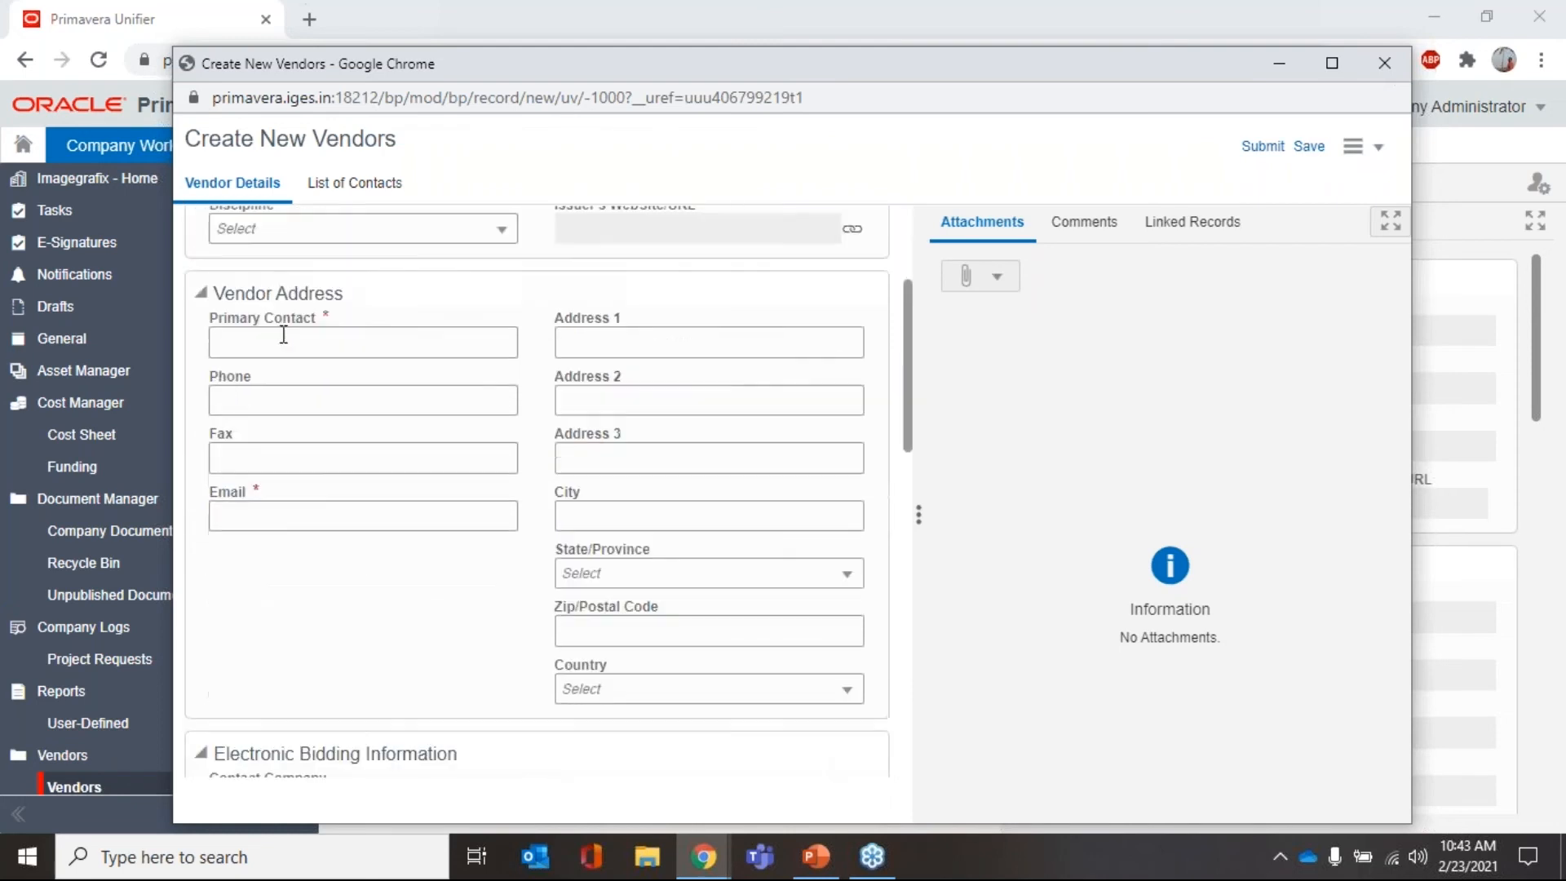
scroll(443, 353, "down", 5)
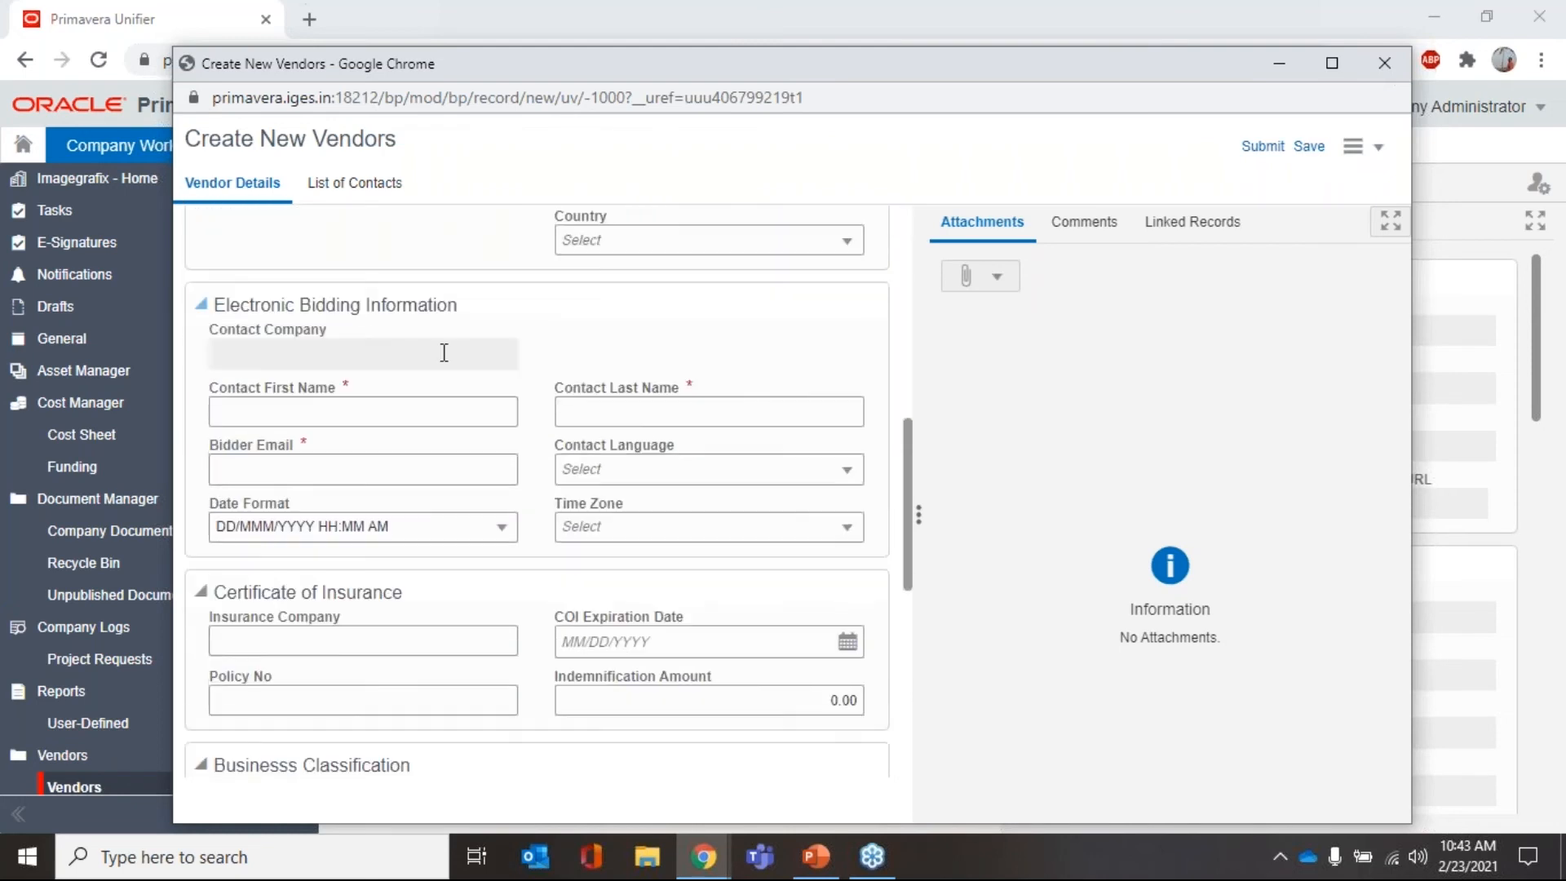
left_click(377, 402)
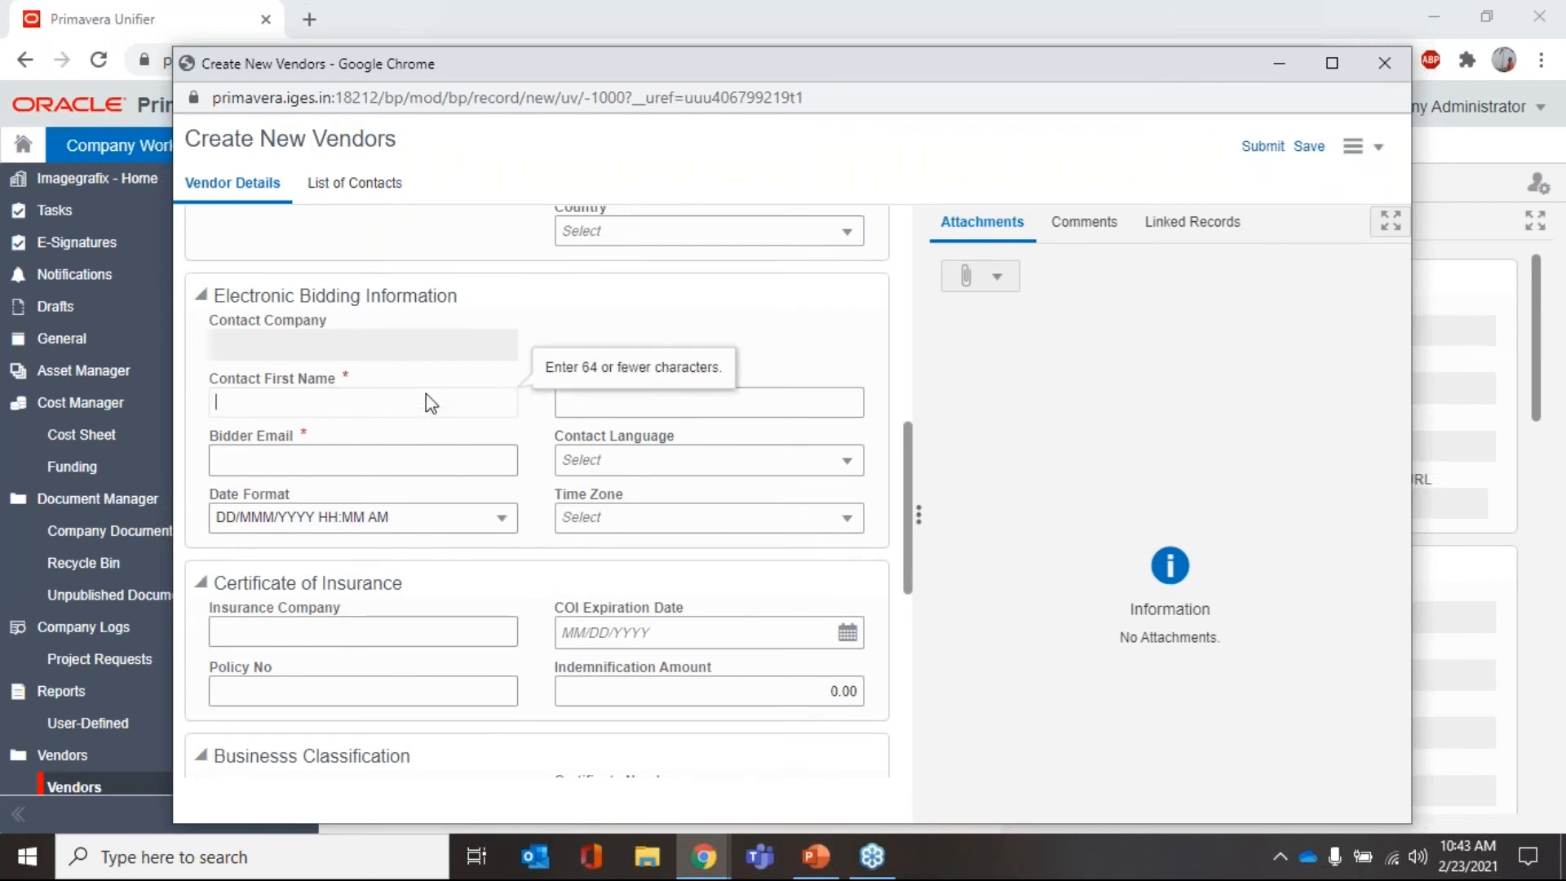
scroll(615, 474, "down", 4)
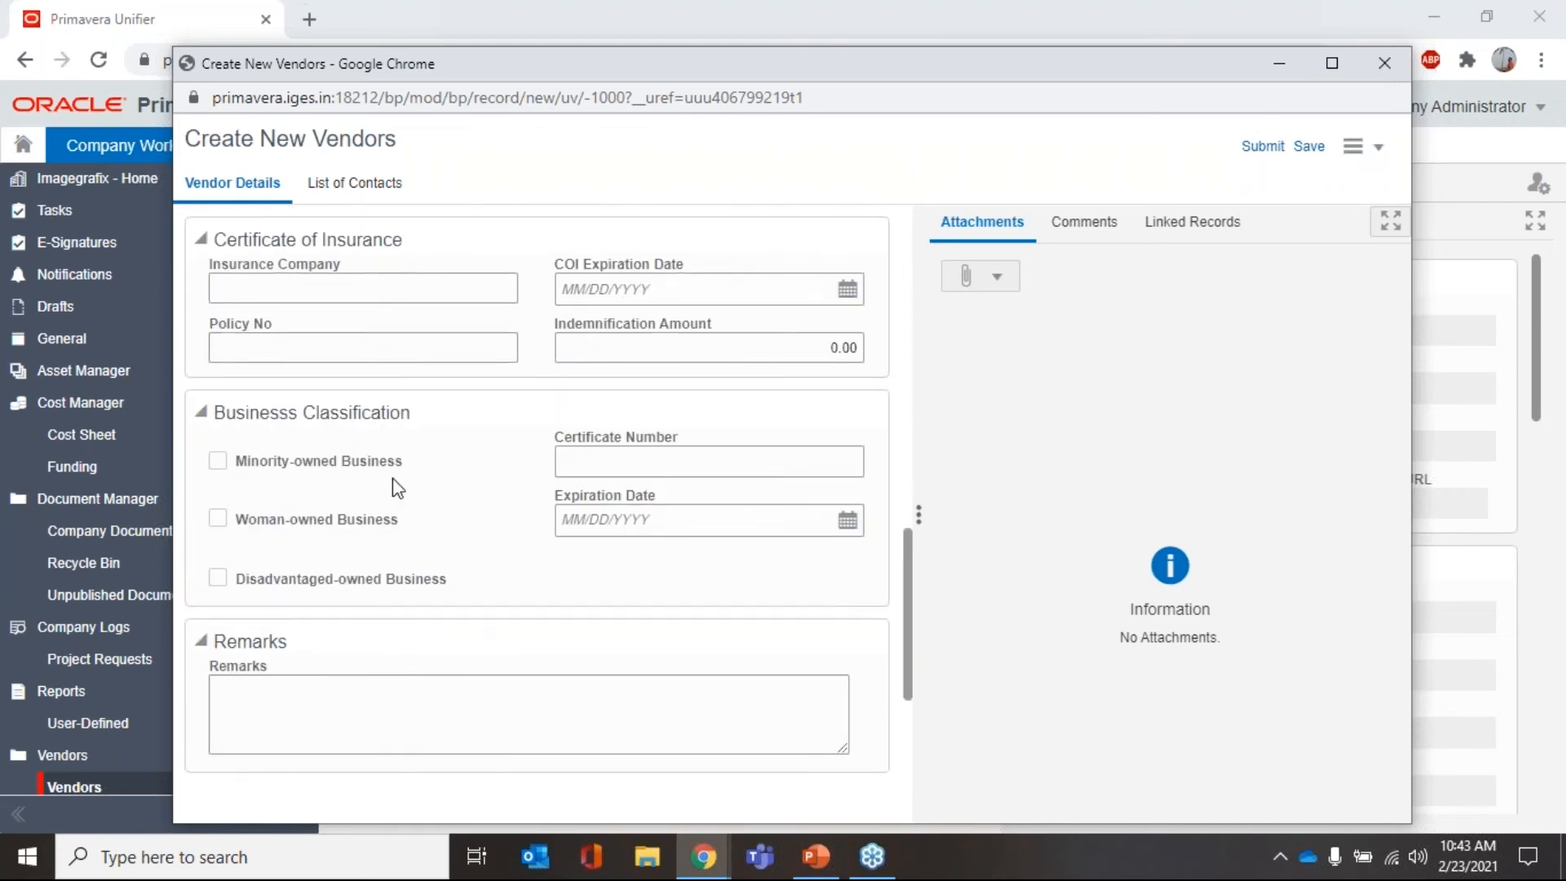
scroll(413, 493, "up", 10)
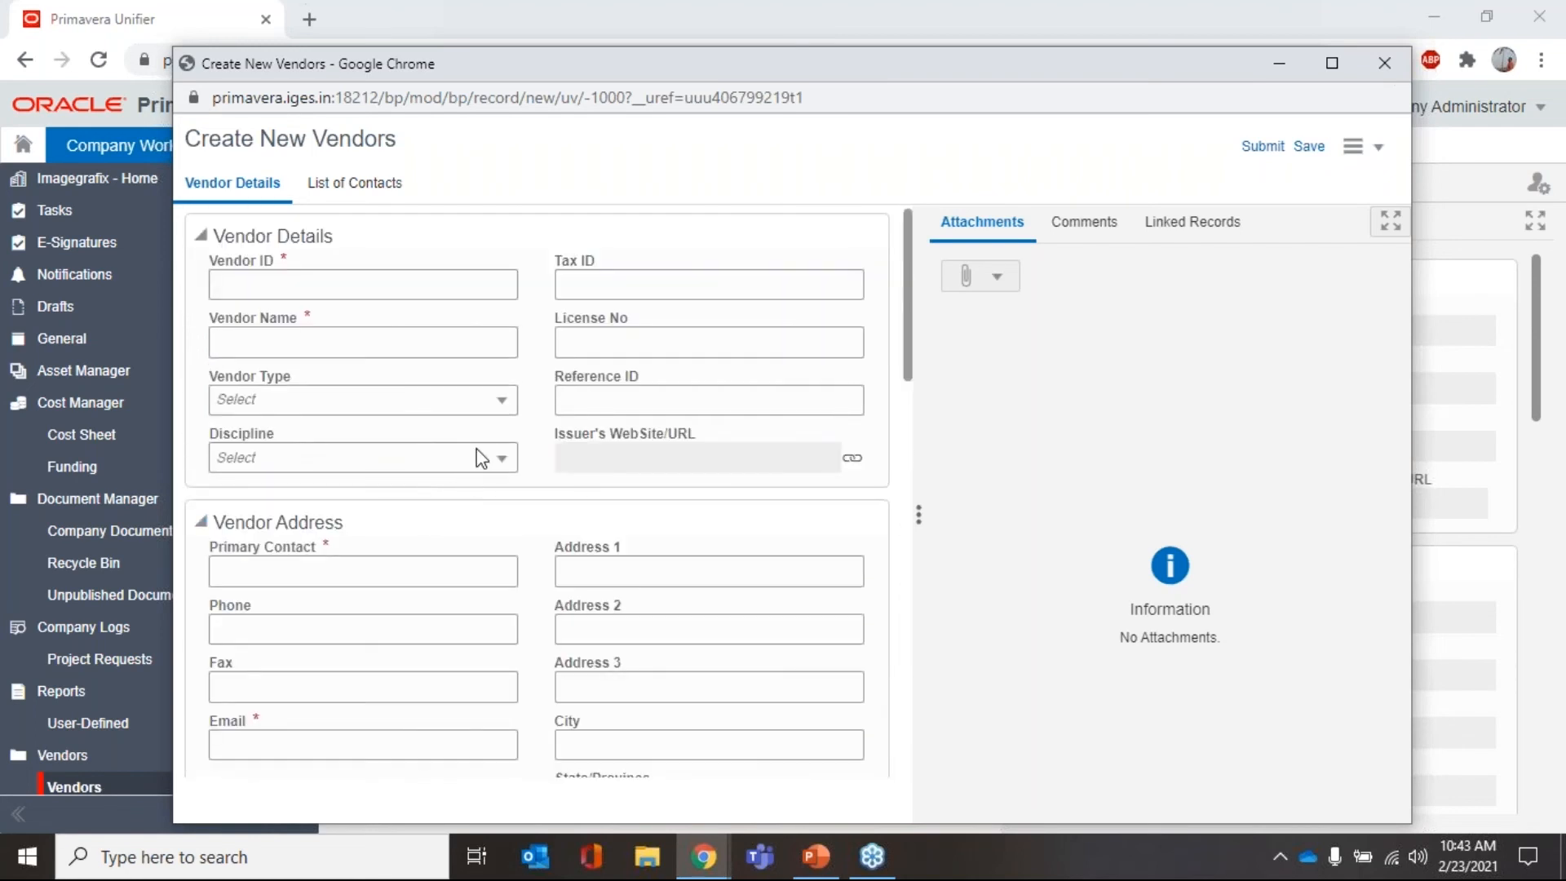
scroll(478, 449, "down", 5)
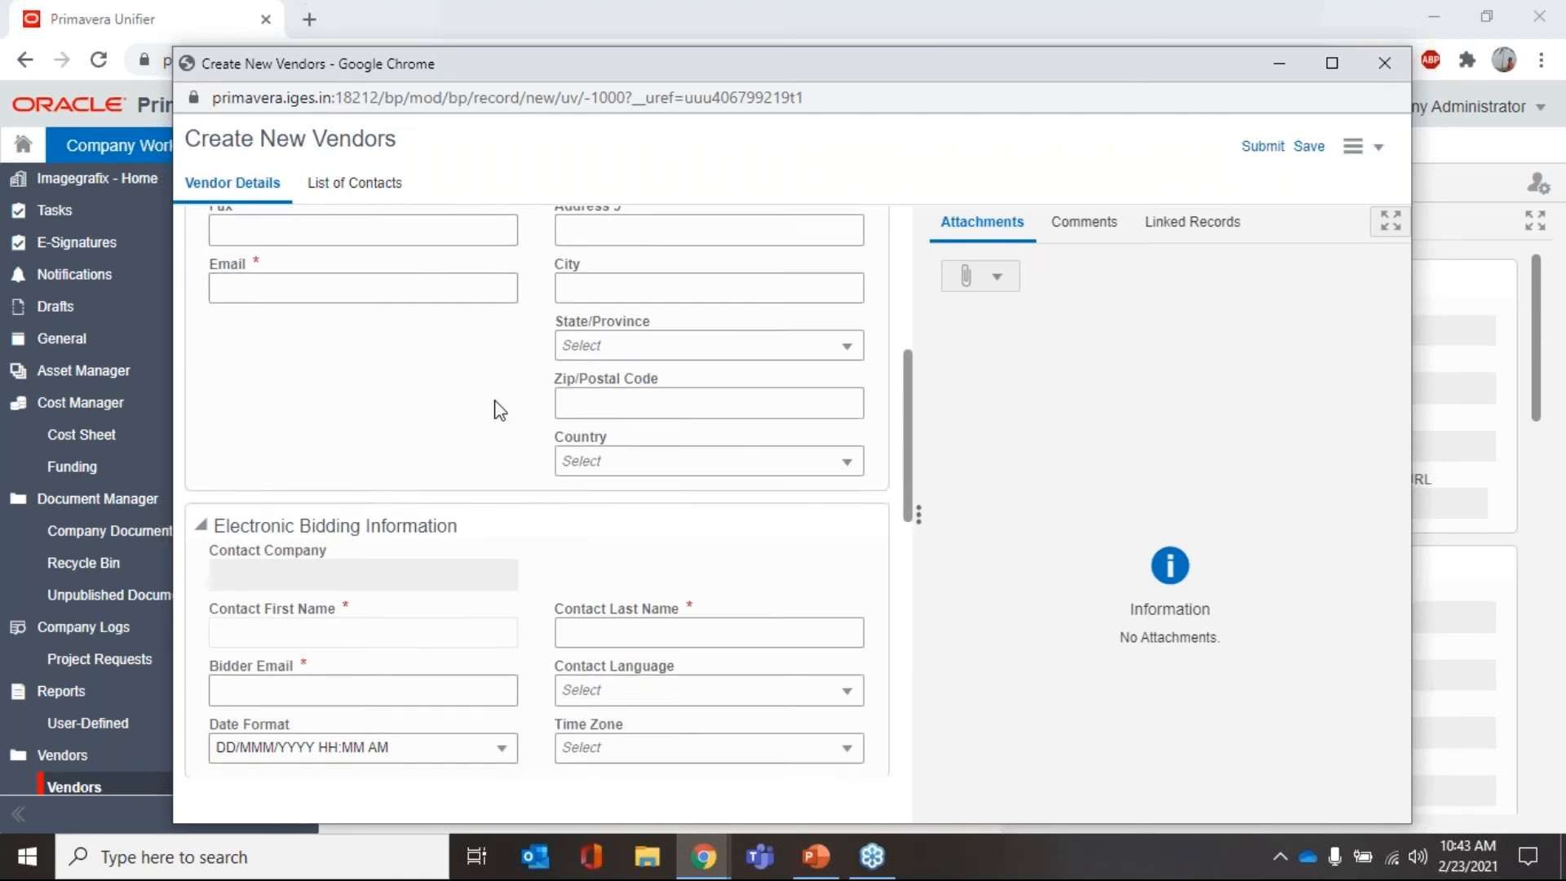
scroll(498, 408, "up", 5)
- Look through the Vendor Type and Discipline choices and close the new vendor form without saving
left_click(468, 403)
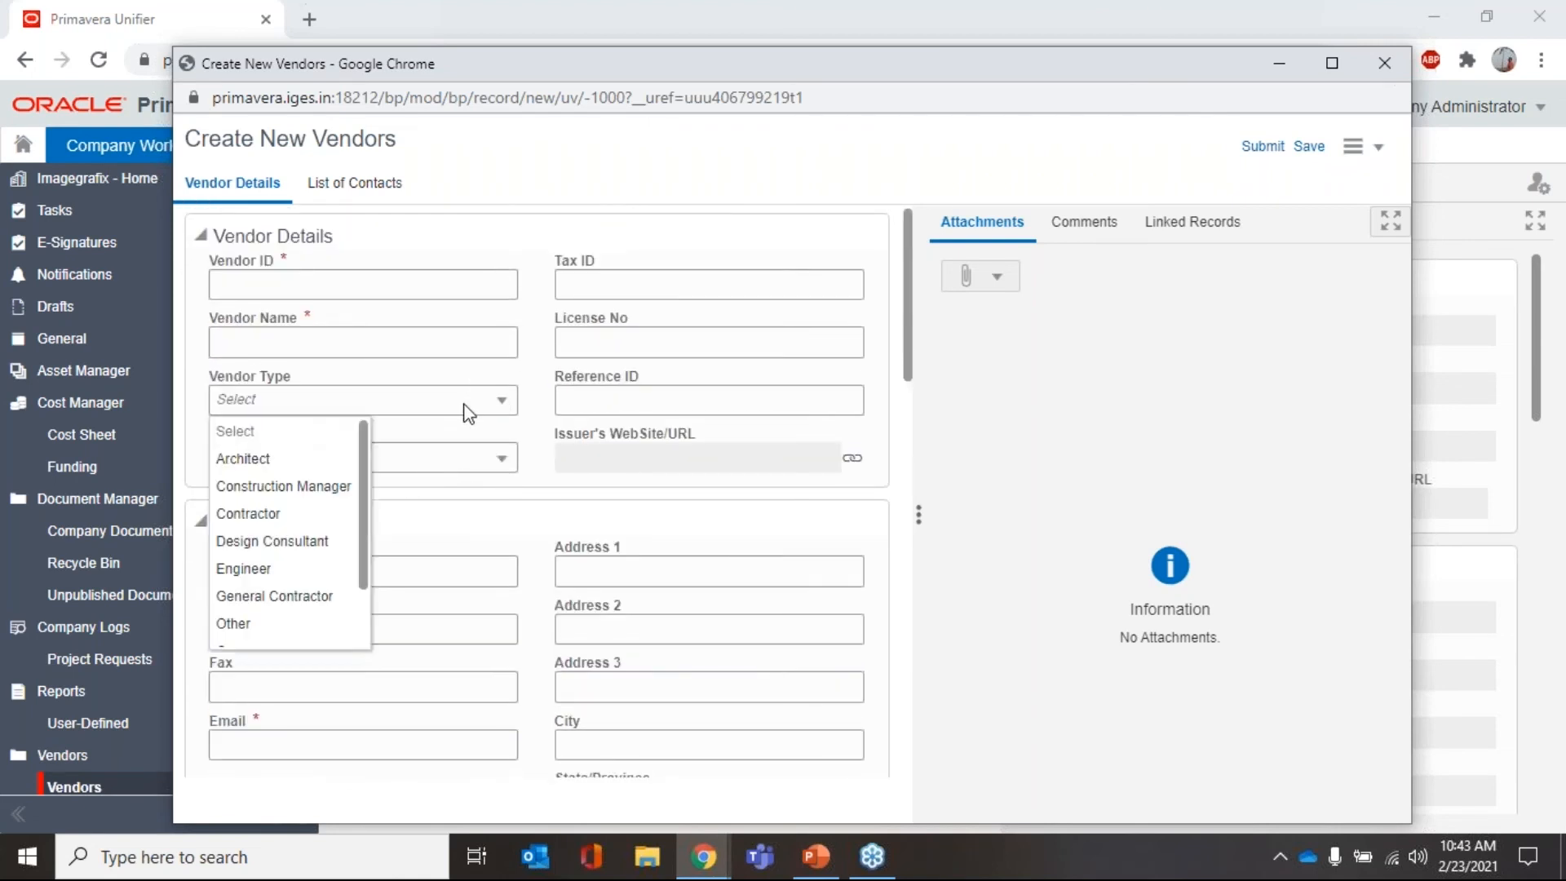
scroll(327, 522, "down", 1)
scroll(330, 526, "down", 2)
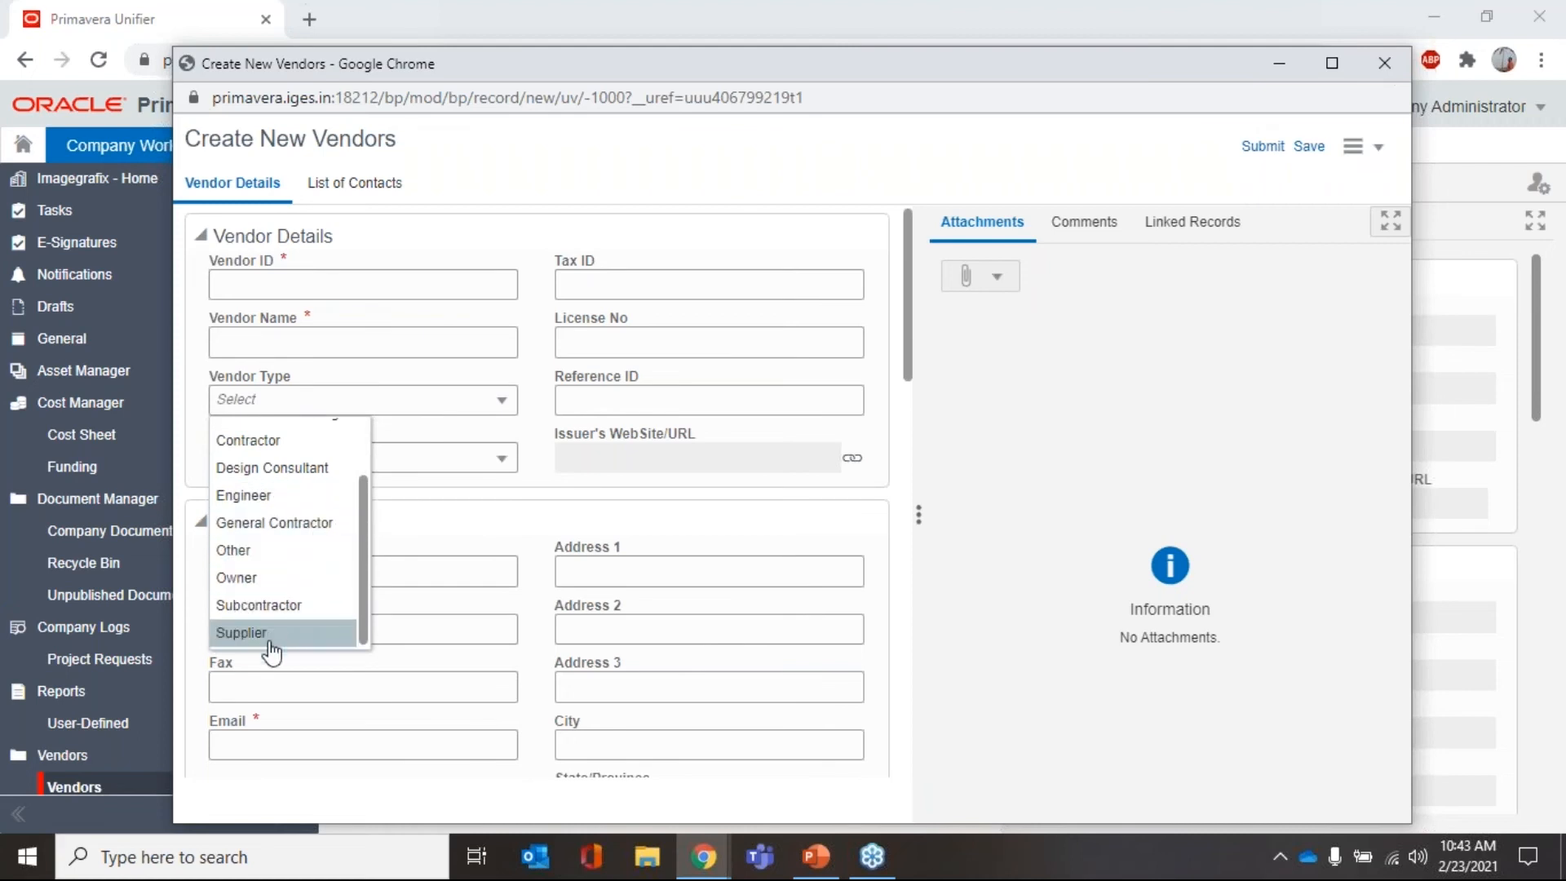
left_click(414, 461)
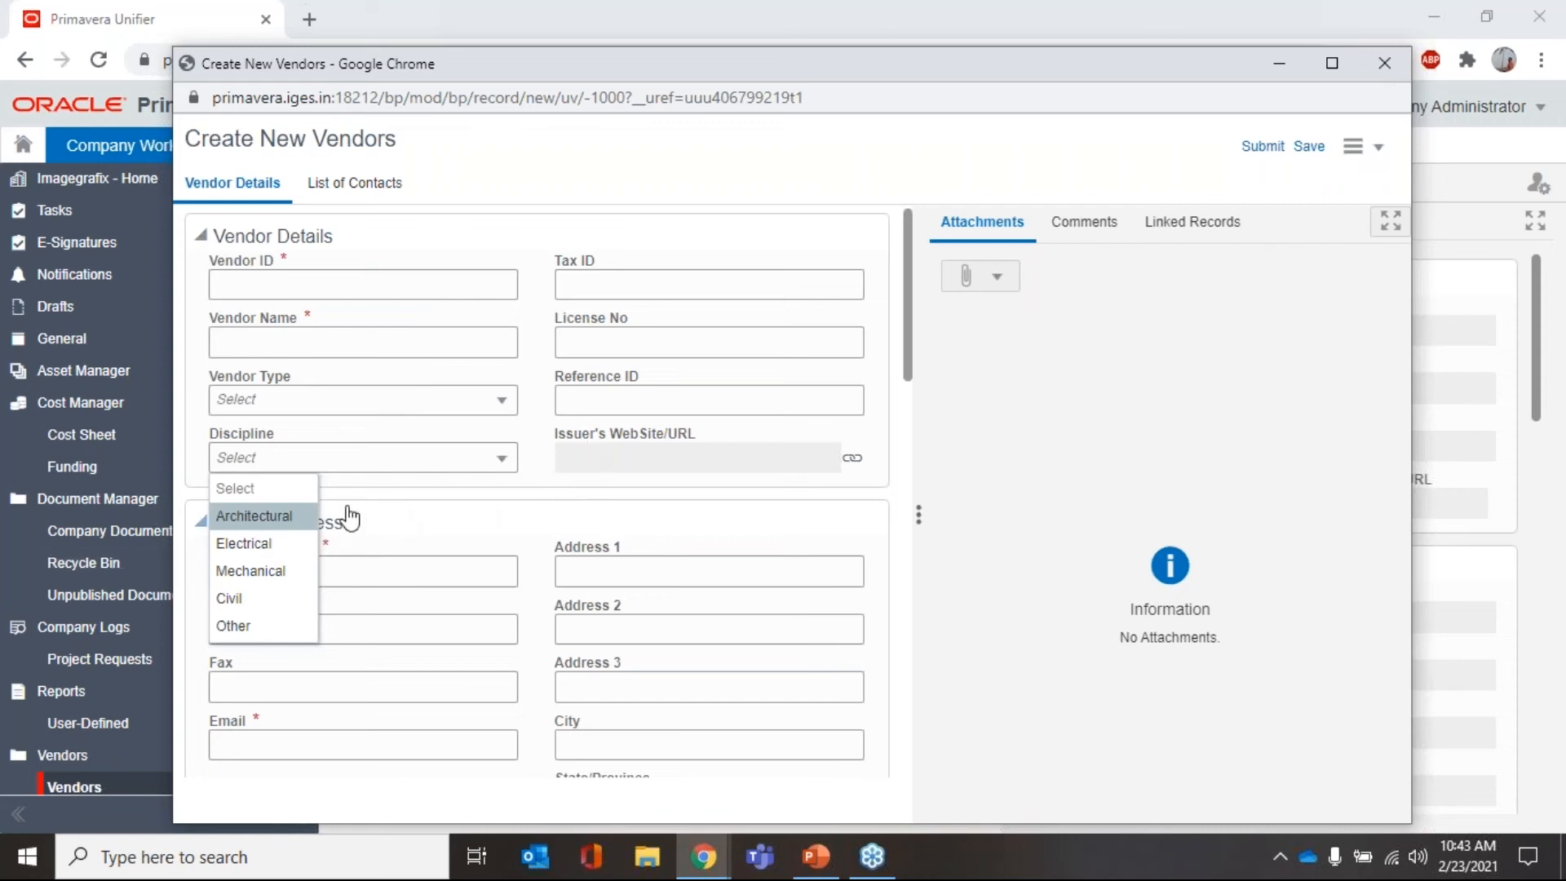
left_click(375, 499)
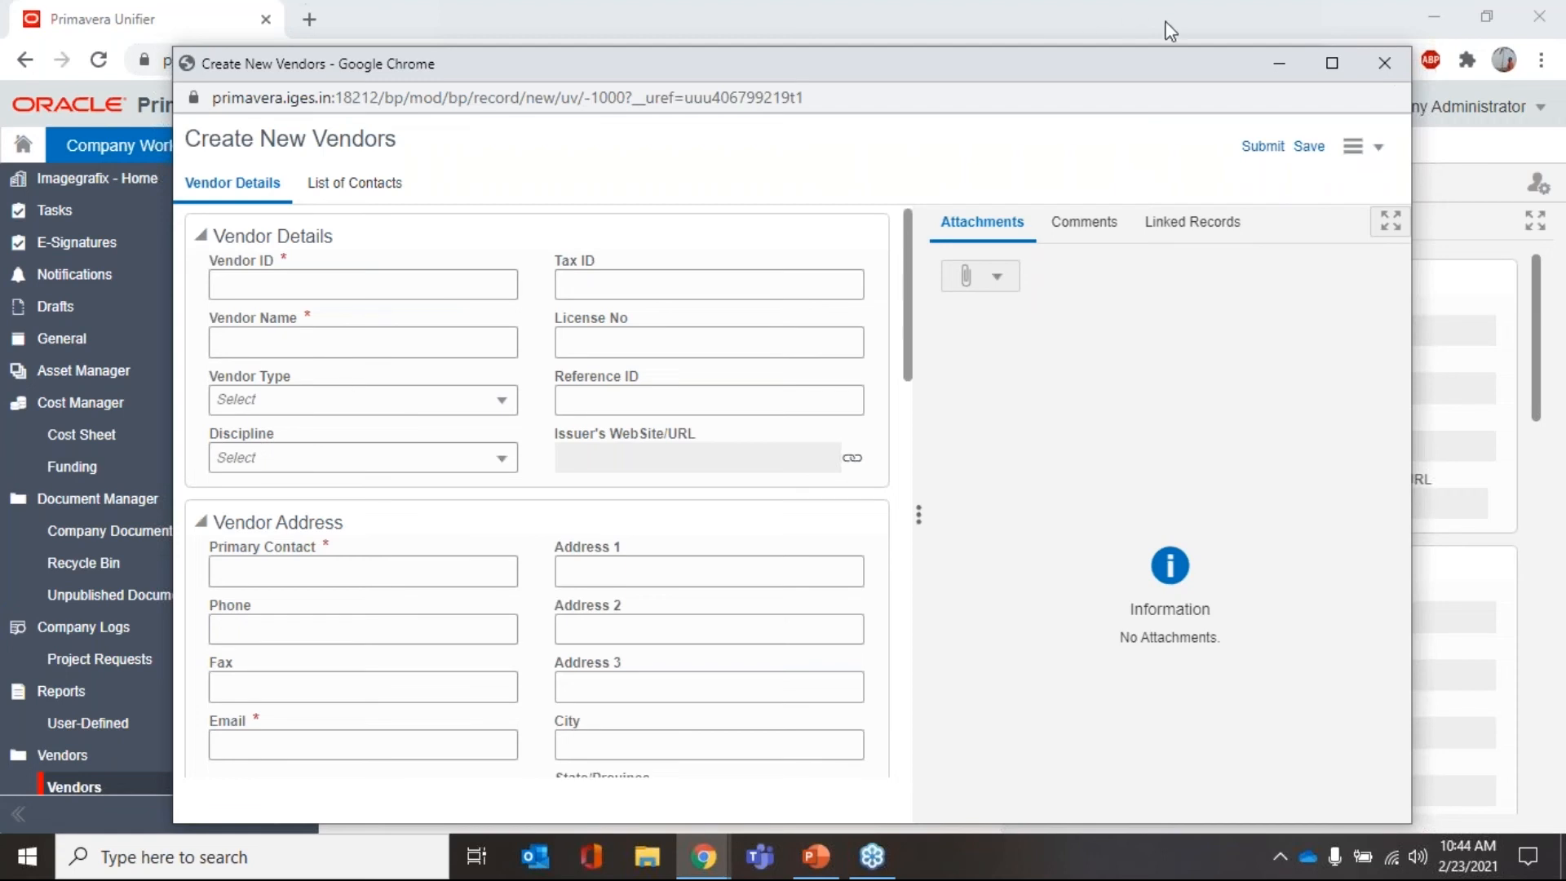
left_click(1392, 65)
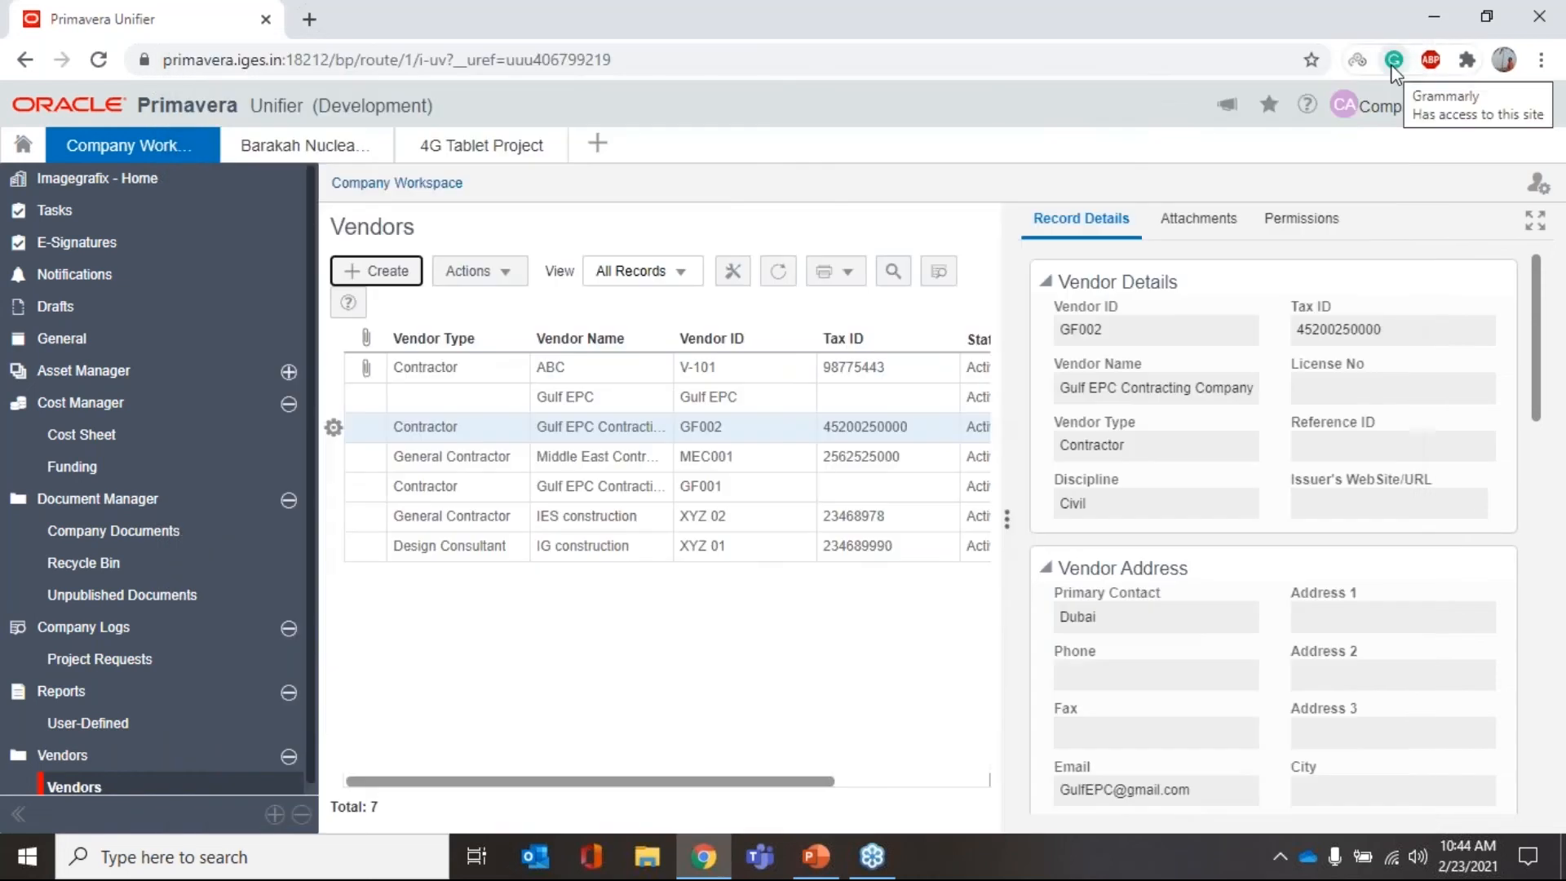
- Open the company workspace tasks, switch to the Barakah Nuclear project and open its home page
left_click(72, 221)
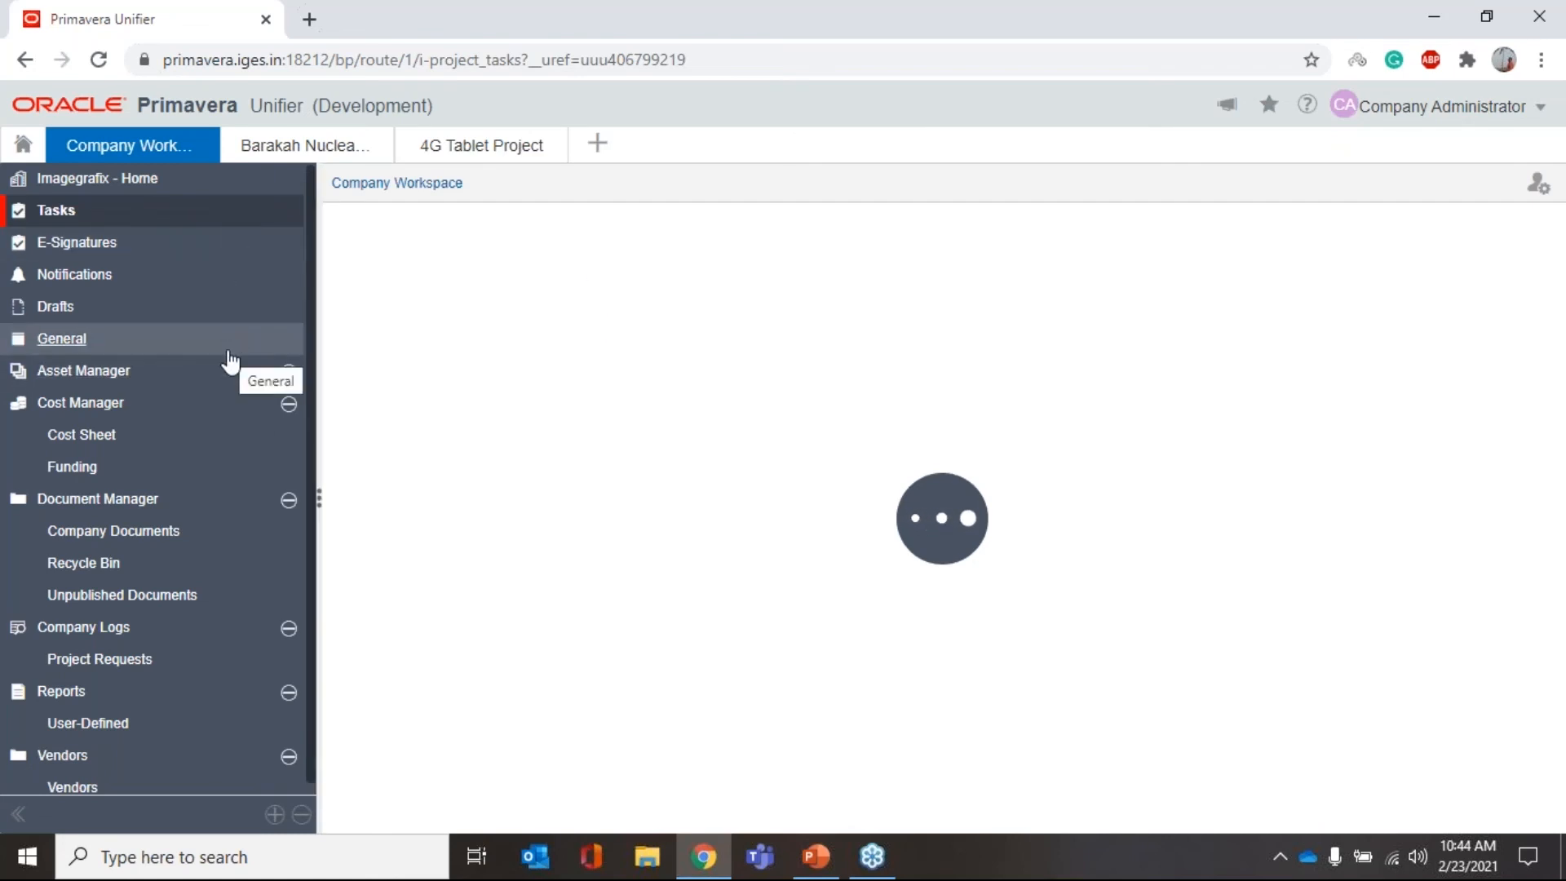
left_click(299, 153)
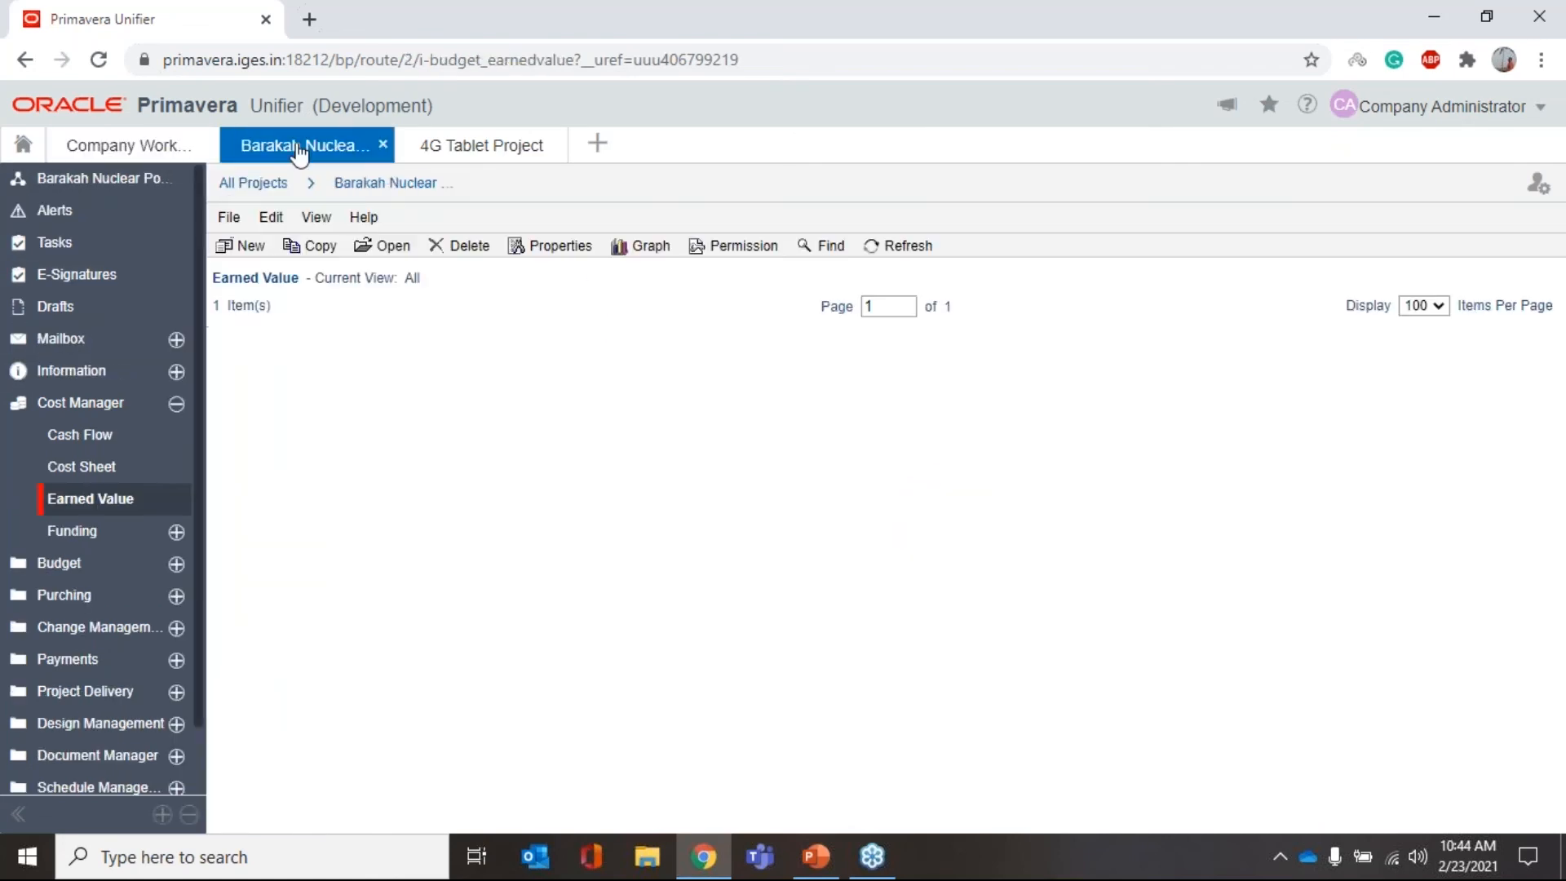
left_click(98, 178)
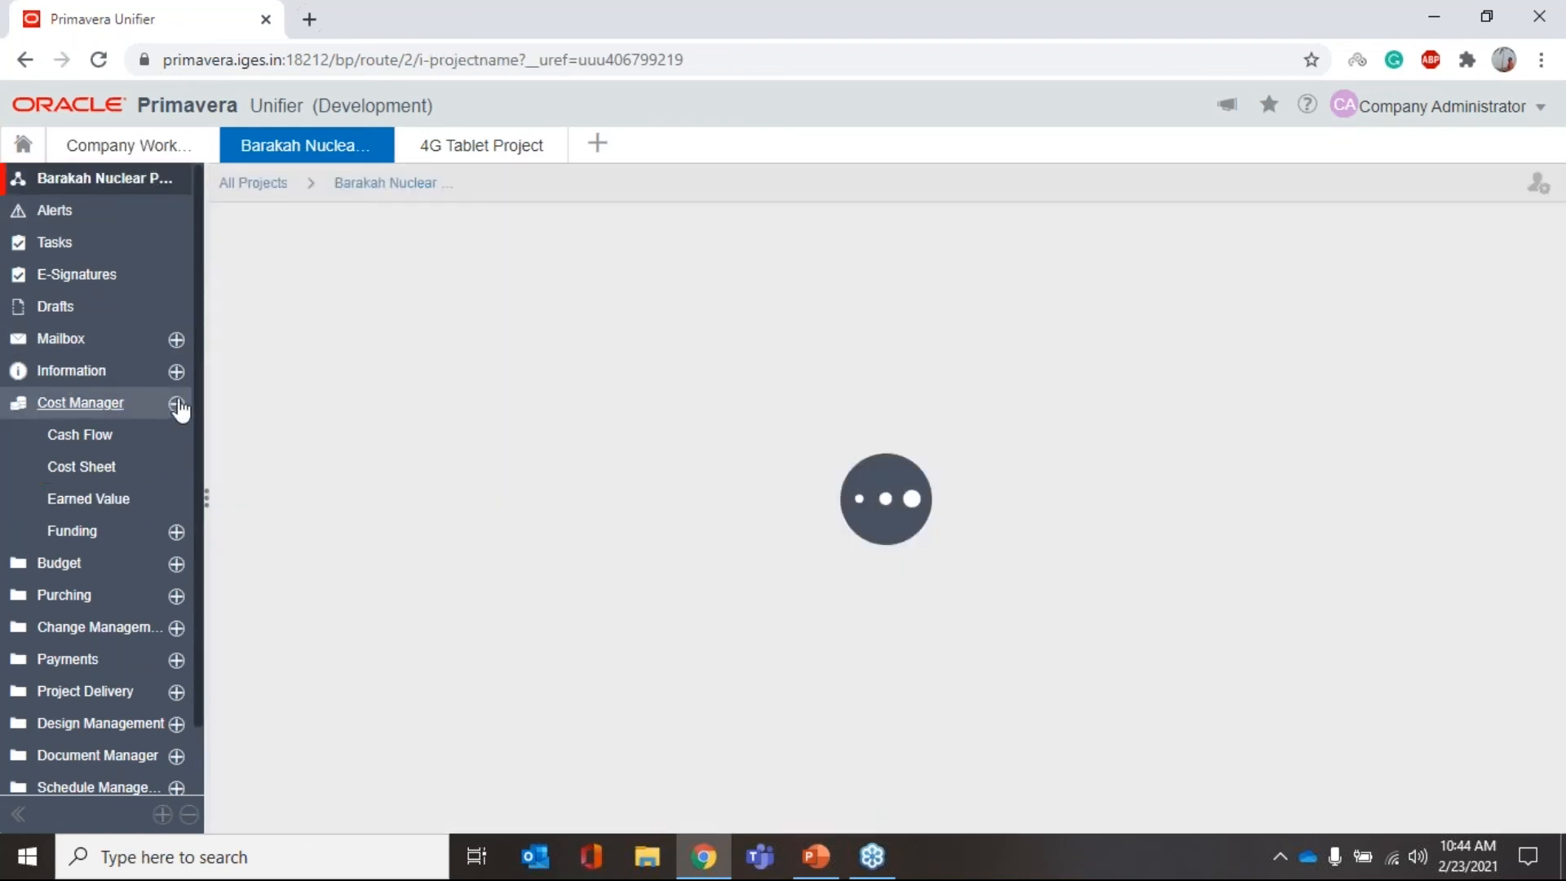
- Collapse the Cost Manager group and look over the project's summary dashboard
left_click(179, 405)
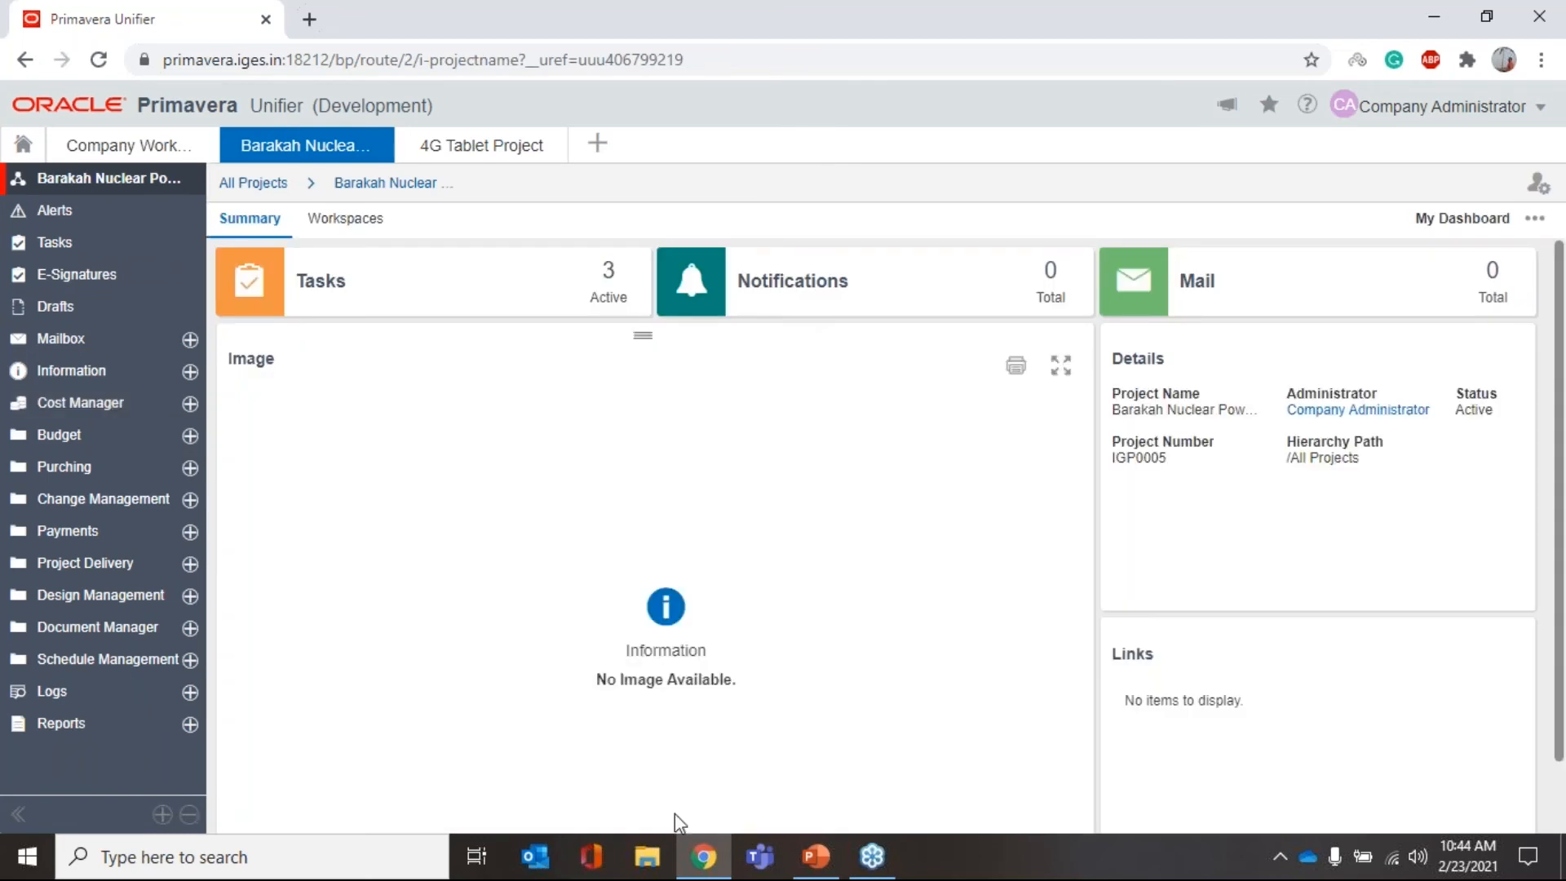
scroll(480, 572, "down", 1)
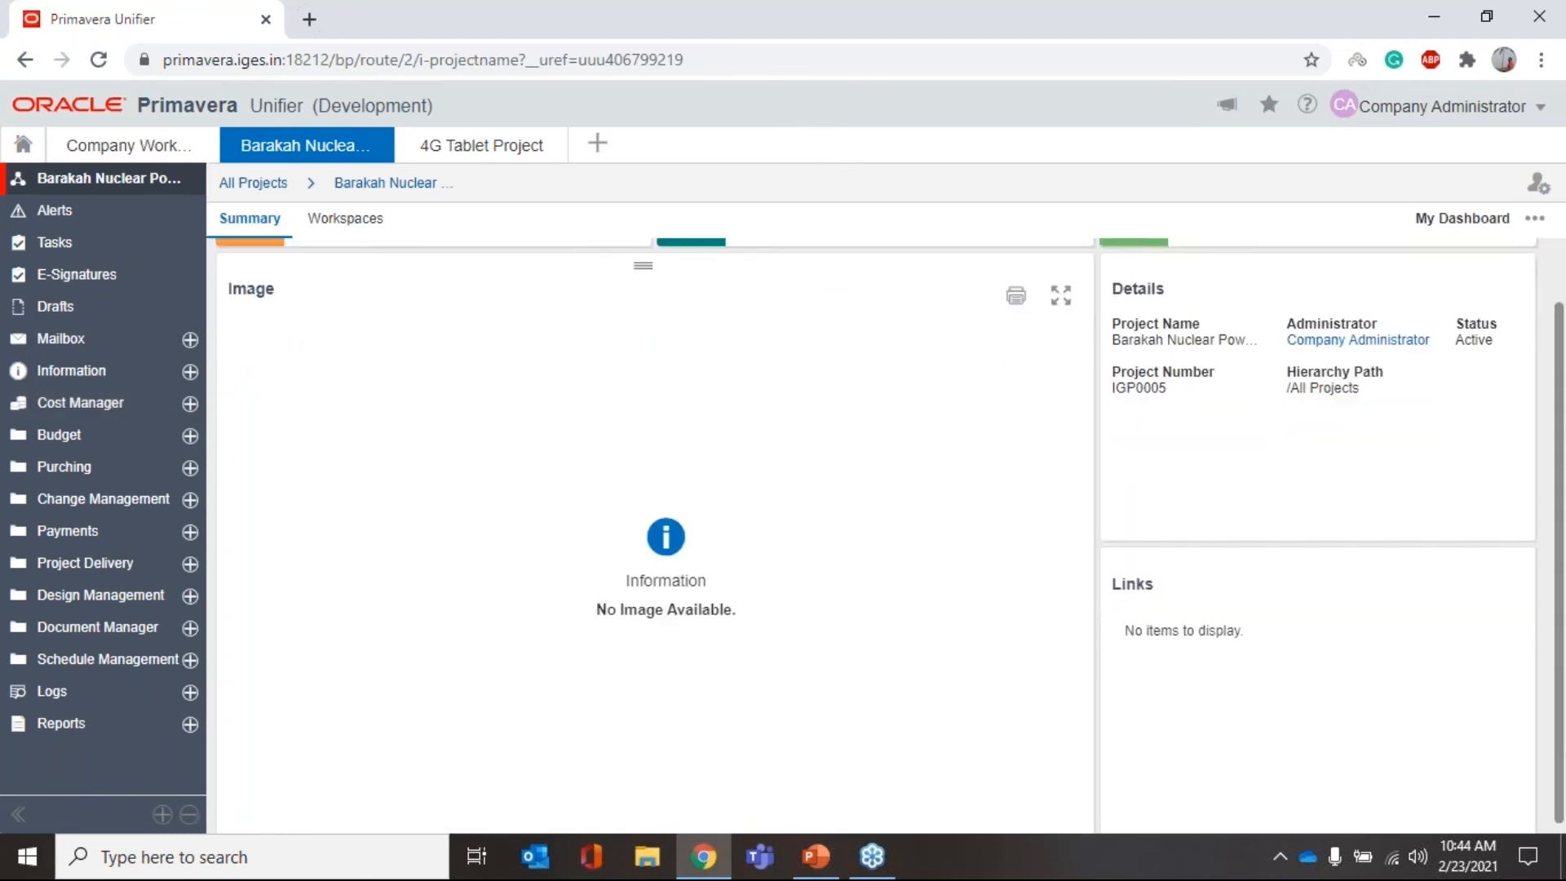
scroll(546, 636, "up", 1)
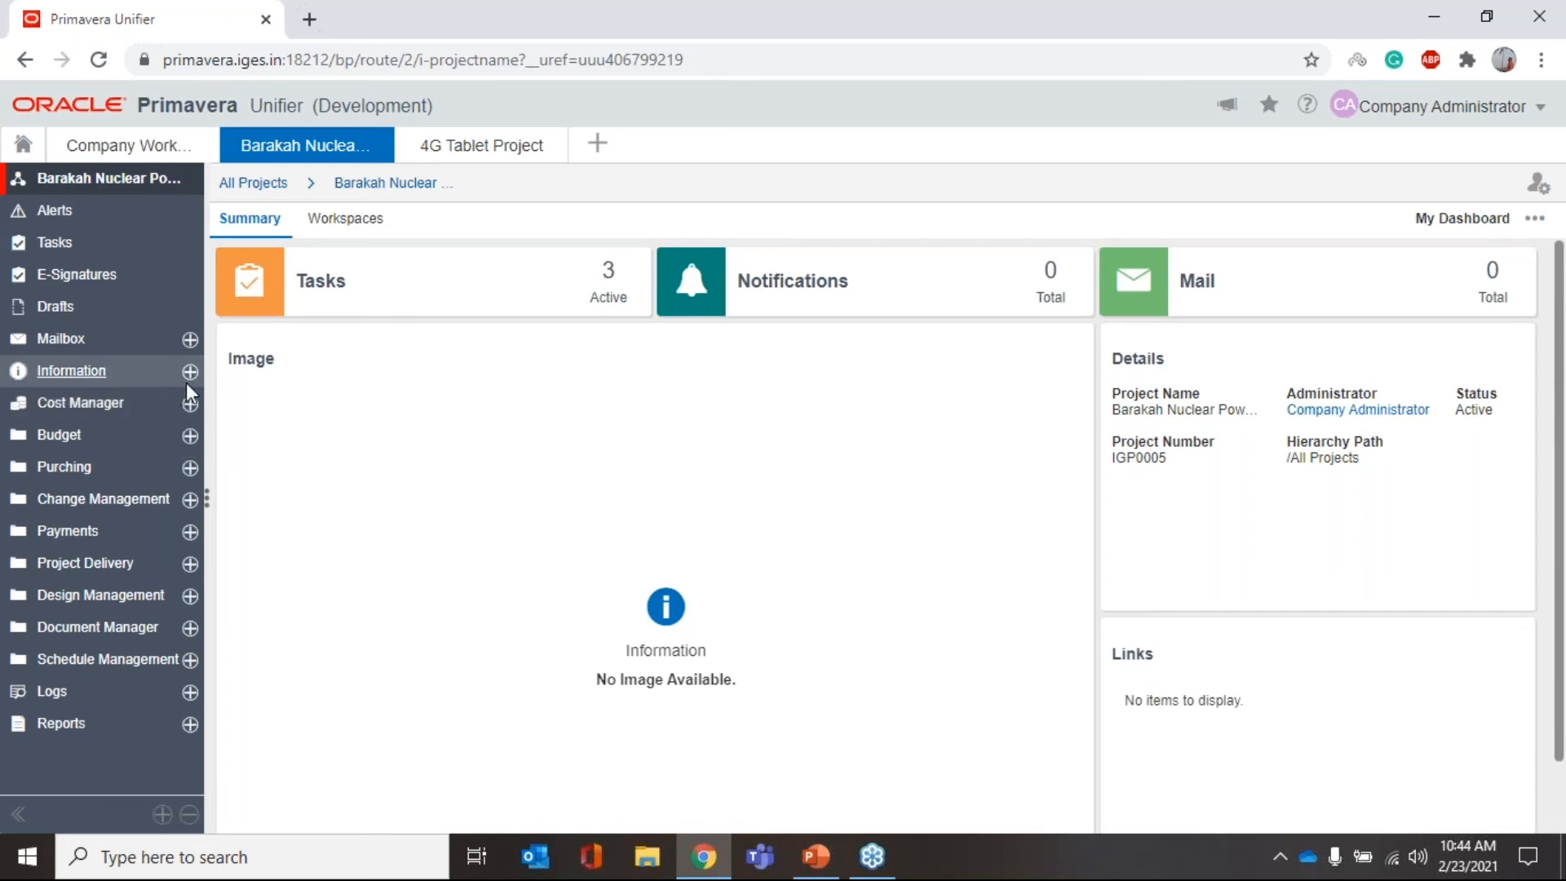
- Expand the Cost Manager and Budget groups in the project navigation and widen the navigation pane
left_click(168, 403)
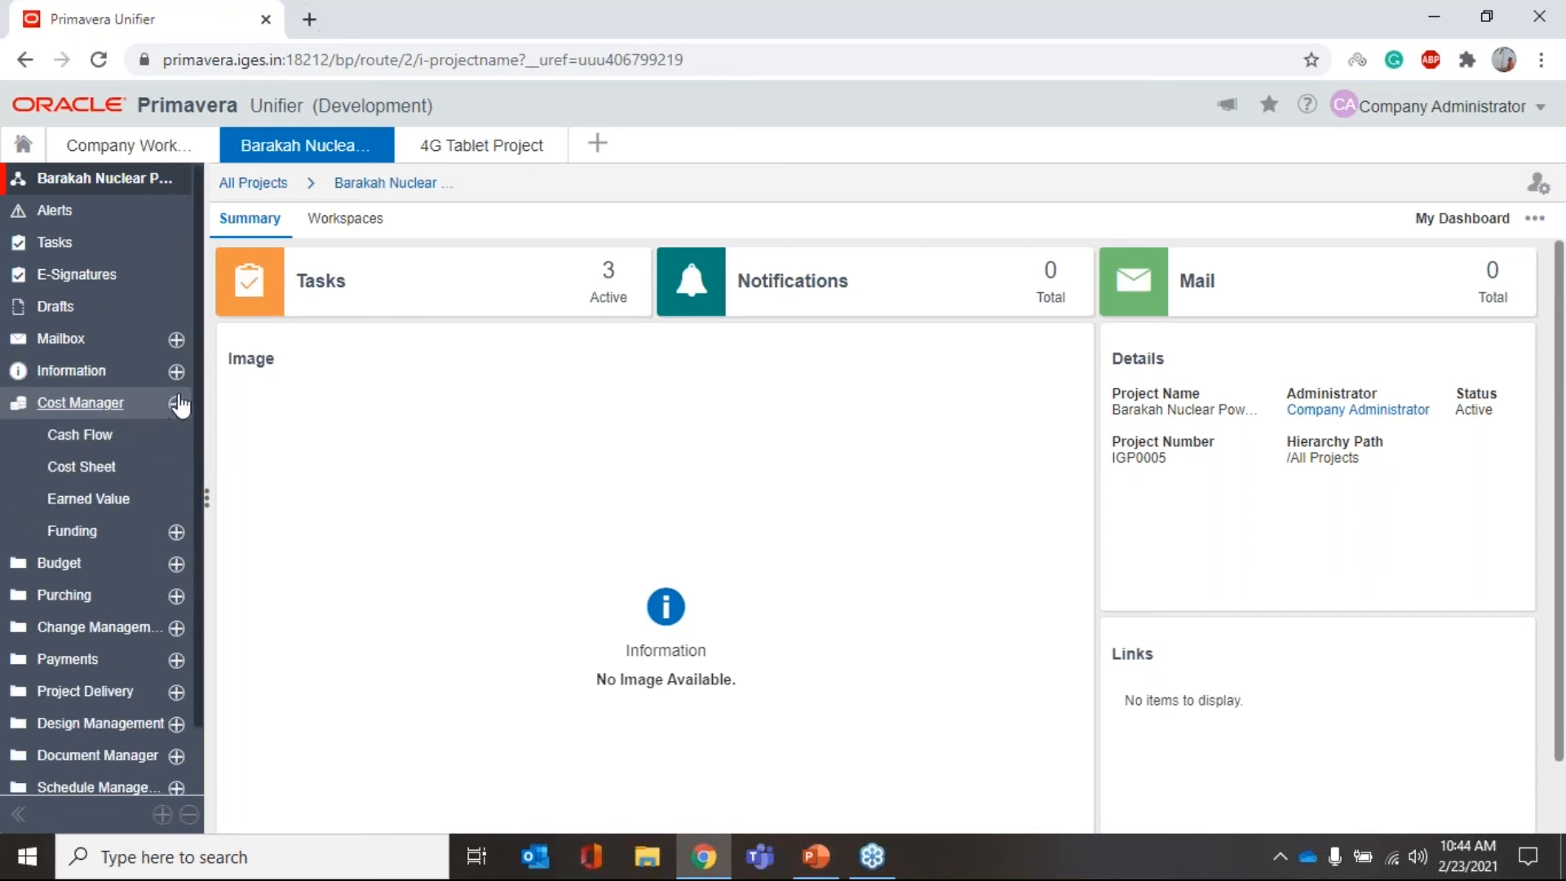
left_click_drag(207, 387, 249, 383)
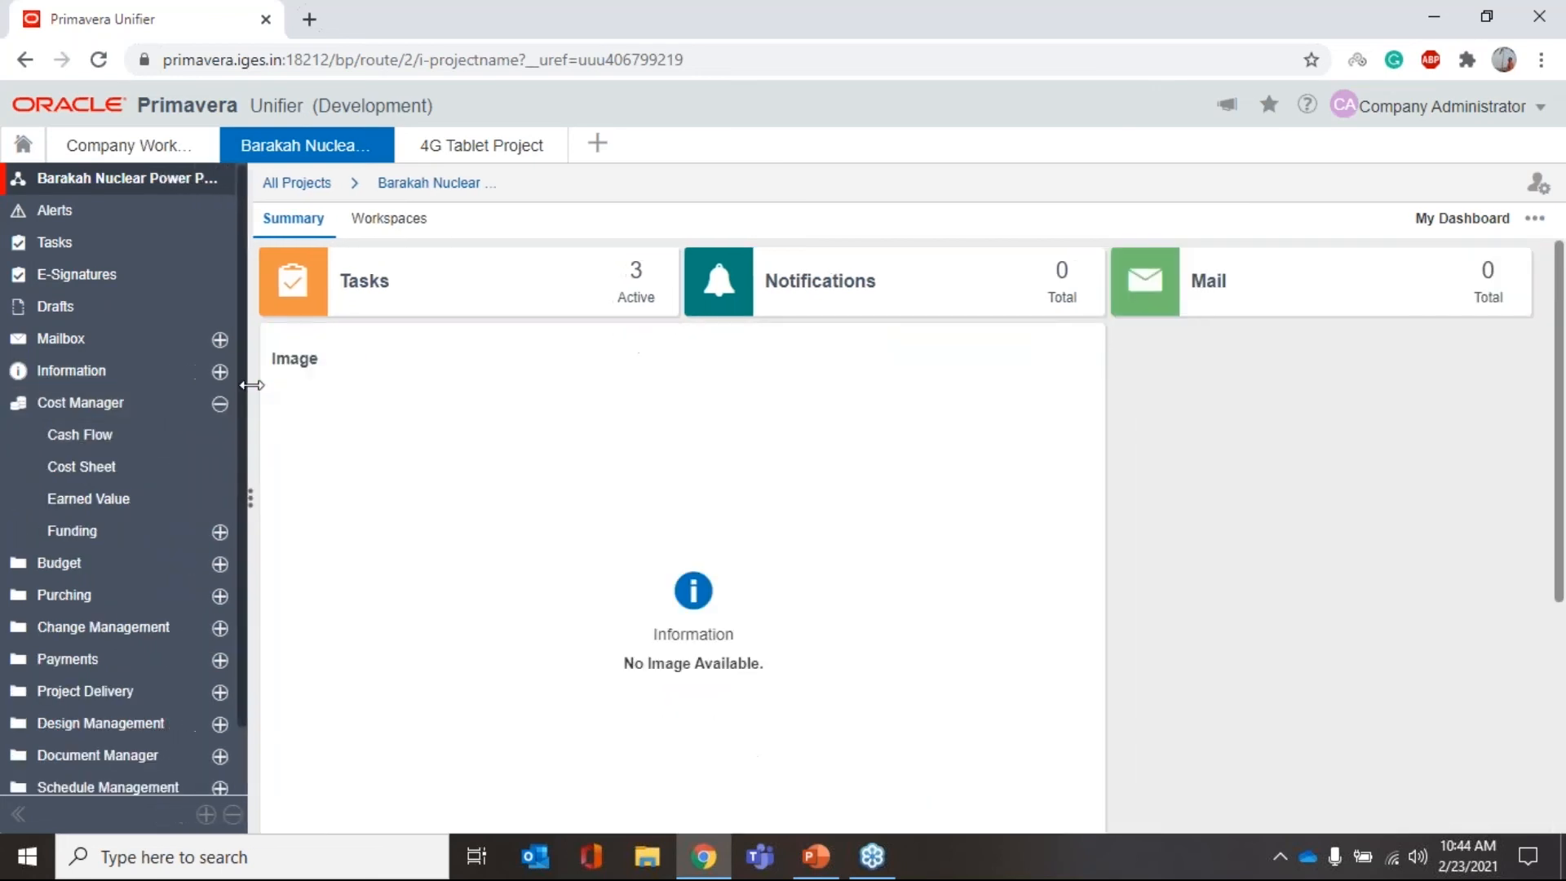
scroll(211, 403, "down", 2)
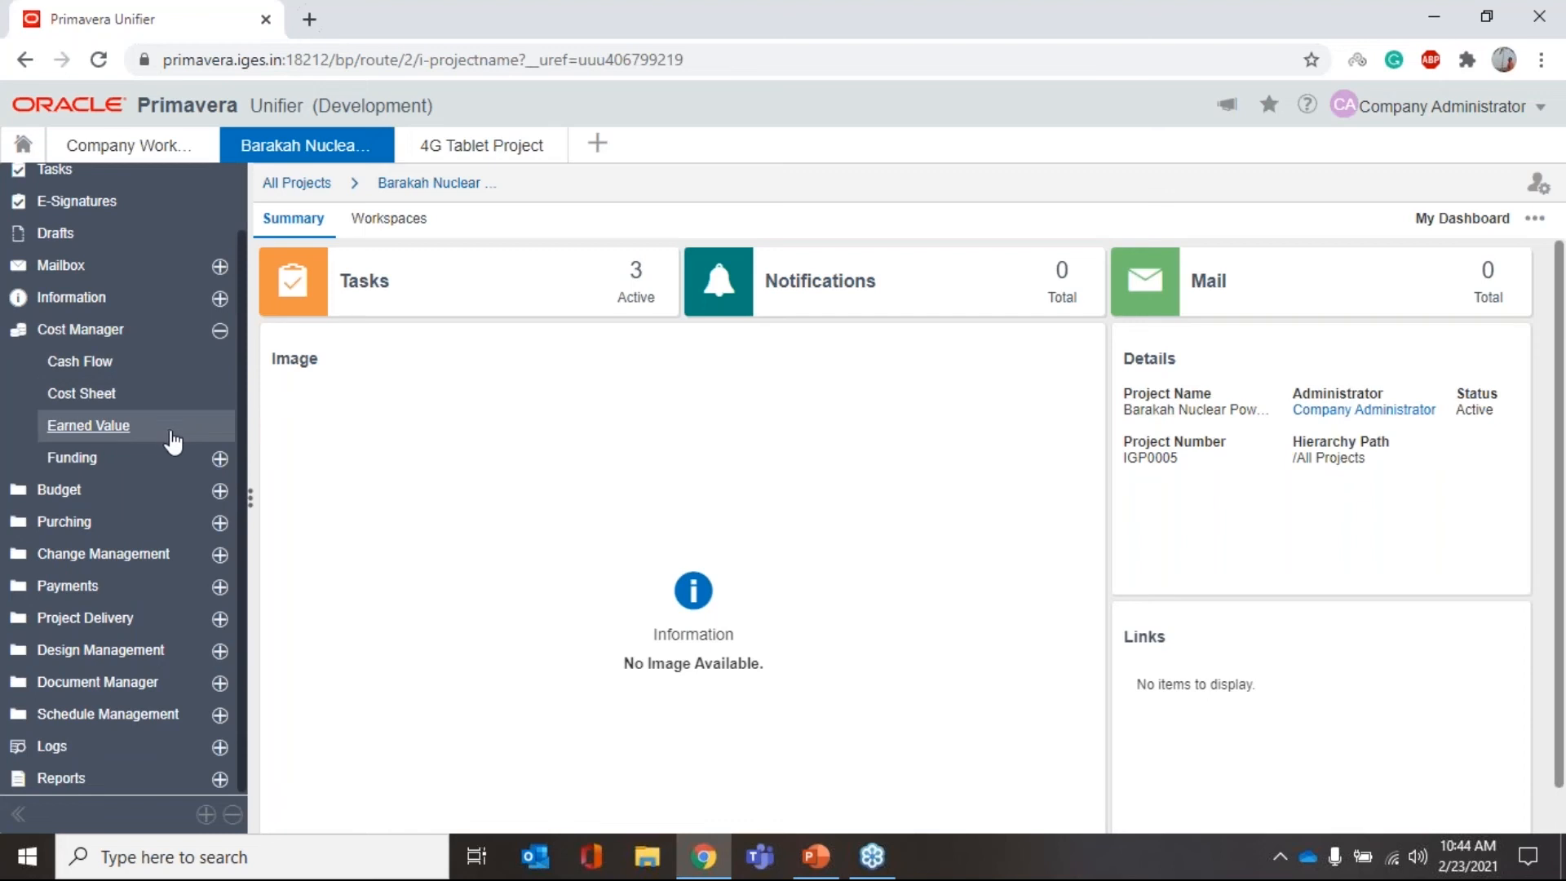
left_click(192, 490)
scroll(196, 423, "down", 2)
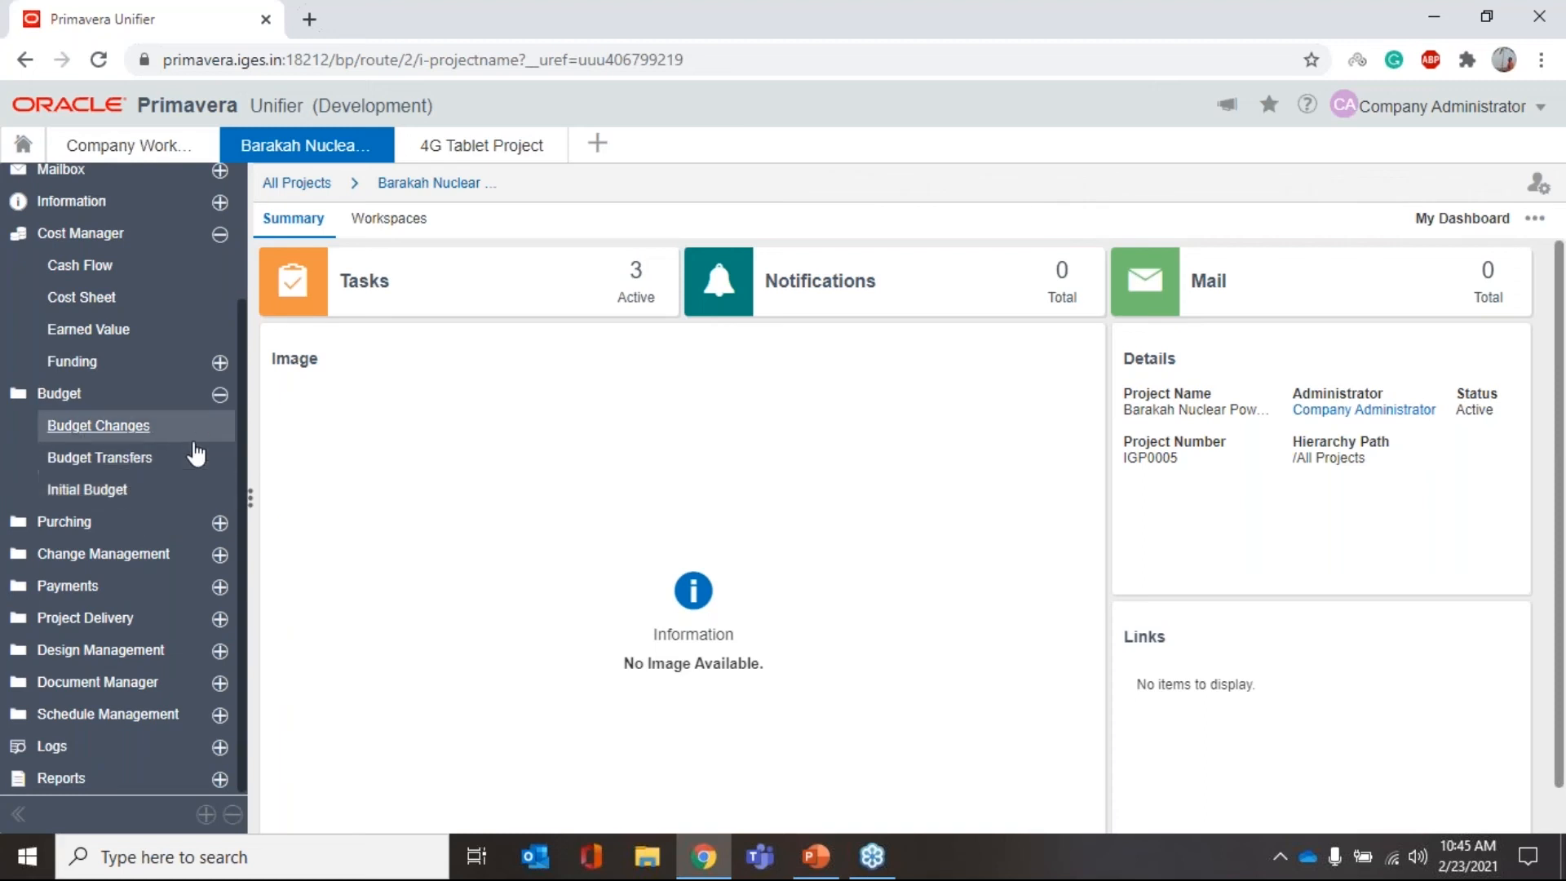
- Expand the Purching, Change Management and Payments groups to show their business processes
left_click(165, 523)
scroll(155, 522, "down", 1)
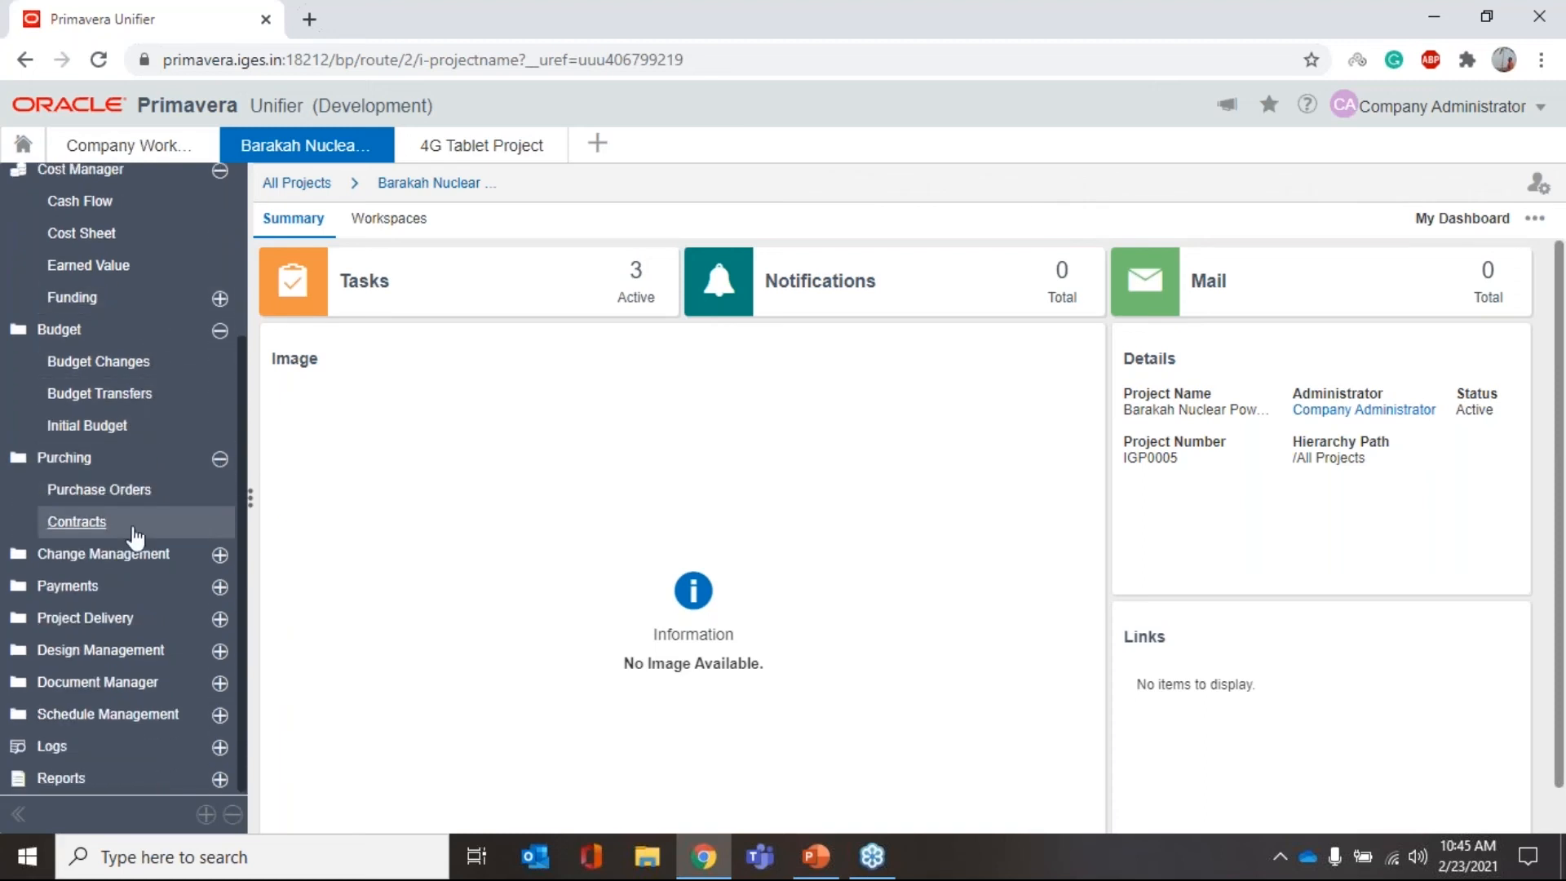
left_click(169, 555)
scroll(167, 550, "down", 1)
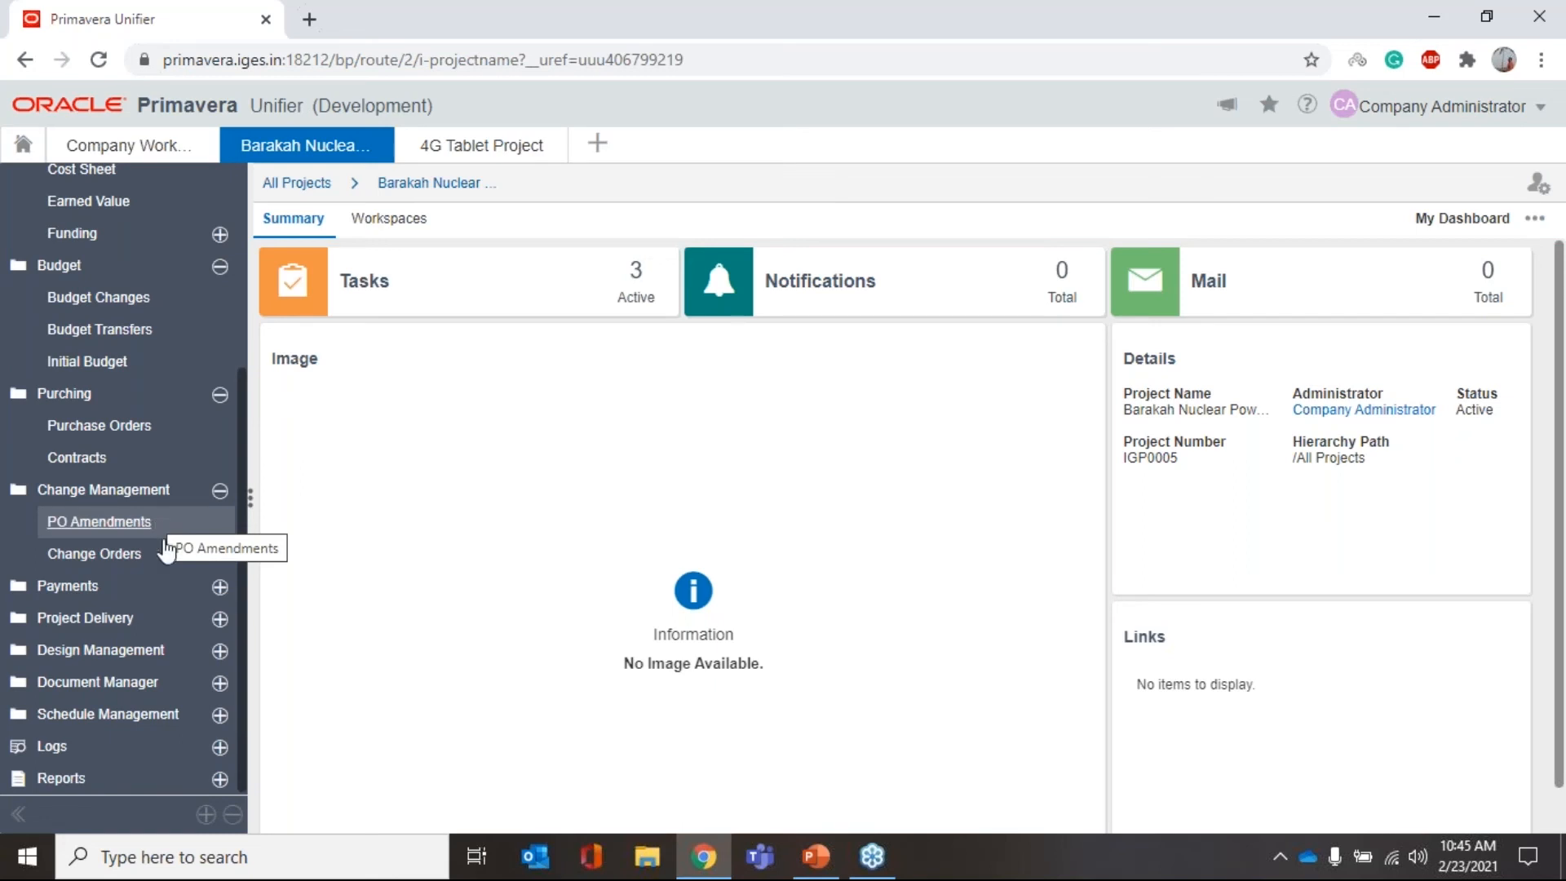
left_click(181, 586)
scroll(179, 457, "down", 2)
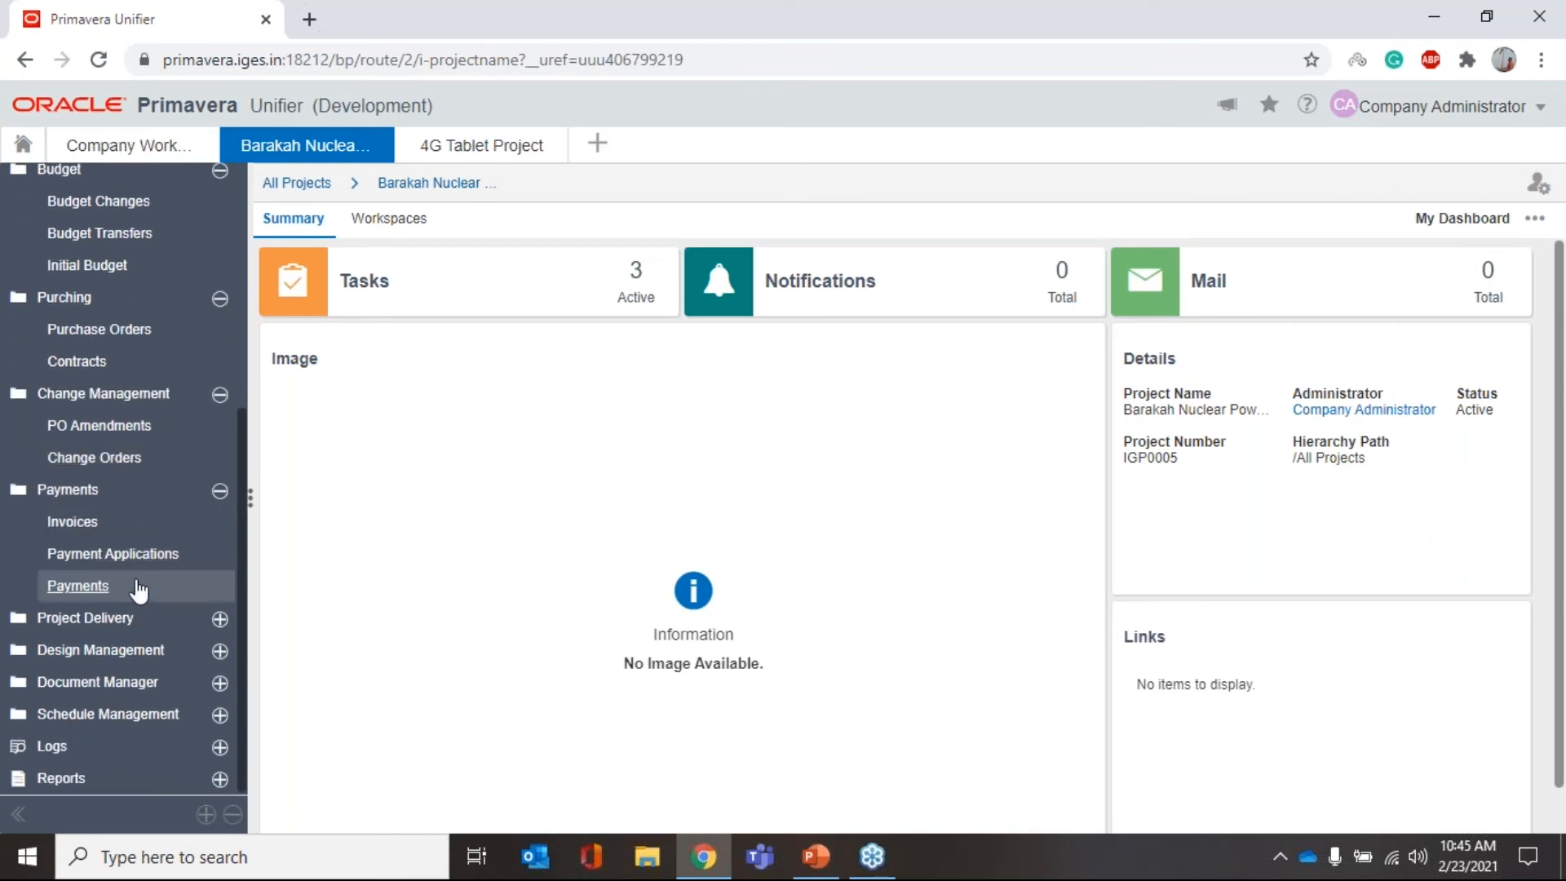
- Expand the Project Delivery and Design Management groups to show their business processes
left_click(154, 627)
scroll(178, 499, "down", 2)
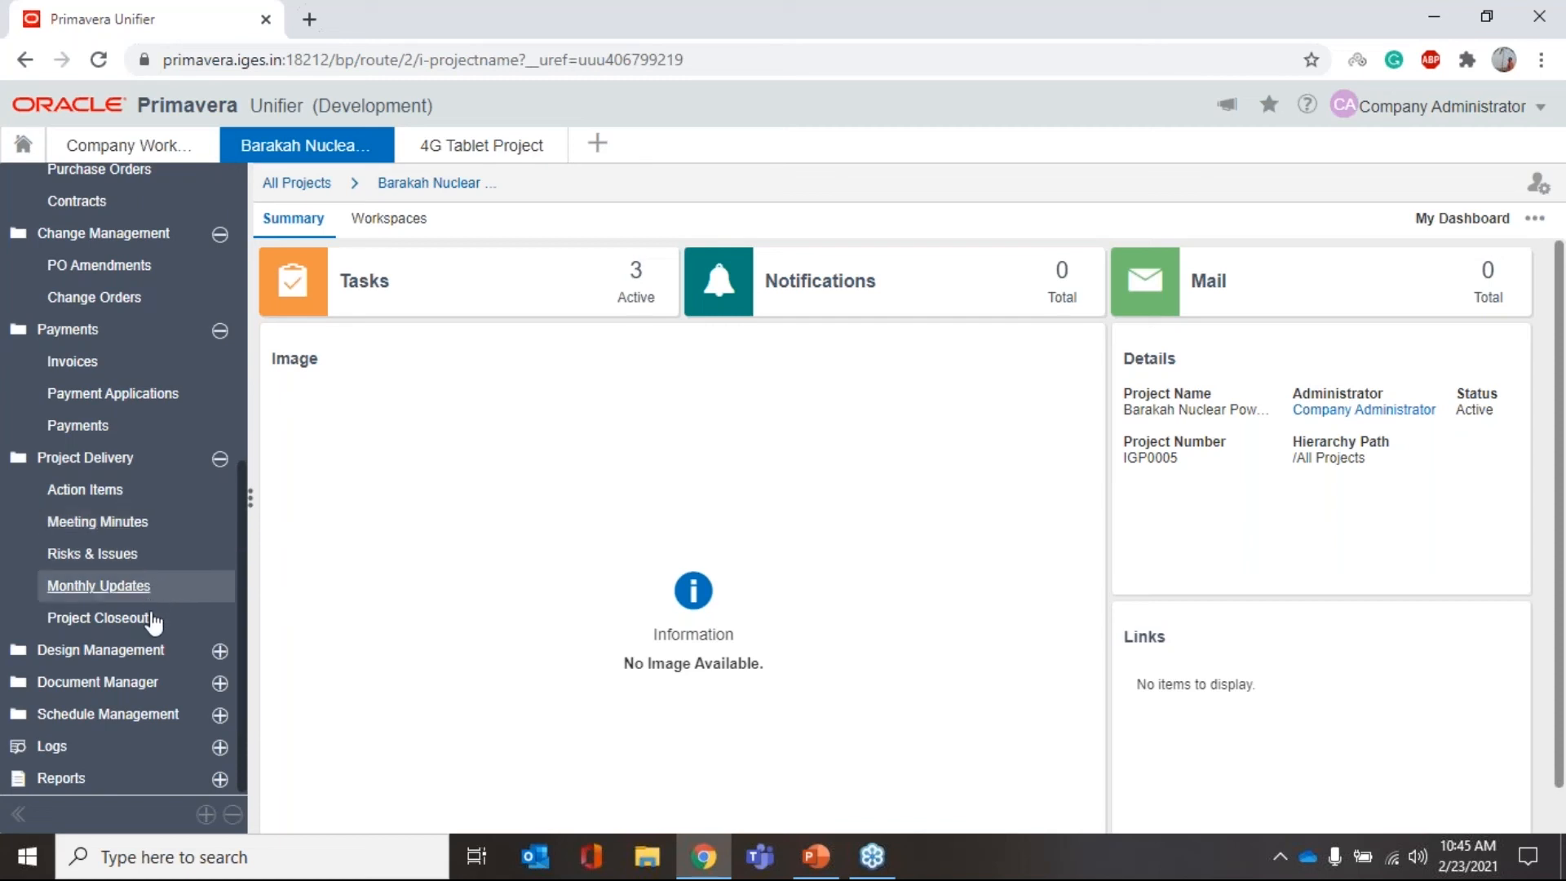
left_click(194, 650)
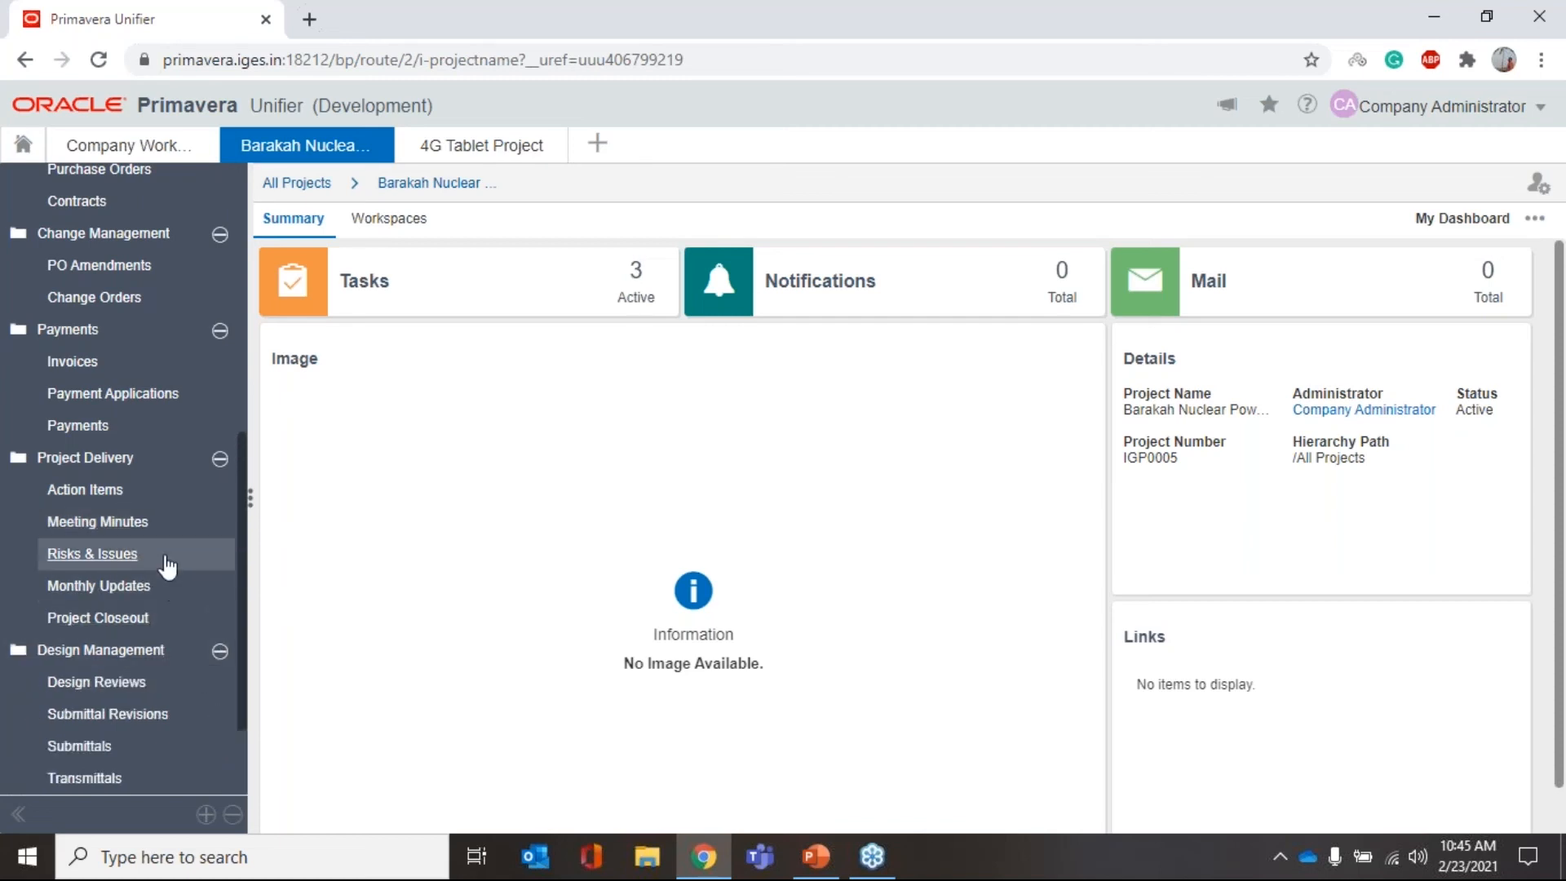
scroll(167, 565, "down", 2)
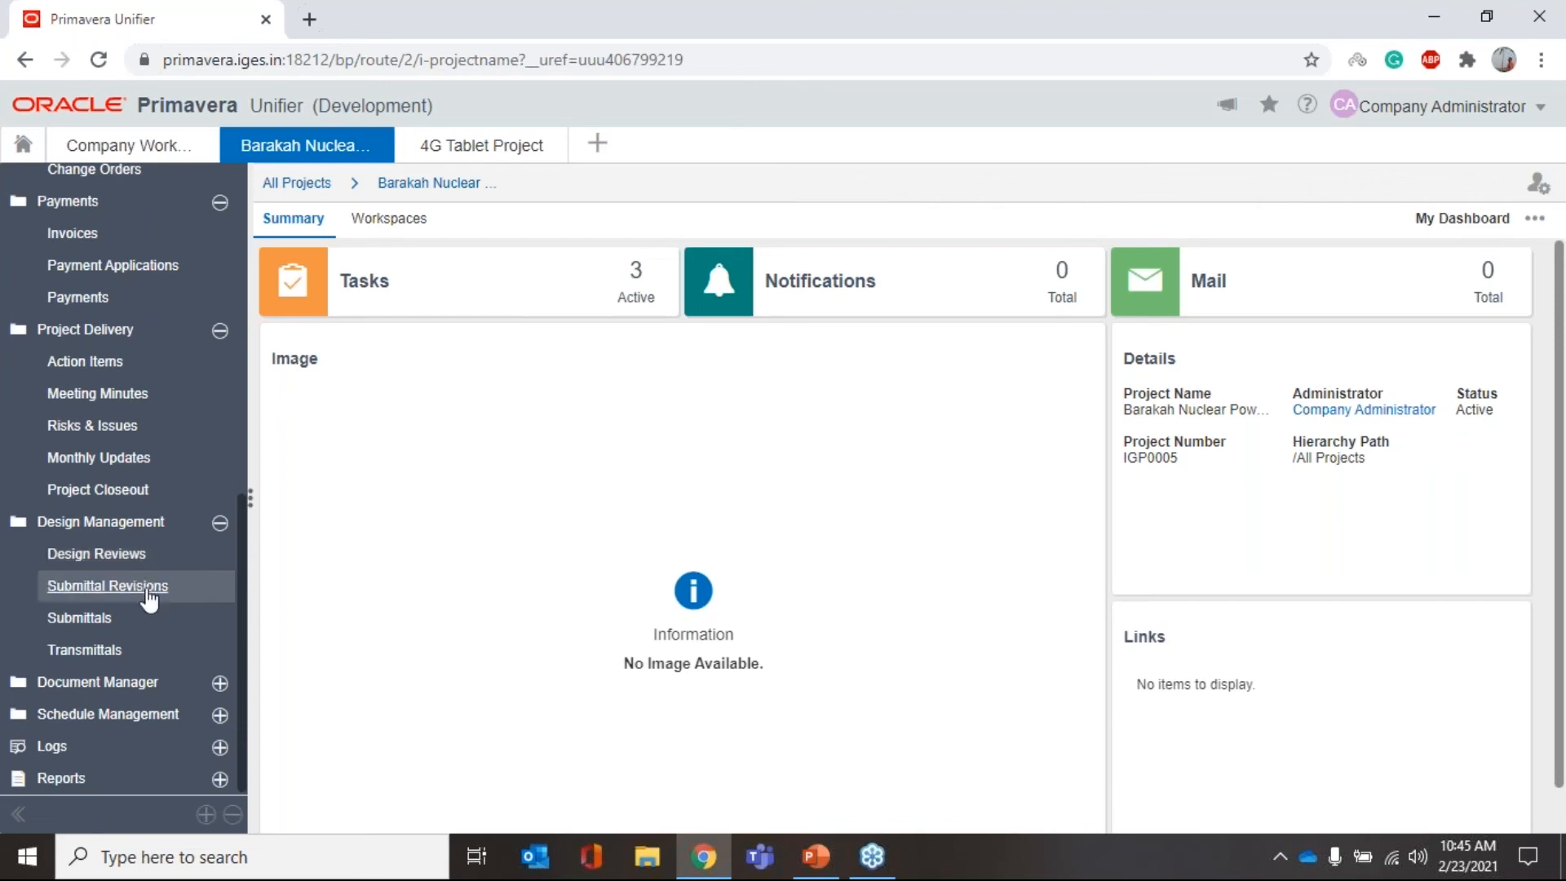
- Expand the Document Manager and Schedule Management groups in the project navigation
left_click(173, 694)
scroll(164, 587, "down", 1)
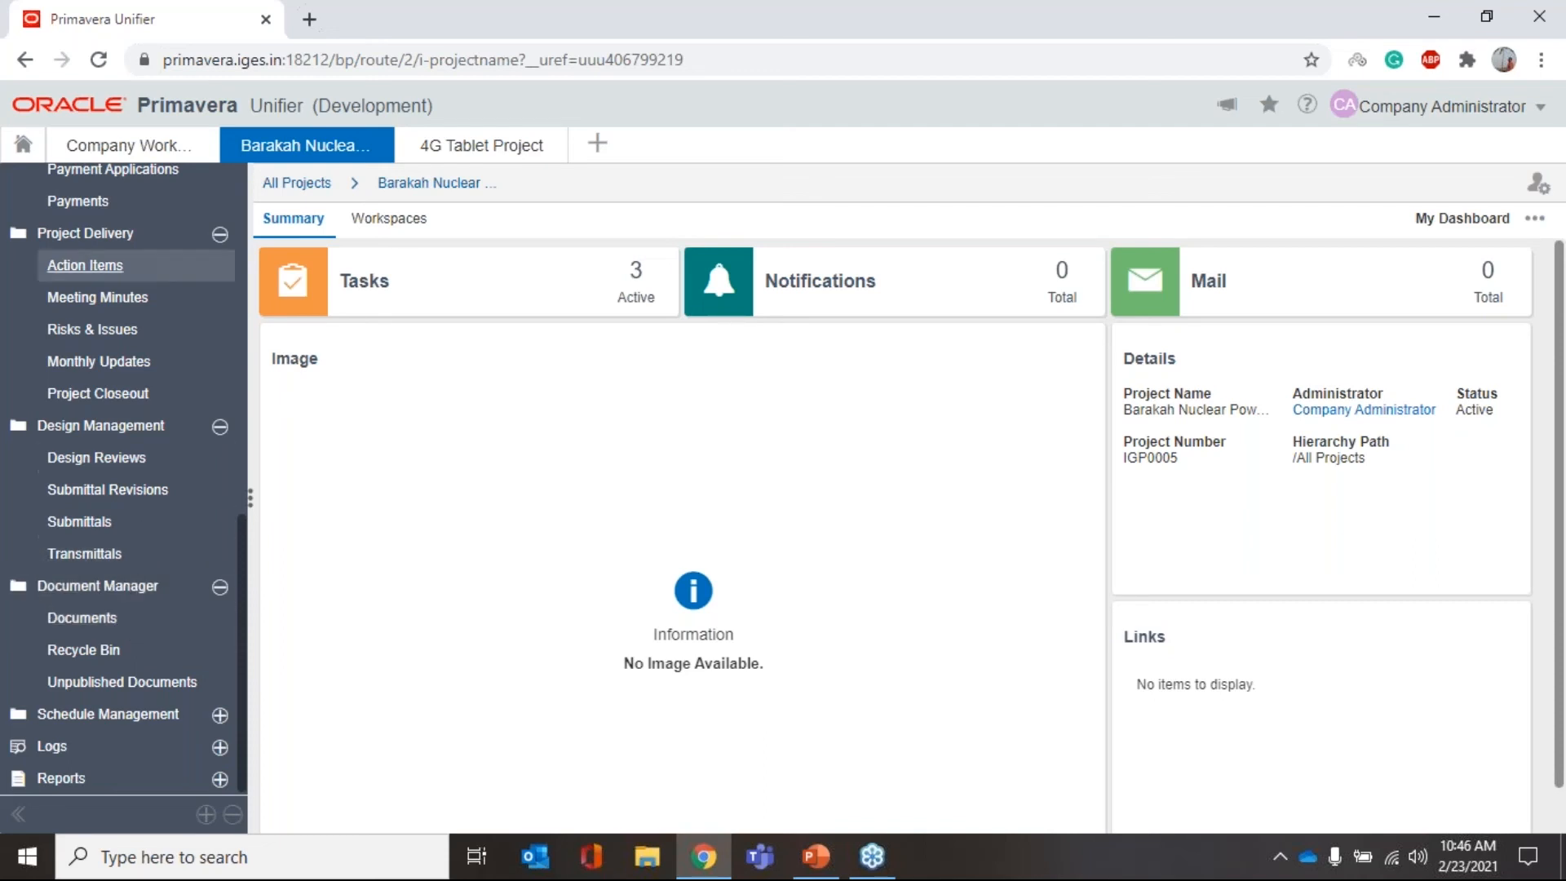
left_click(196, 722)
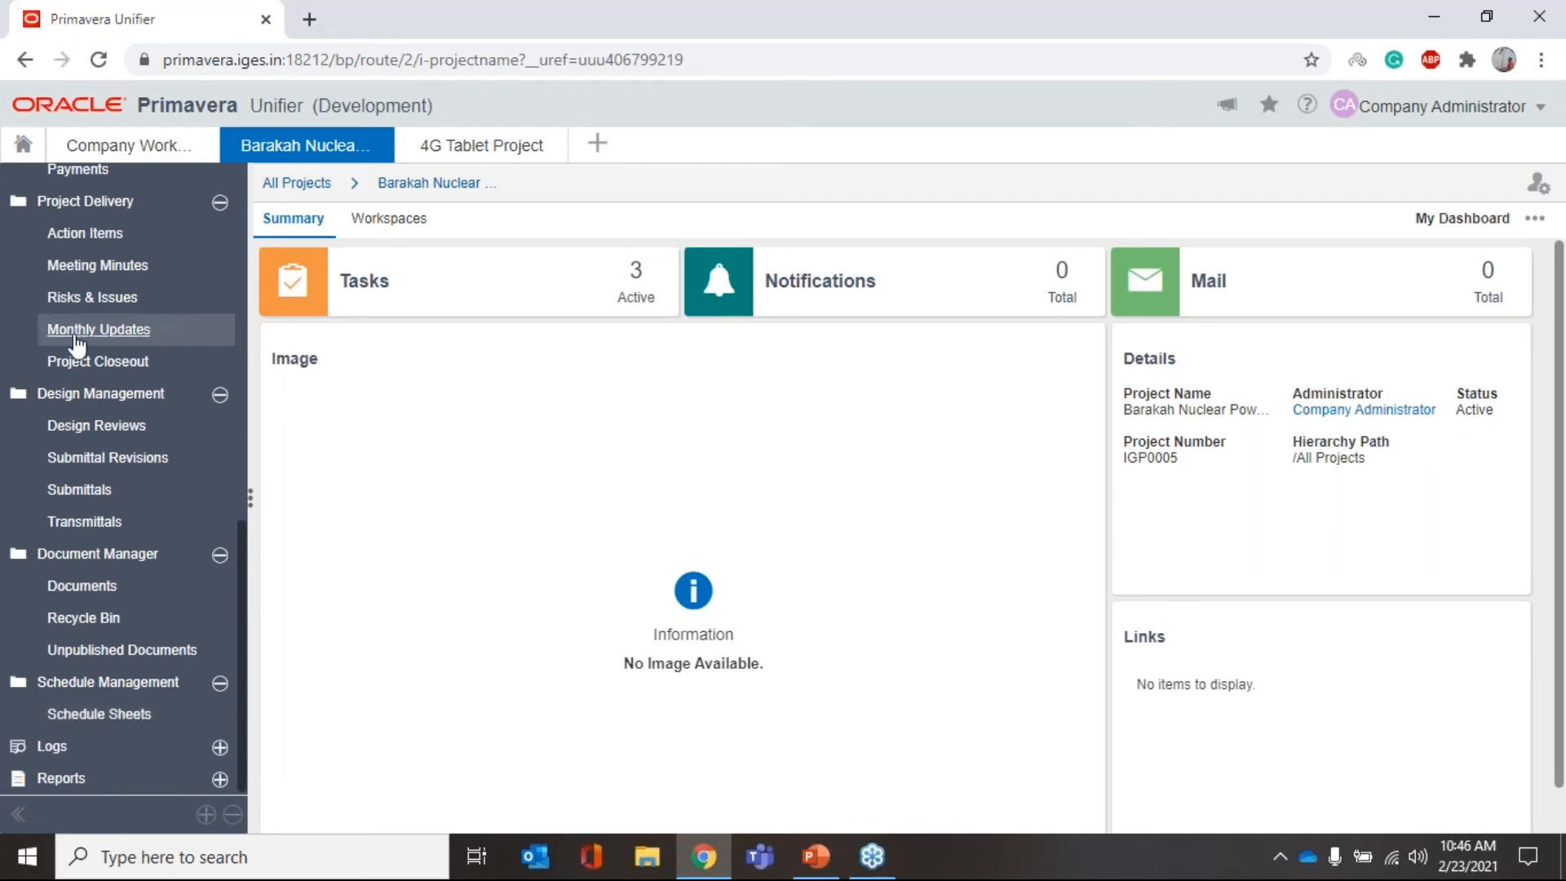
- Open a blank form for a new design review, examine its sections down to P6 Activity Details, and close it without saving
scroll(174, 291, "up", 3)
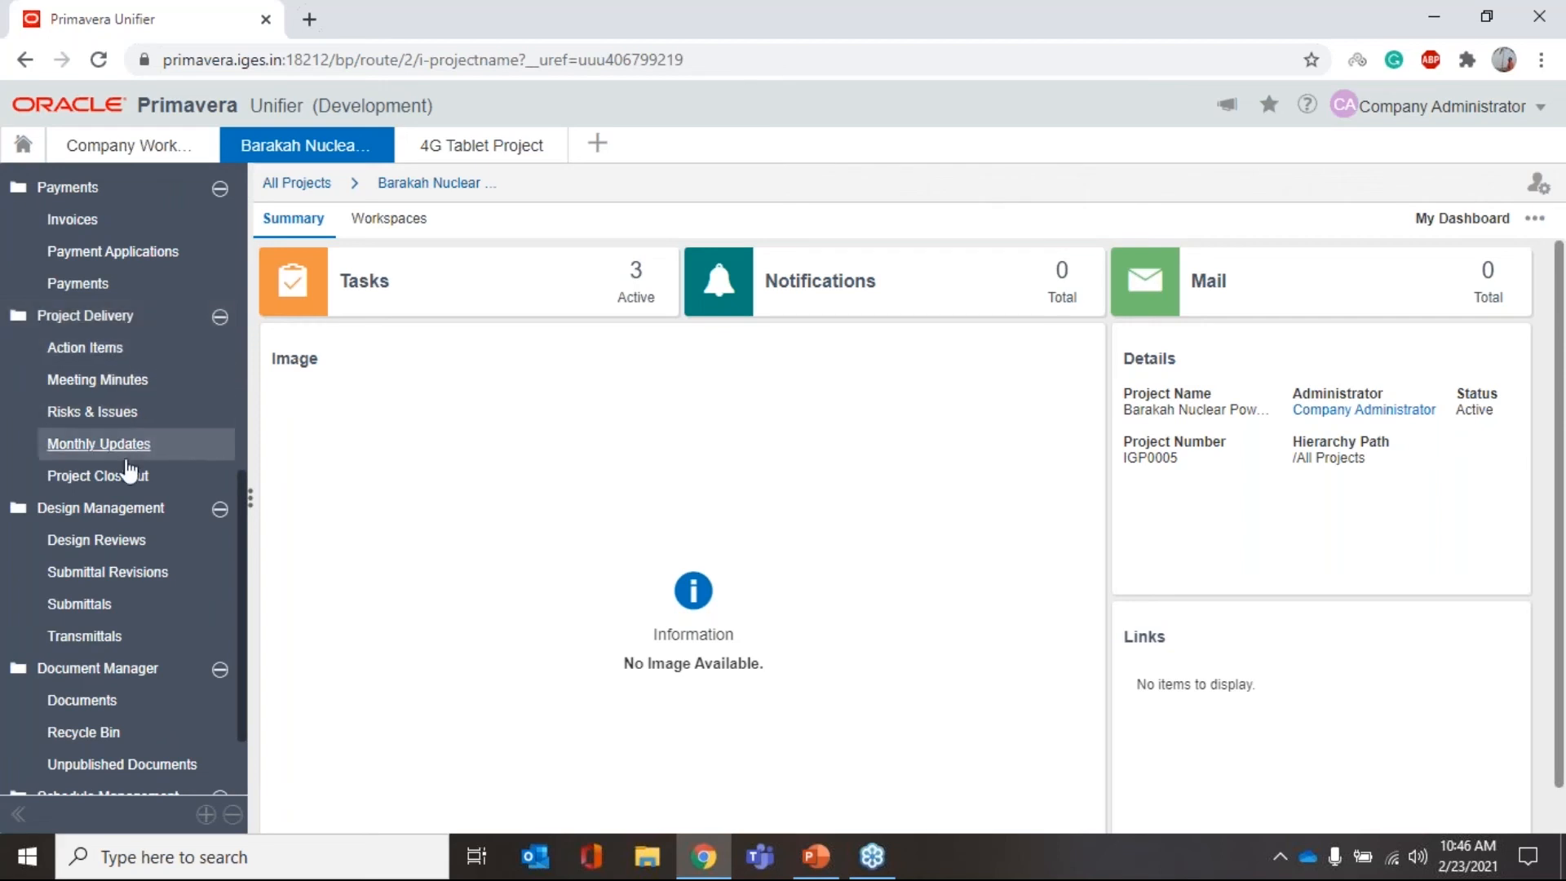
left_click(127, 553)
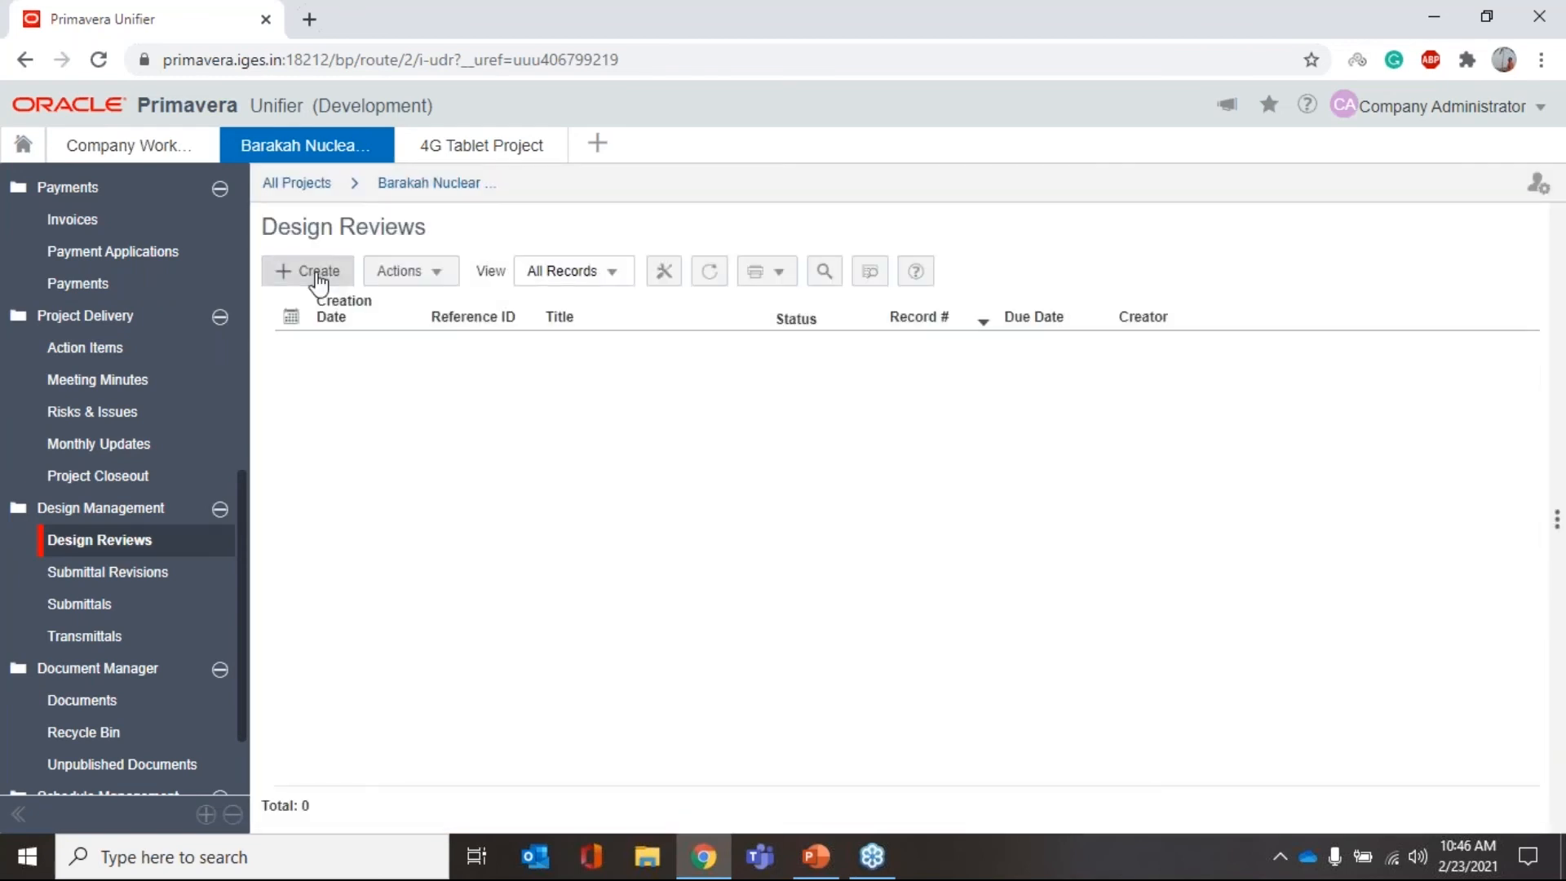
left_click(317, 275)
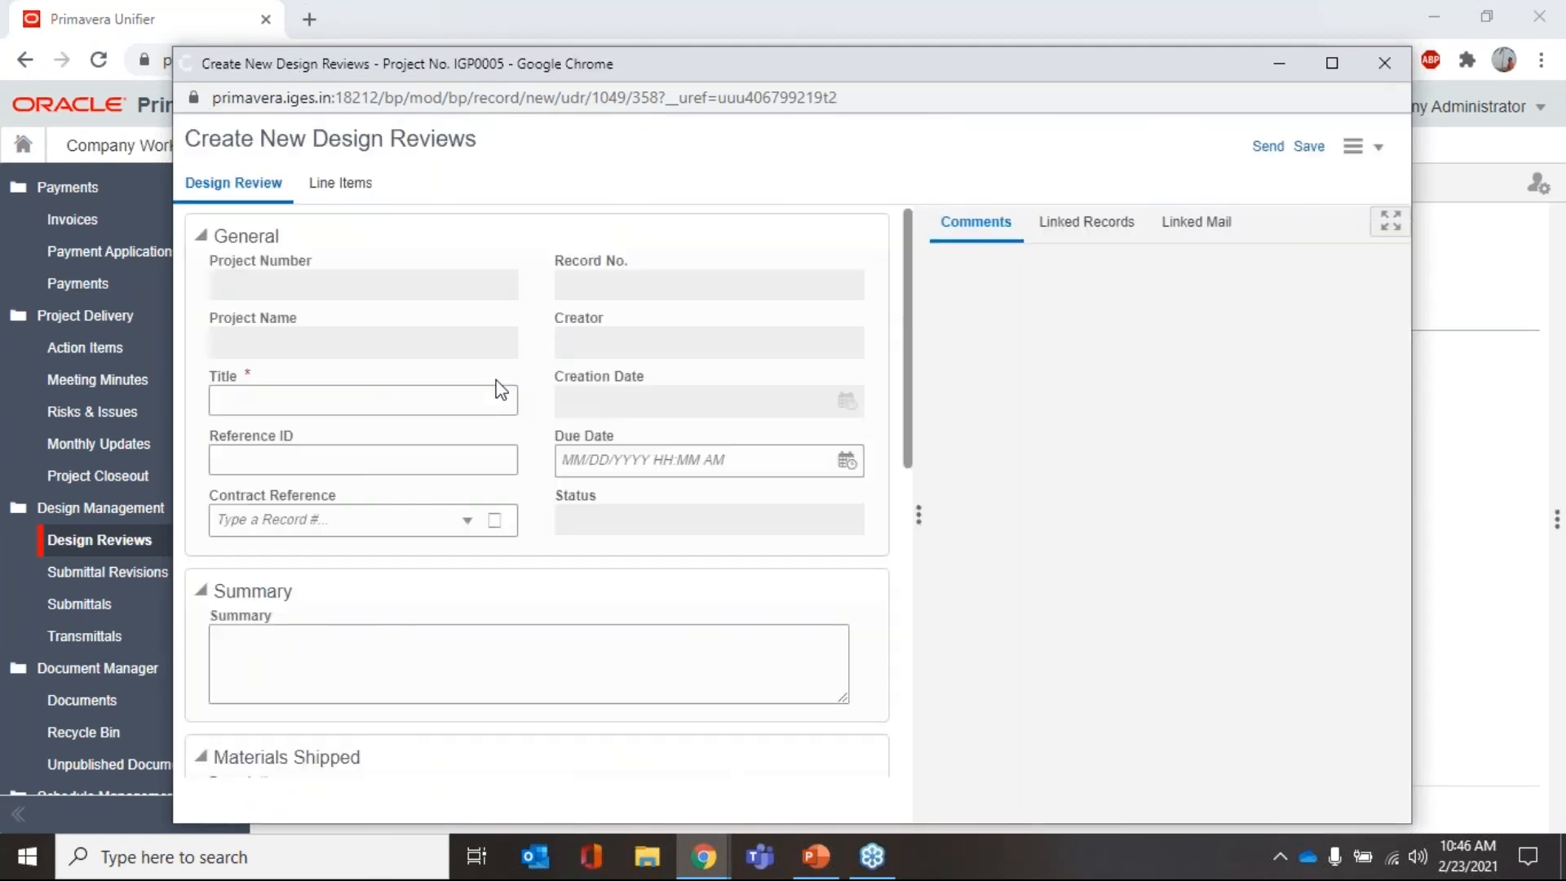
scroll(489, 359, "down", 2)
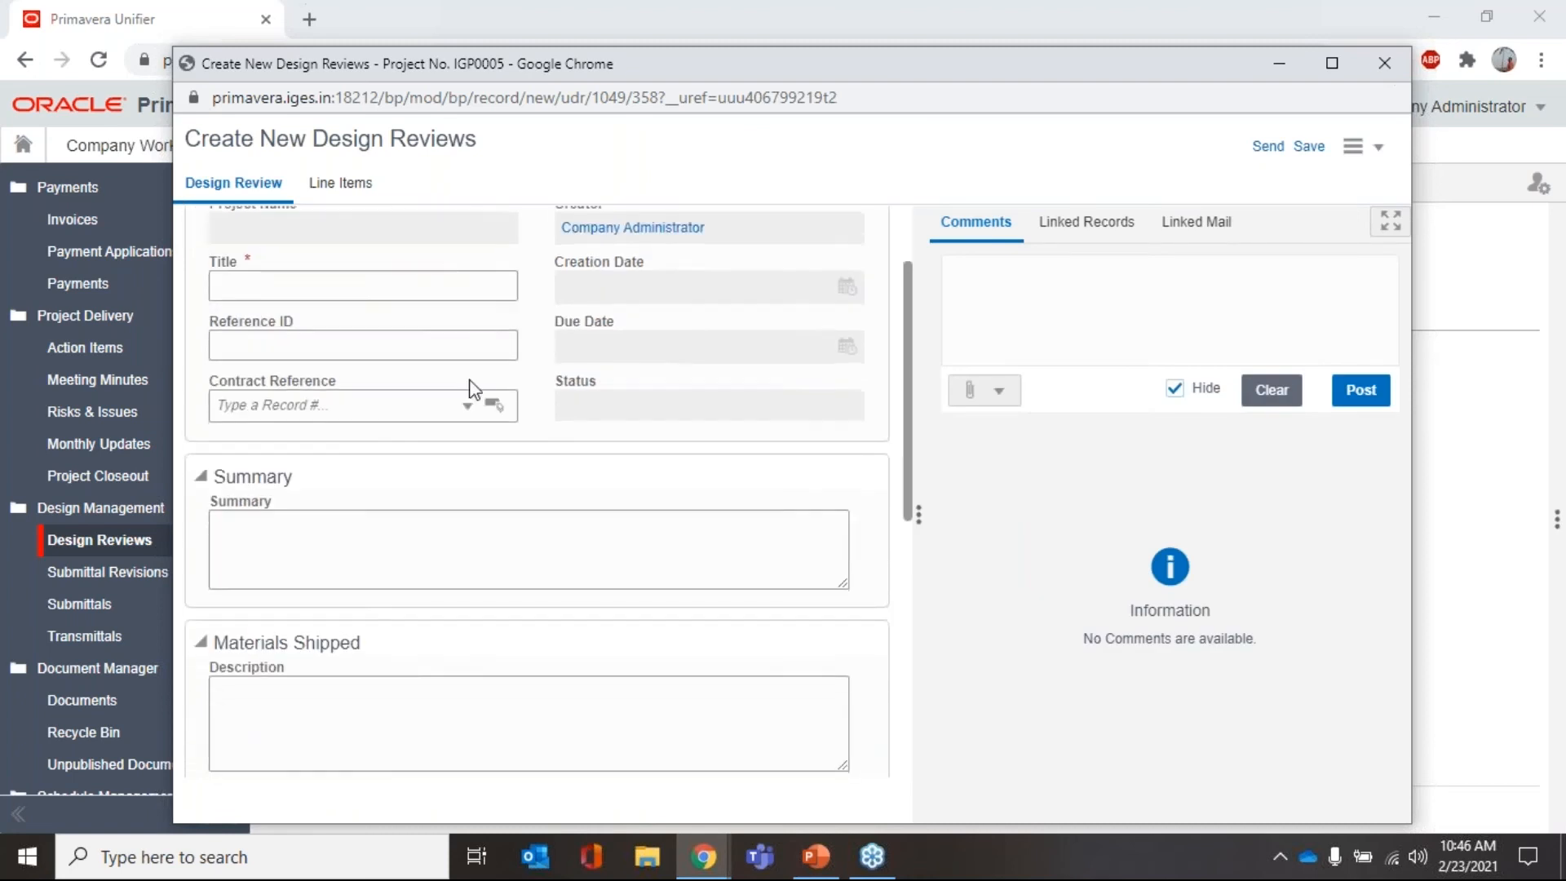
scroll(471, 390, "down", 4)
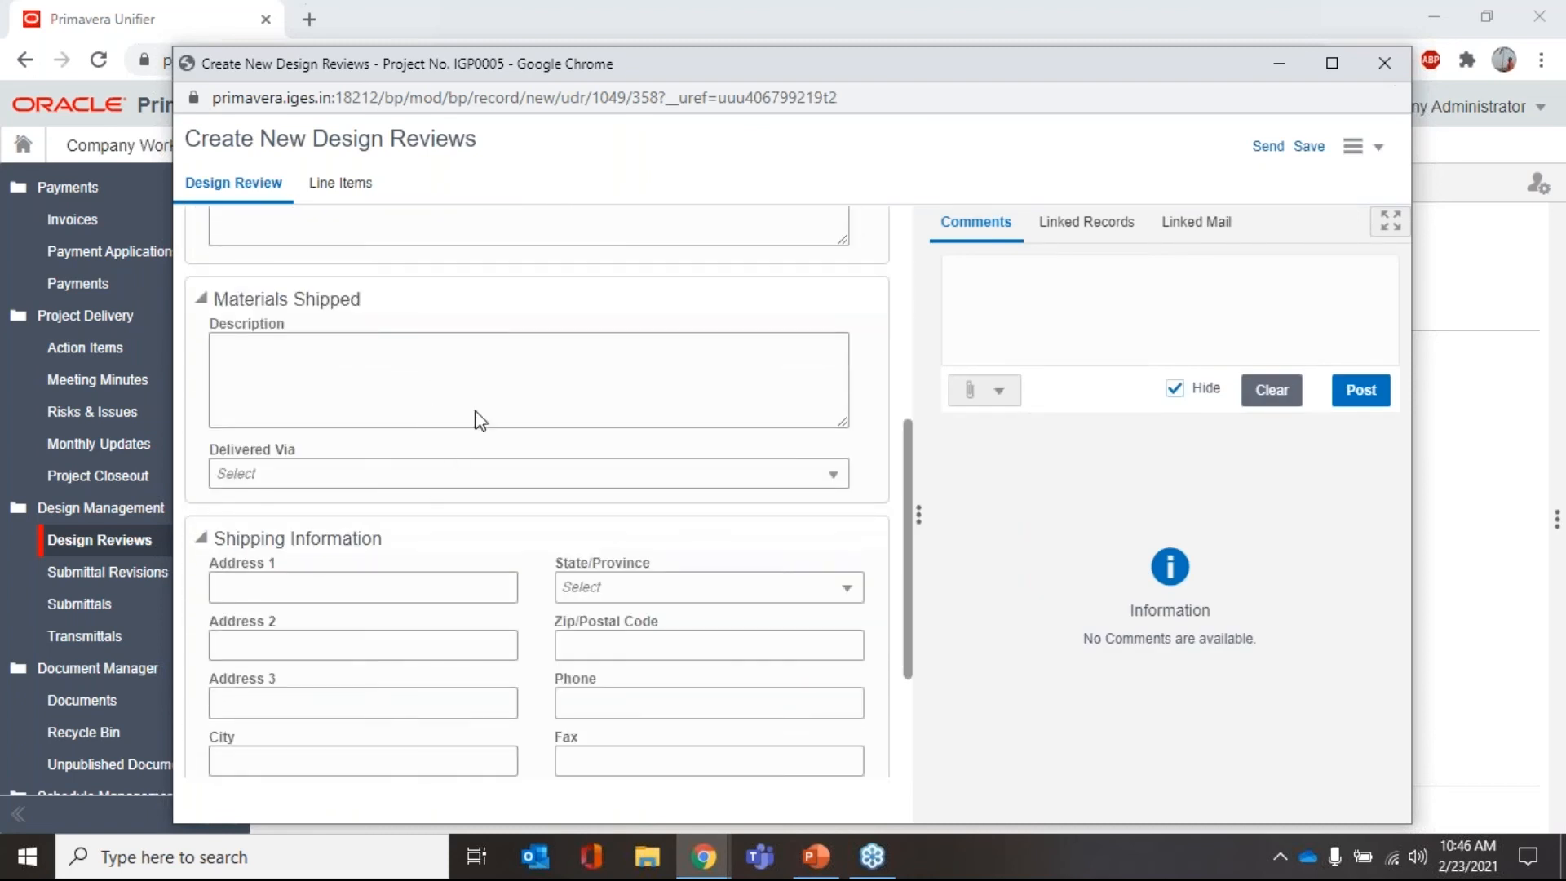
scroll(489, 356, "down", 3)
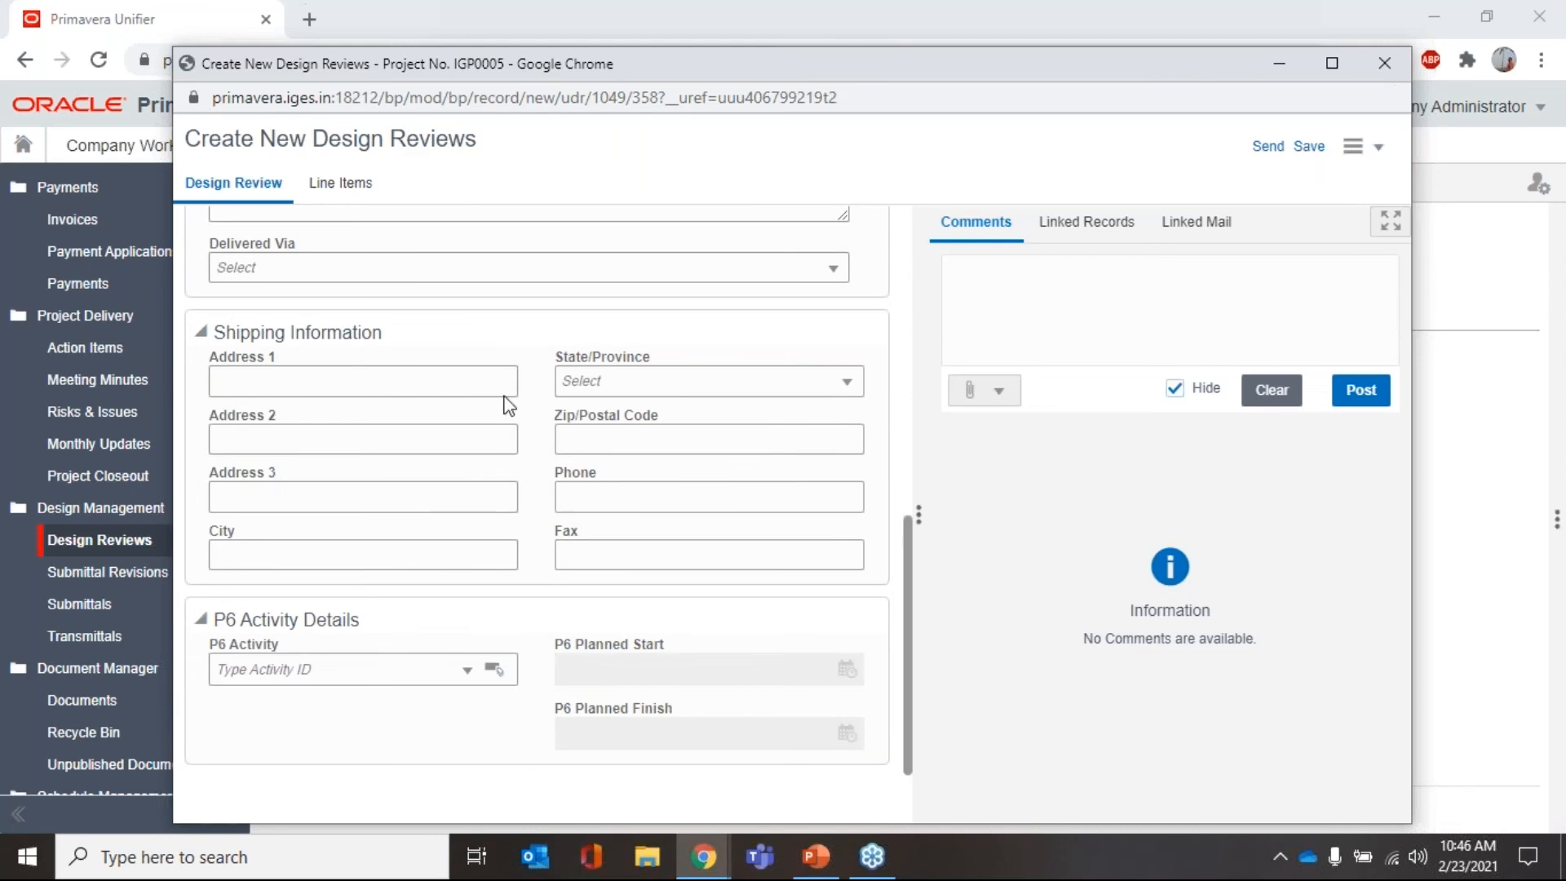
scroll(699, 402, "up", 4)
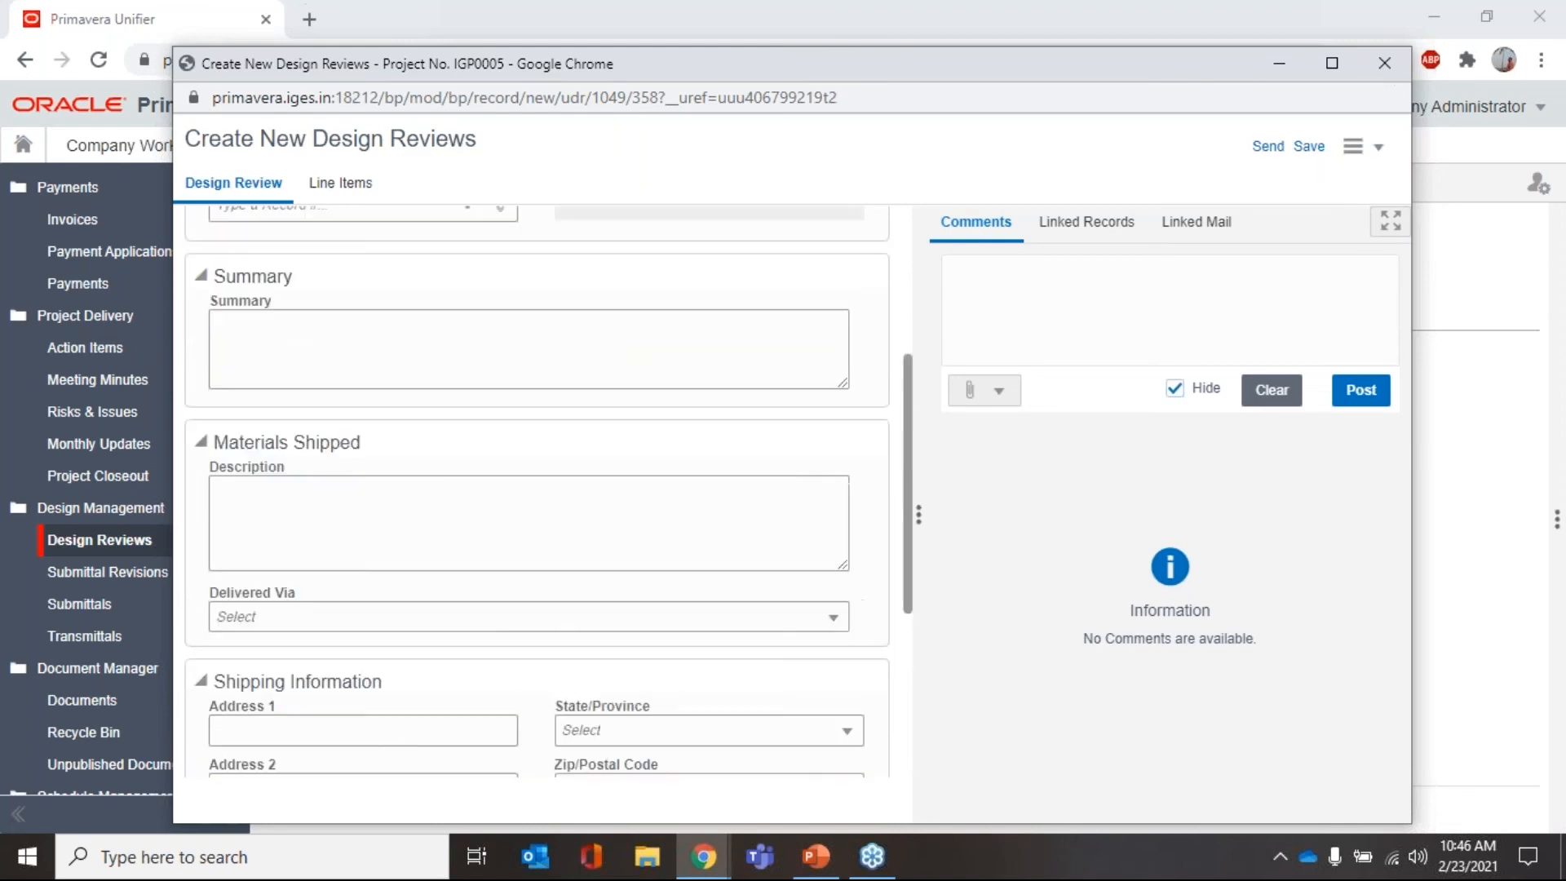
scroll(772, 420, "up", 4)
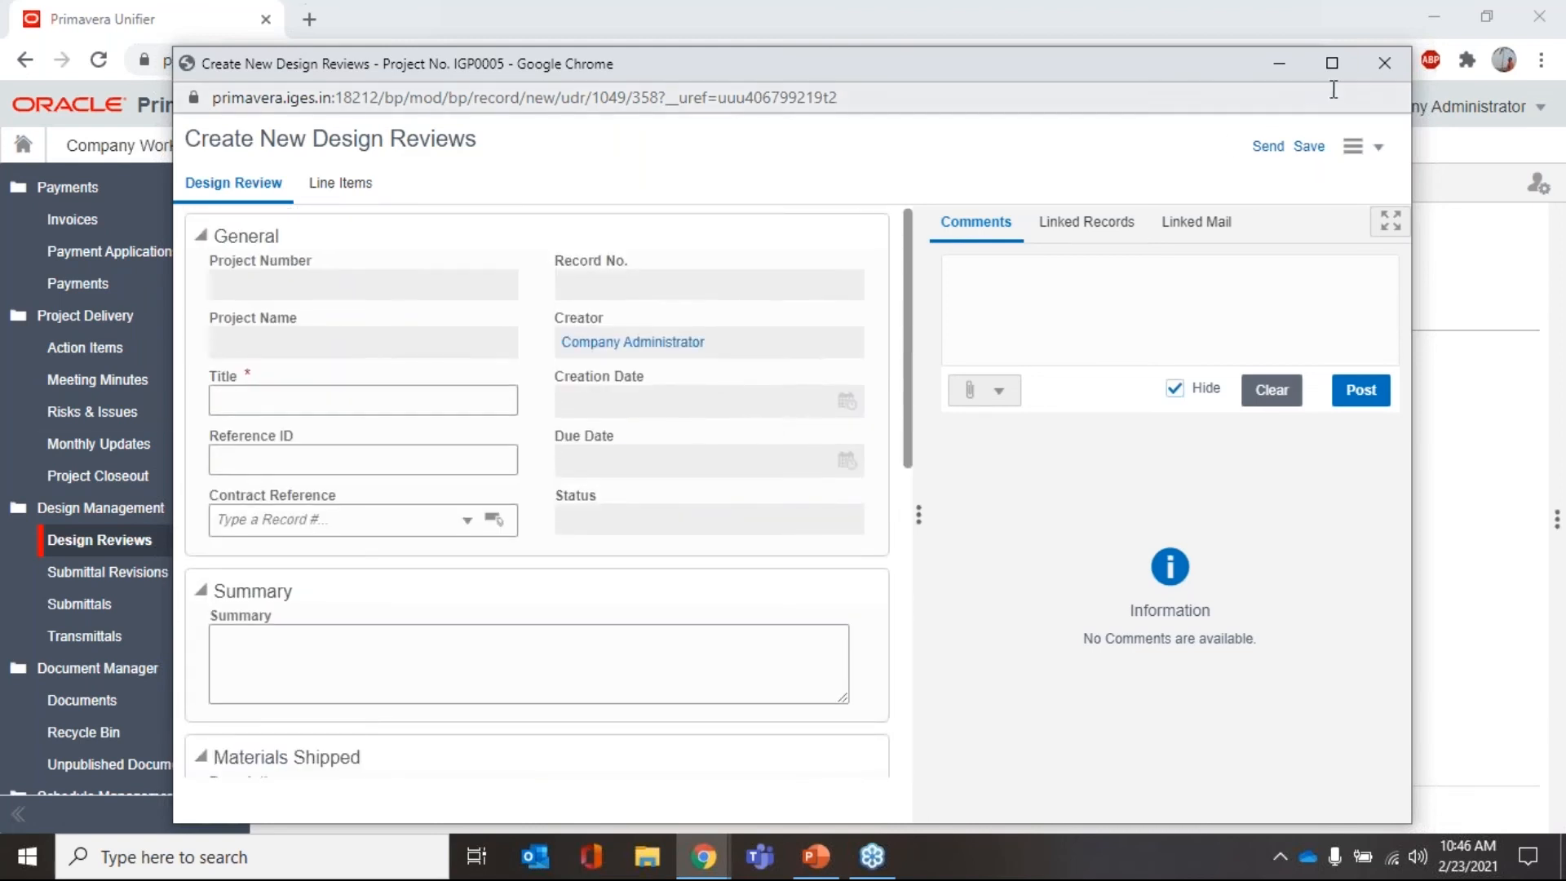
left_click(1385, 63)
- Open a blank form for a new submittal and look at its Submittal Details, including the Release Submittal choices
left_click(86, 605)
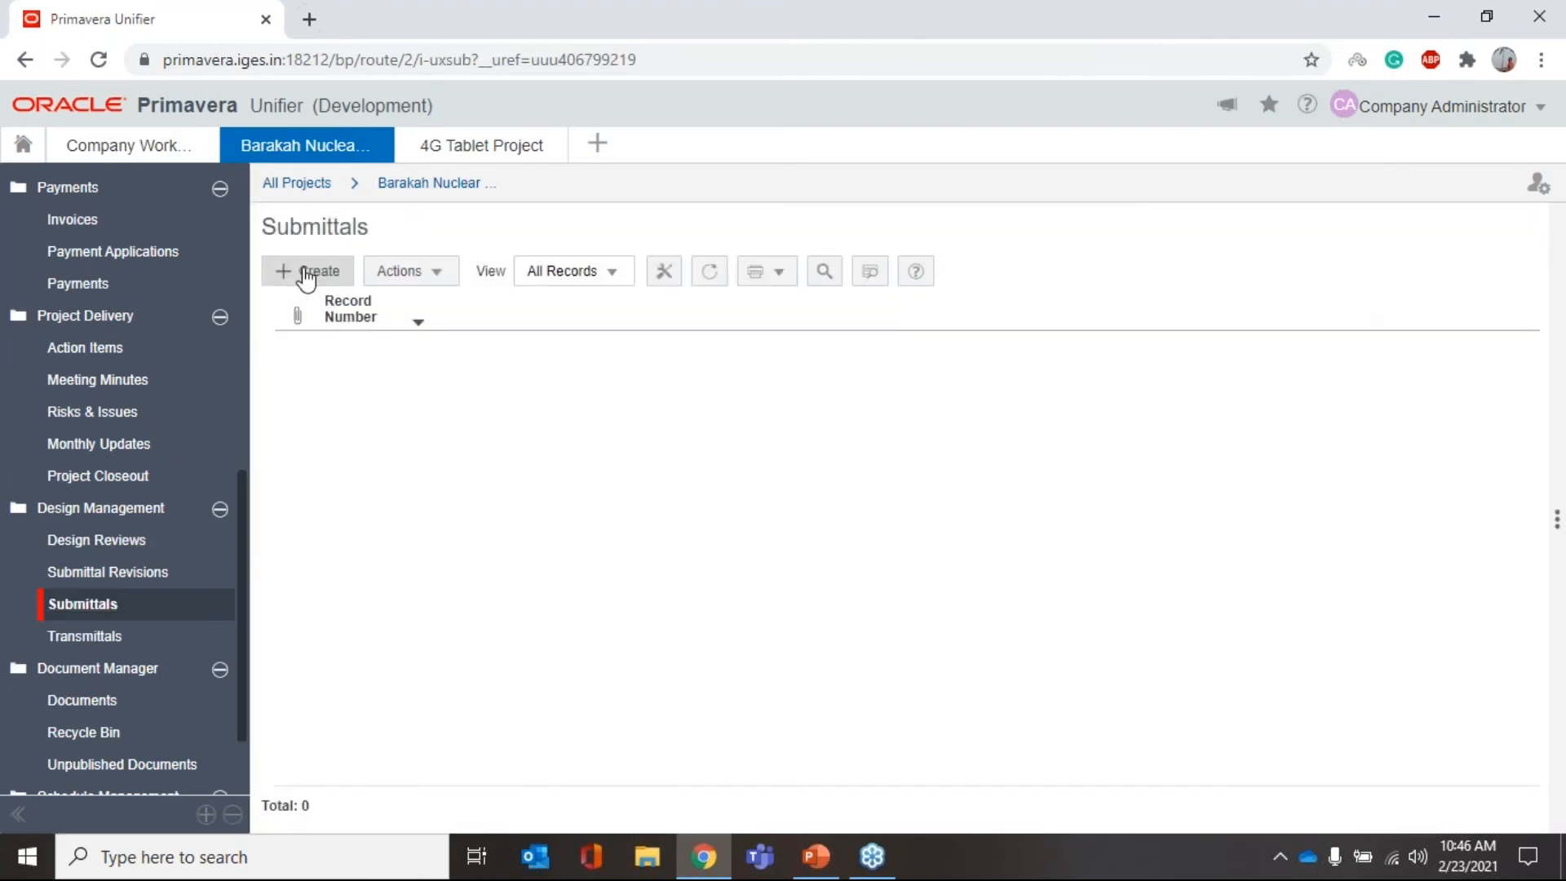
left_click(306, 274)
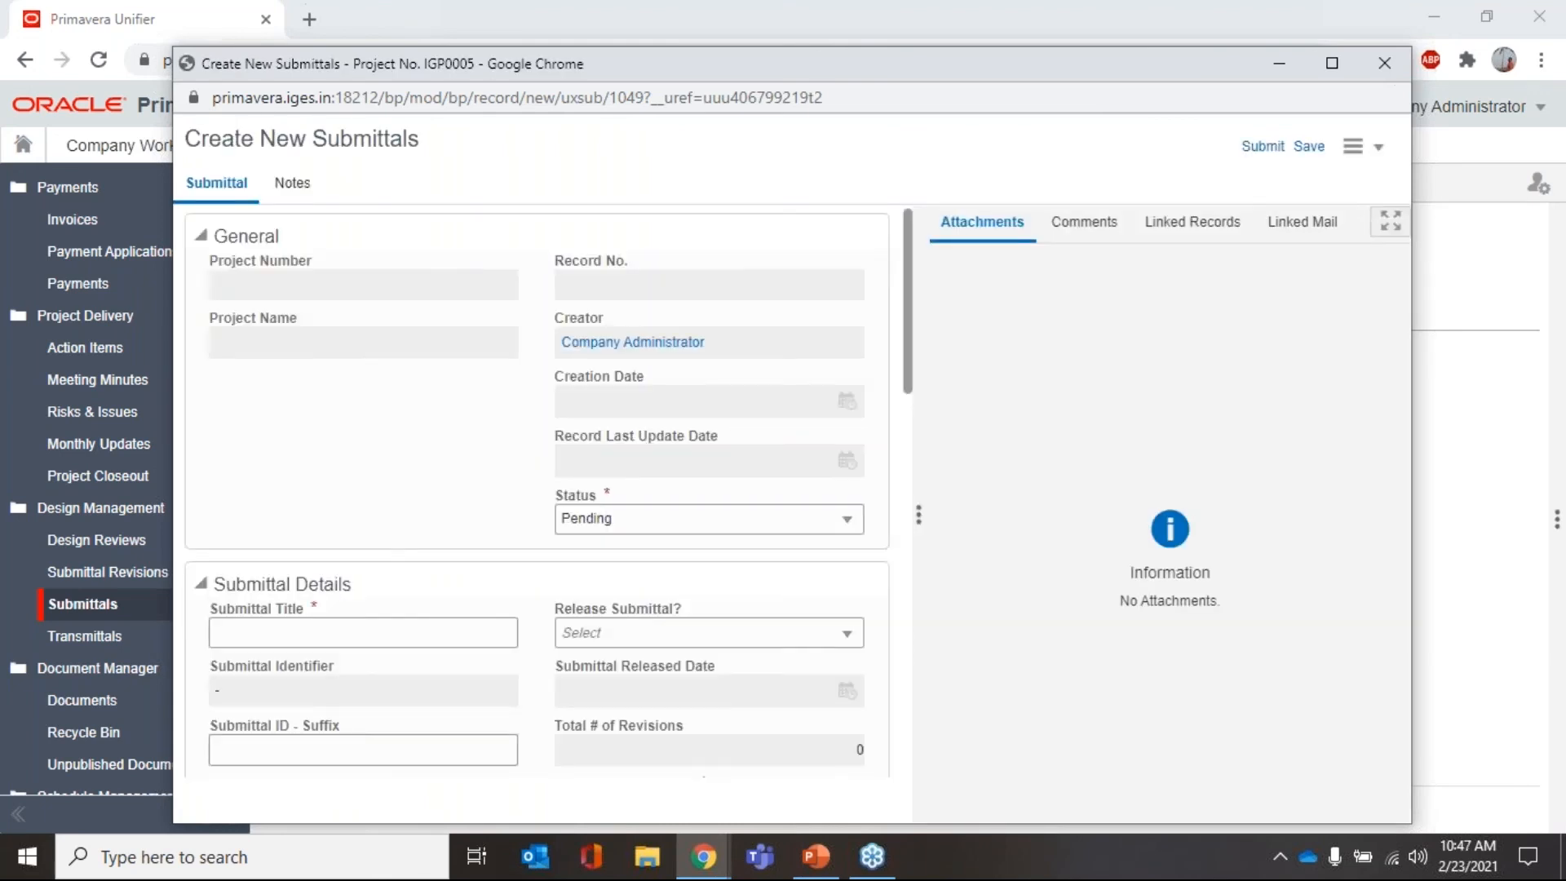
scroll(500, 383, "down", 4)
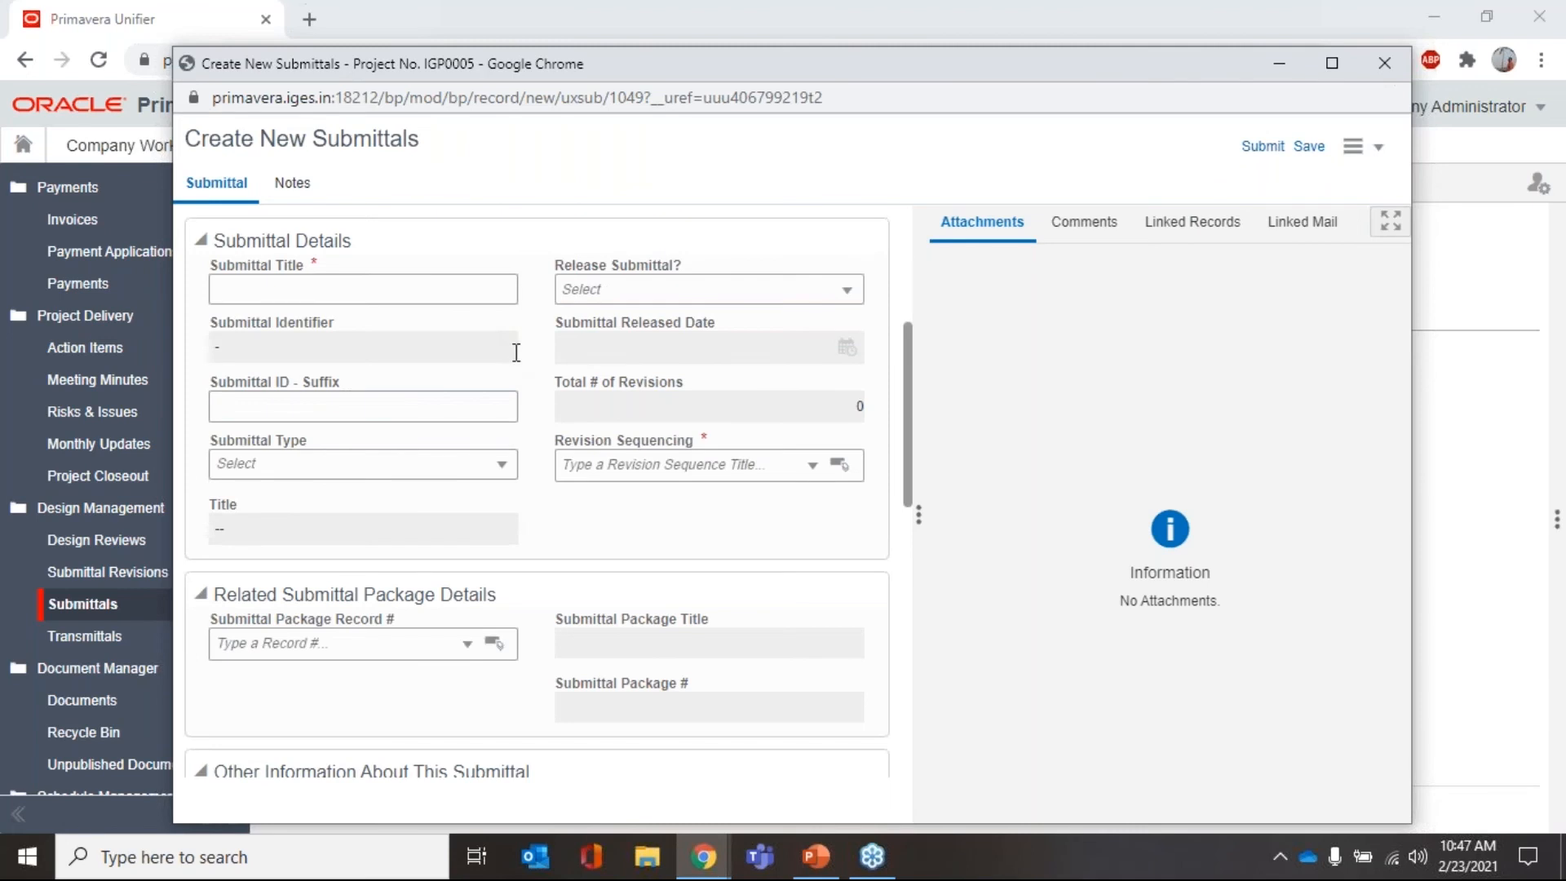
left_click(579, 287)
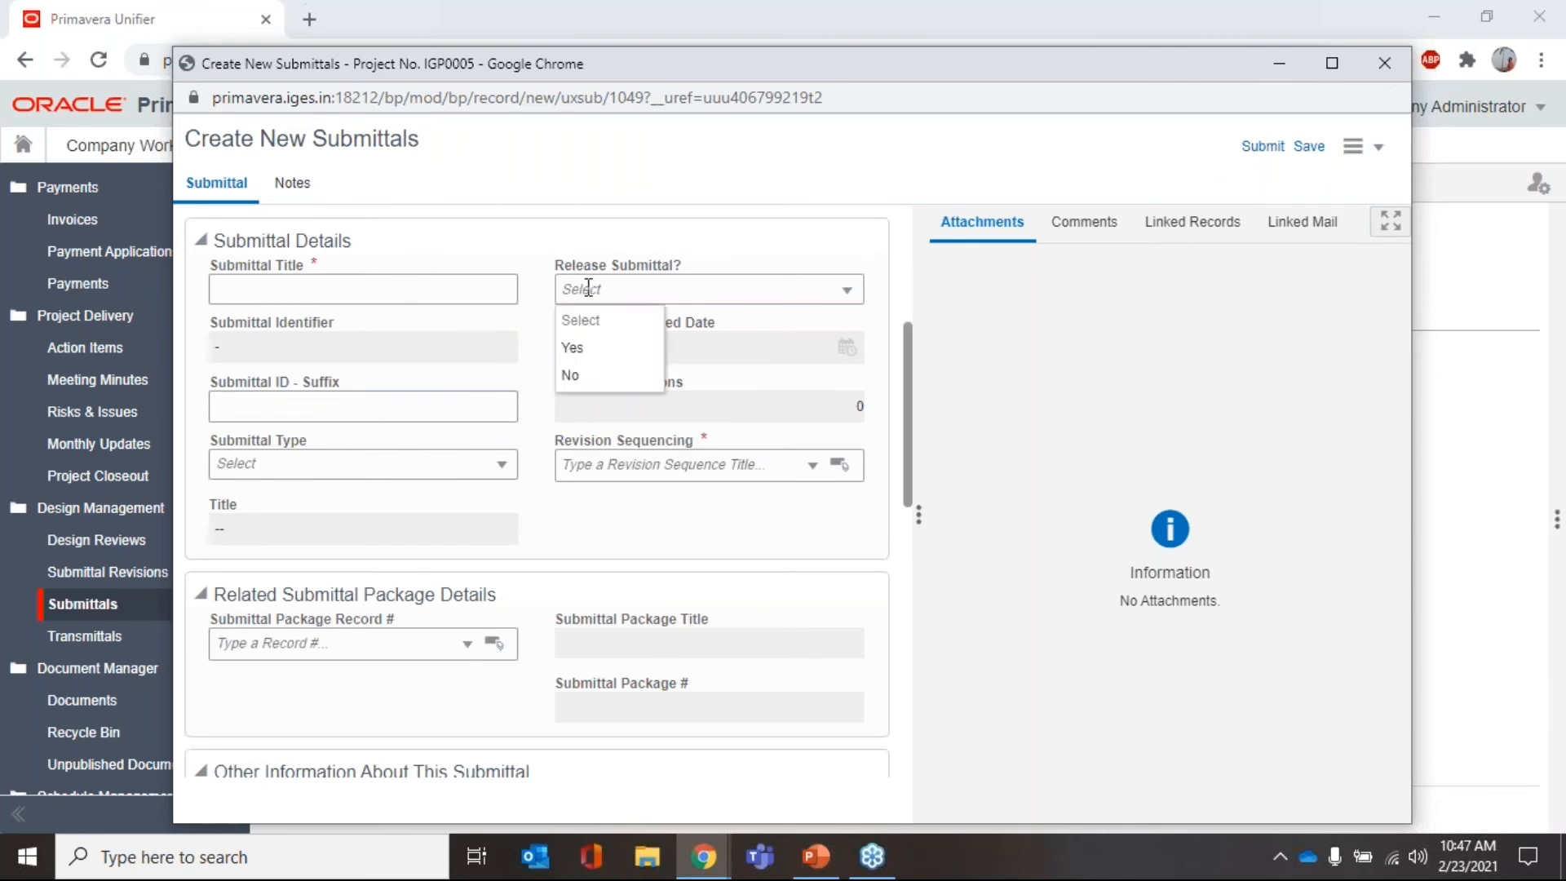
left_click(511, 295)
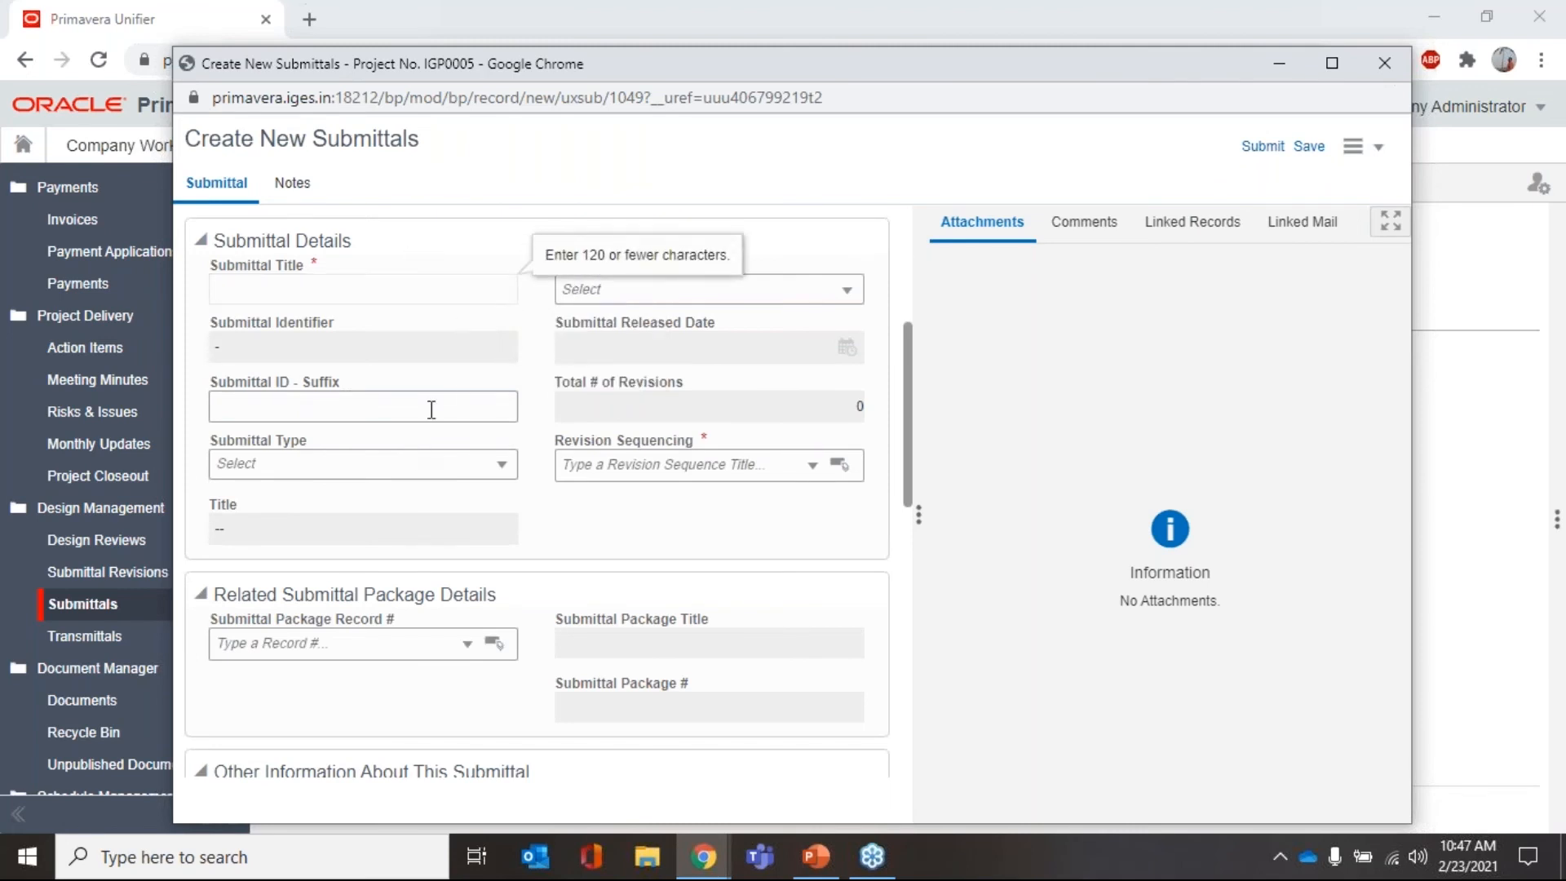
- Examine the submittal form's package, contract, revision and schedule activity sections, and close it without saving
scroll(526, 379, "down", 3)
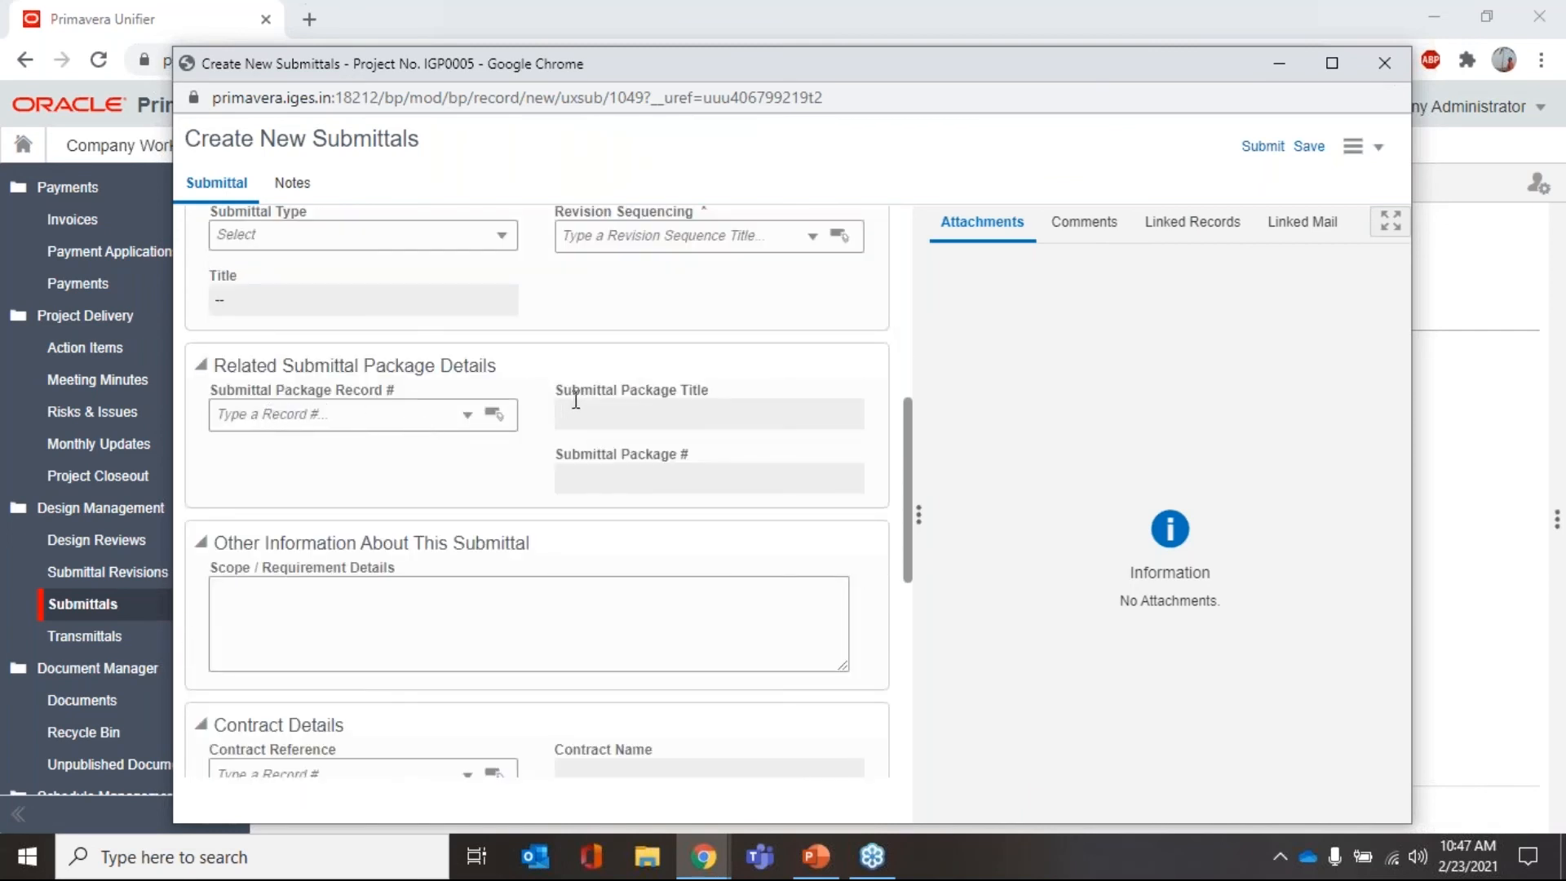
scroll(576, 400, "down", 5)
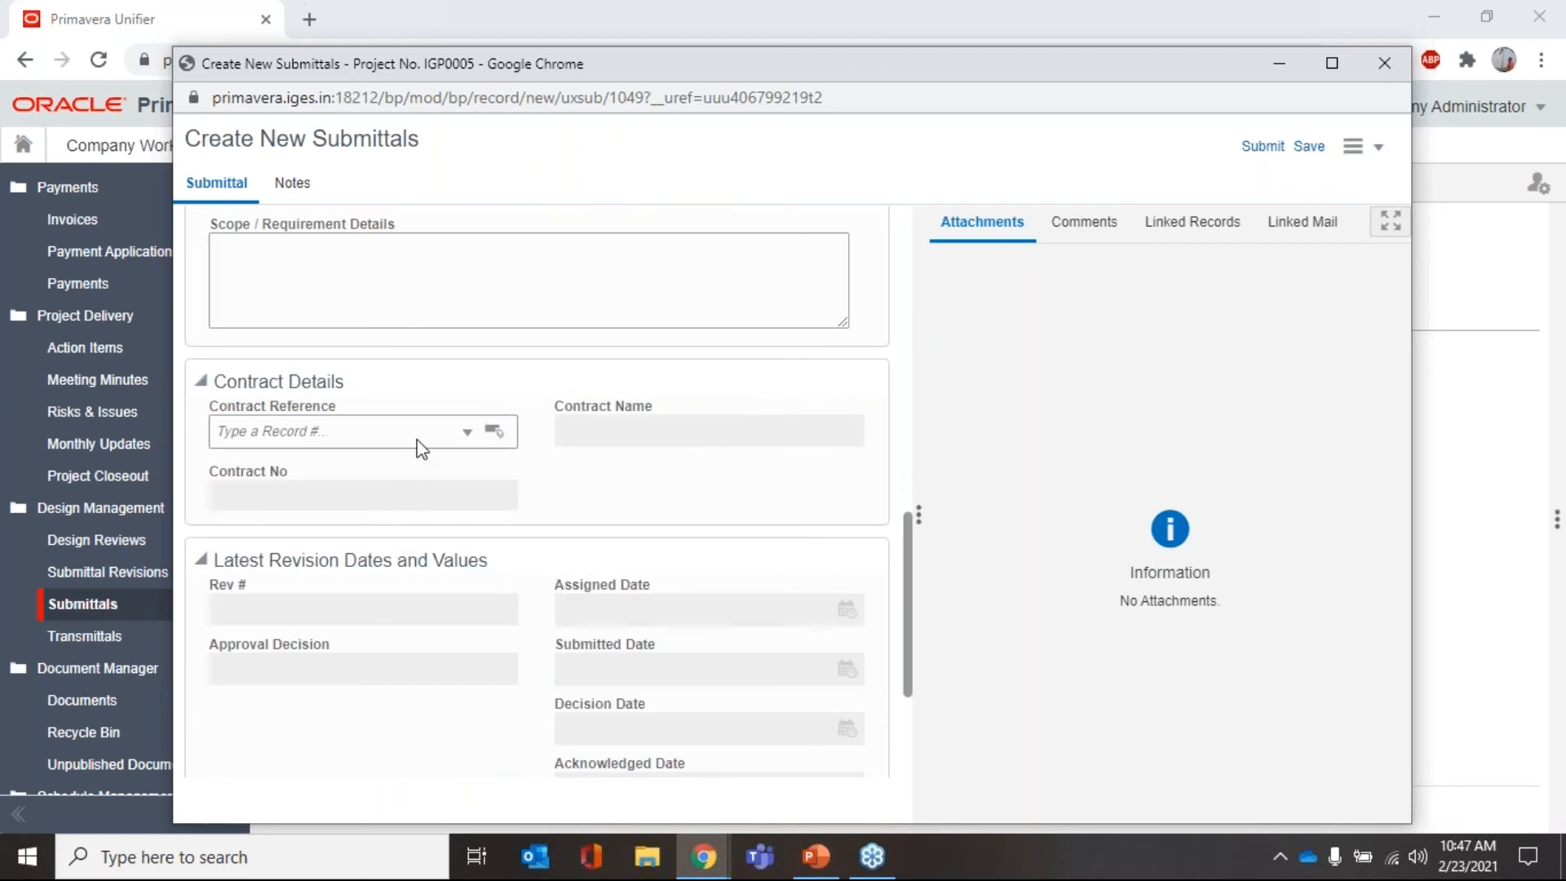
scroll(420, 444, "down", 3)
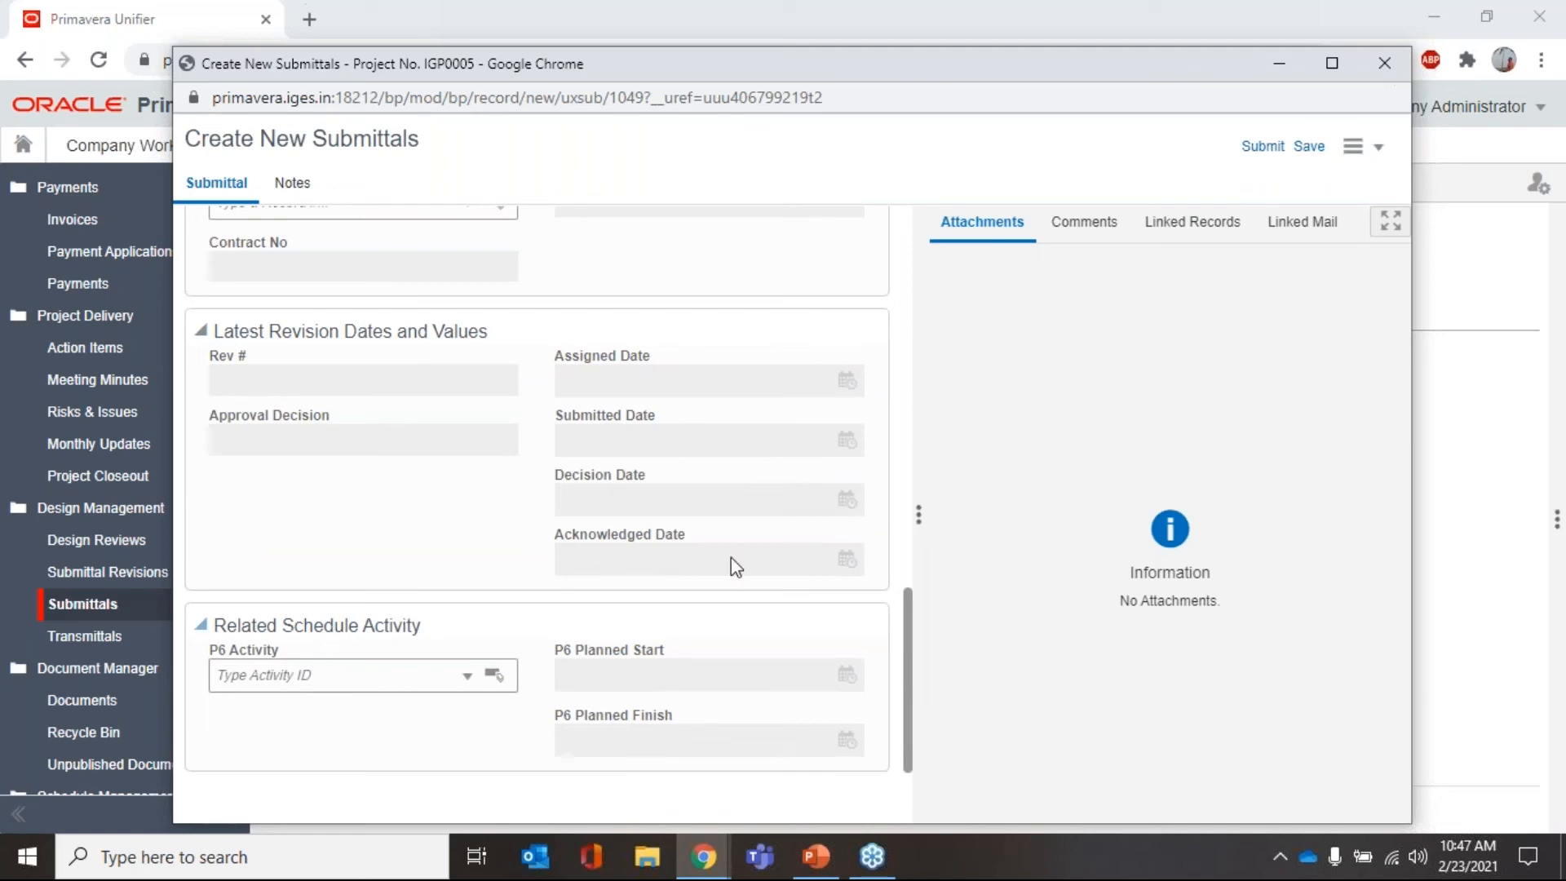
scroll(650, 490, "up", 7)
scroll(553, 312, "up", 5)
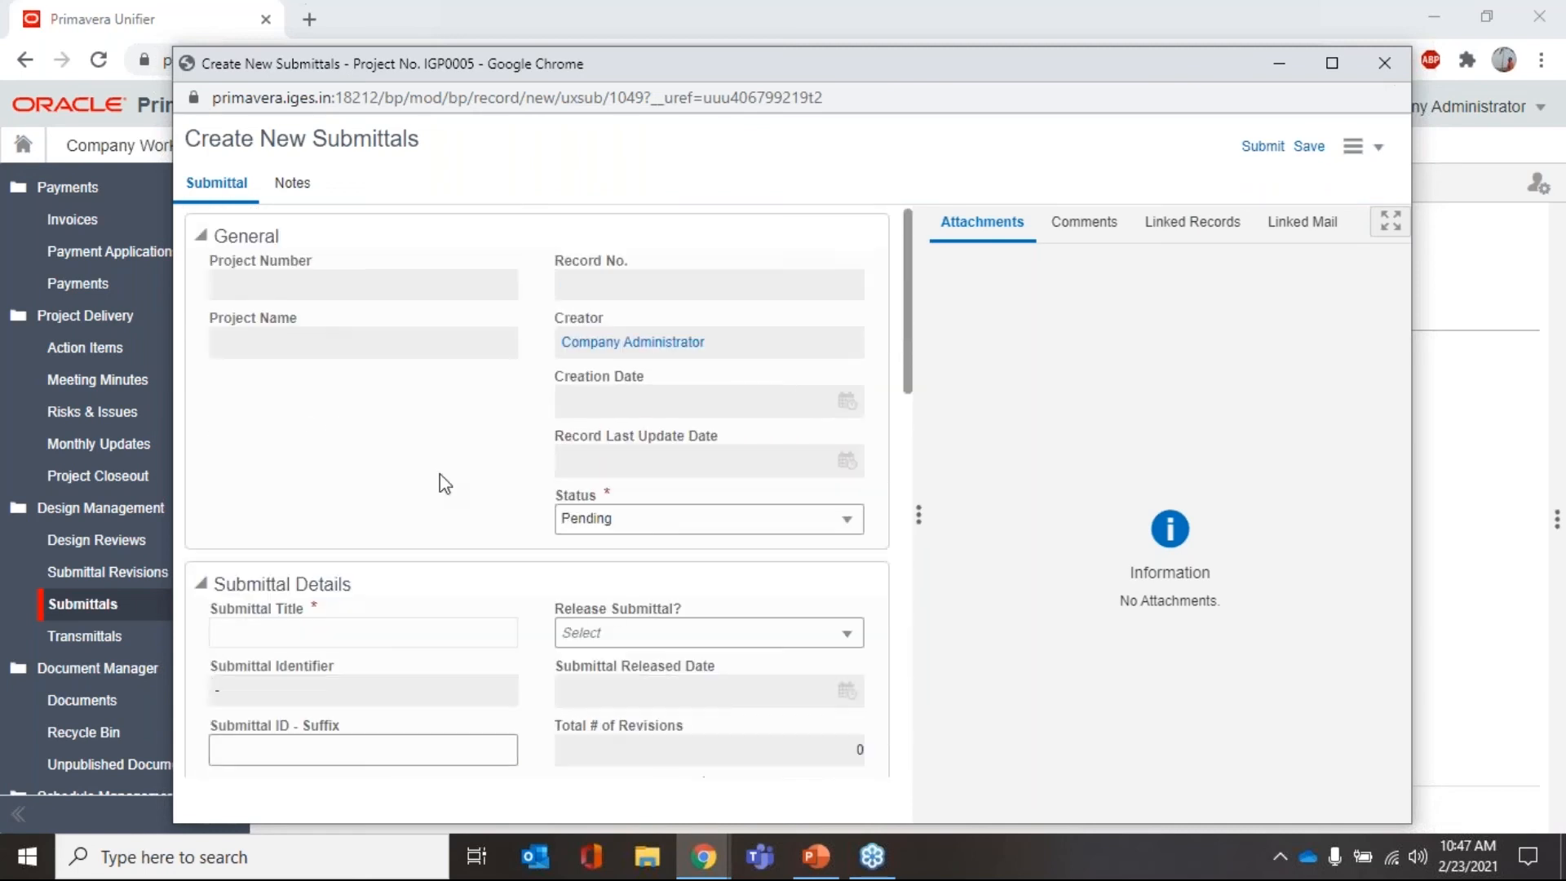
left_click(1384, 63)
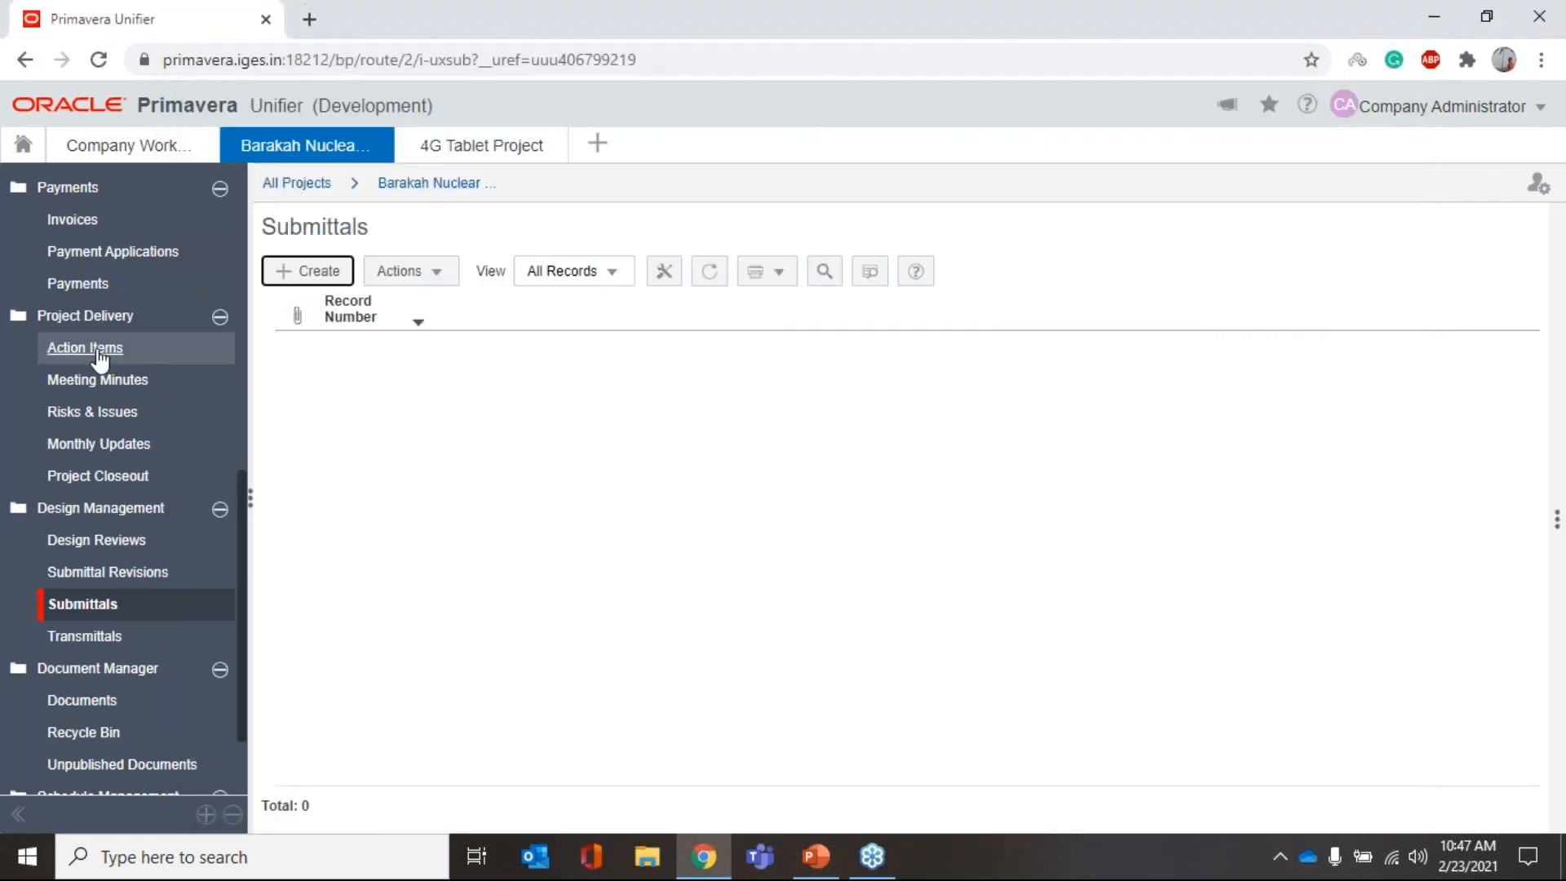
- Open a blank form for a new action item, examine its sections down to Details on Action Taken, and close it without saving
left_click(99, 351)
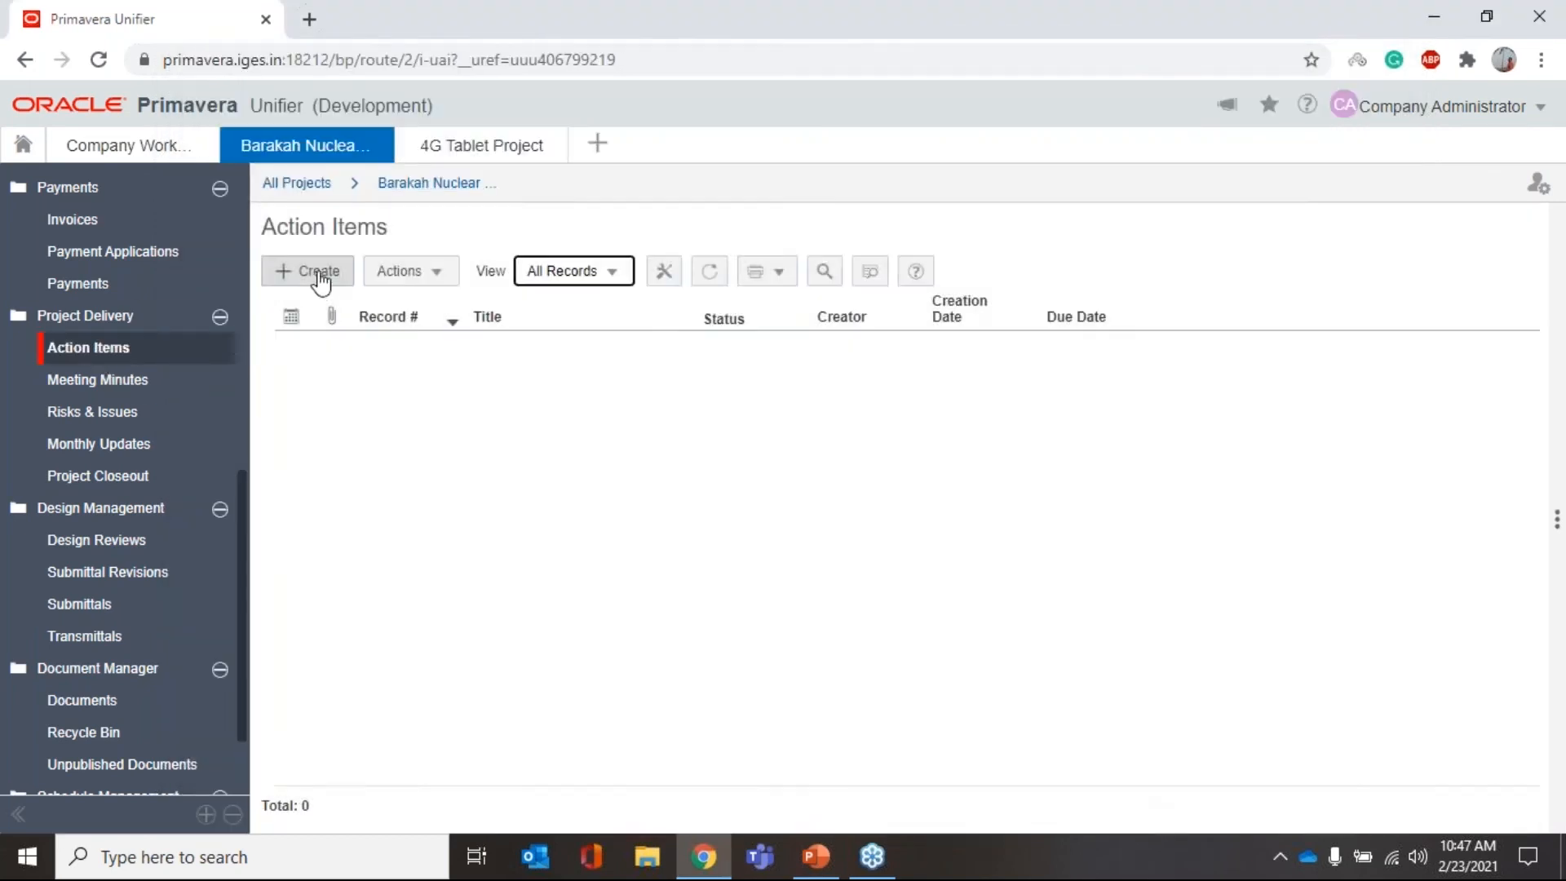
left_click(318, 275)
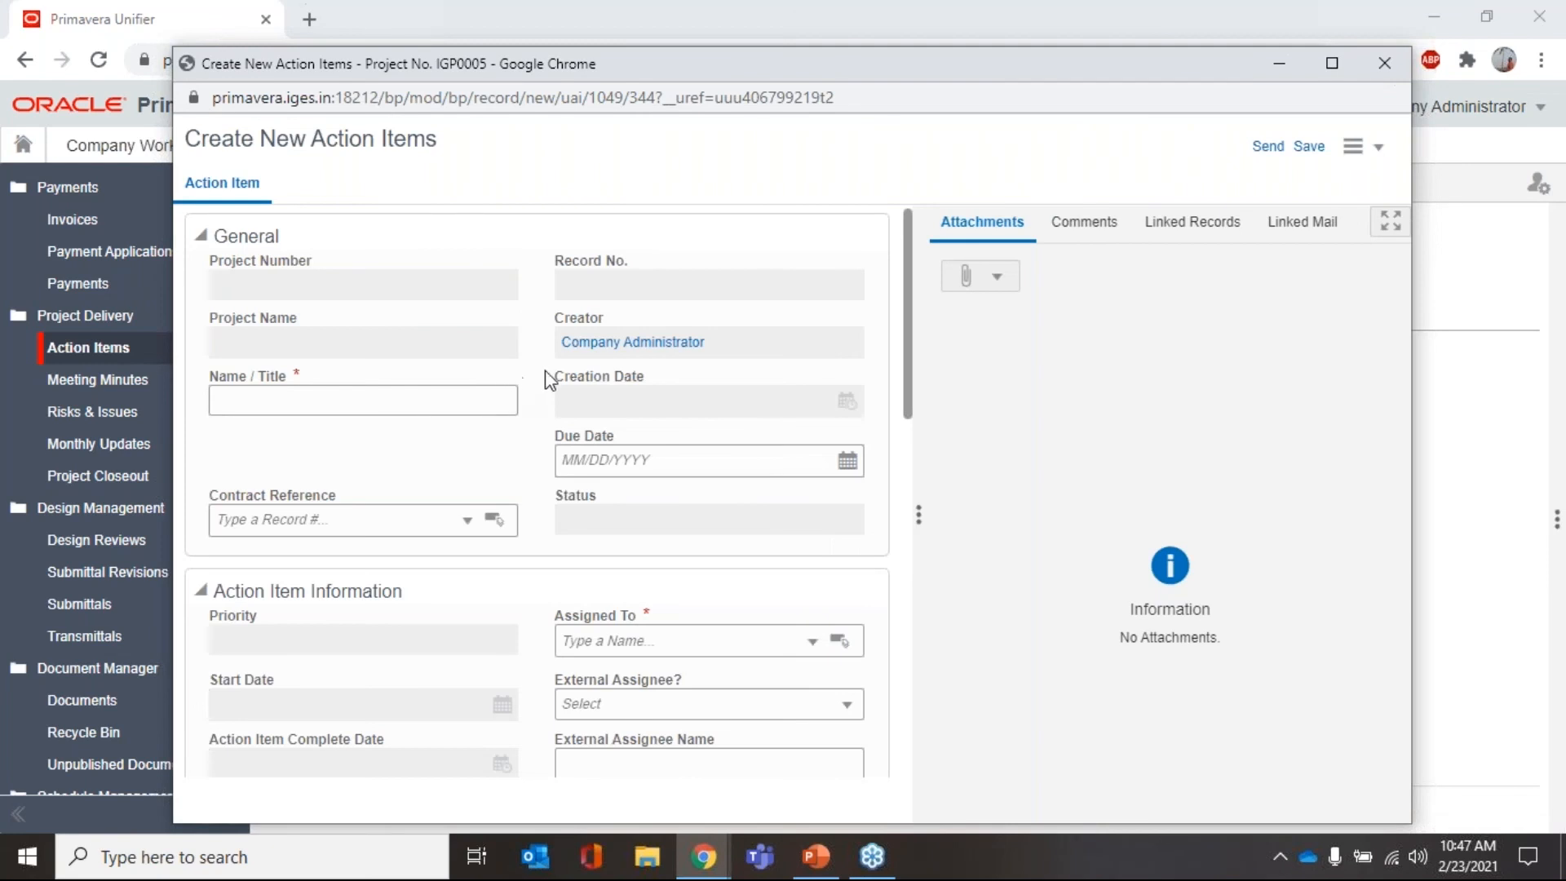
scroll(547, 369, "down", 3)
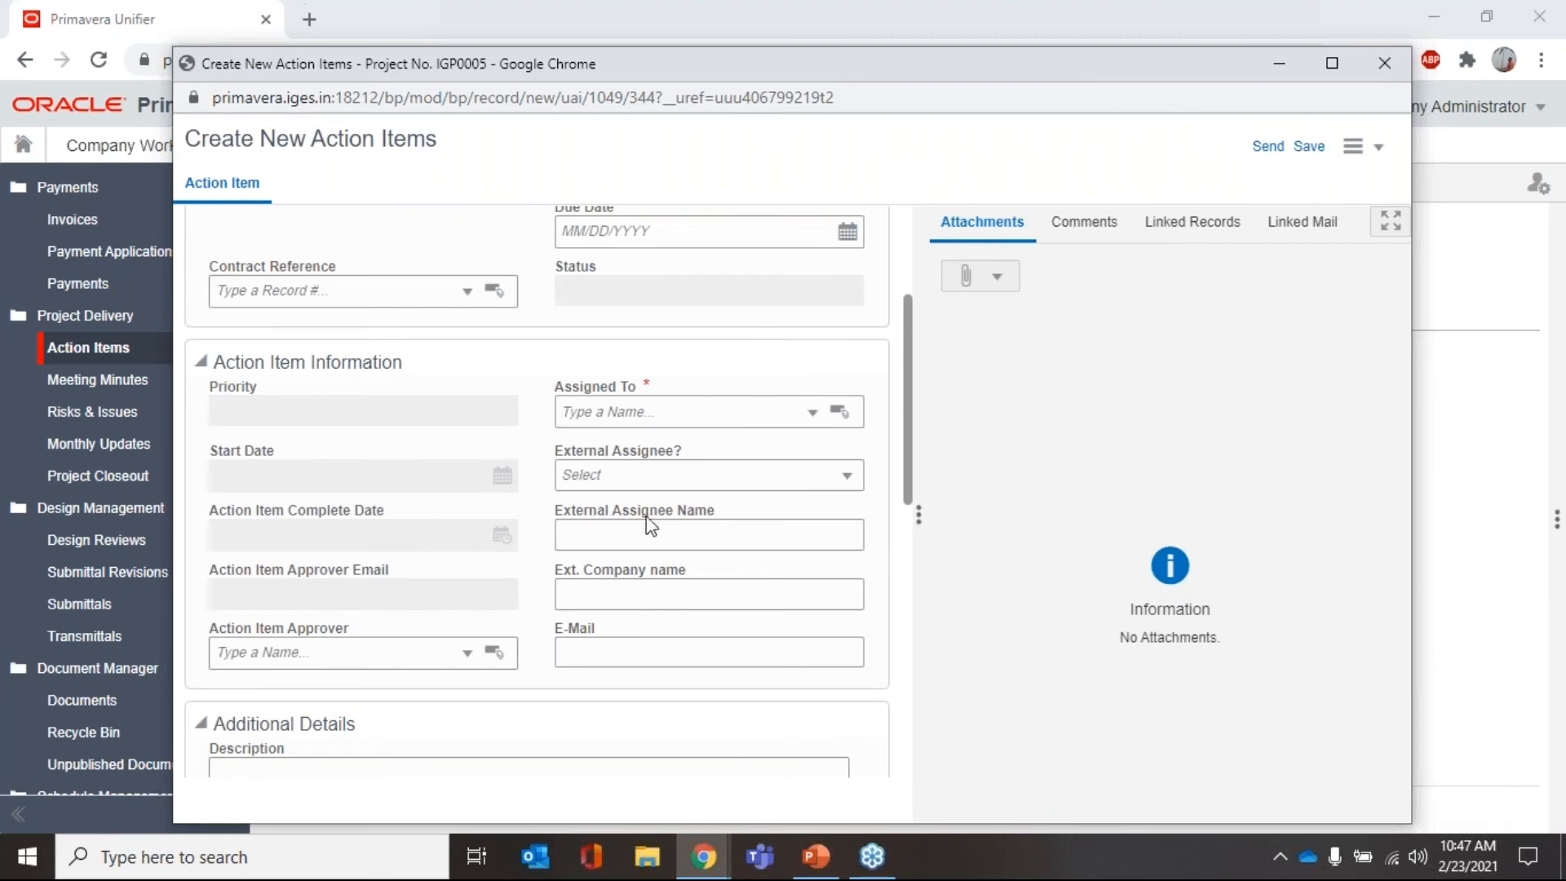
scroll(500, 524, "down", 5)
scroll(517, 510, "up", 8)
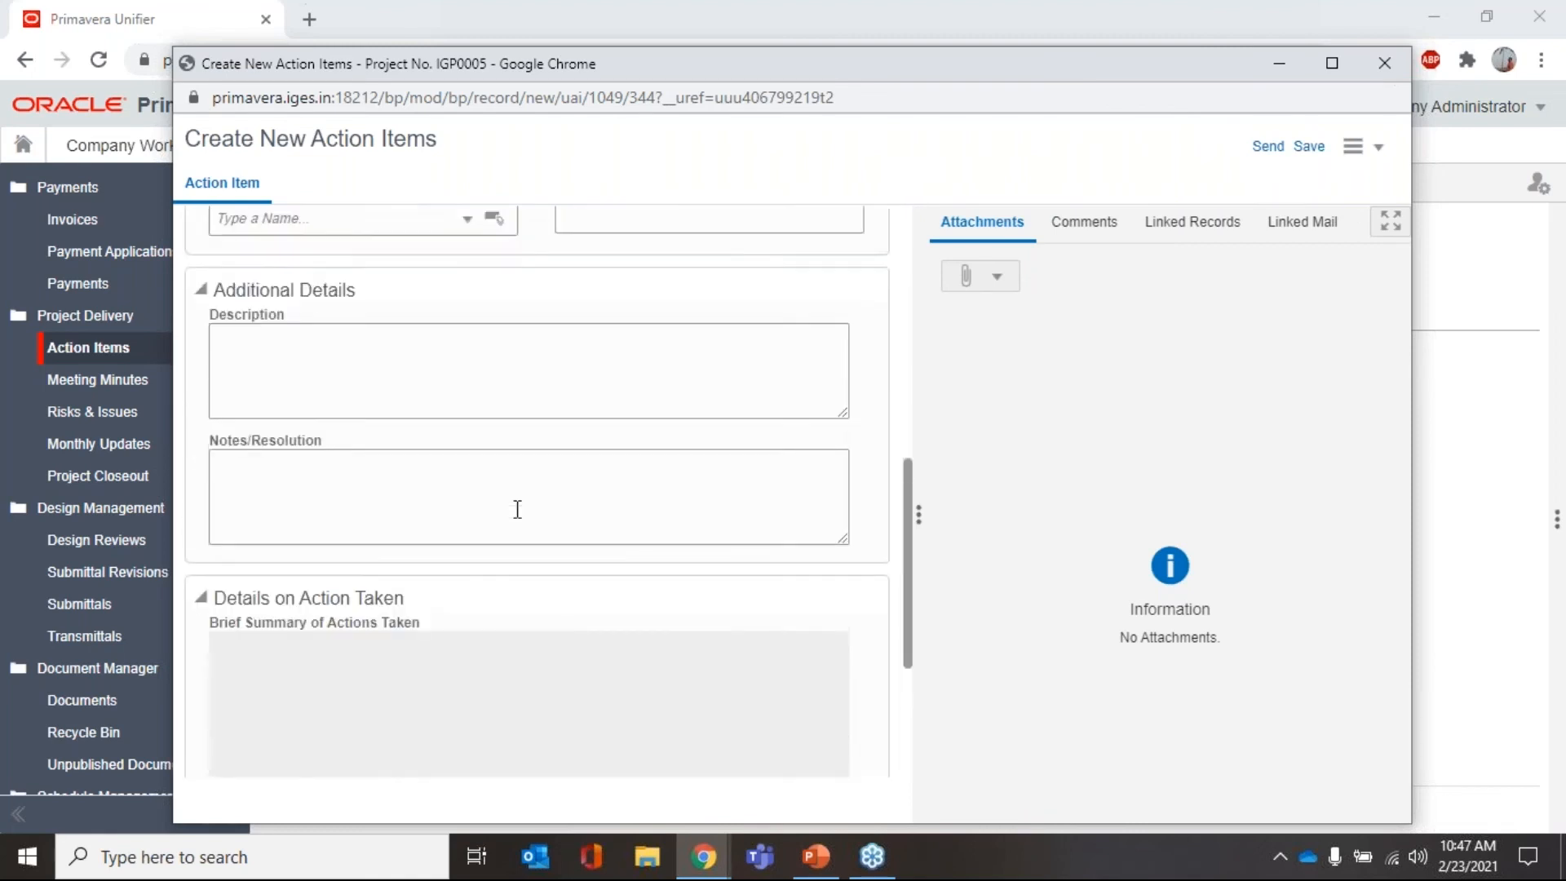
left_click(1384, 62)
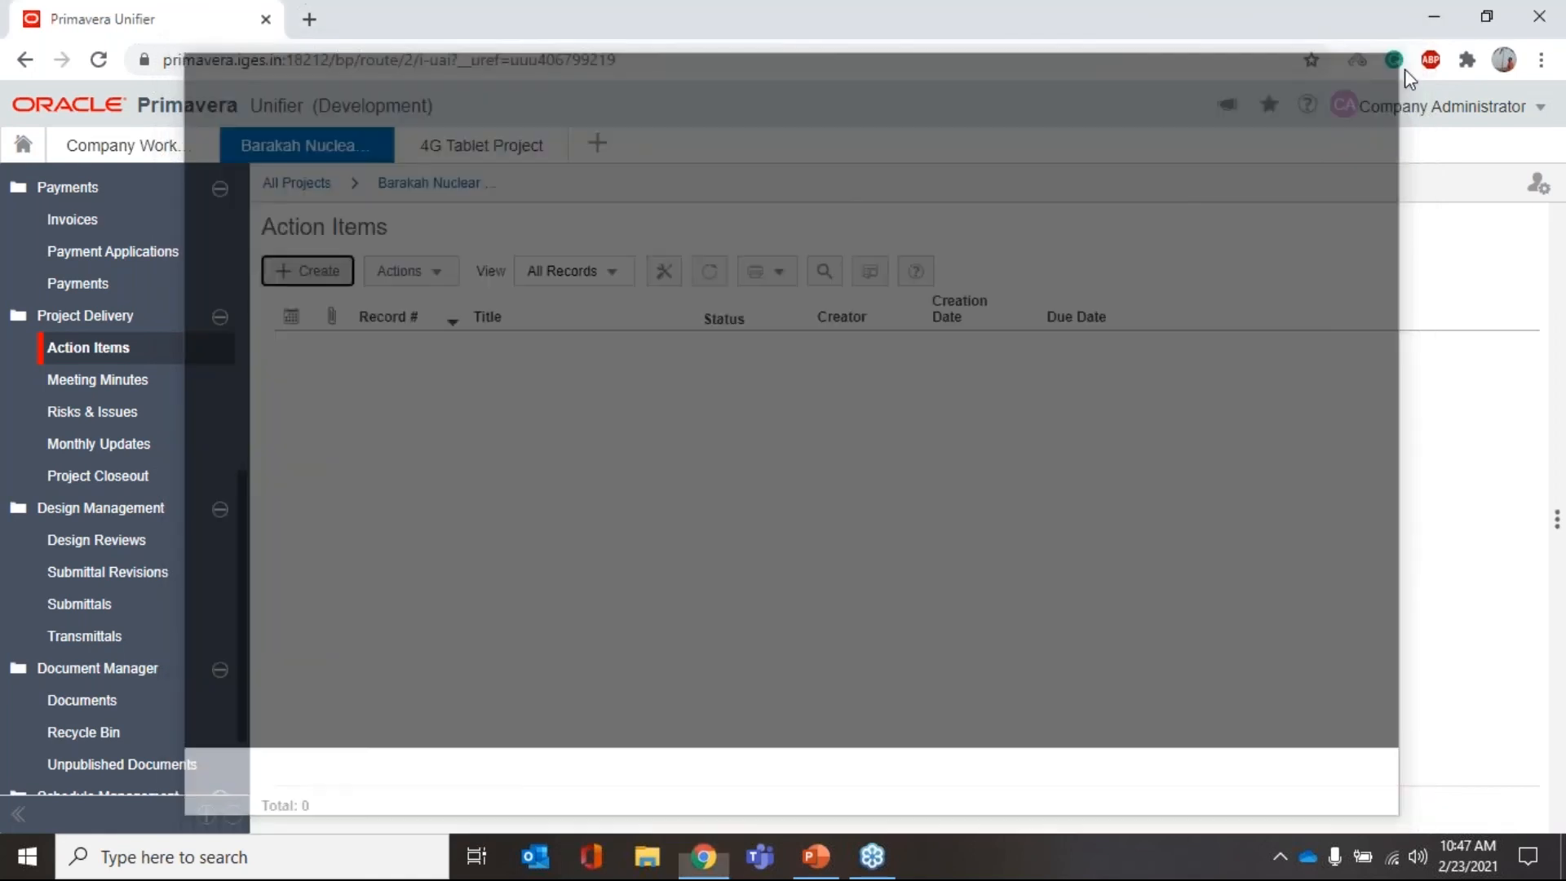
- Collapse the Project Delivery, Design Management, Document Manager and Schedule Management groups in the project navigation
left_click(220, 318)
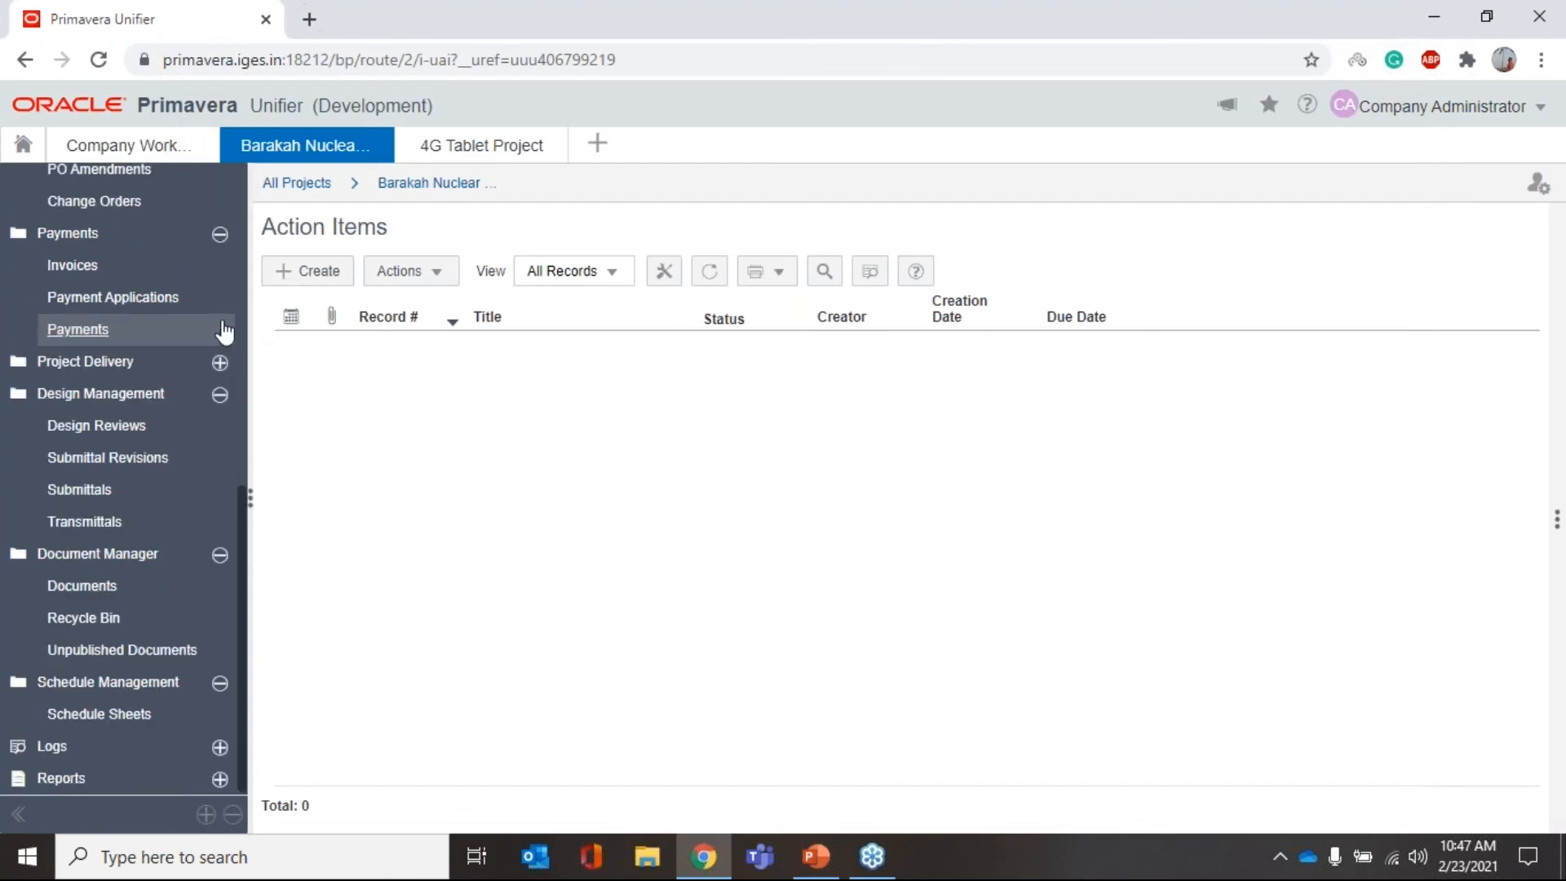
left_click(219, 392)
left_click(219, 556)
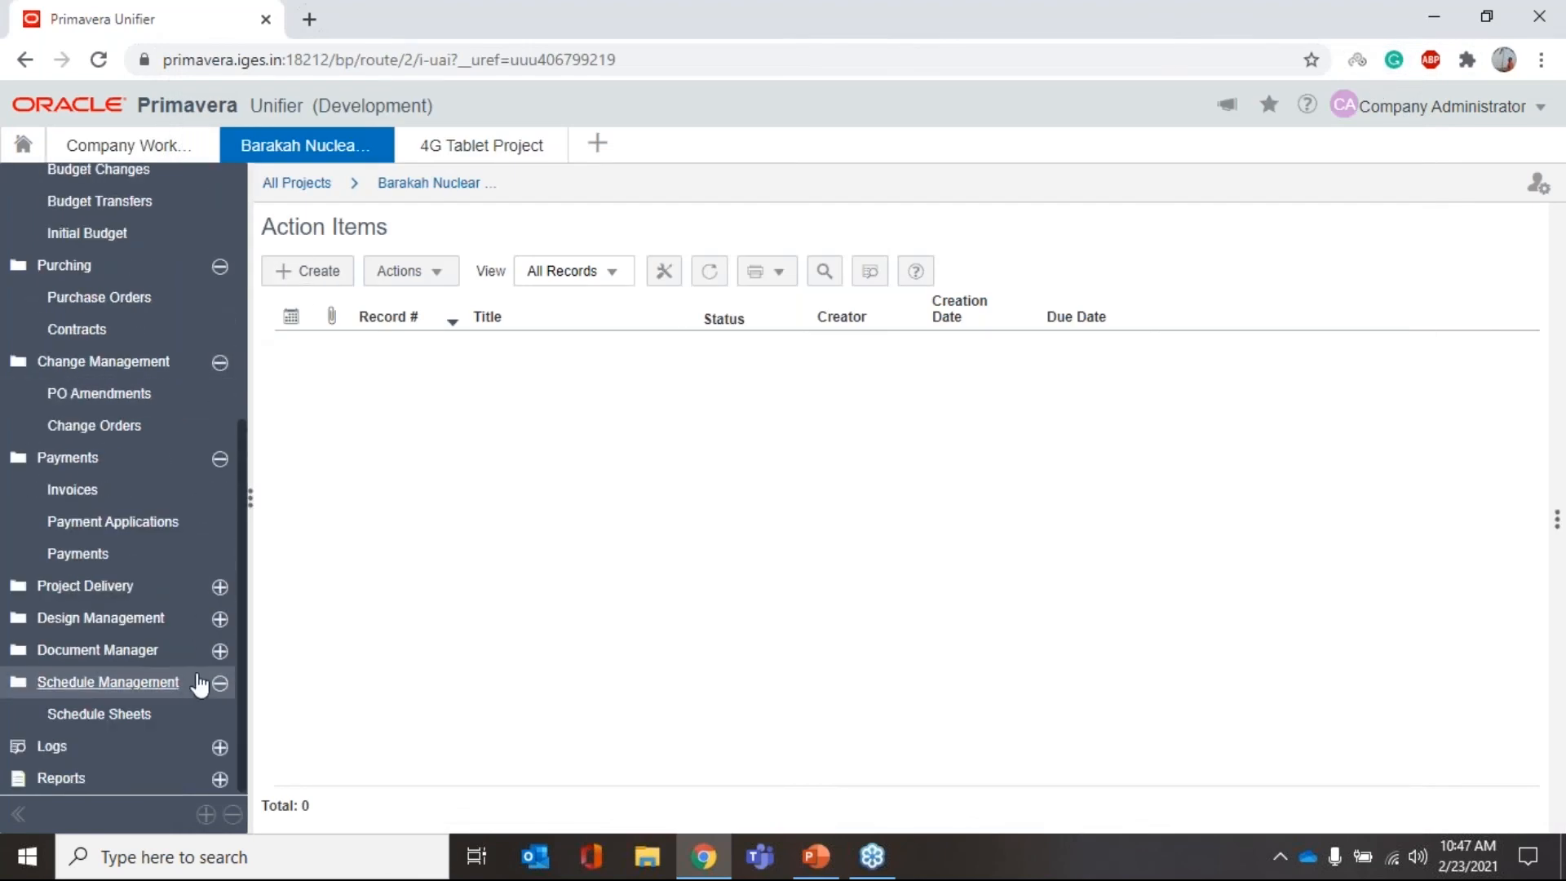
left_click(219, 683)
- Open the Project Cost Sheet from the project's Cost Manager
scroll(171, 443, "up", 5)
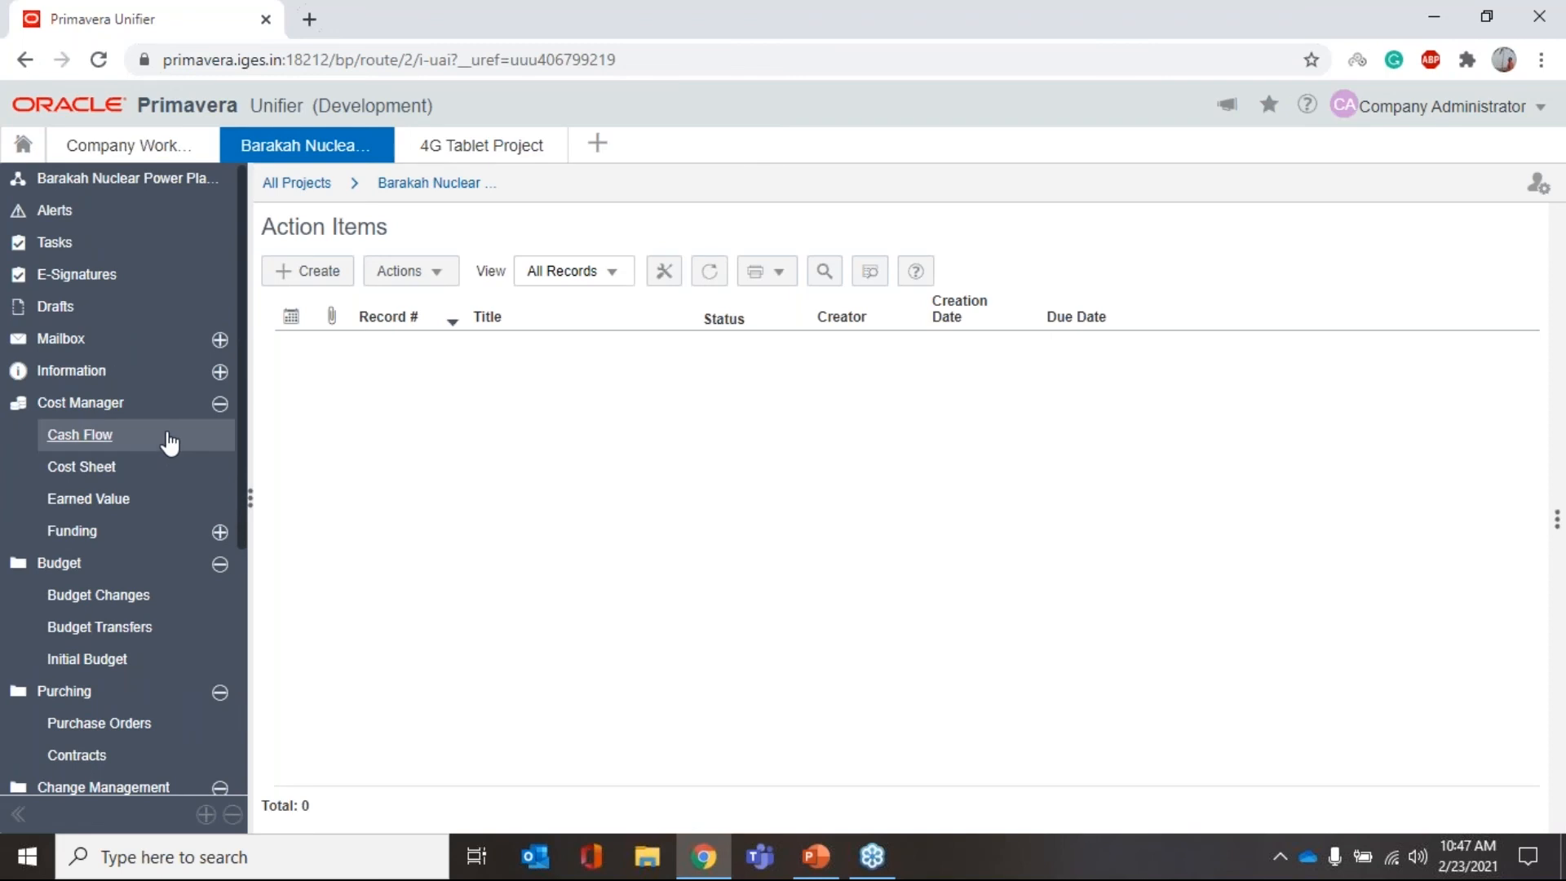
left_click(90, 468)
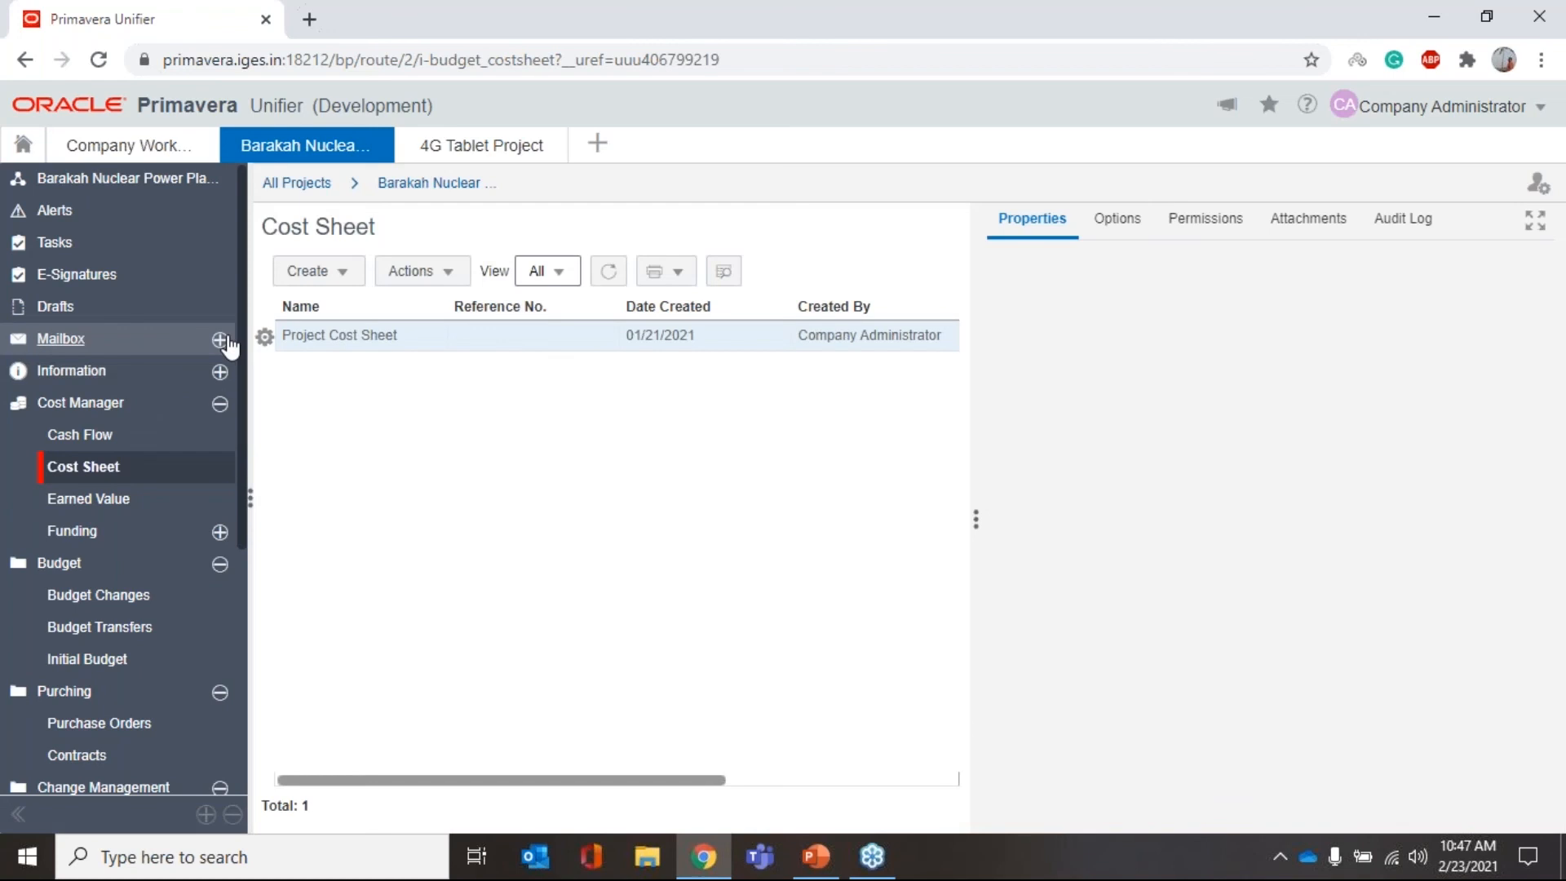
left_click(317, 341)
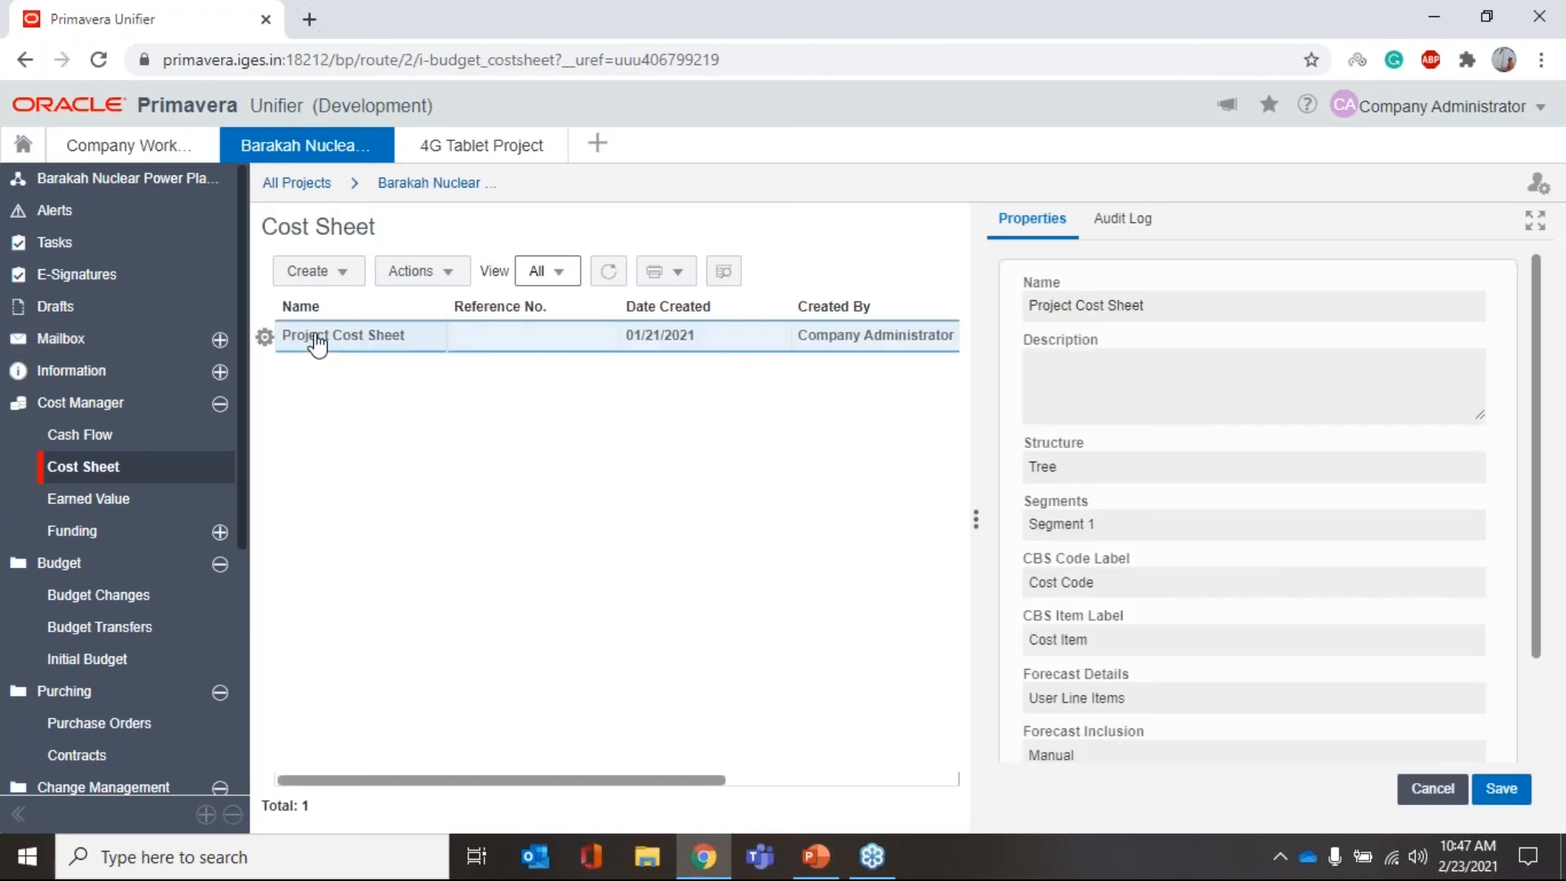
double_click(317, 340)
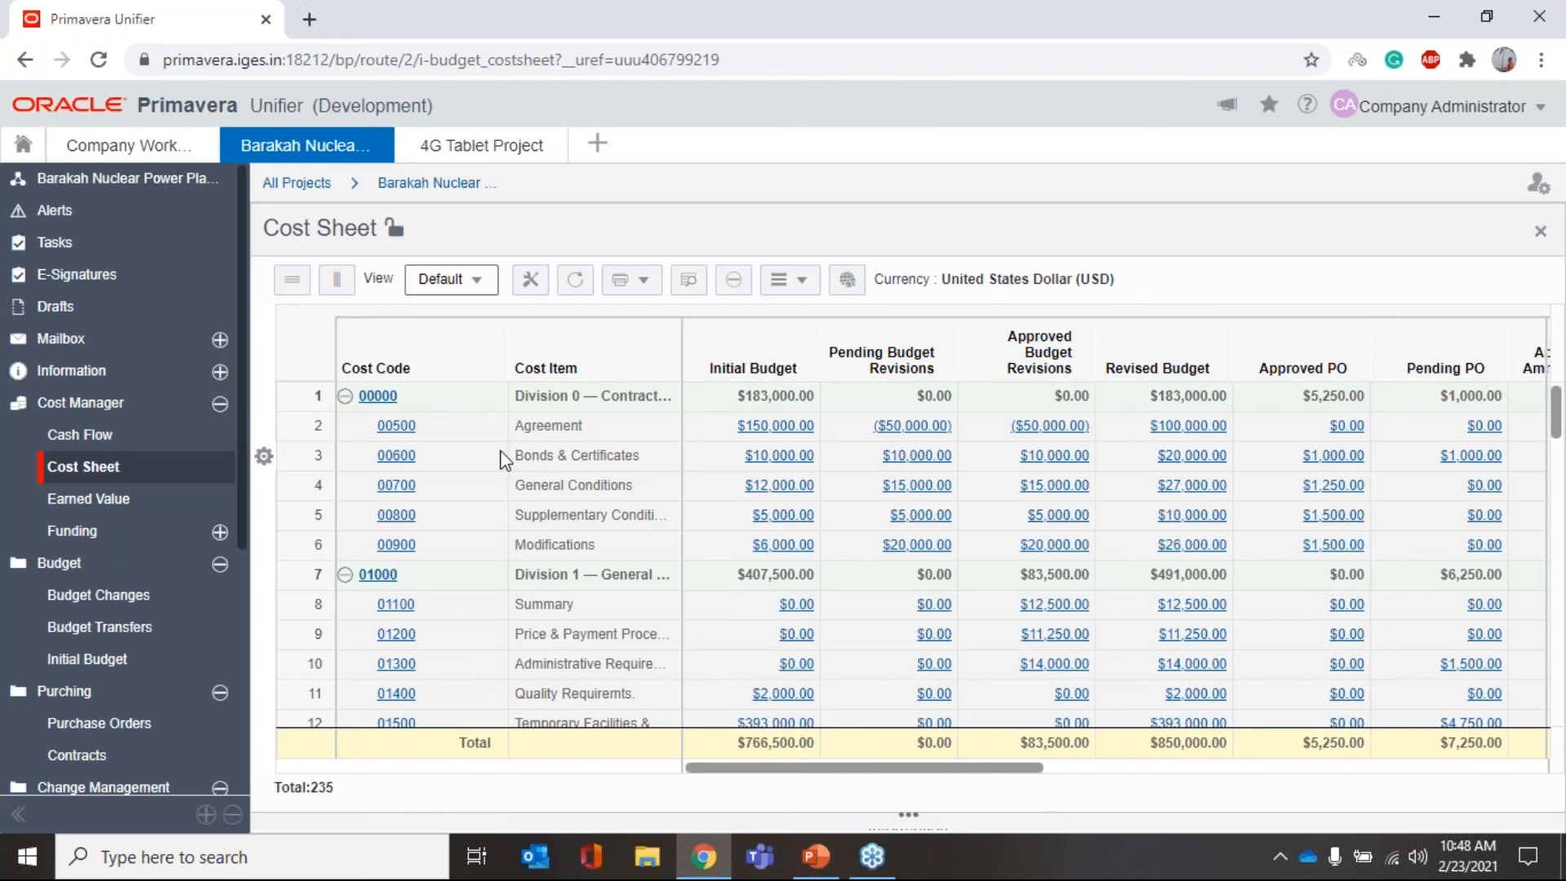
- Examine the cost sheet's cost codes from Division 0 to Division 2 and its budget and purchase order columns
scroll(500, 455, "down", 2)
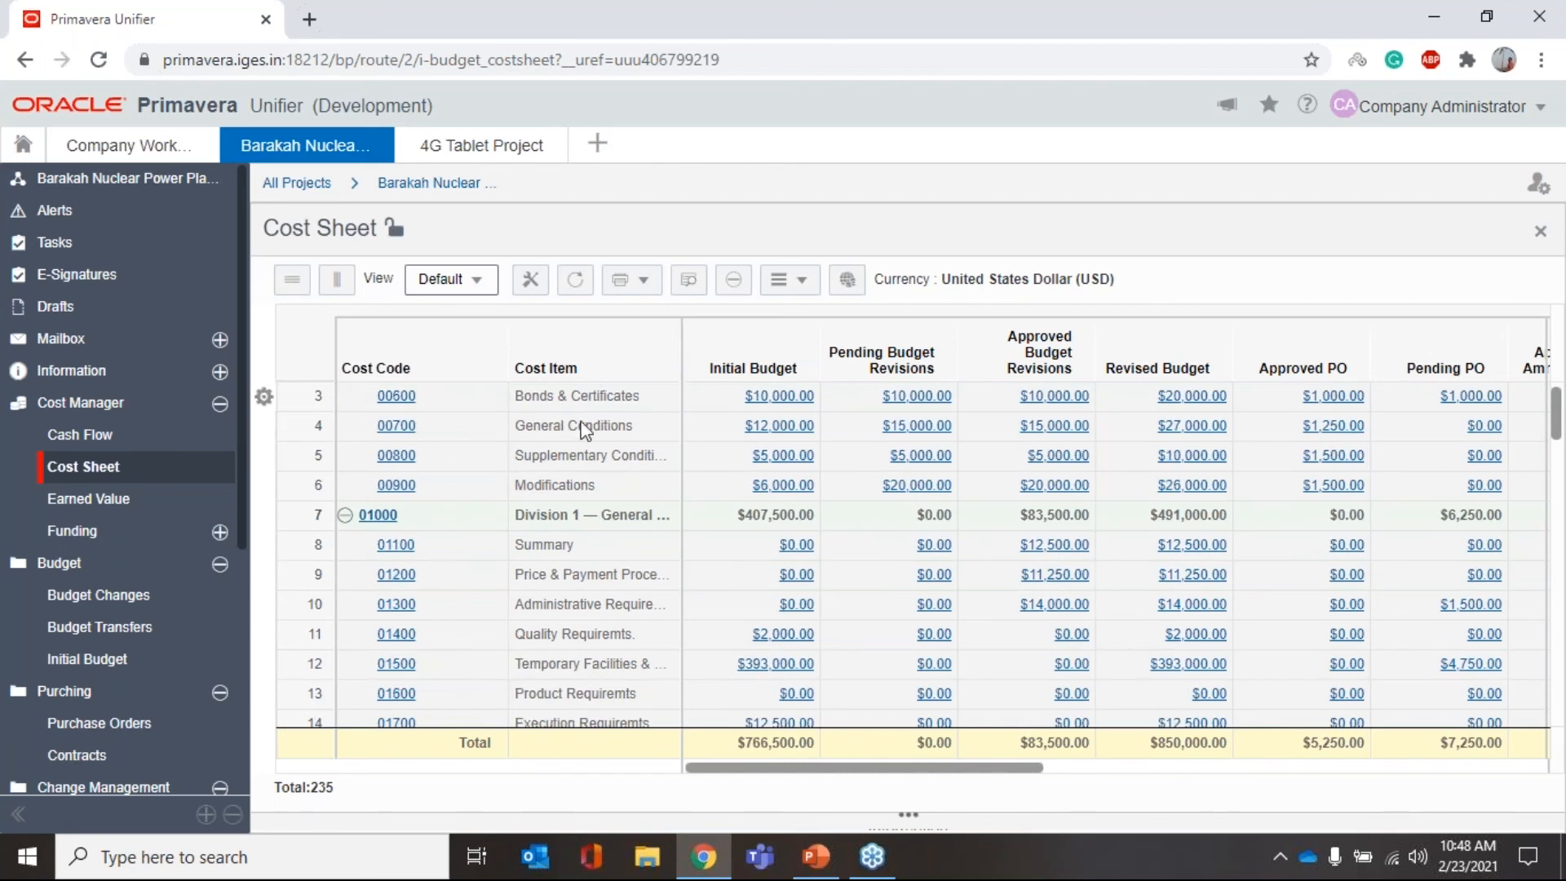
scroll(575, 499, "up", 2)
scroll(587, 494, "down", 5)
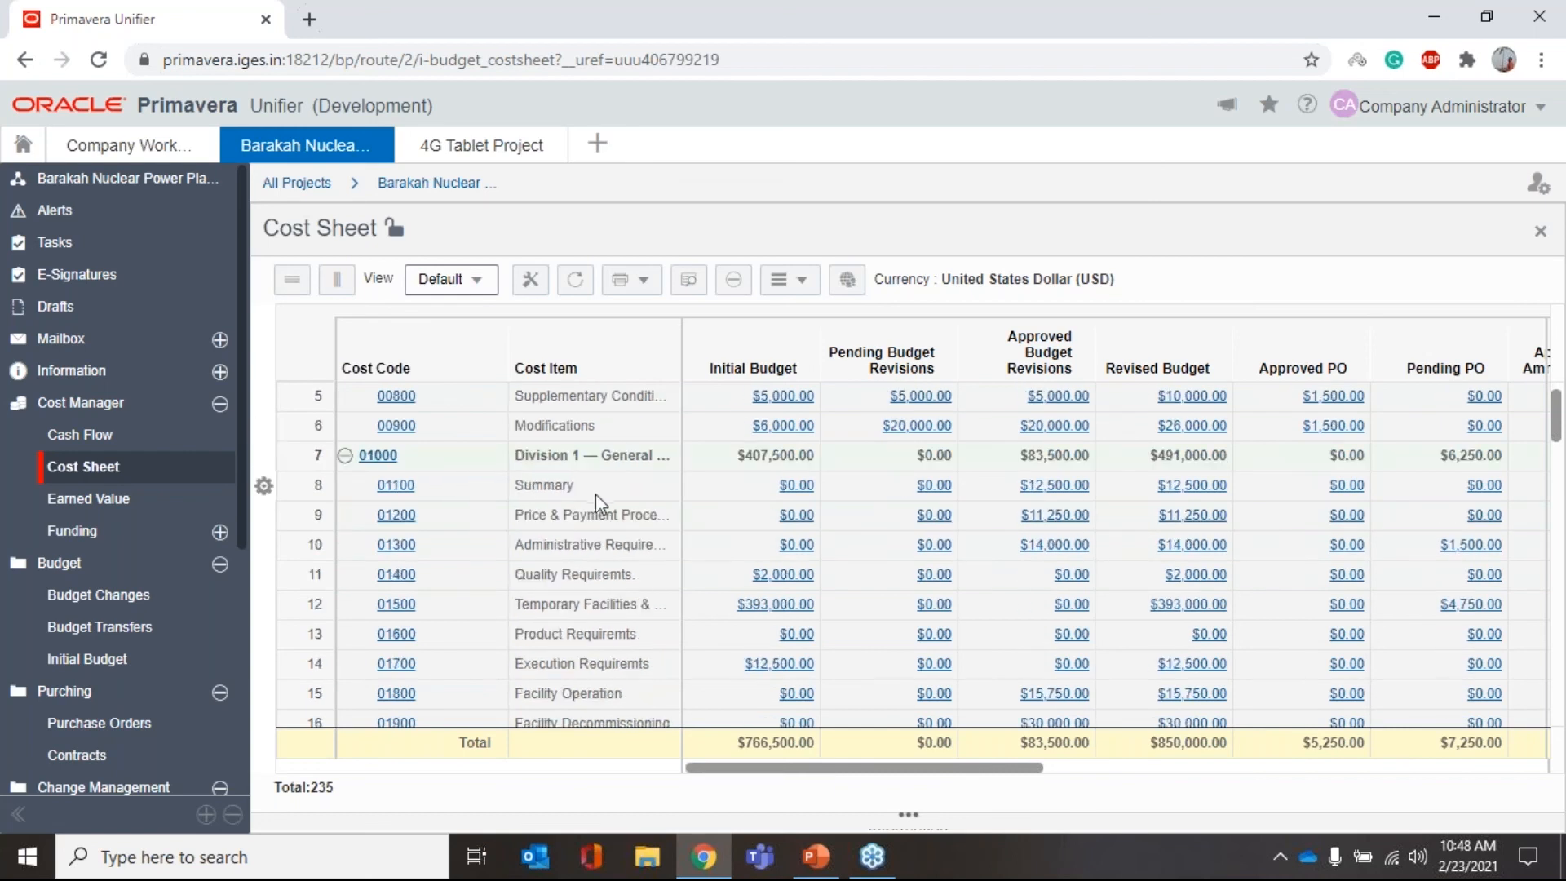
scroll(579, 496, "down", 3)
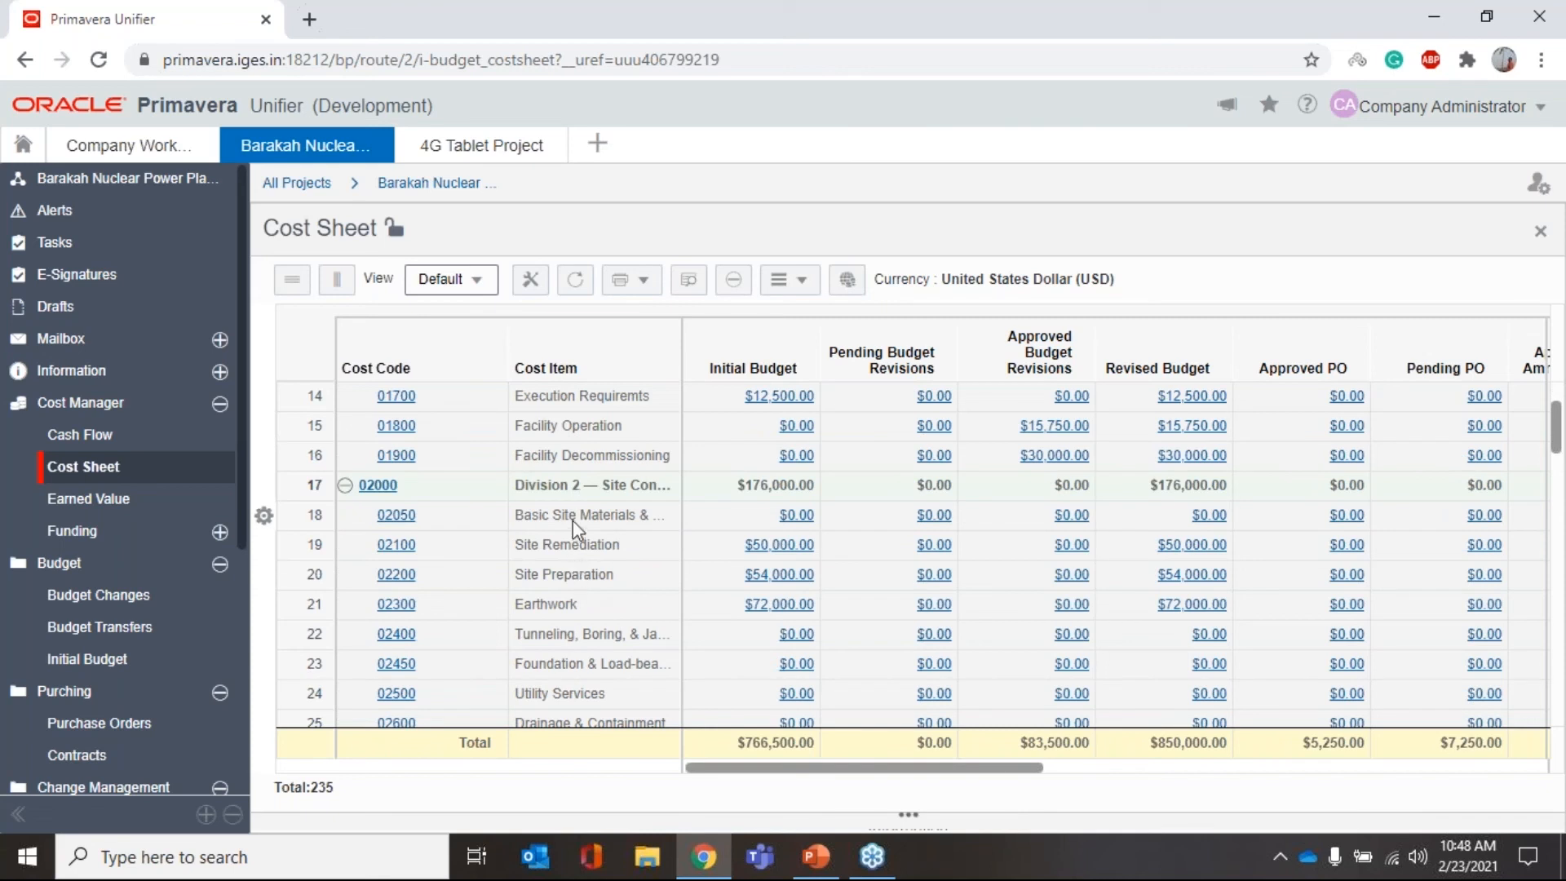
scroll(572, 520, "down", 2)
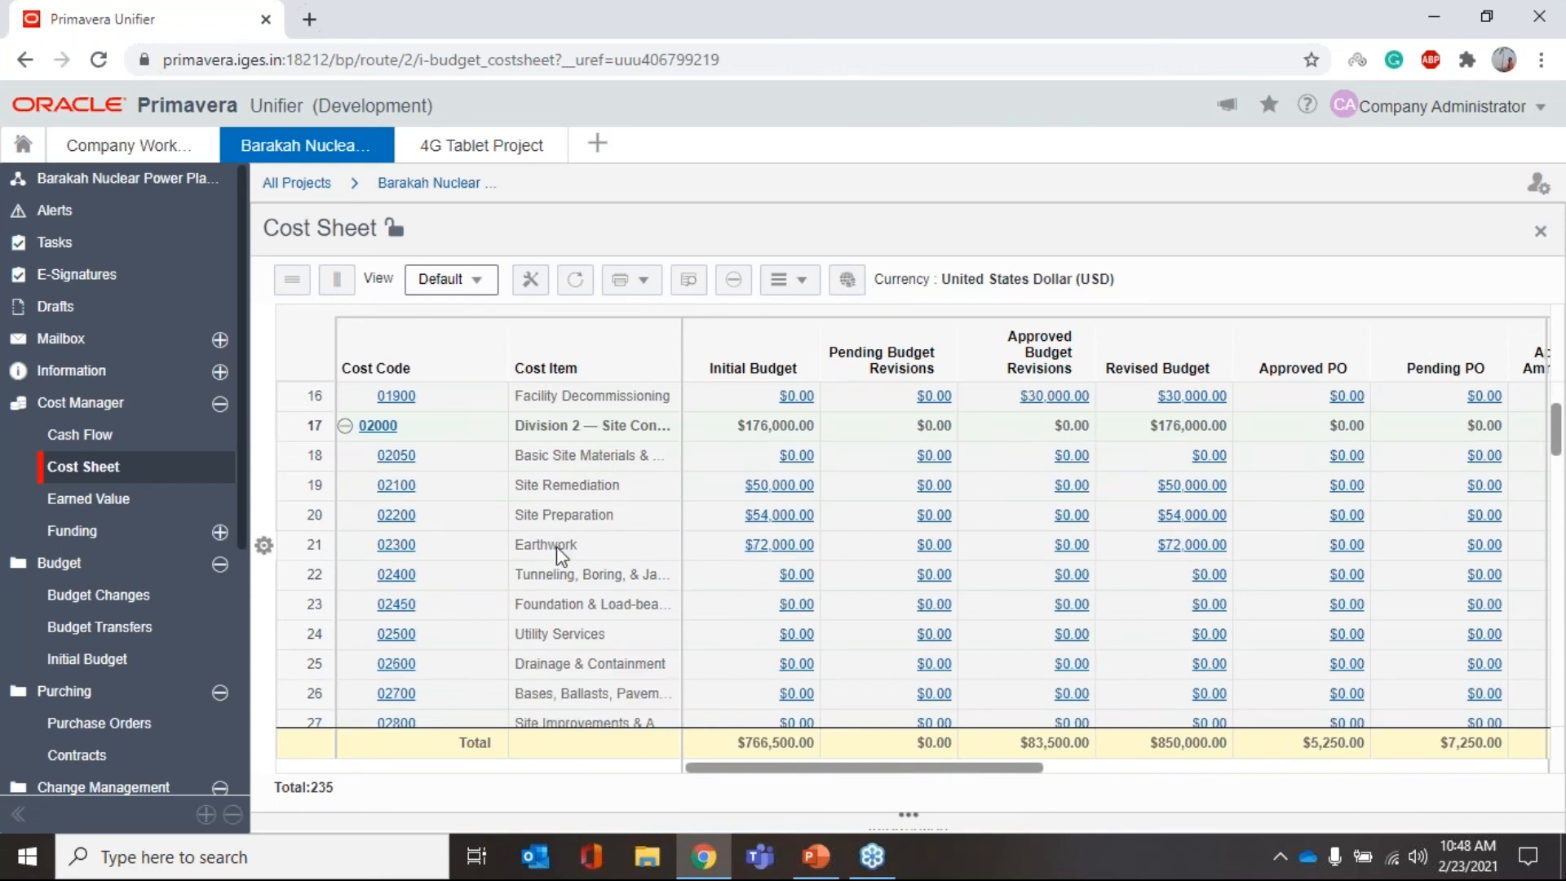
scroll(567, 555, "down", 2)
scroll(576, 530, "up", 6)
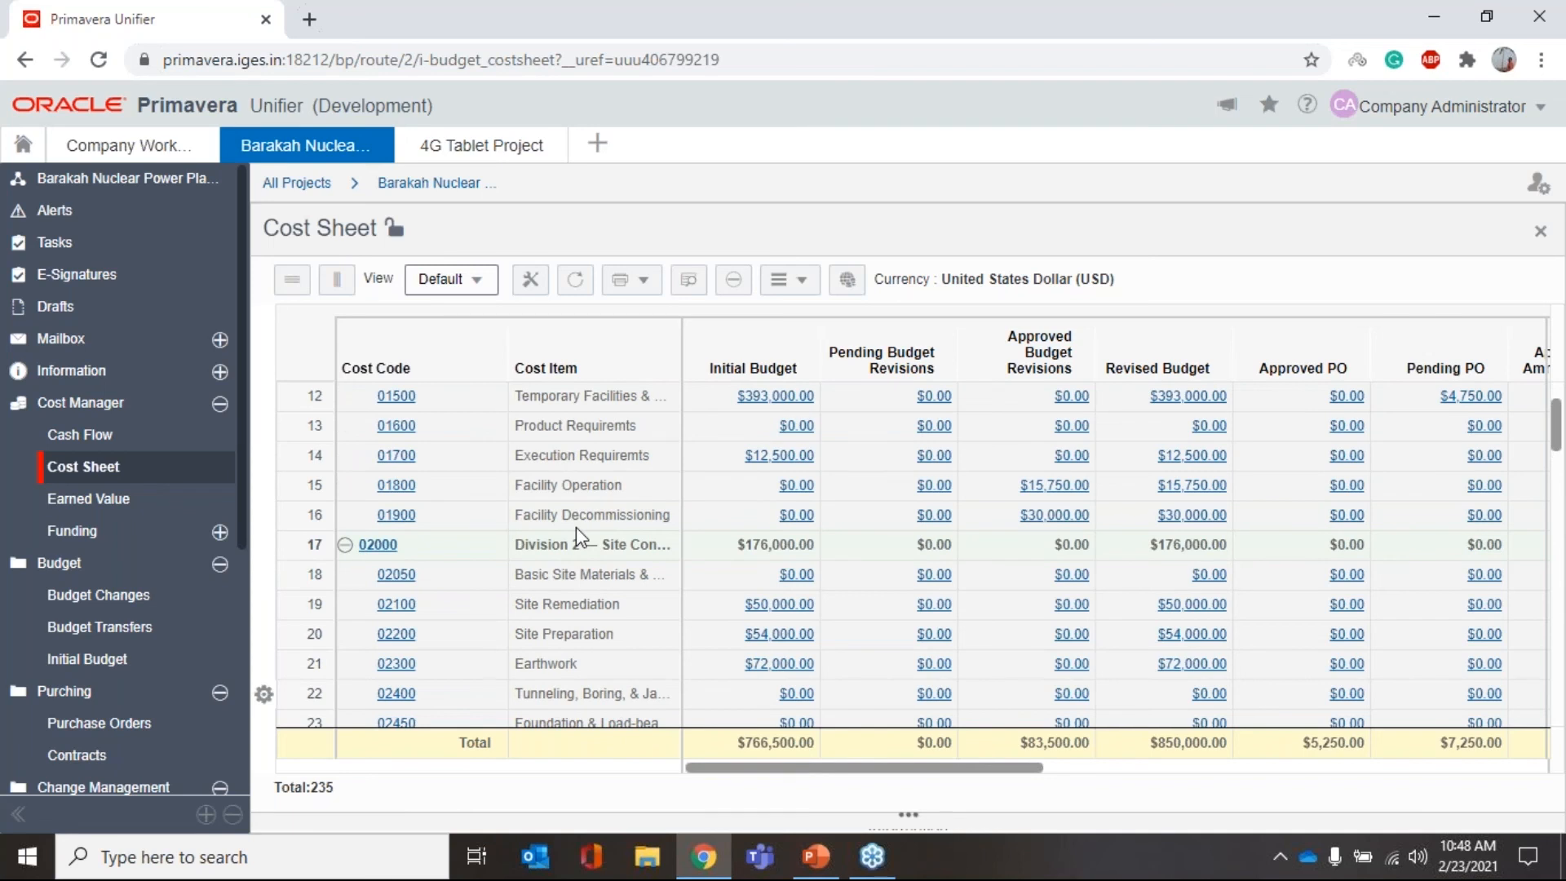
scroll(576, 527, "up", 11)
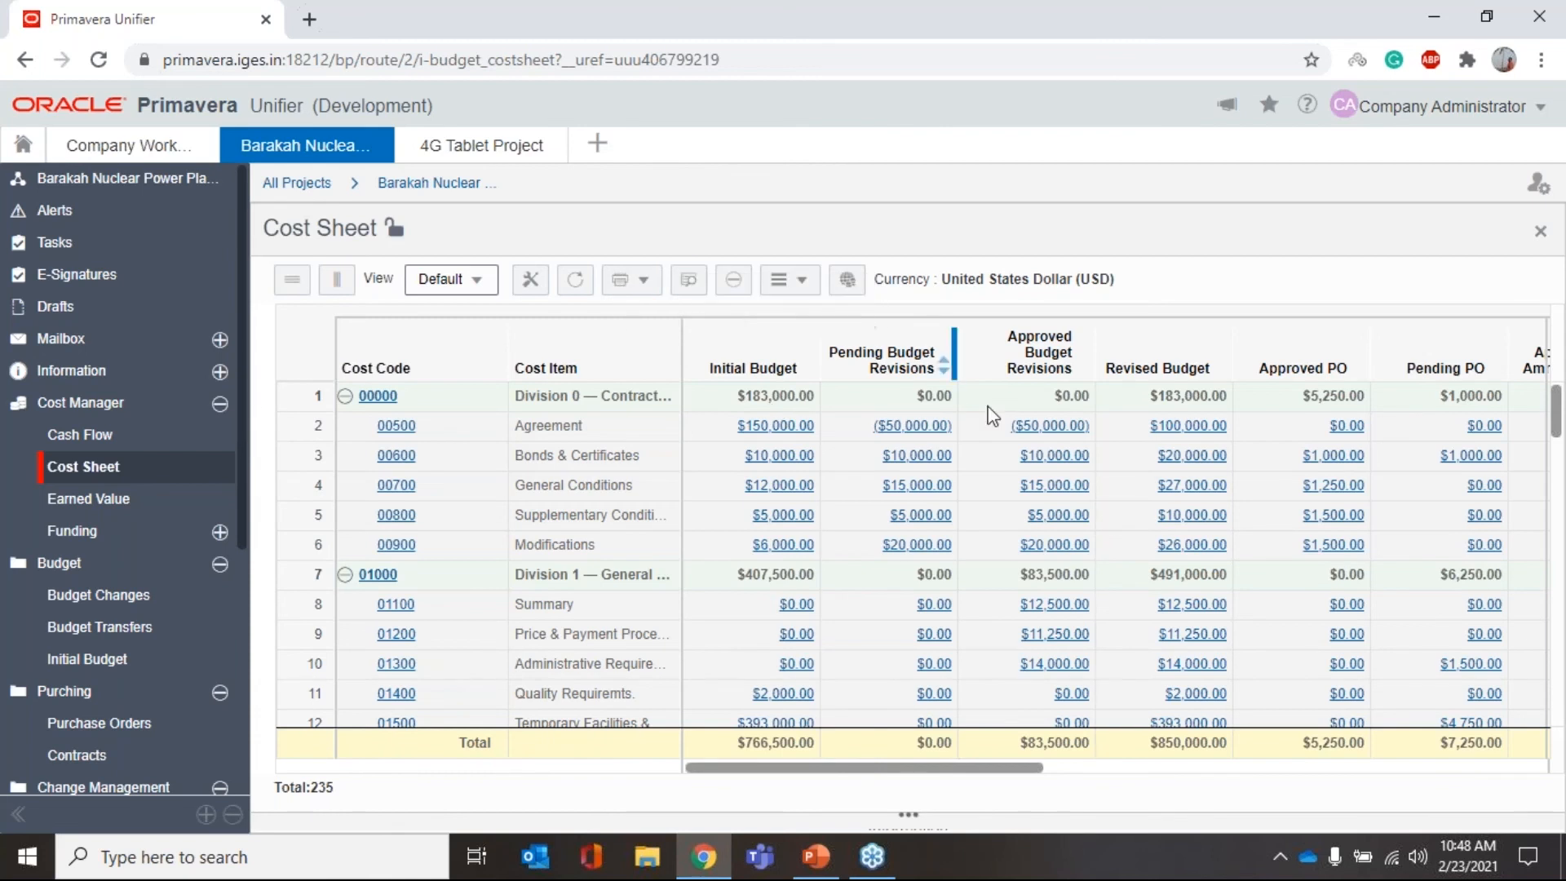
left_click_drag(852, 770, 899, 771)
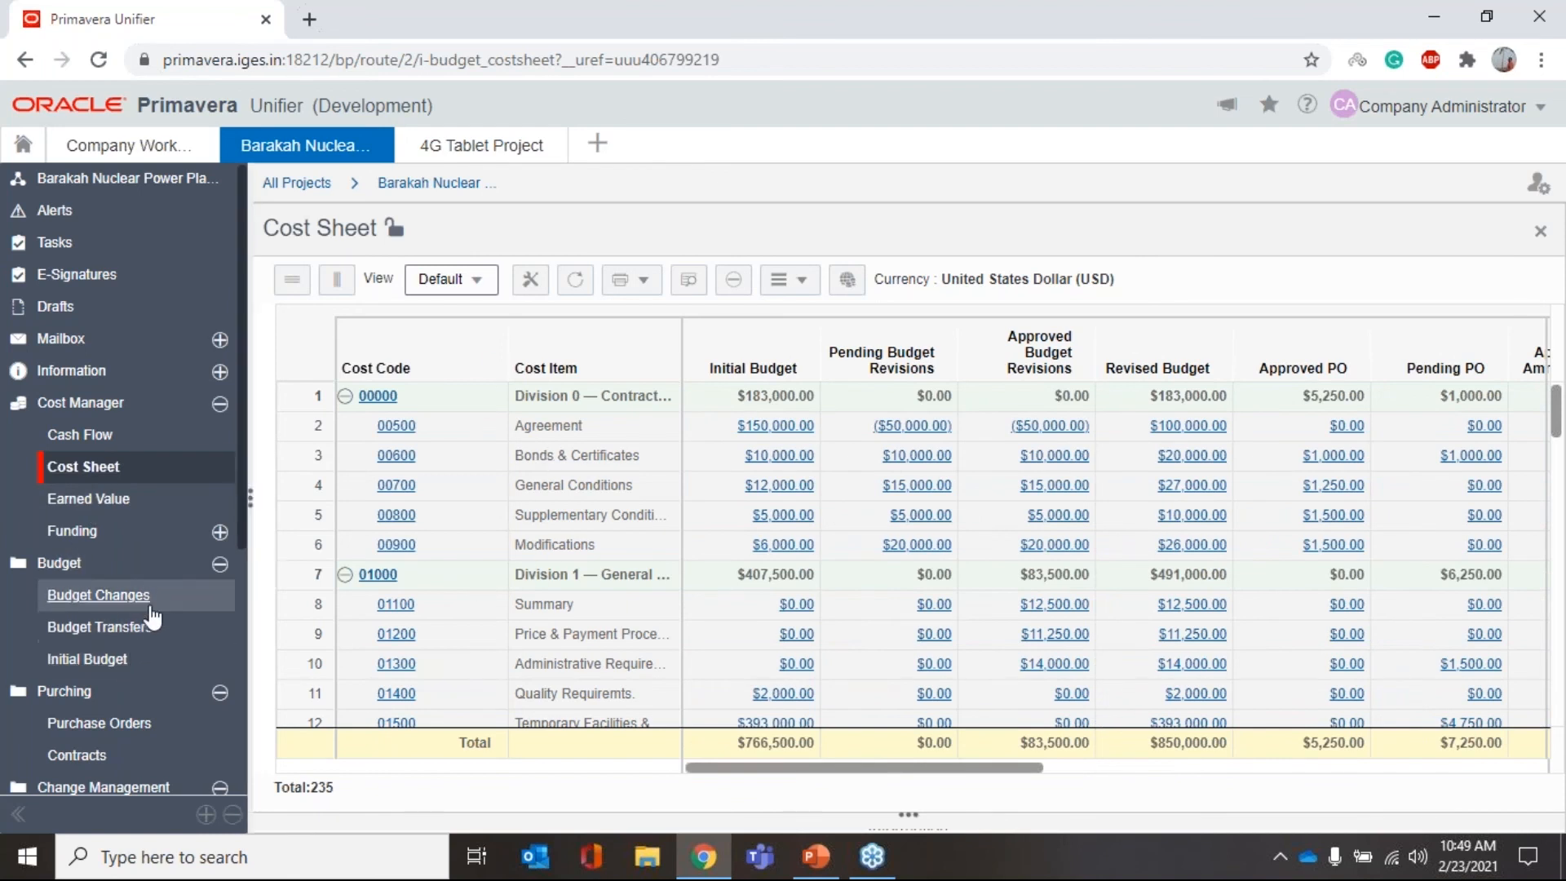
- Open the Initial Budget R1.0 record, review its general details and line items, close it, and return to the cost sheet
left_click(131, 658)
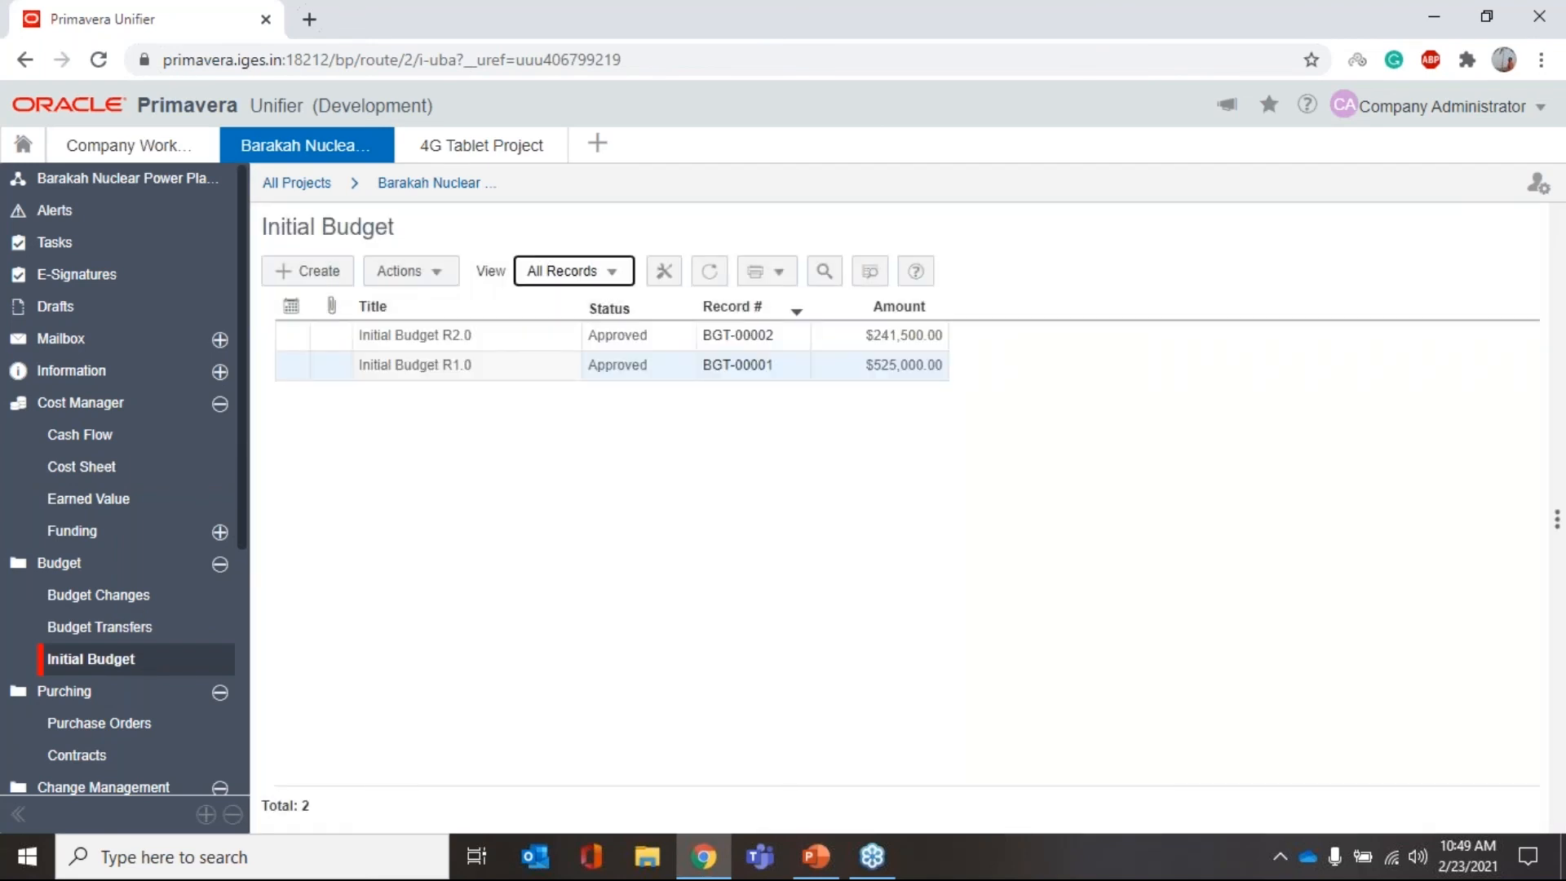
double_click(457, 365)
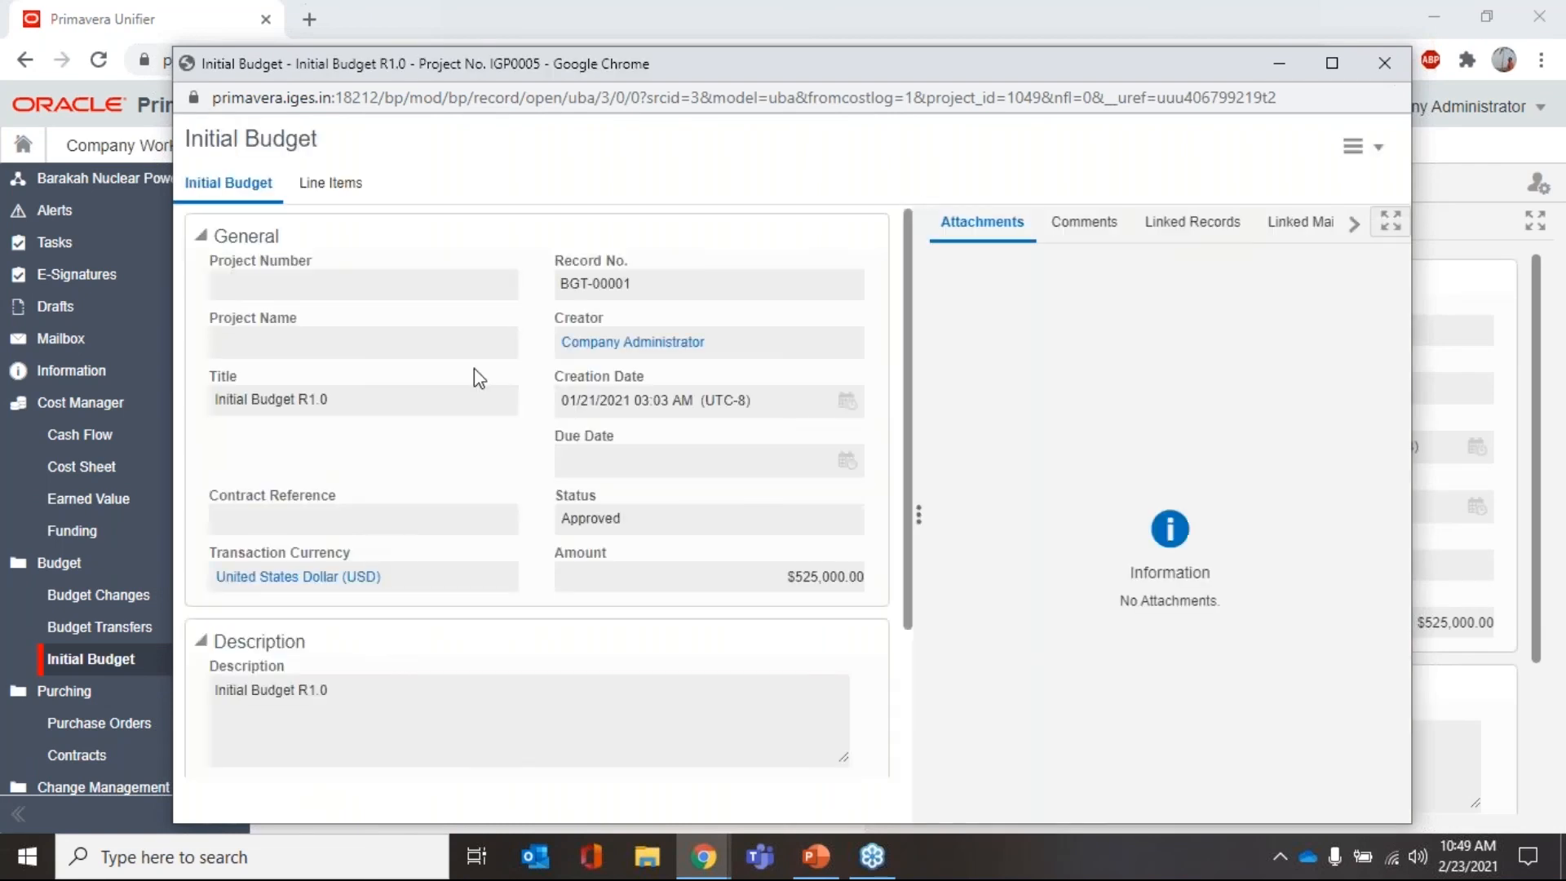
scroll(510, 322, "down", 3)
scroll(510, 322, "up", 3)
left_click(341, 183)
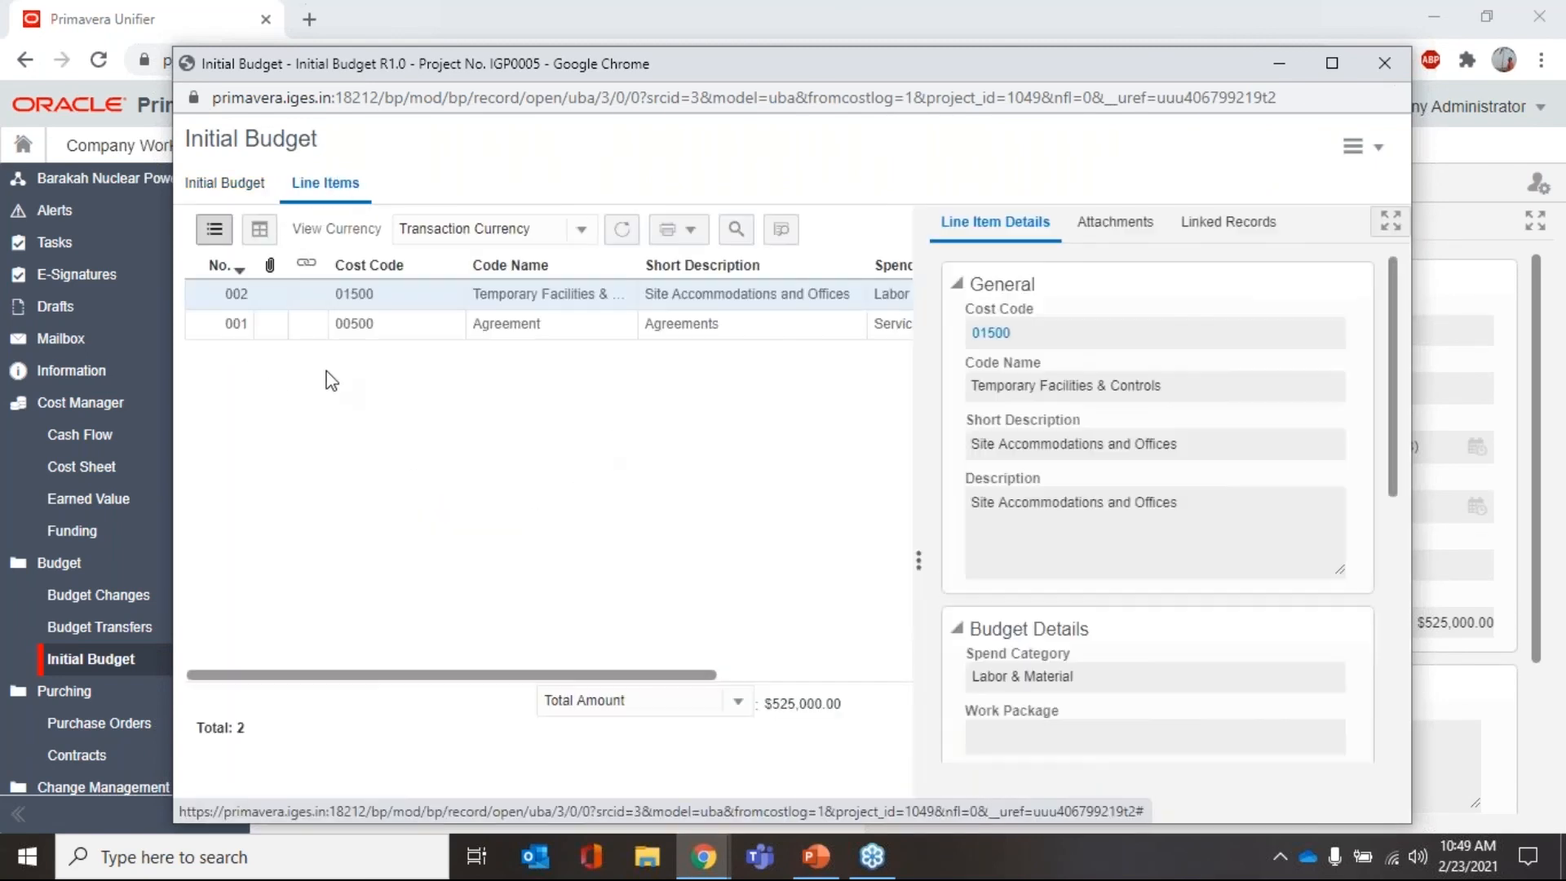
mouse_move(531, 677)
left_mouse_down()
mouse_move(782, 677)
mouse_move(530, 676)
left_mouse_up()
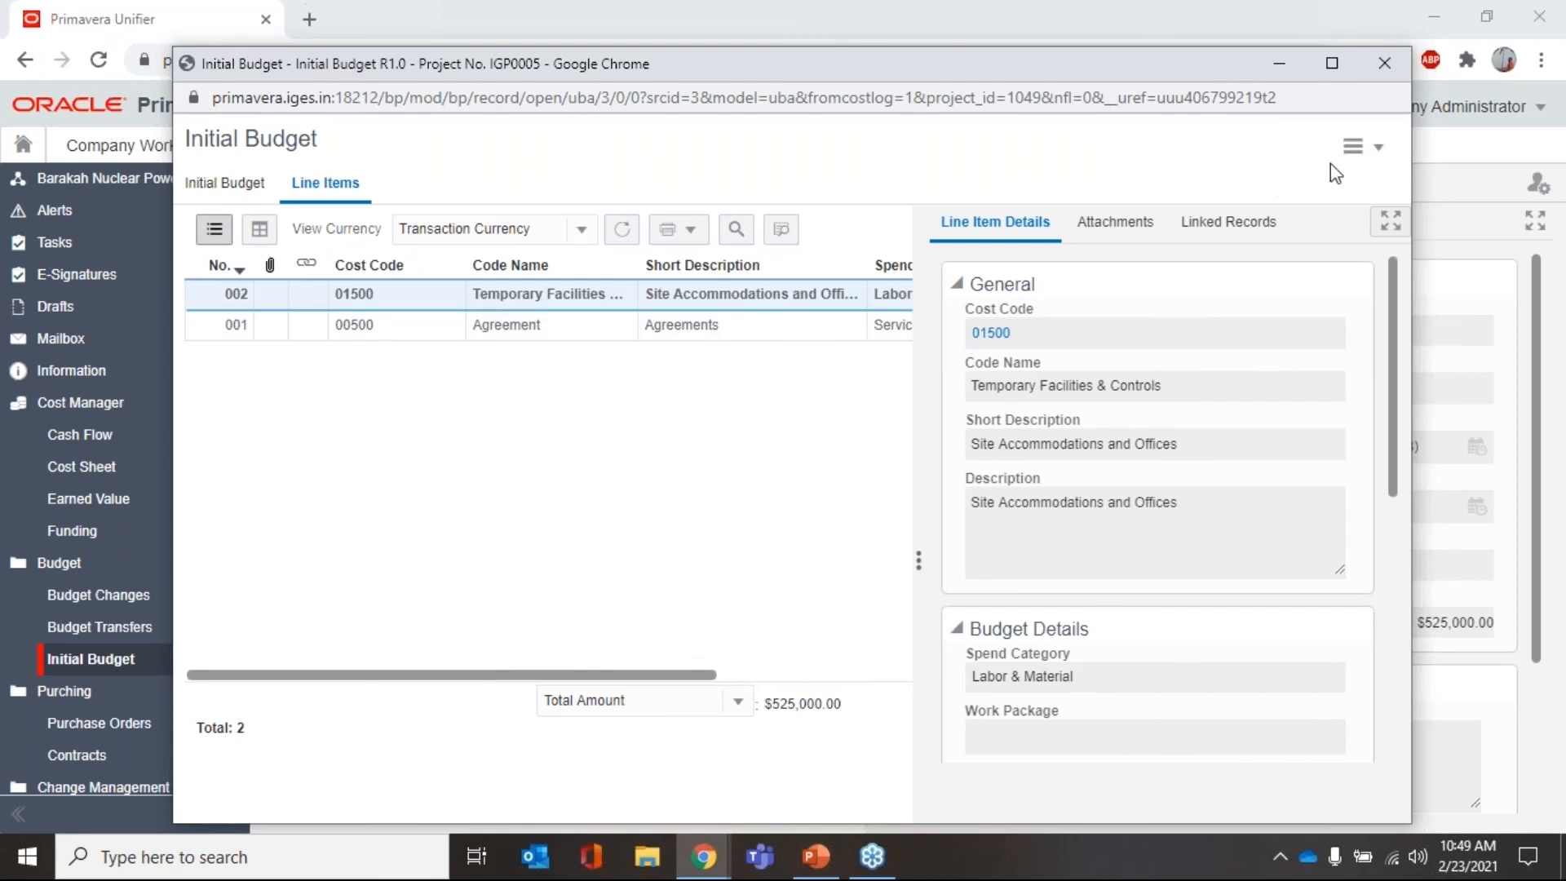
left_click(1376, 71)
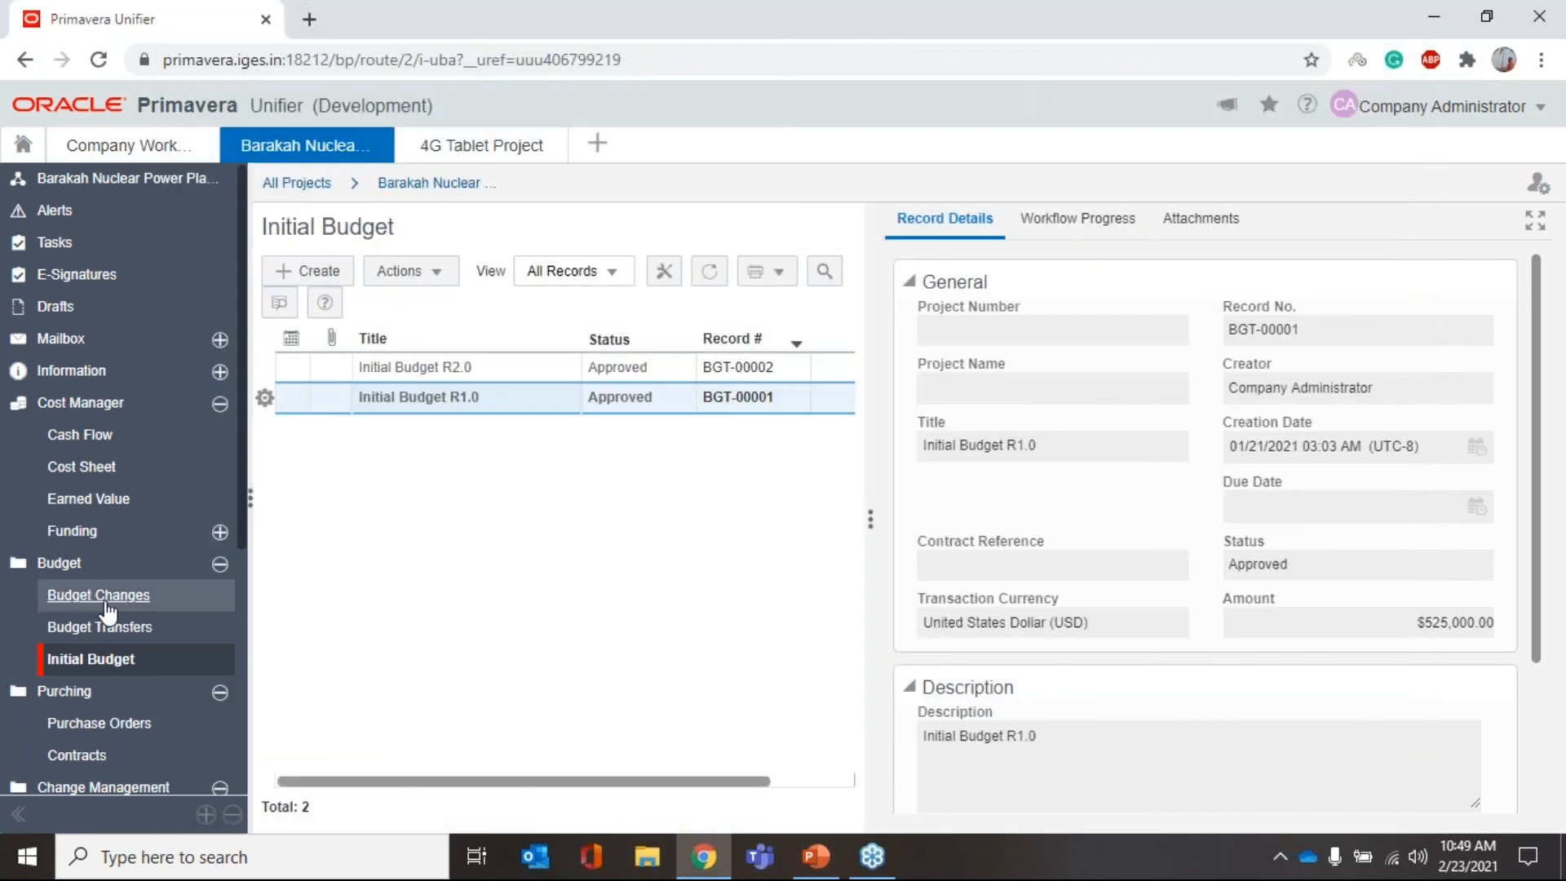
left_click(126, 469)
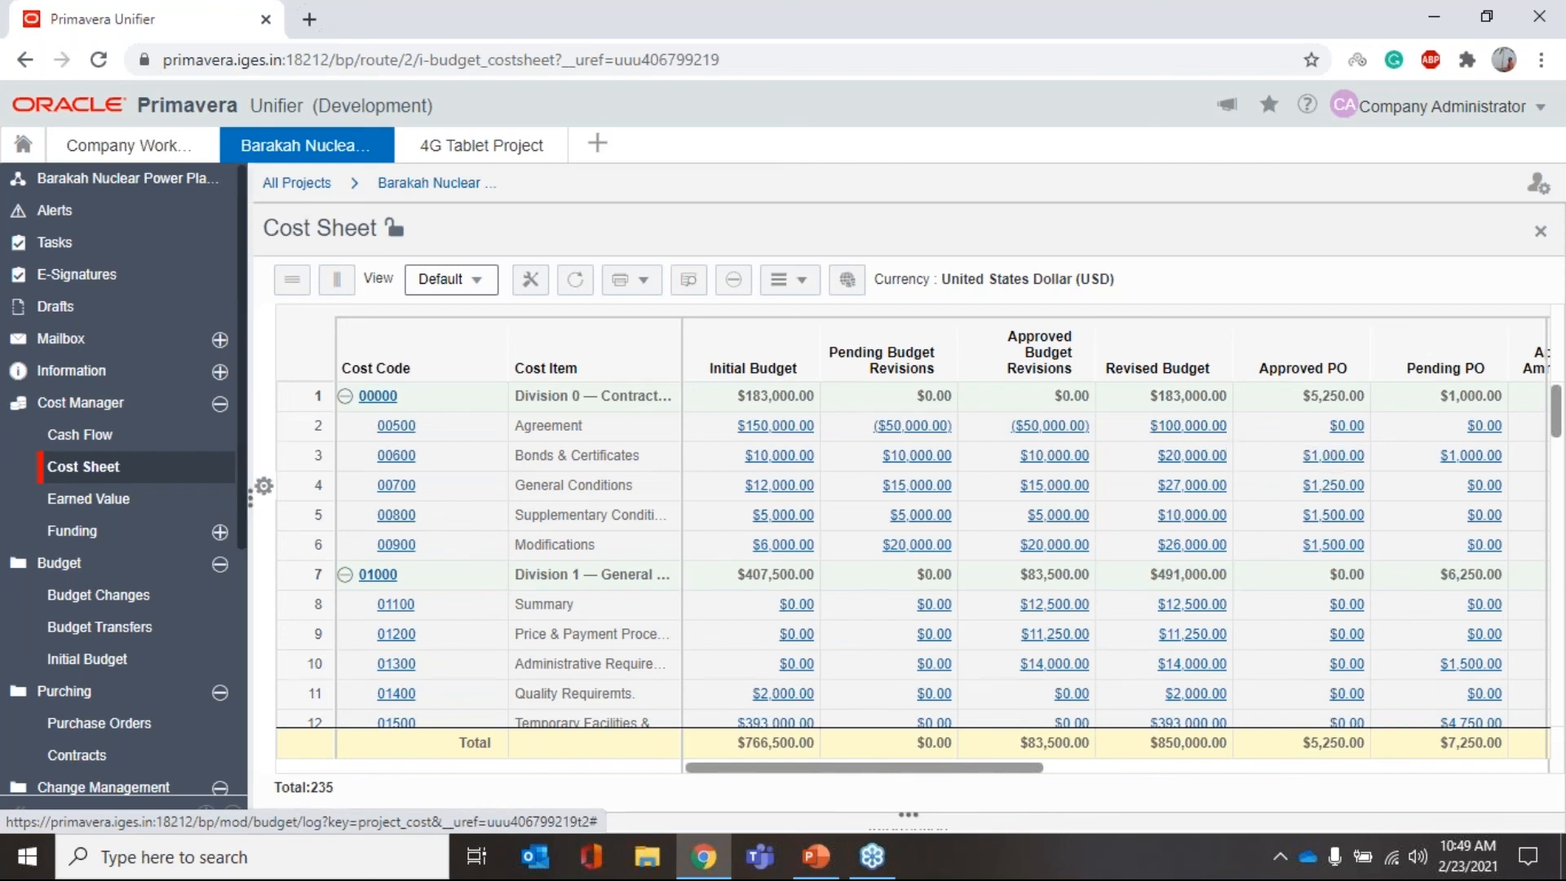
- Start a new Budget Changes record and give it the title BC02
left_click(163, 608)
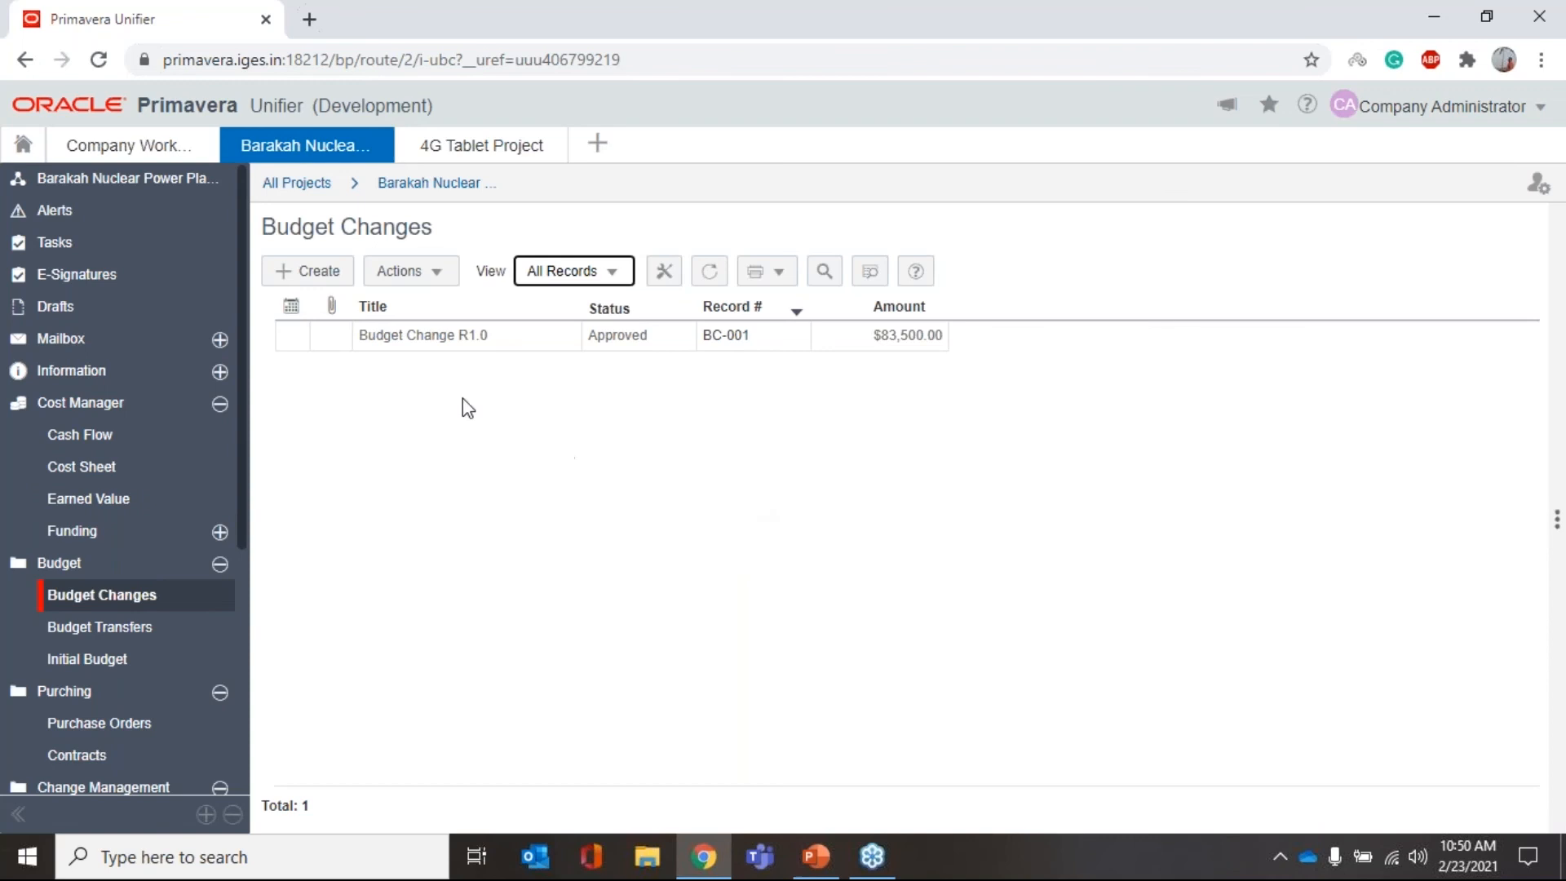
left_click(309, 272)
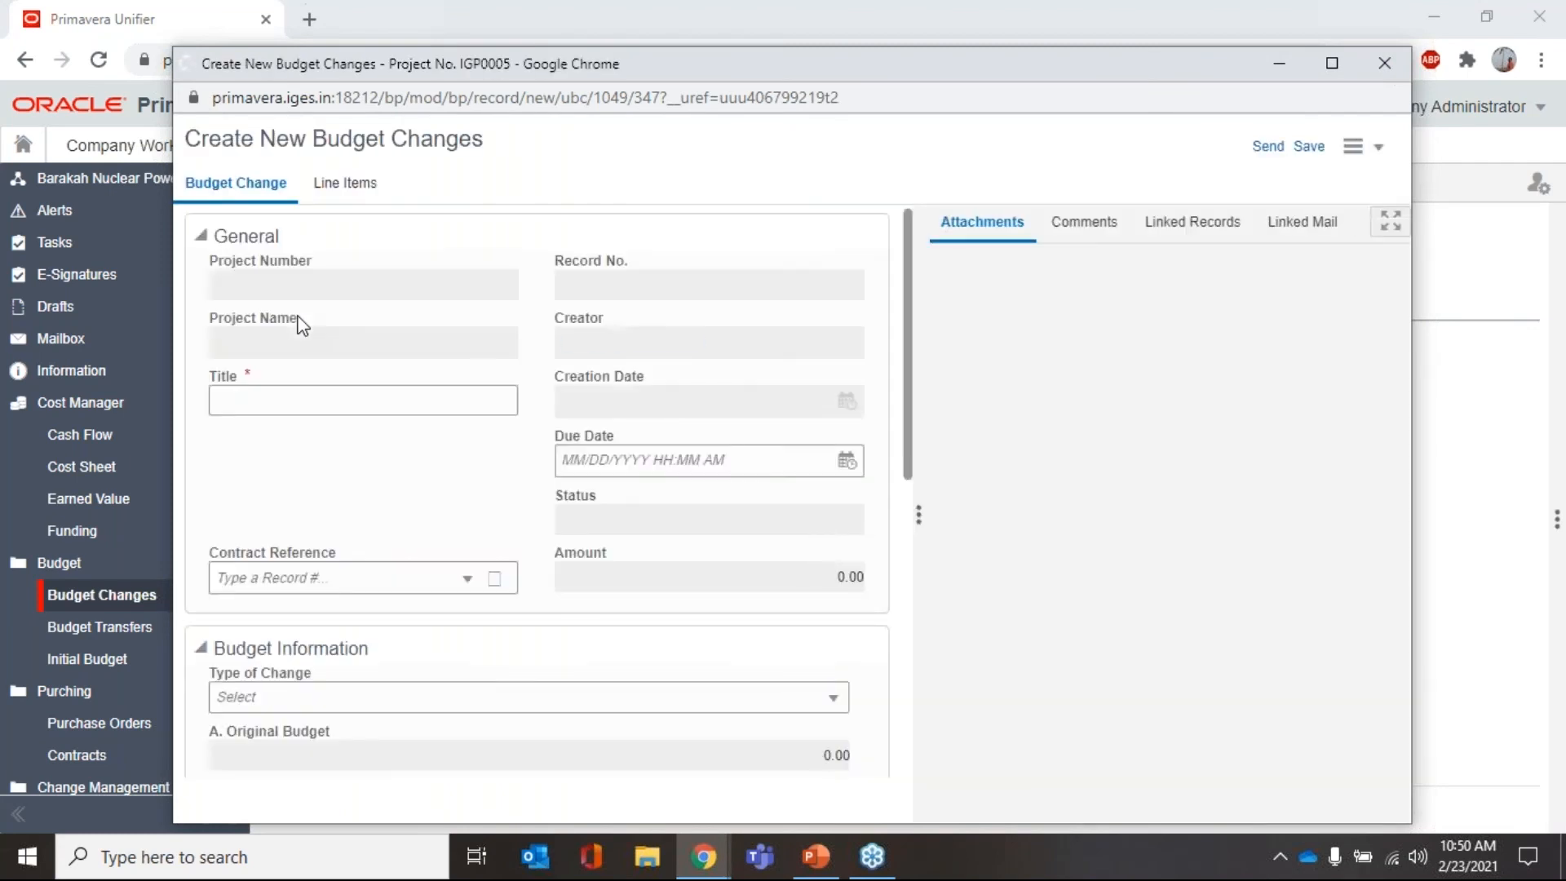
left_click(368, 396)
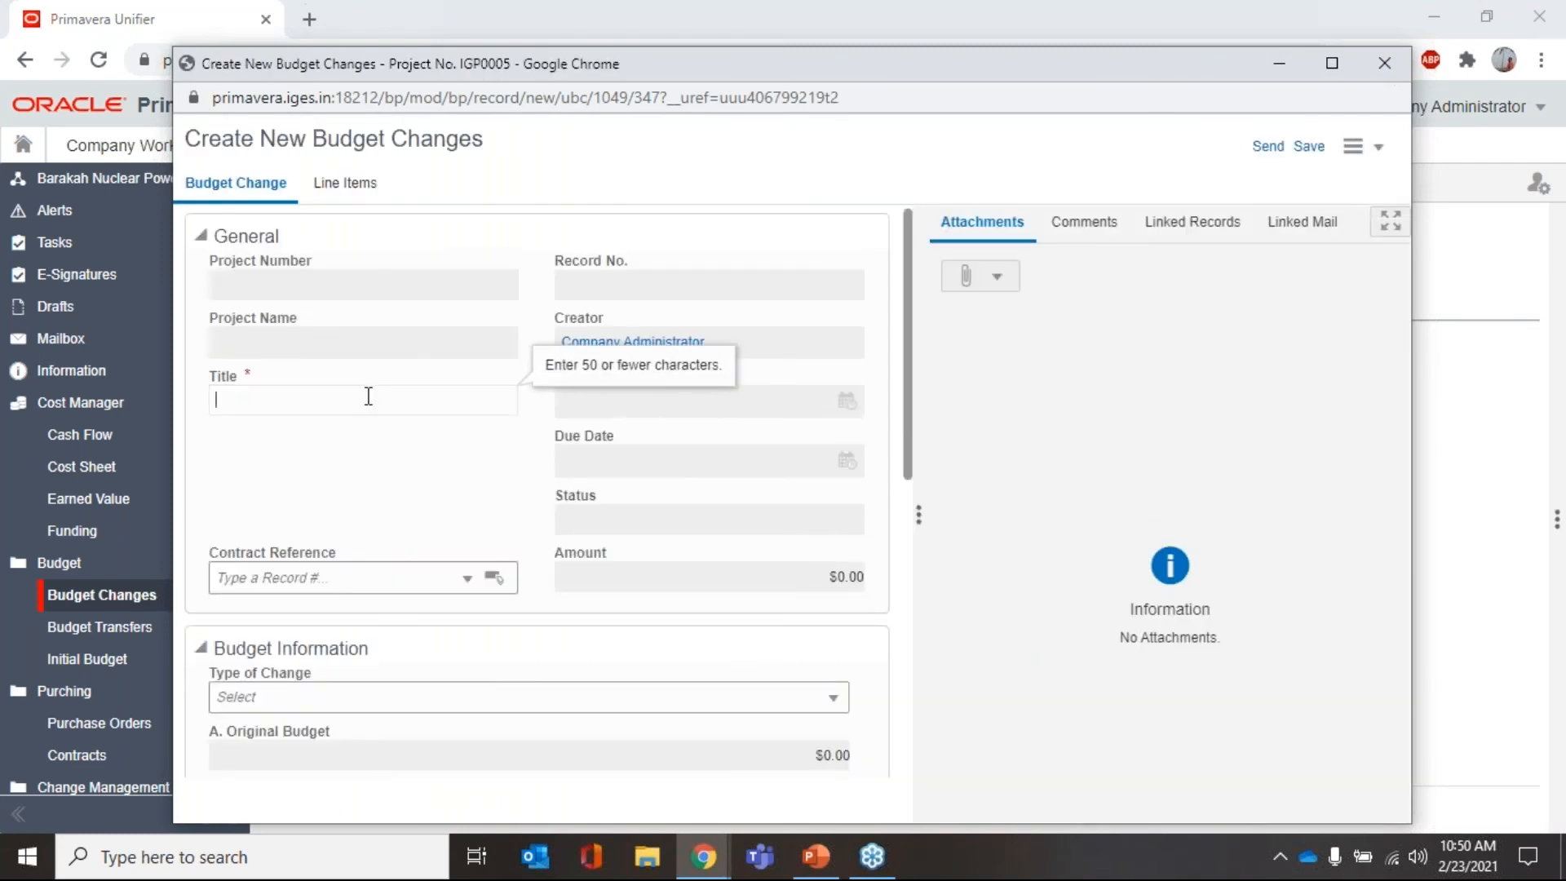
type("BC02")
key("Tab")
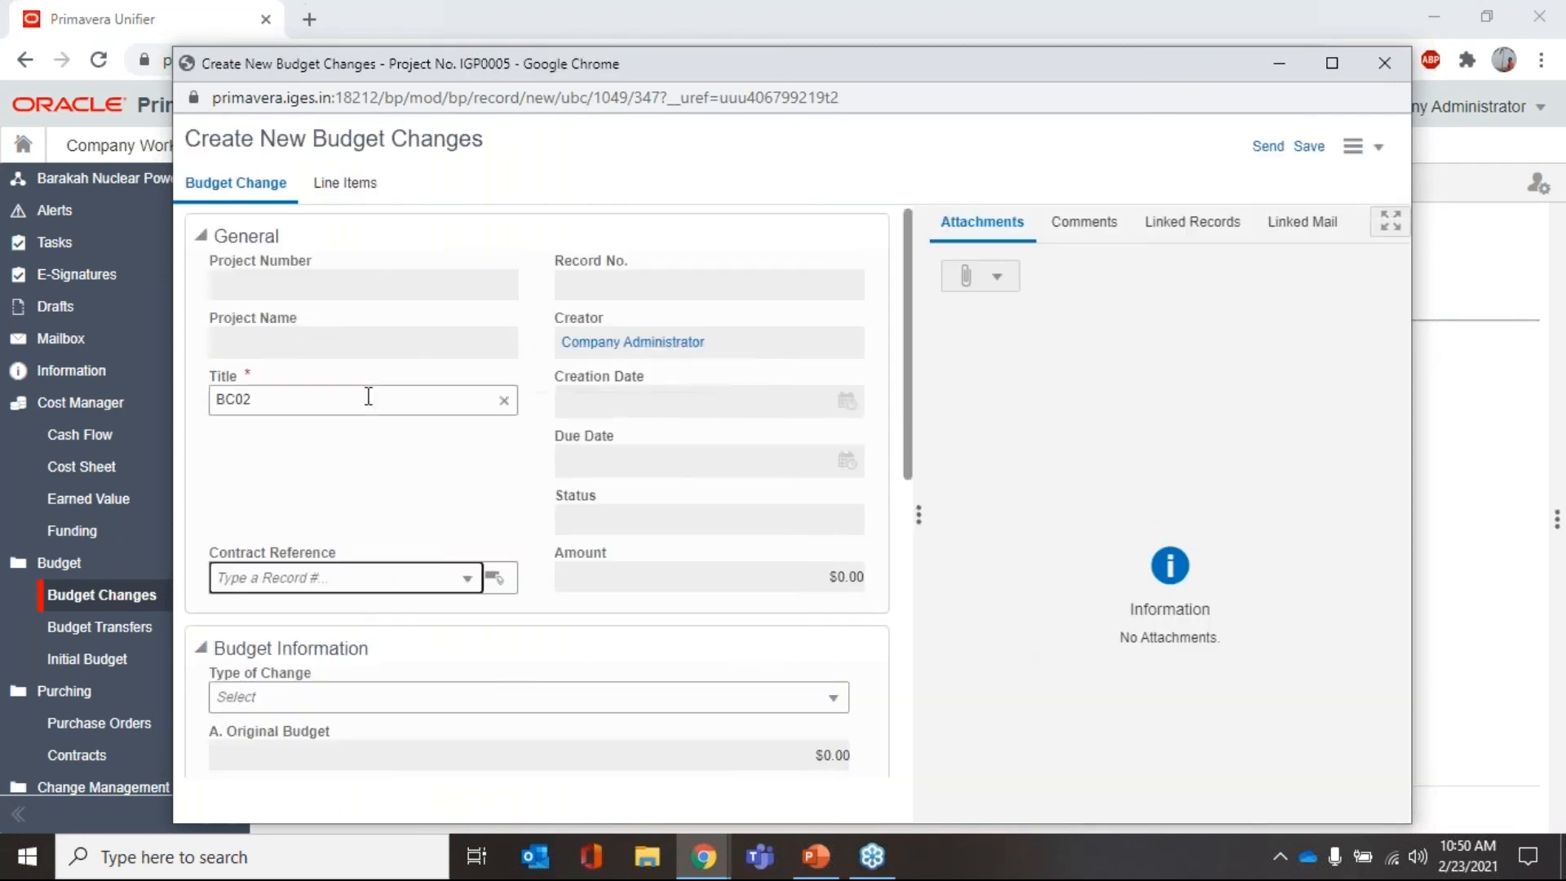
- Set the budget change's Type of Change to Increase and review the budget amounts and description section
scroll(525, 453, "down", 3)
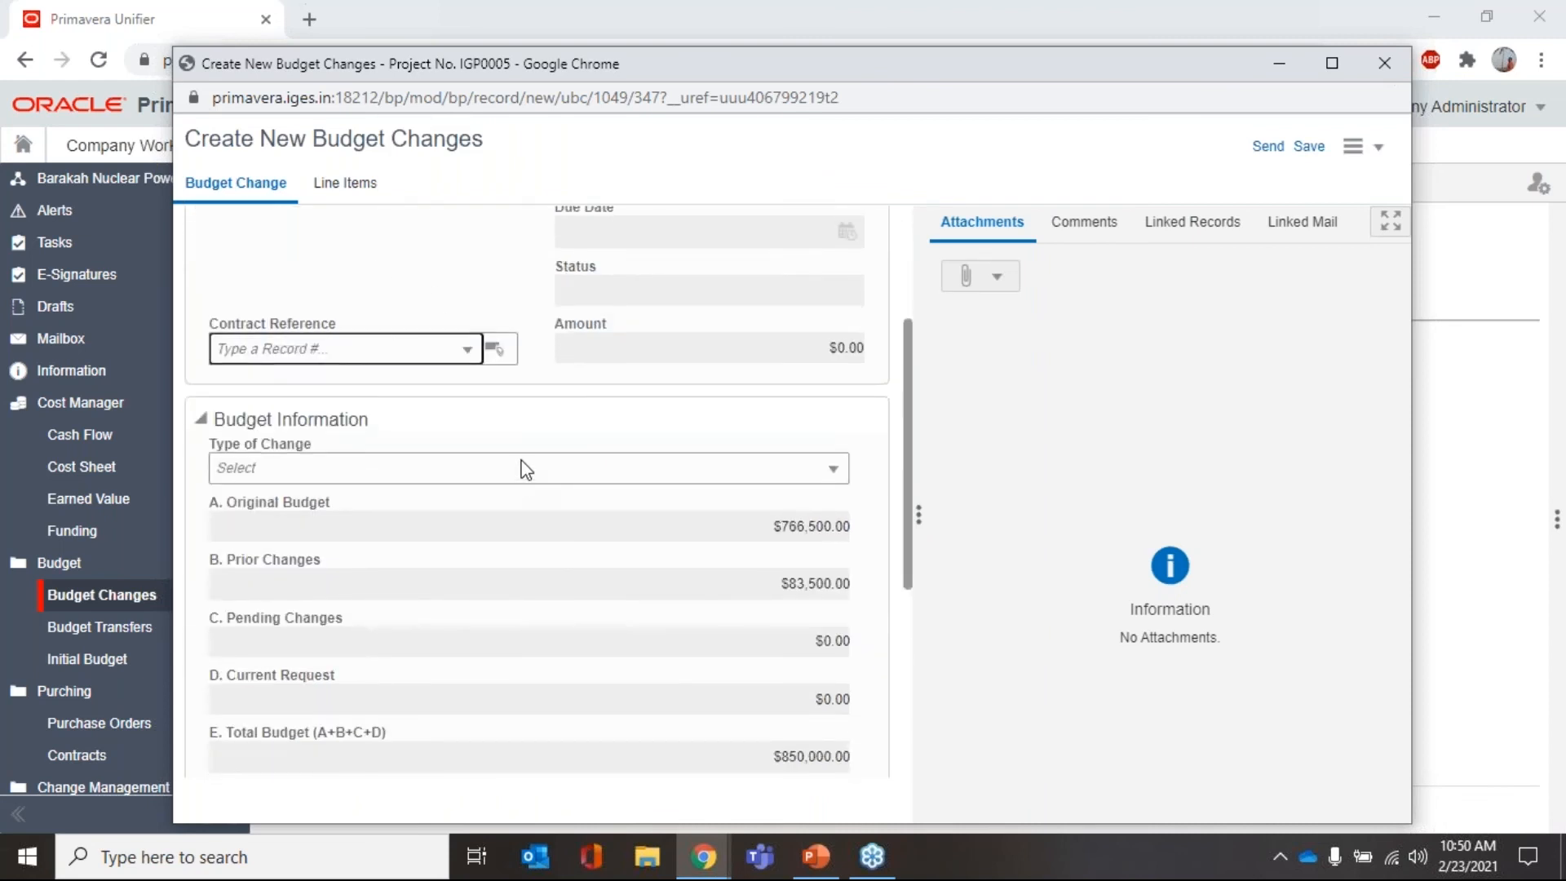
left_click(525, 469)
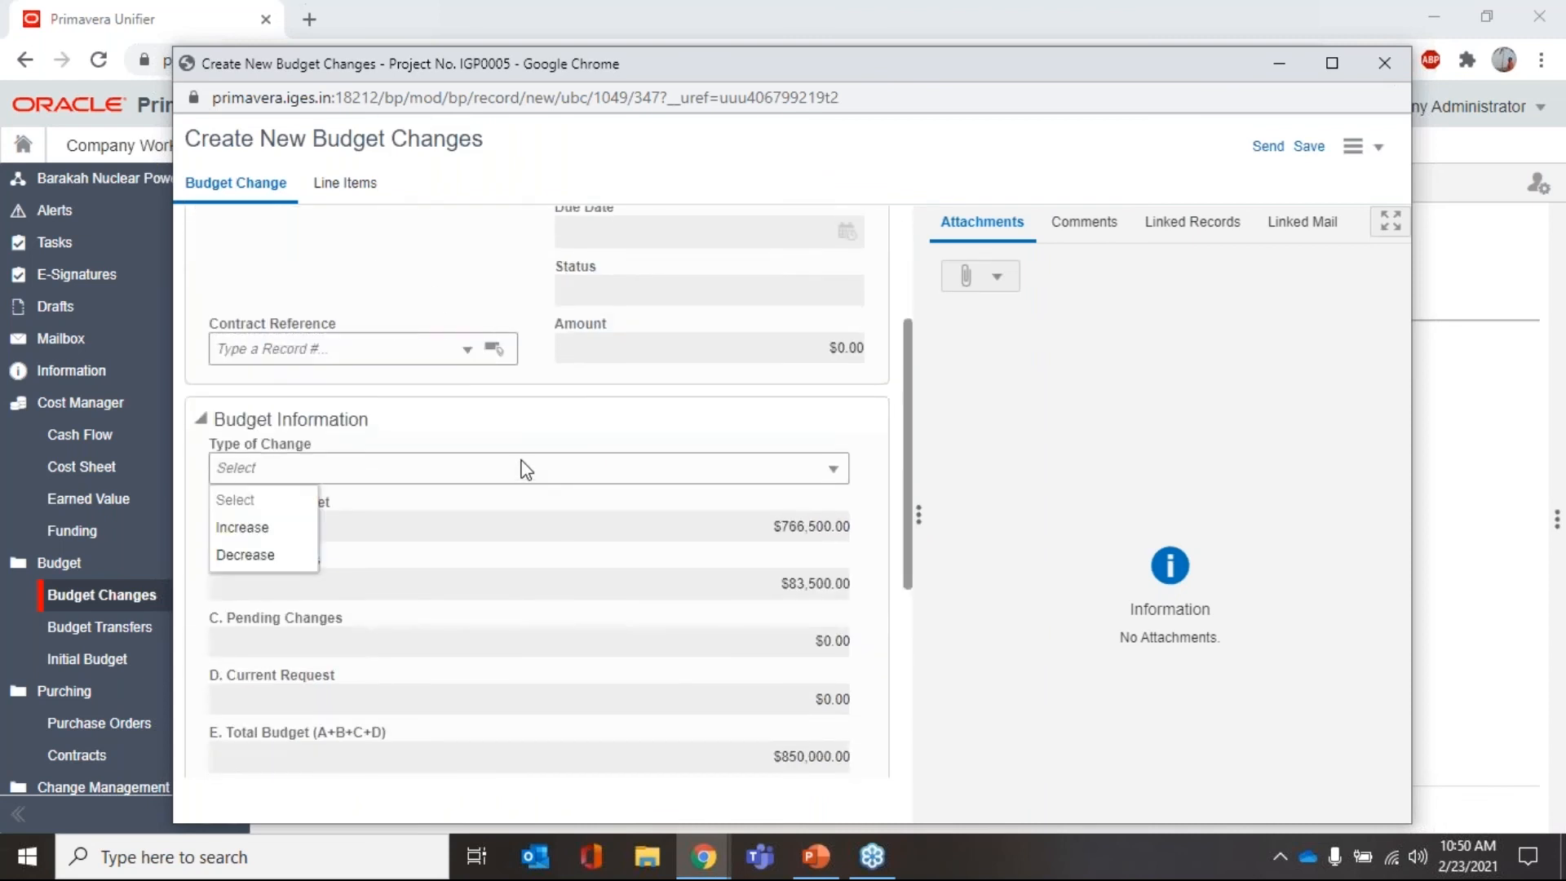
left_click(283, 534)
scroll(605, 510, "down", 3)
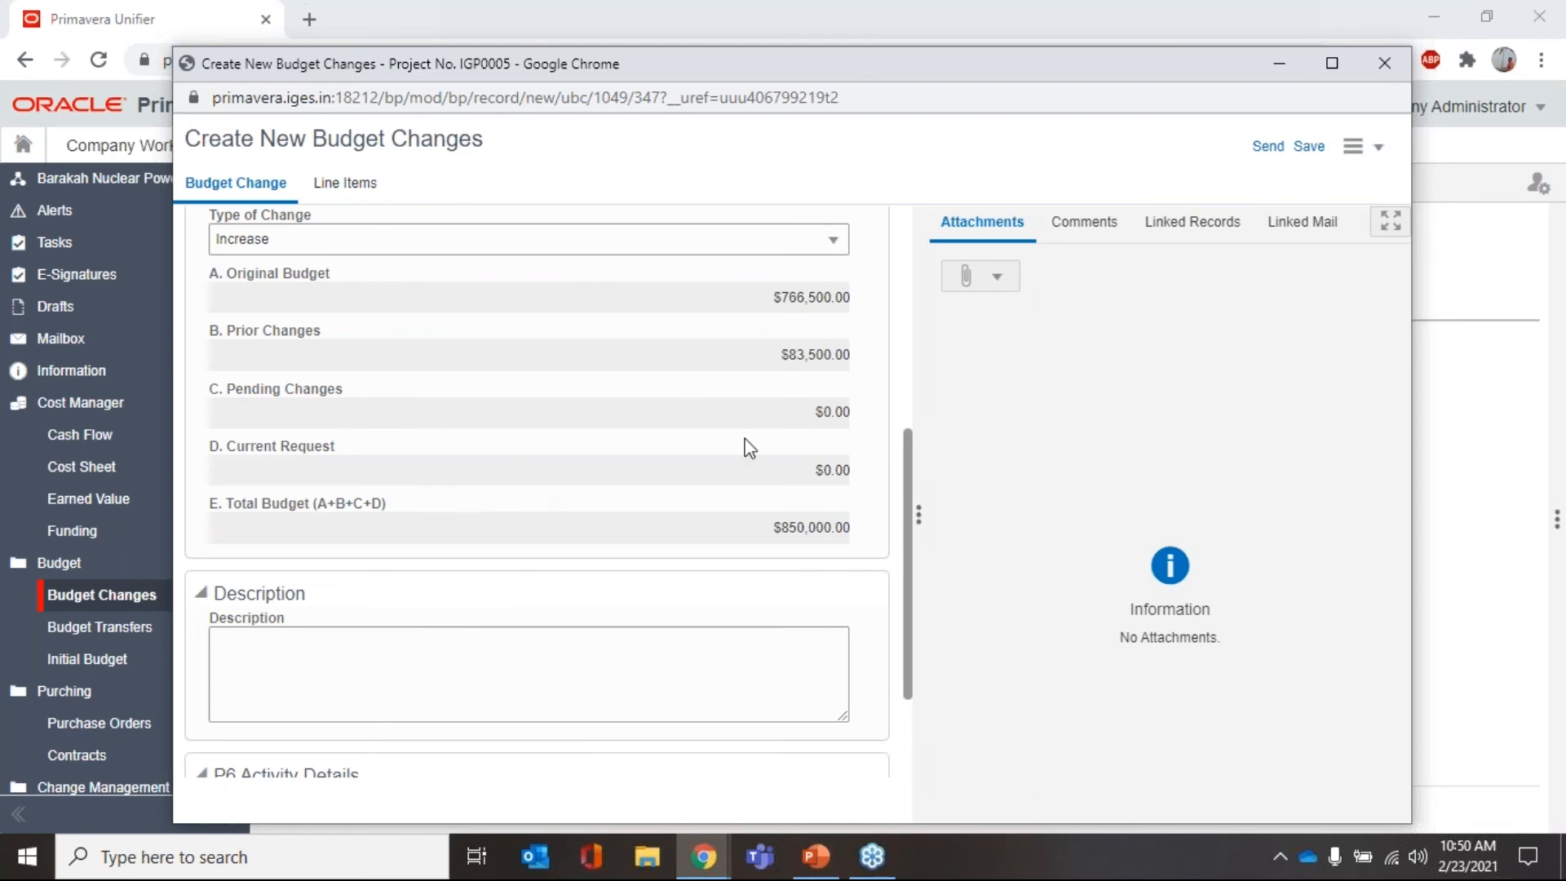
scroll(593, 377, "up", 5)
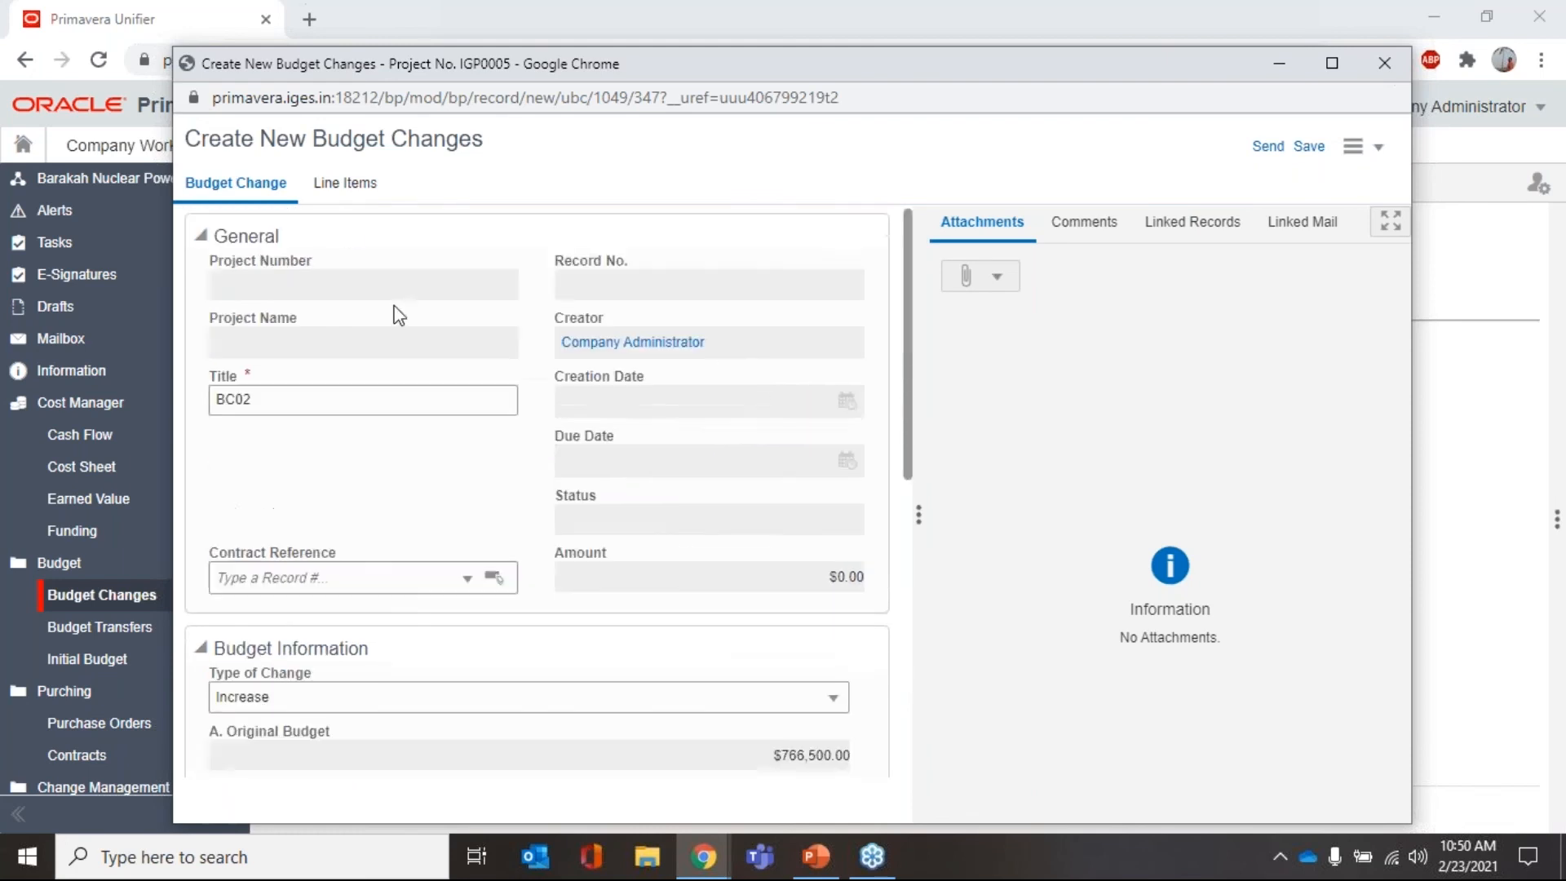
- Add a line item to the budget change with cost code 00500 Agreement and short description BC01
left_click(367, 195)
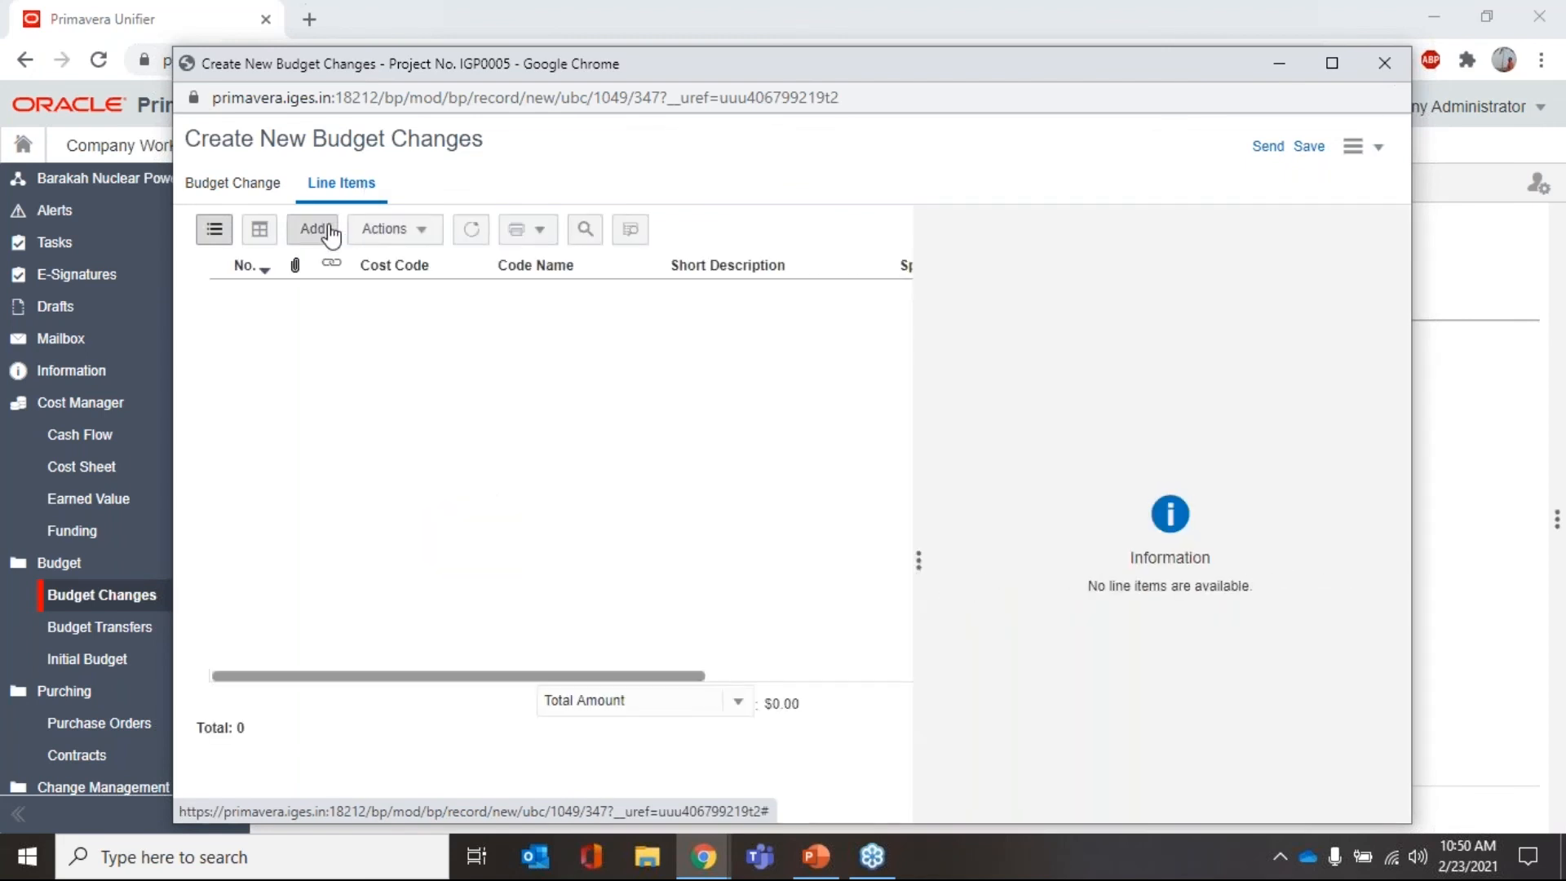
left_click(320, 231)
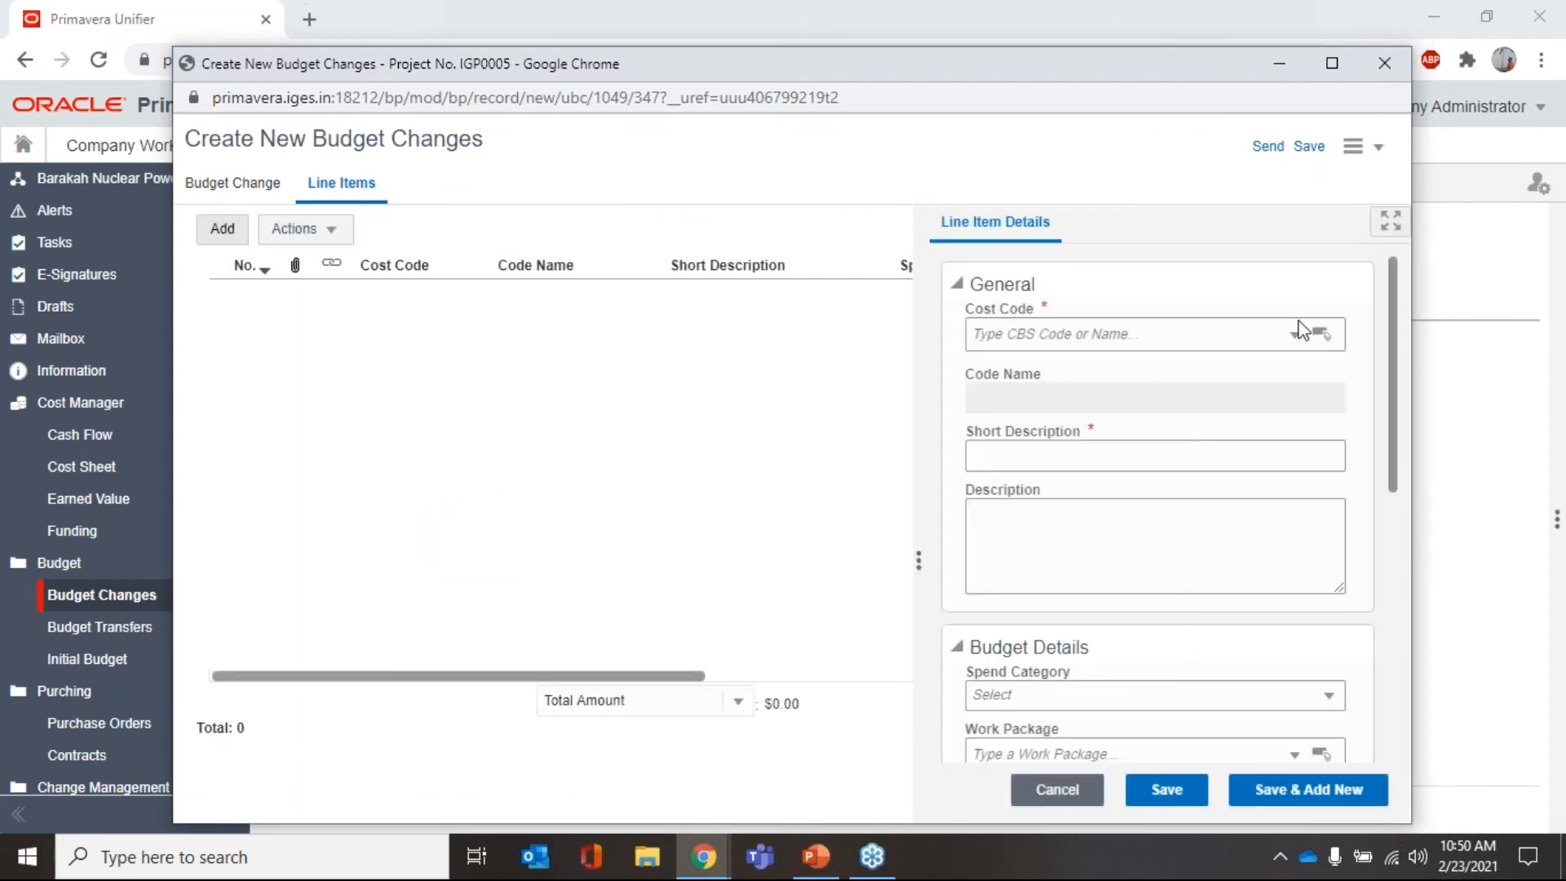
left_click(1324, 334)
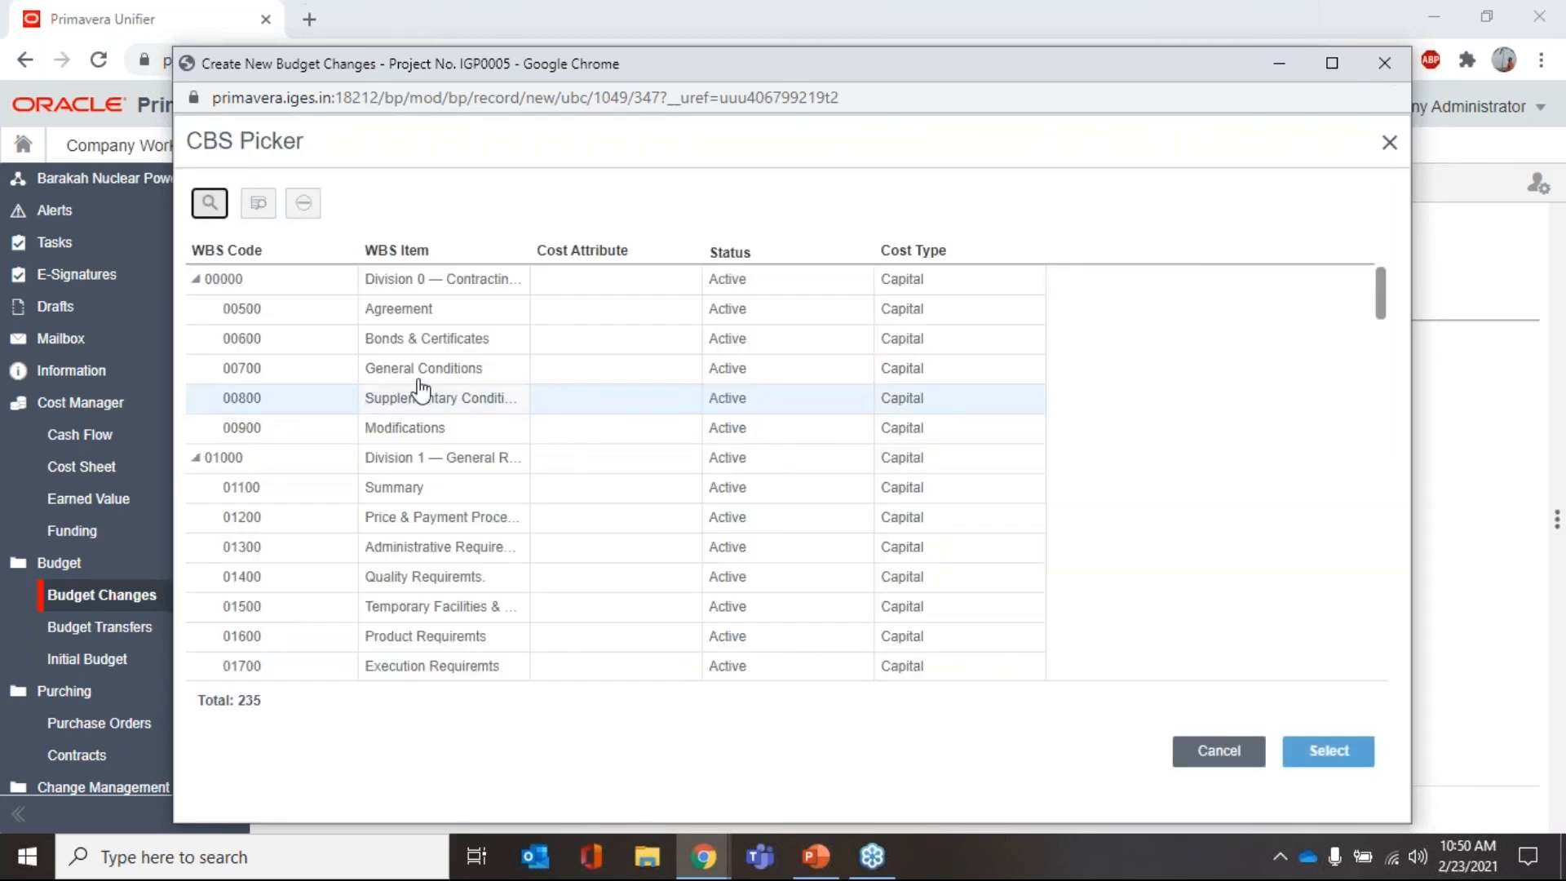
left_click(446, 315)
left_click(1346, 757)
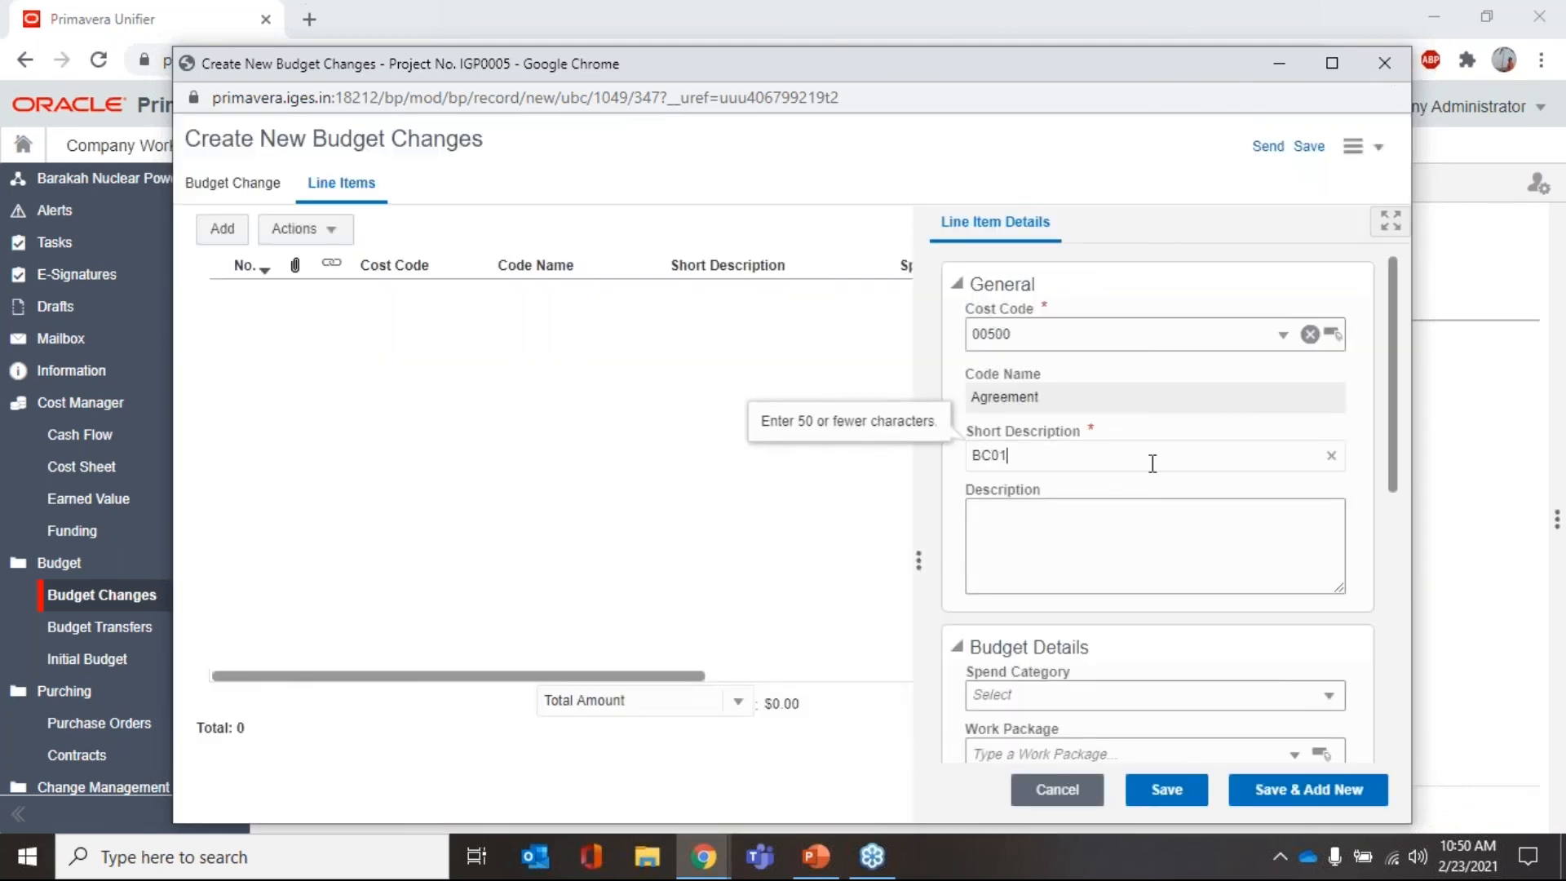
- Set the line item's spend category to Materials, item quantity to 1 and unit of measure to each
scroll(1084, 434, "down", 3)
left_click(1305, 467)
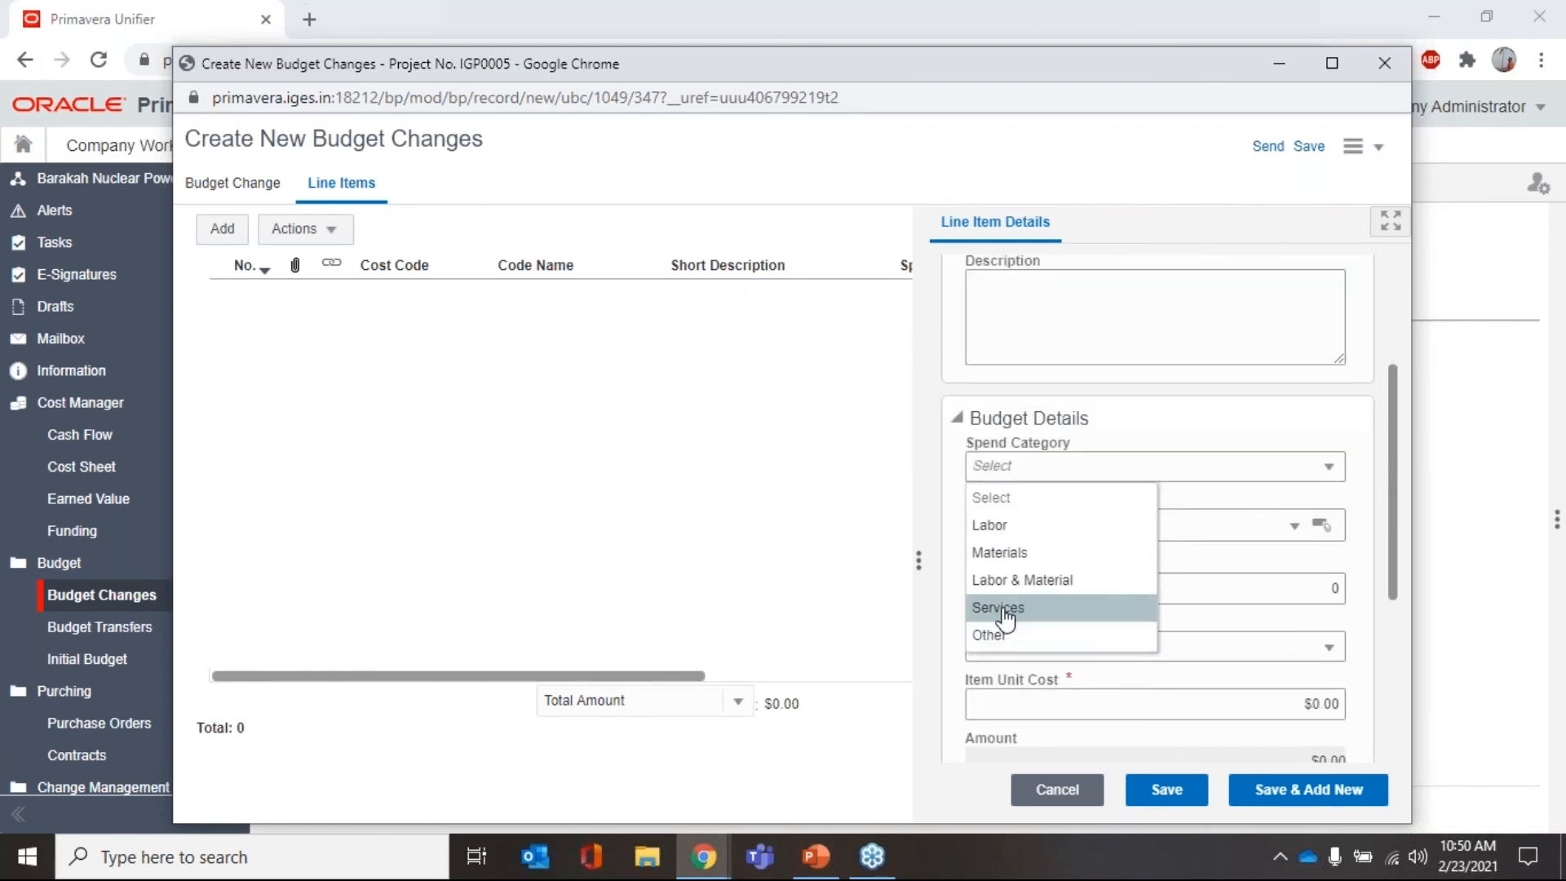
left_click(1012, 554)
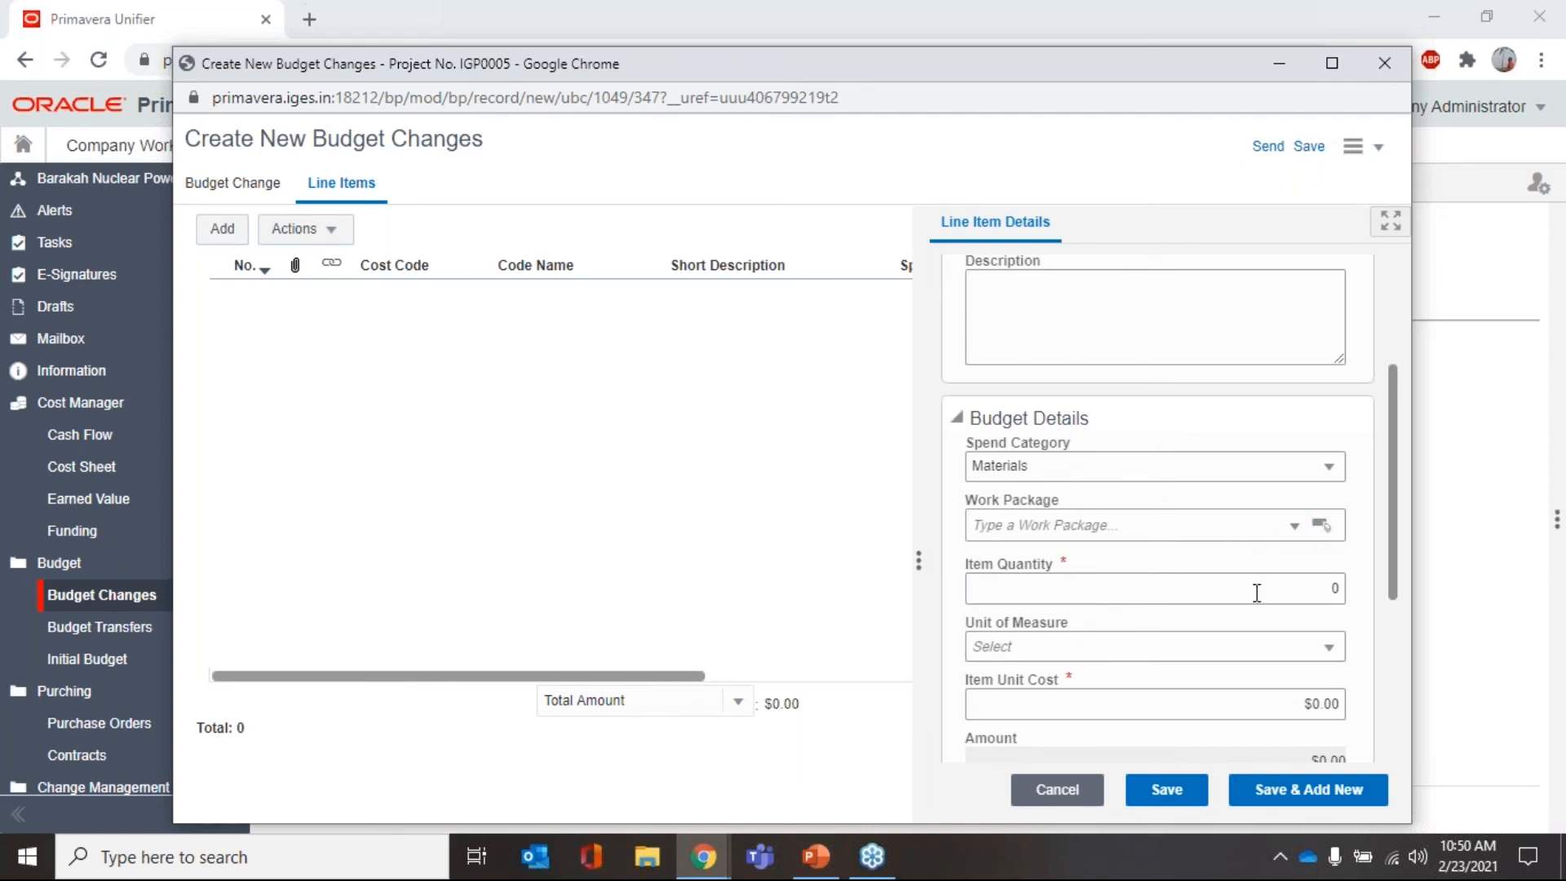
scroll(1269, 577, "down", 3)
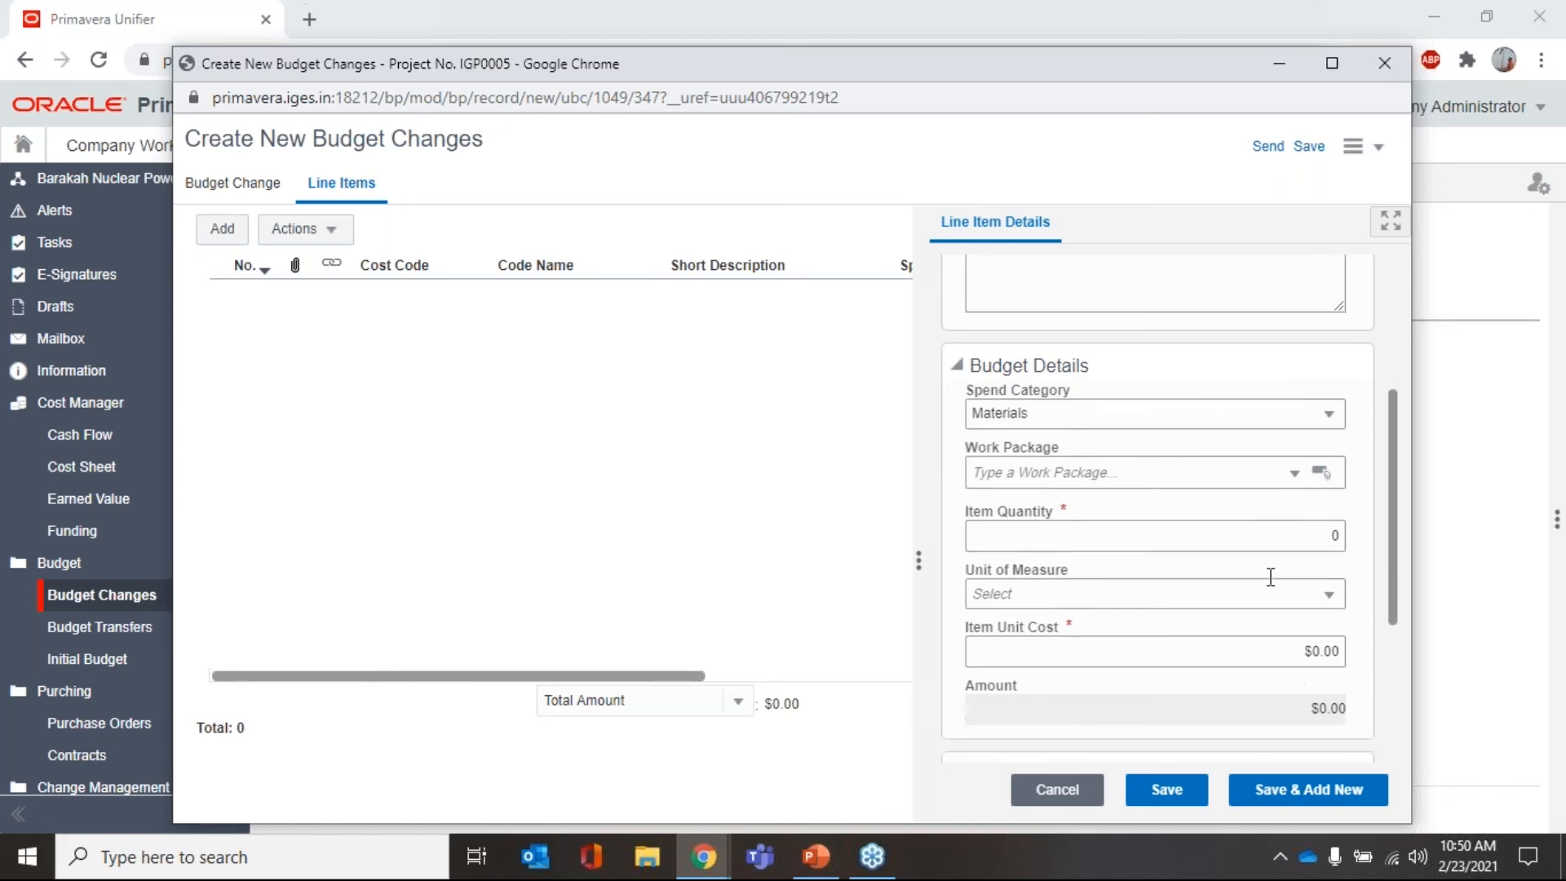
left_click(1306, 367)
type("1")
left_click(1302, 433)
left_click(1107, 520)
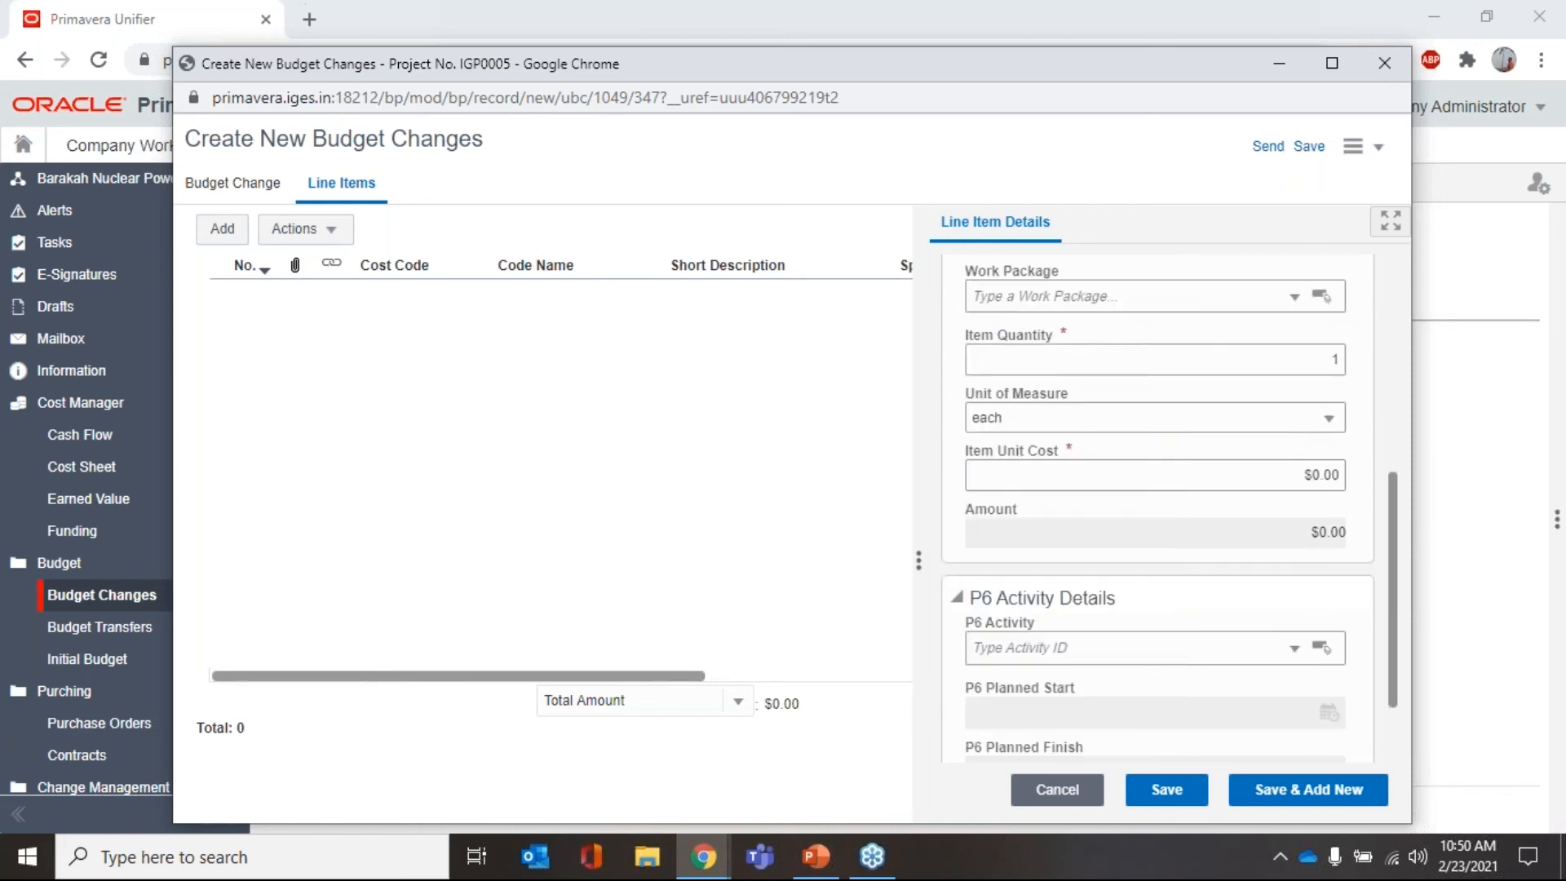
- Set the line item's unit cost to $20,000
left_click(1251, 479)
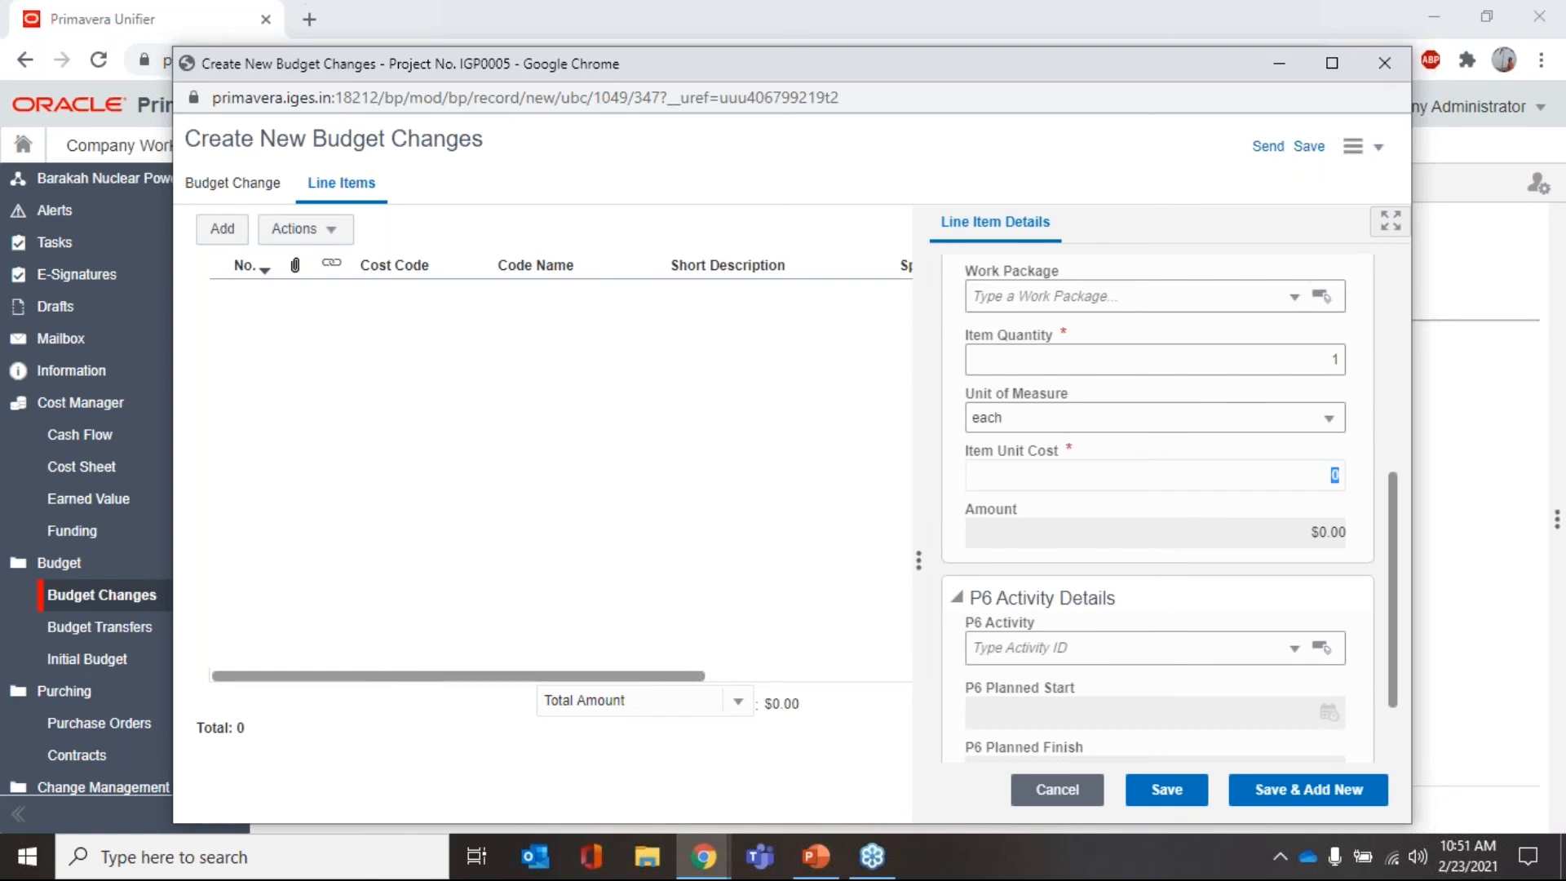
type("20000")
left_click(1248, 520)
- Browse the available P6 activities without assigning one, and save the line item
scroll(1182, 509, "down", 2)
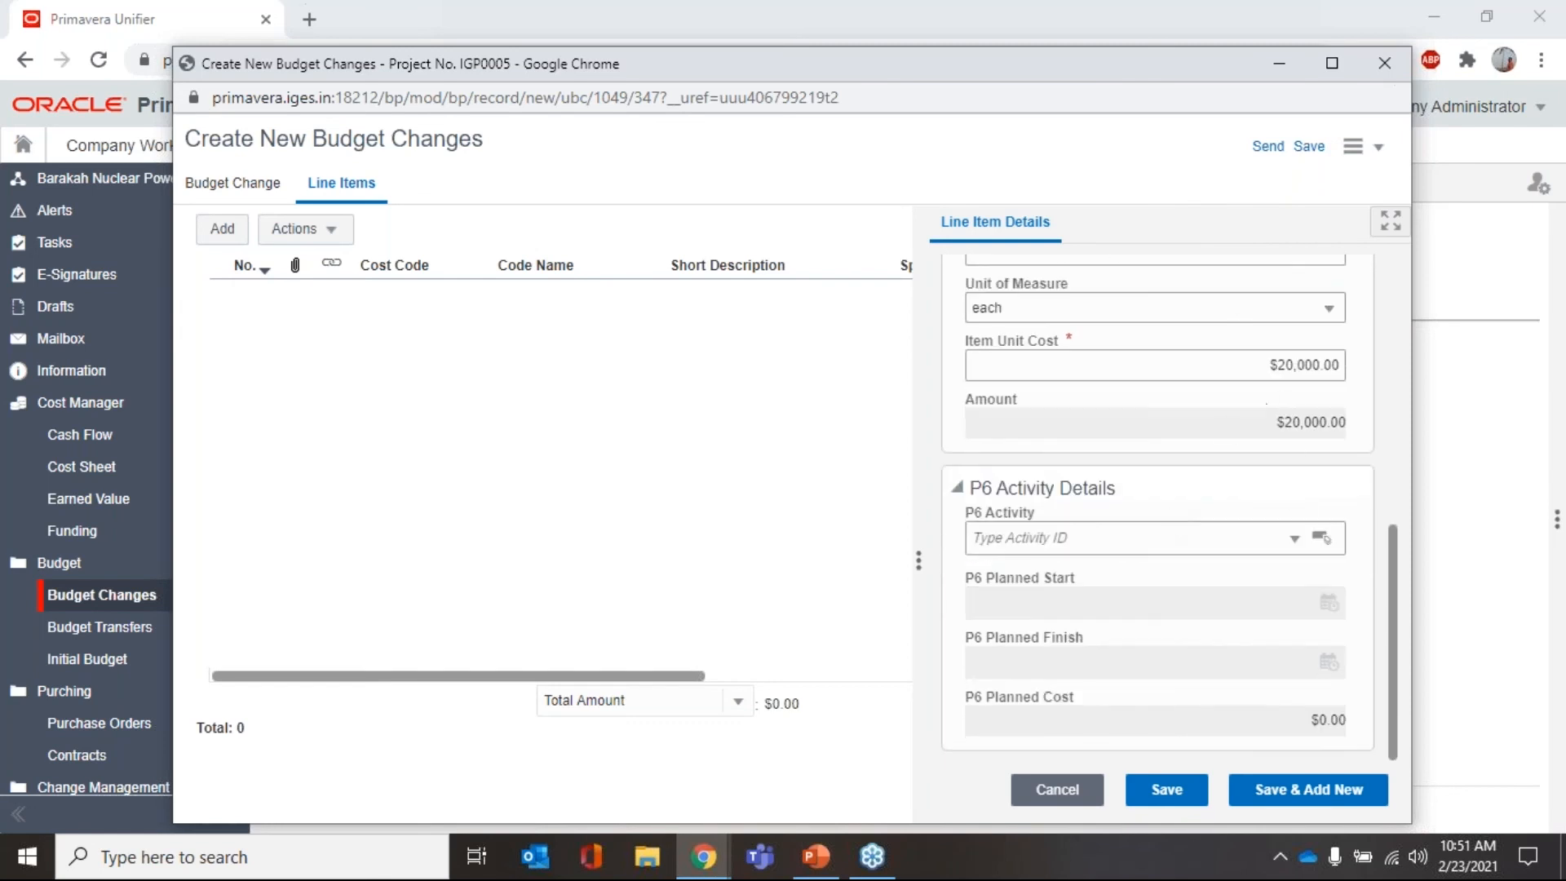
left_click(1331, 549)
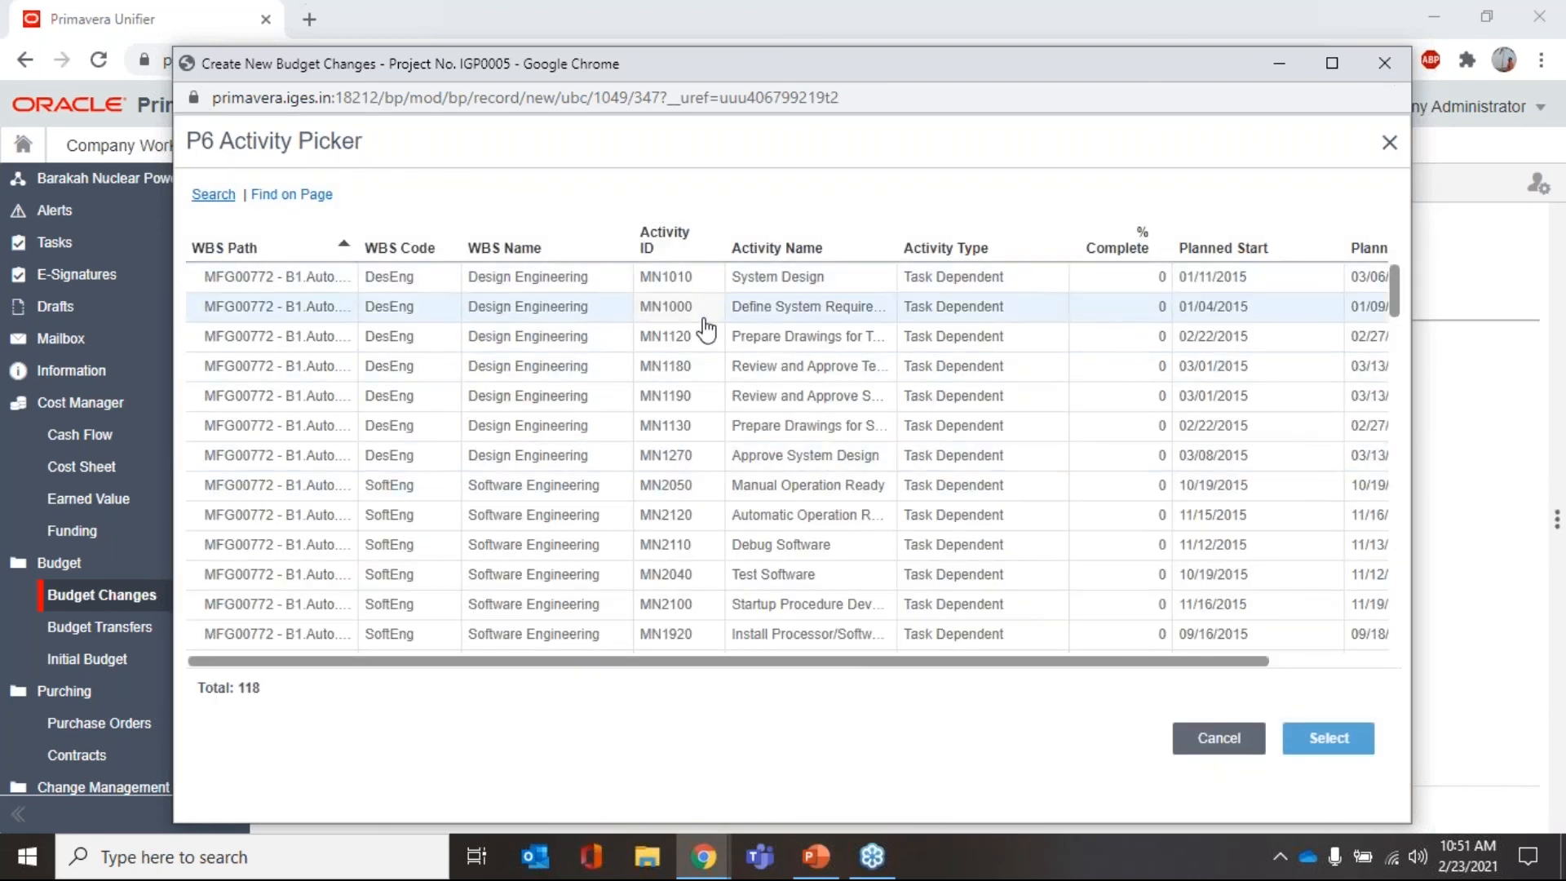
scroll(709, 339, "down", 2)
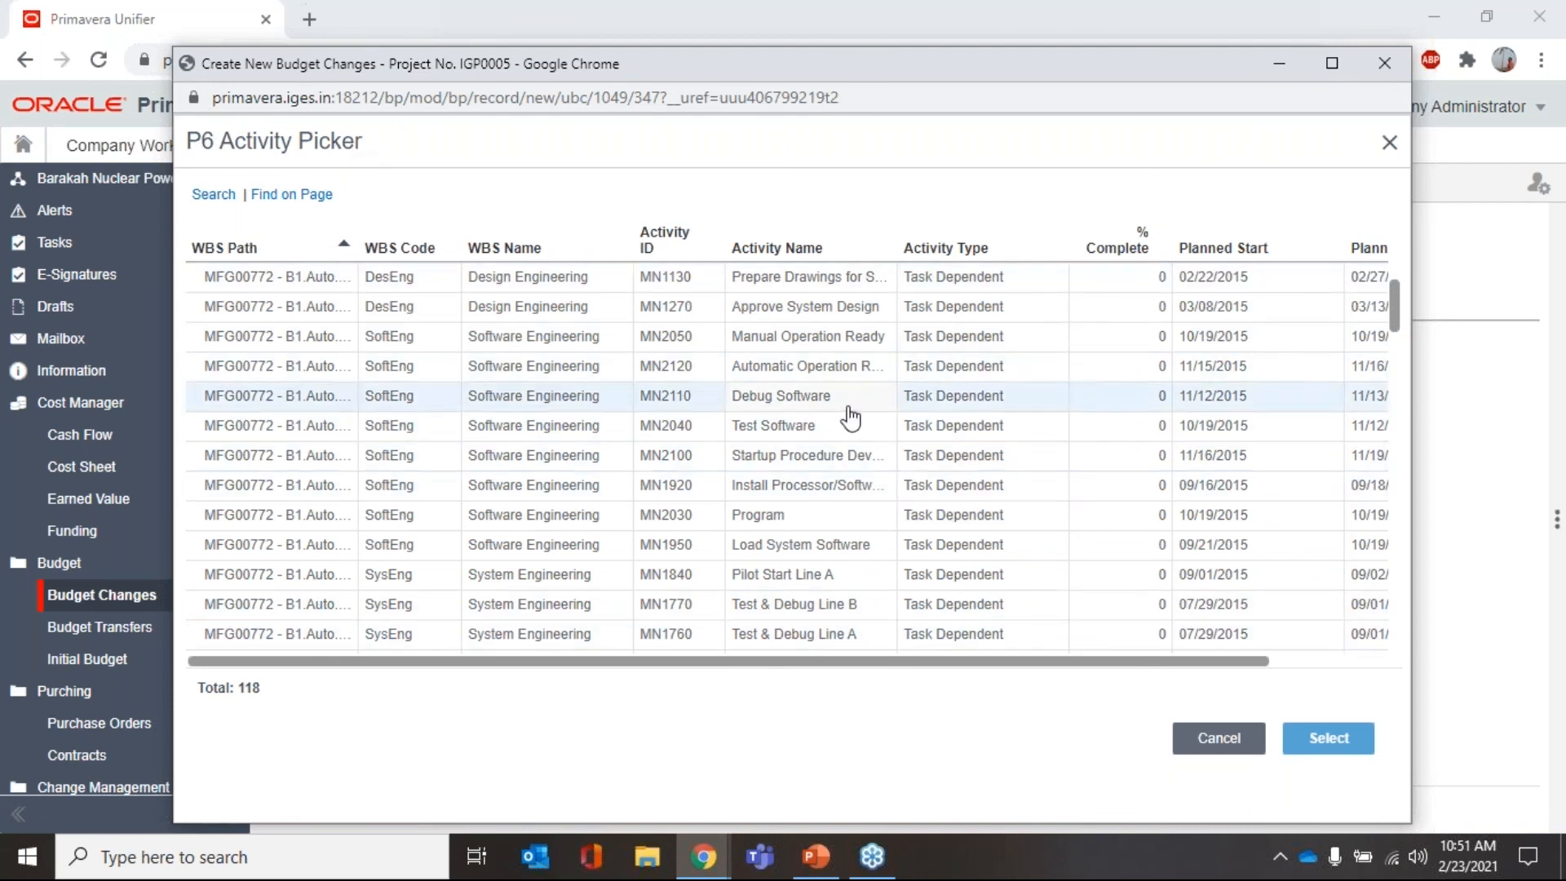
left_click(1209, 743)
left_click(1164, 788)
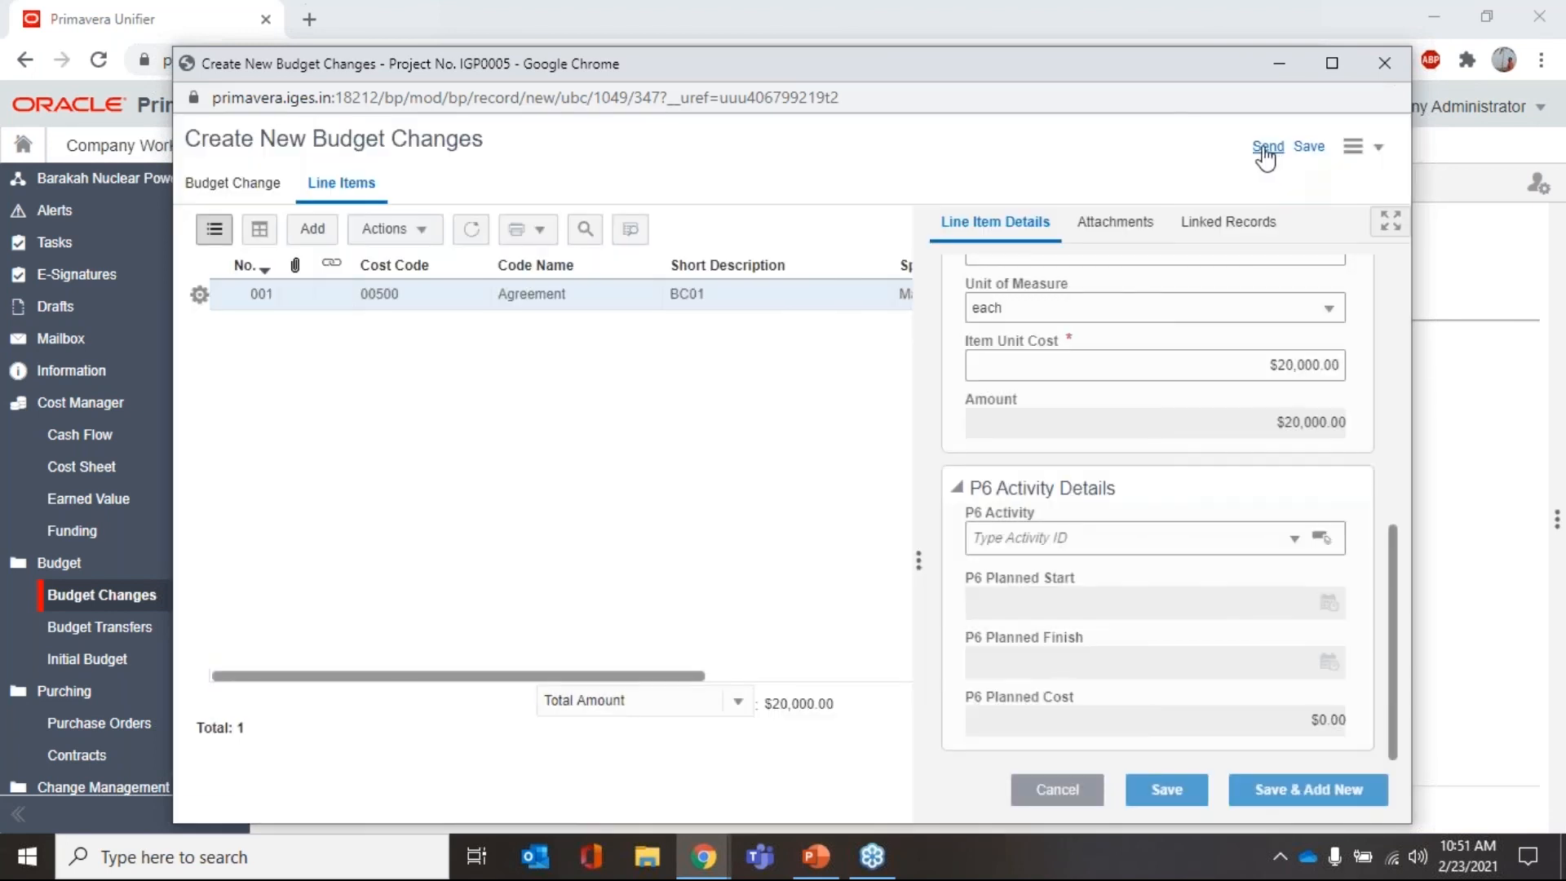
- Start sending the budget change with the Submit workflow action and search the recipients for admin
left_click(1268, 146)
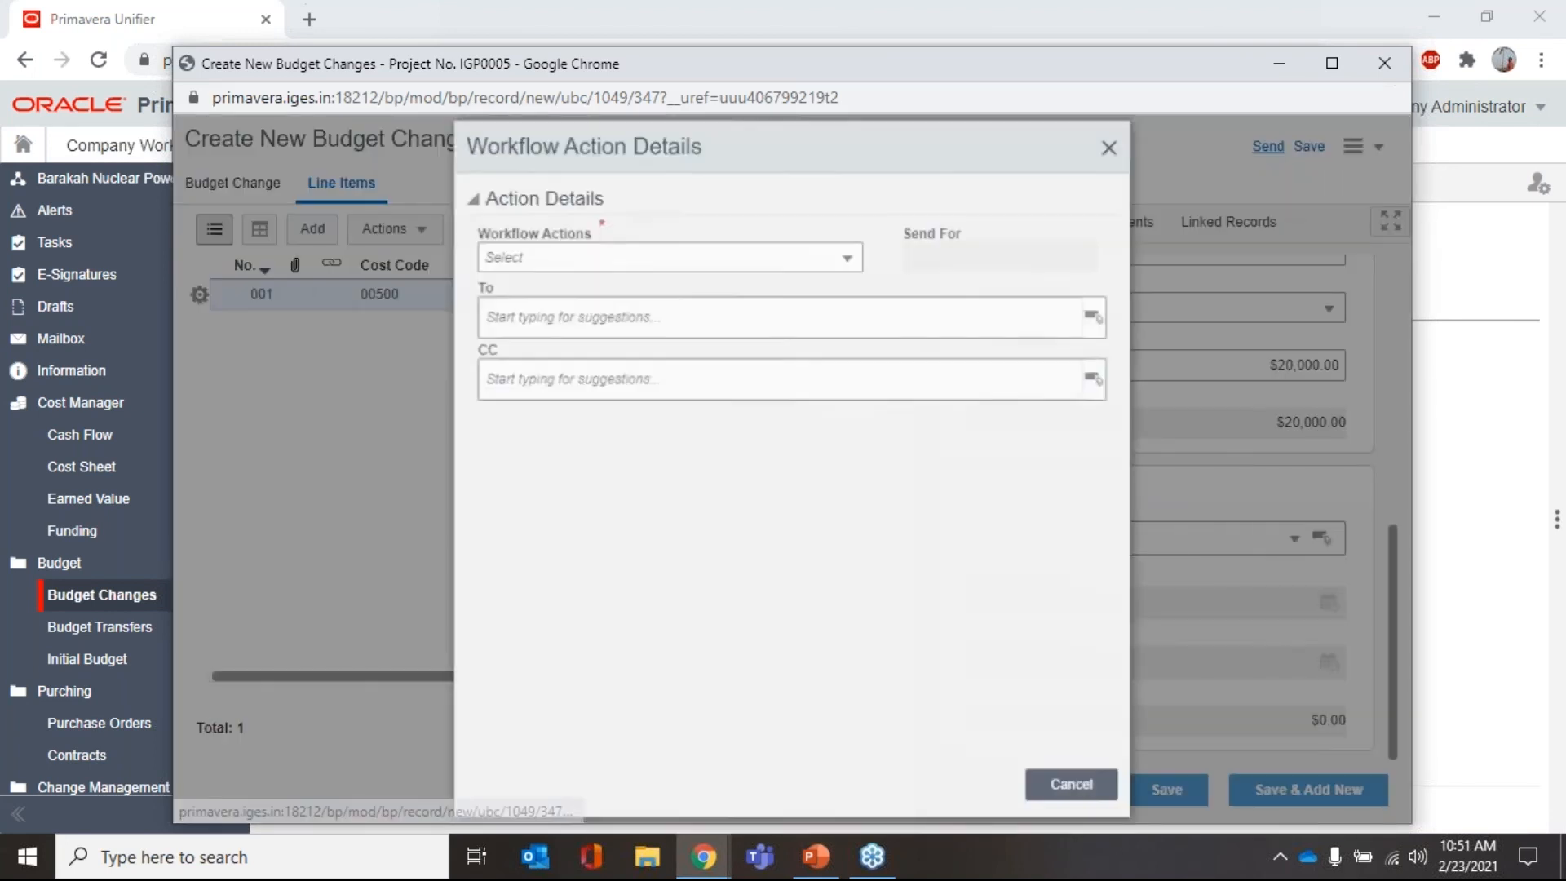
left_click(674, 255)
left_click(714, 318)
type("ad")
key("BackSpace")
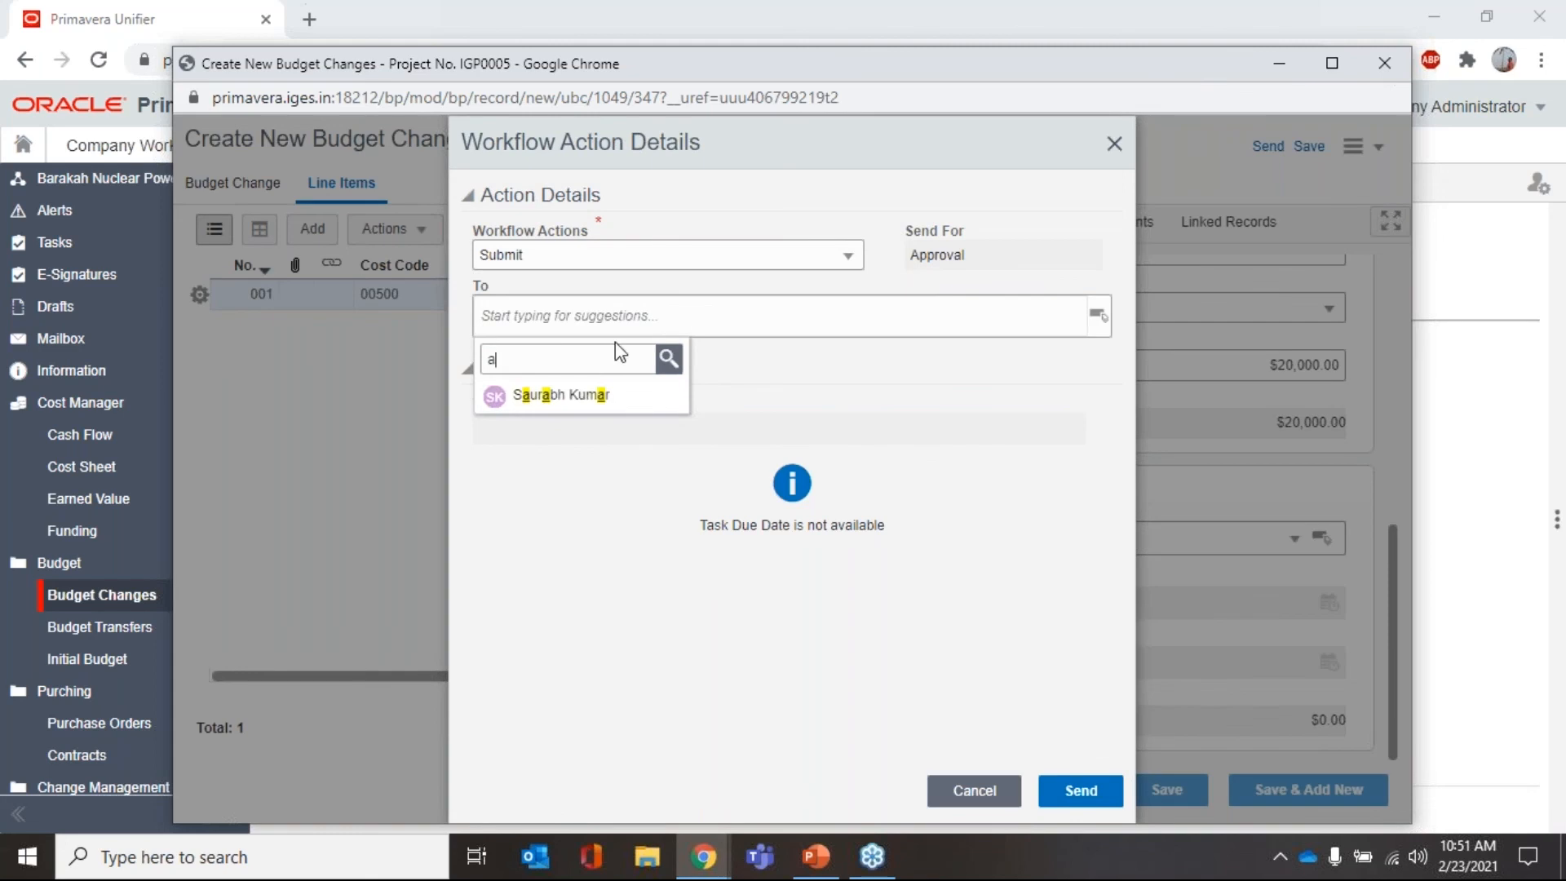
type("dmin")
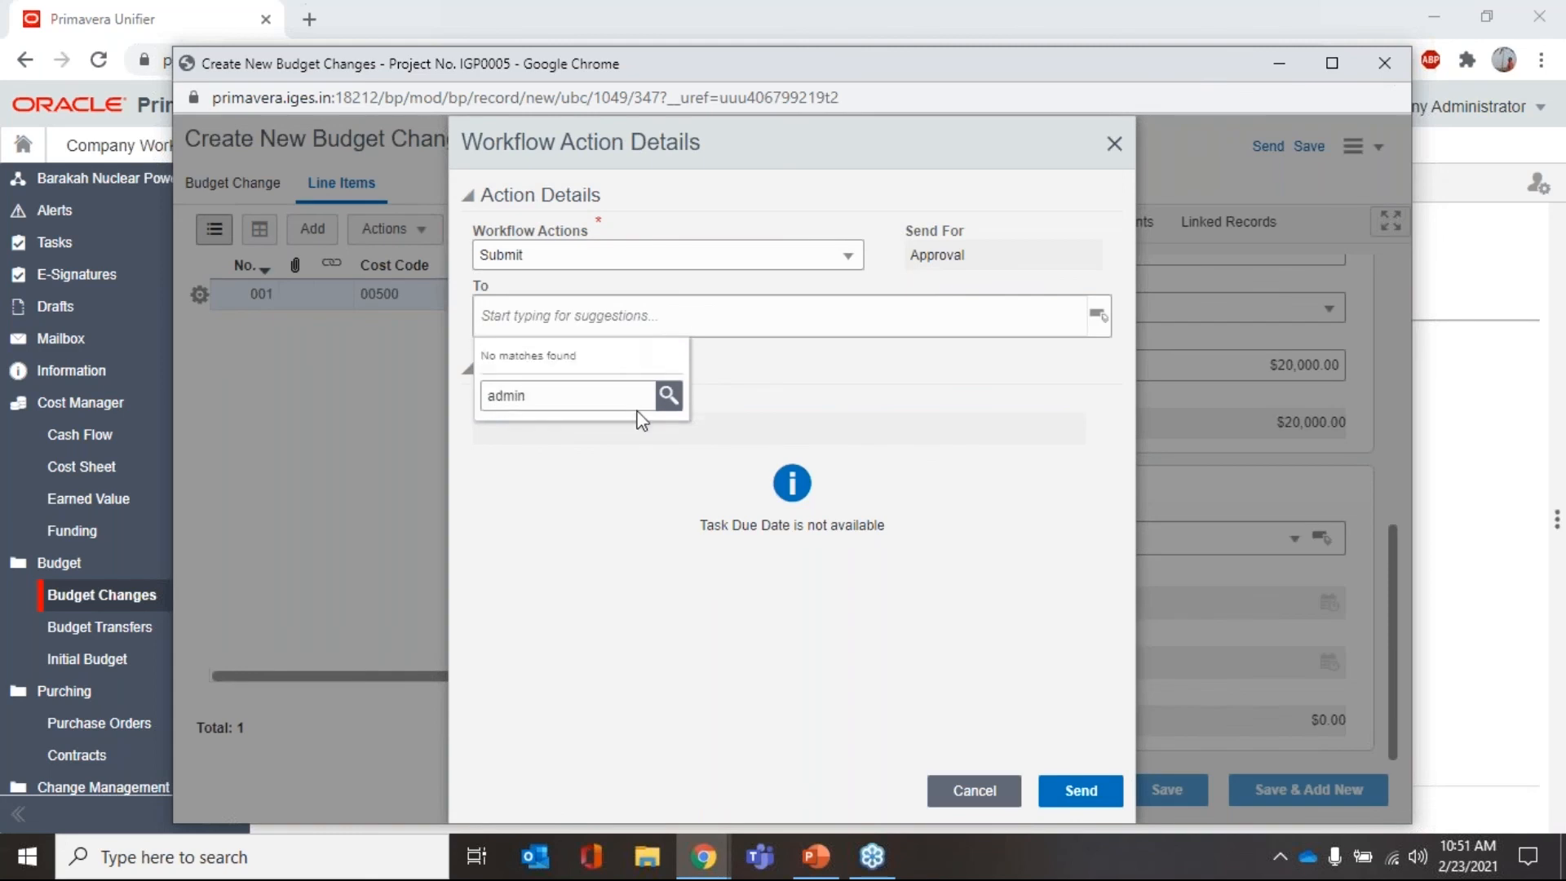
- Pick the available user as the recipient and send the budget change for approval
left_click(1103, 321)
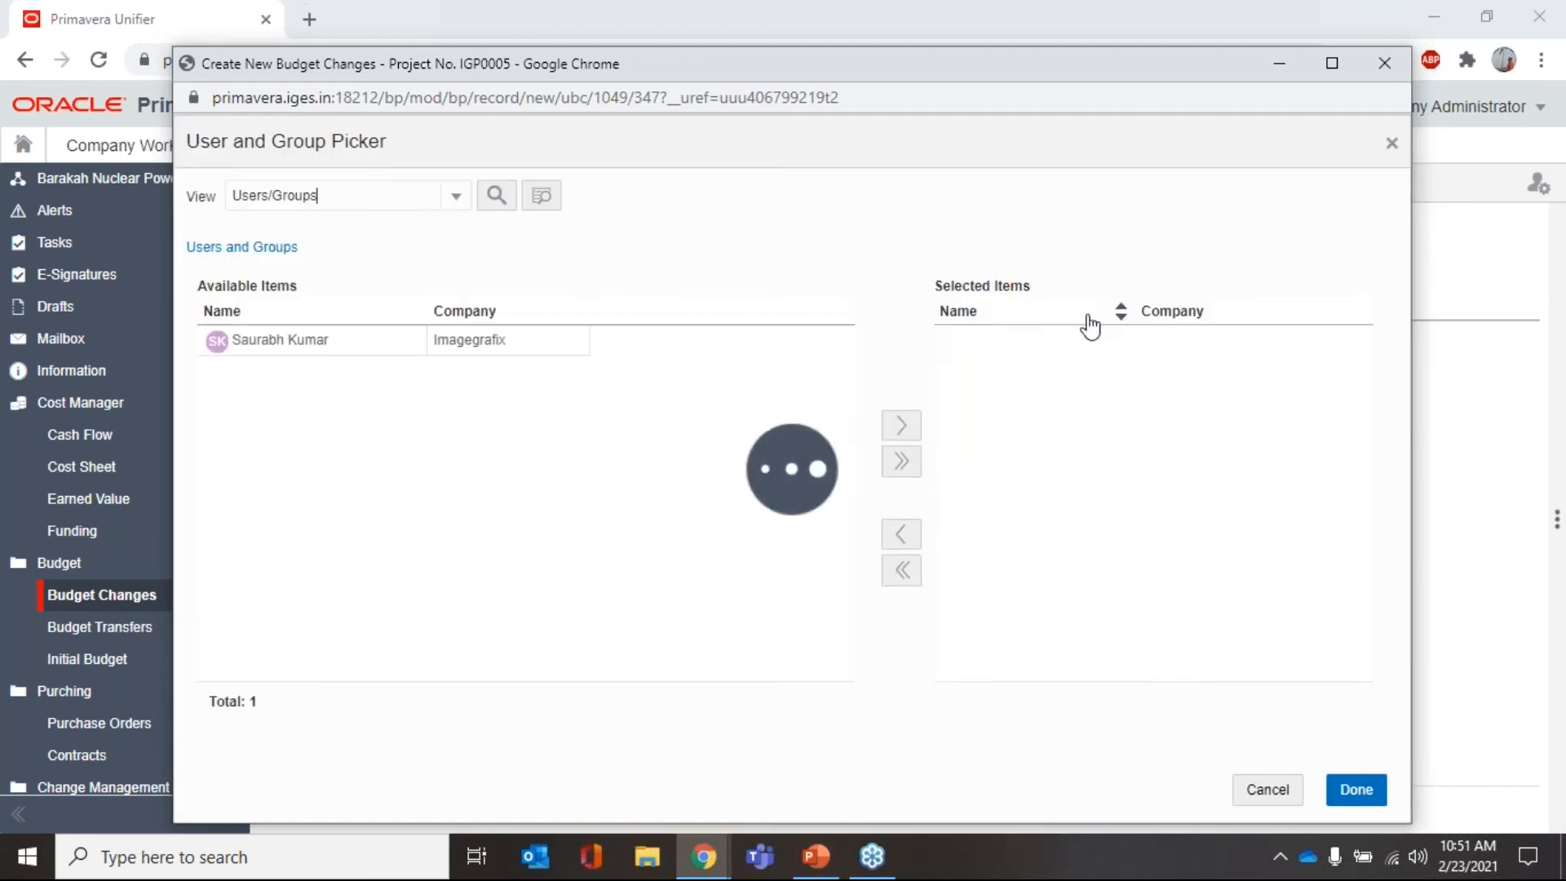
left_click(441, 351)
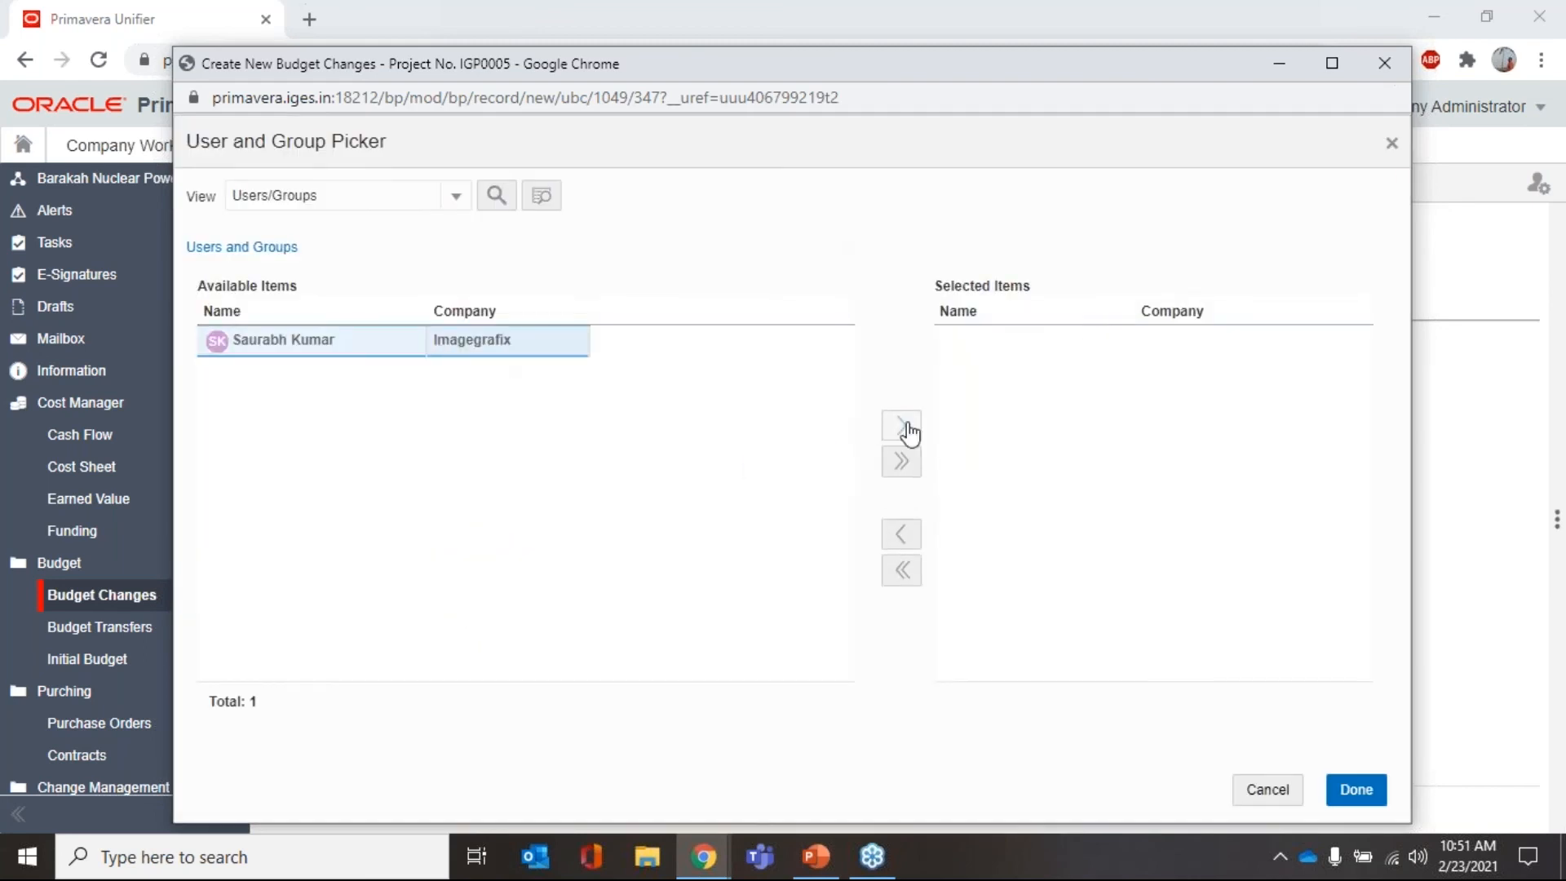
left_click(901, 425)
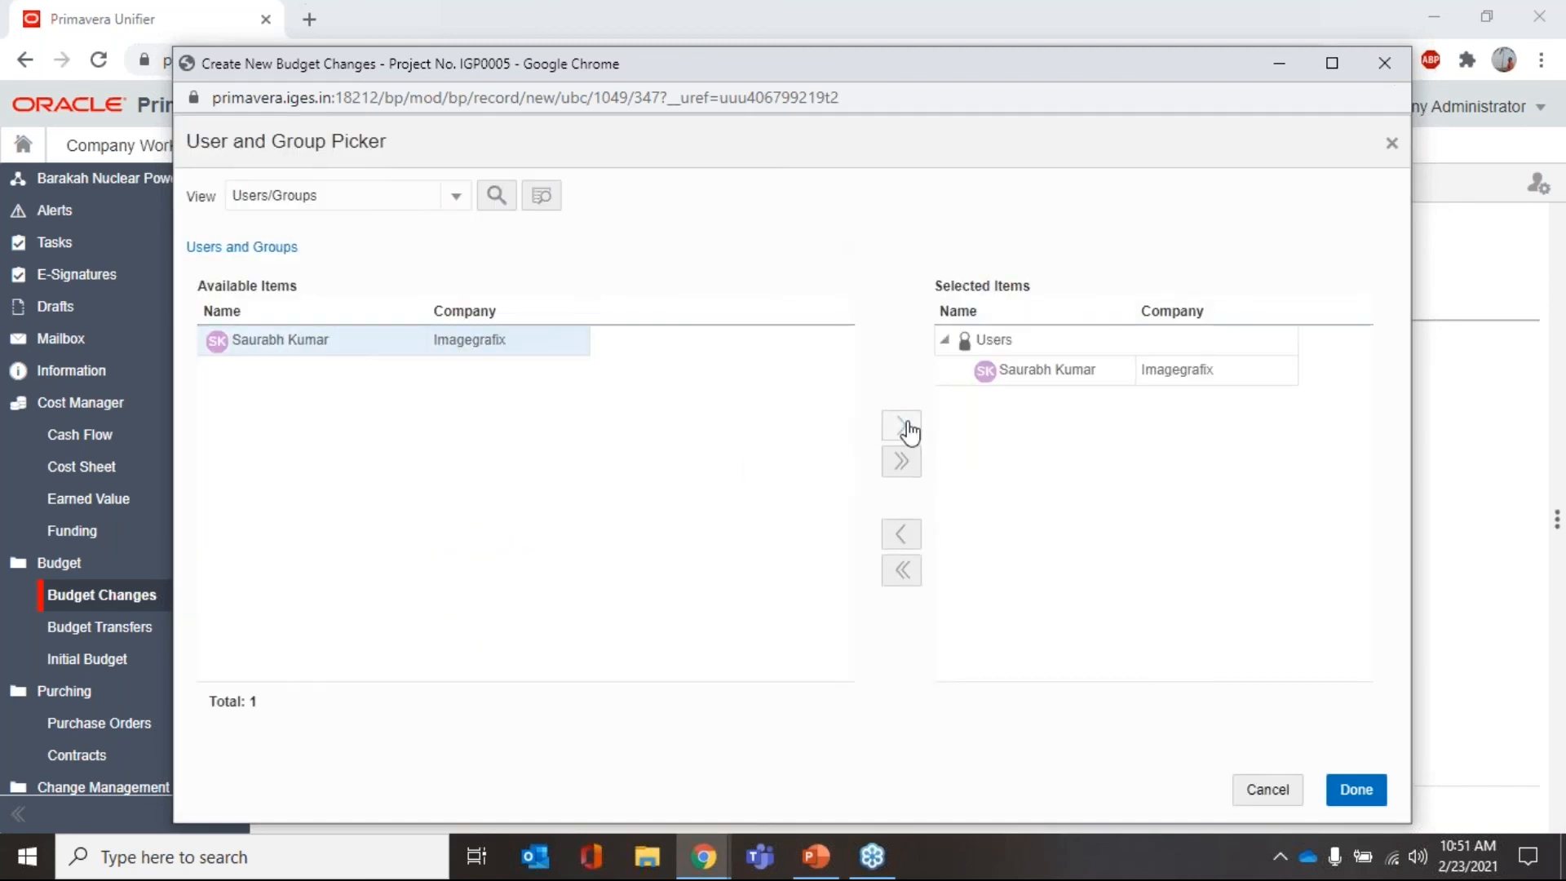
left_click(1347, 789)
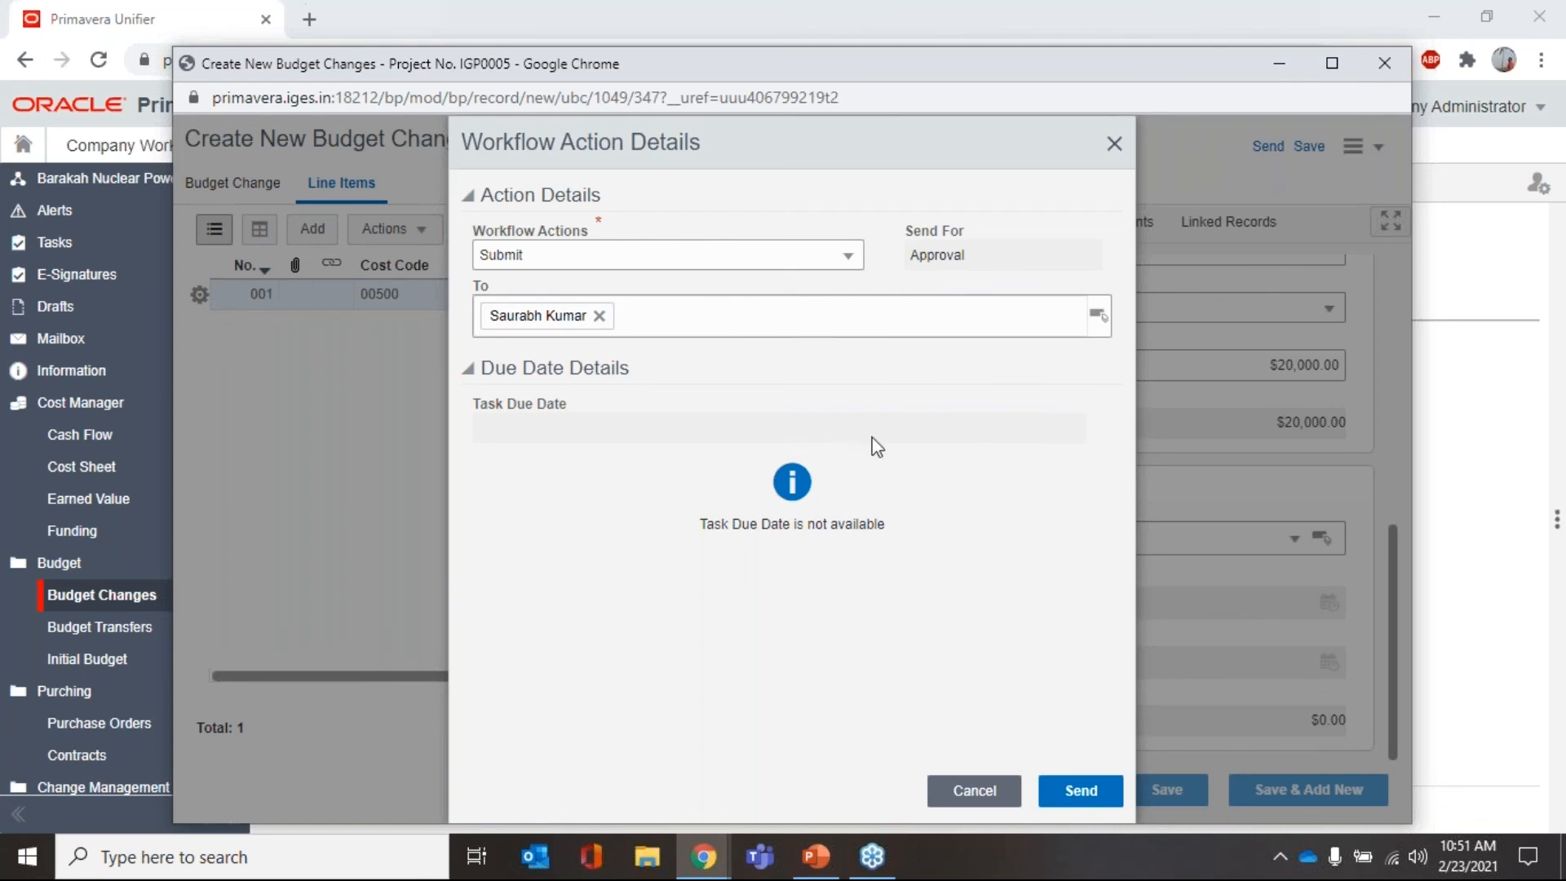
left_click(1090, 805)
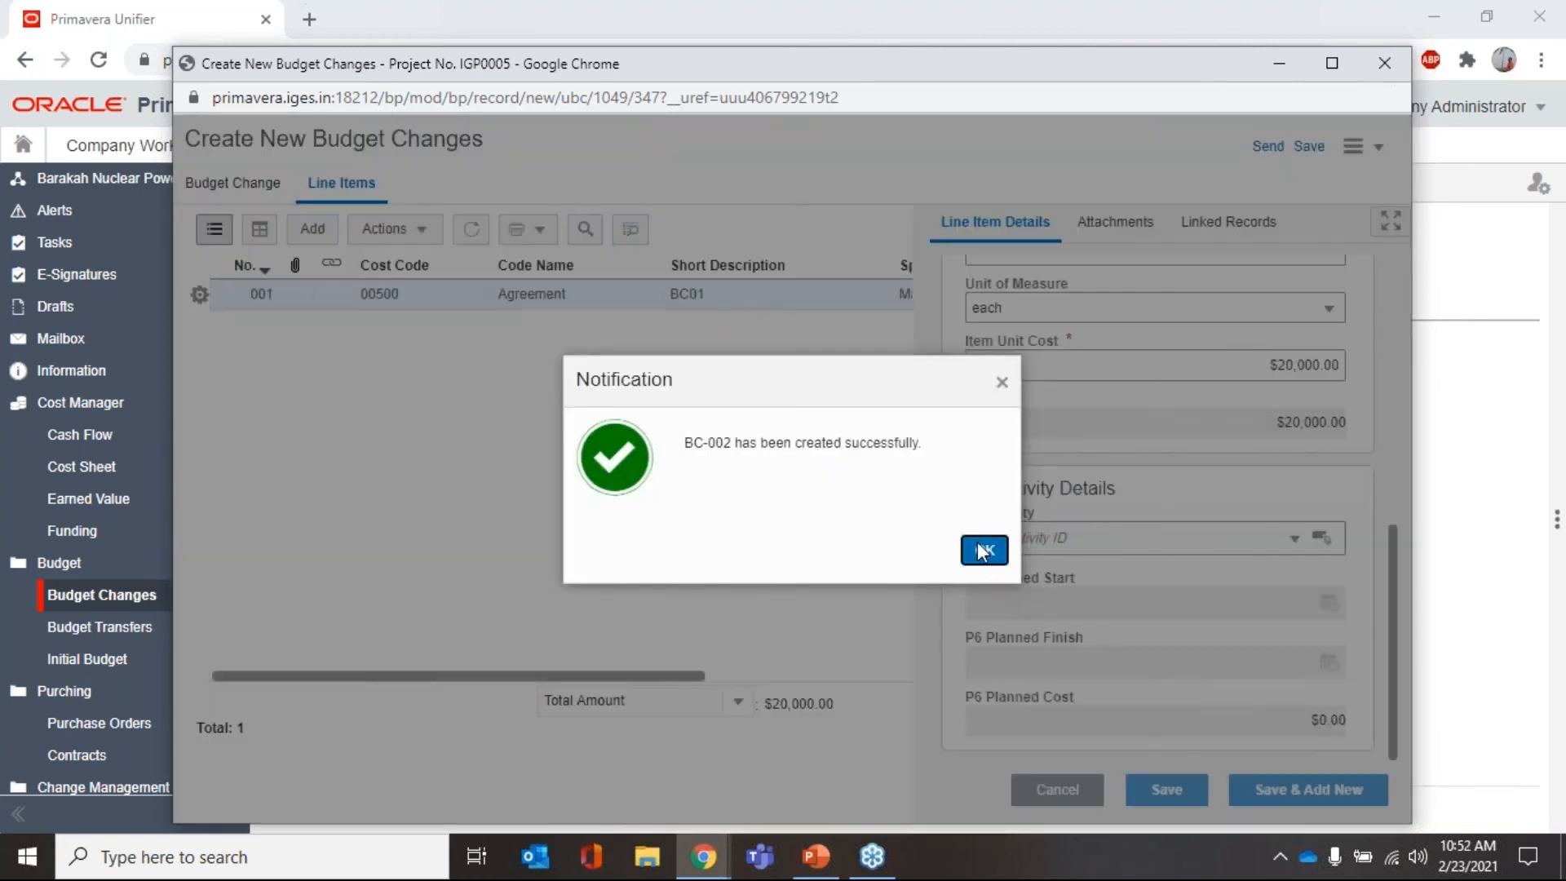
left_click(982, 551)
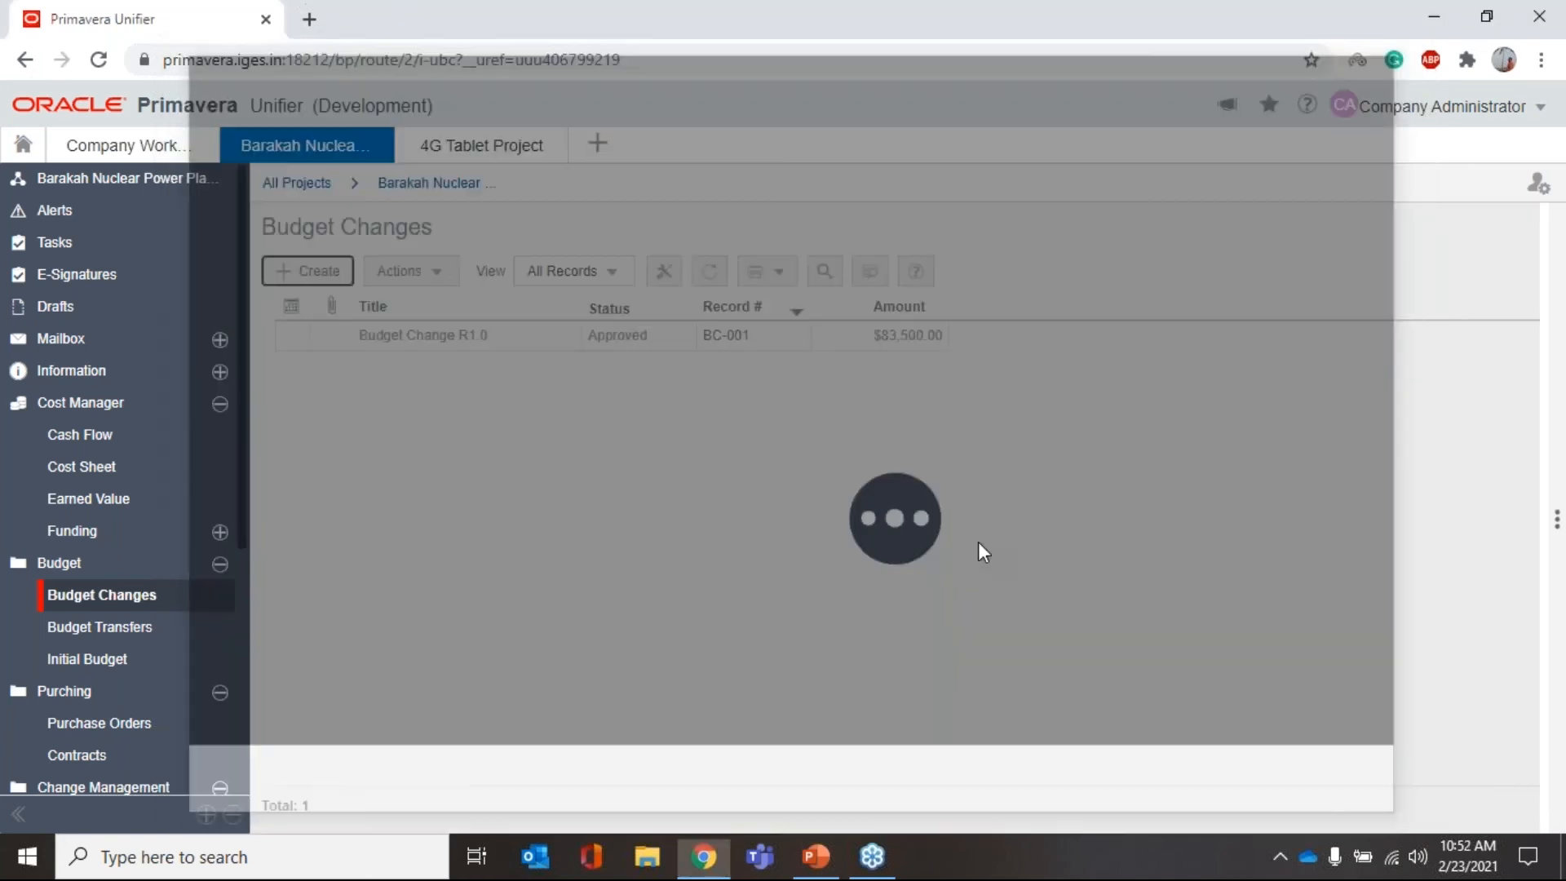
- Check the project's task list, open the cost sheet and refresh its figures
left_click(79, 242)
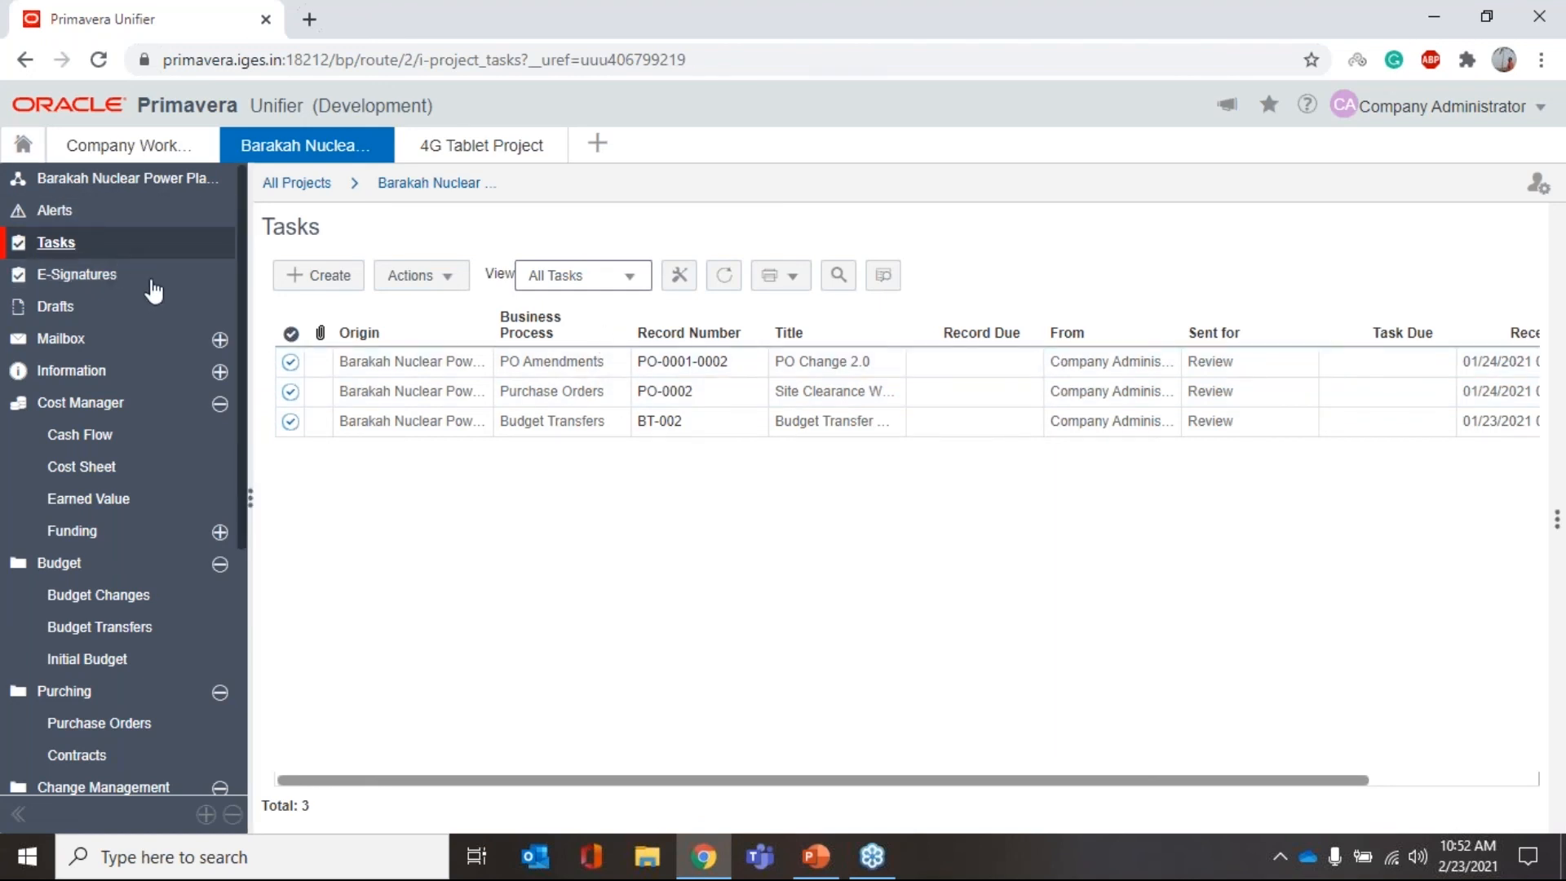
left_click(124, 475)
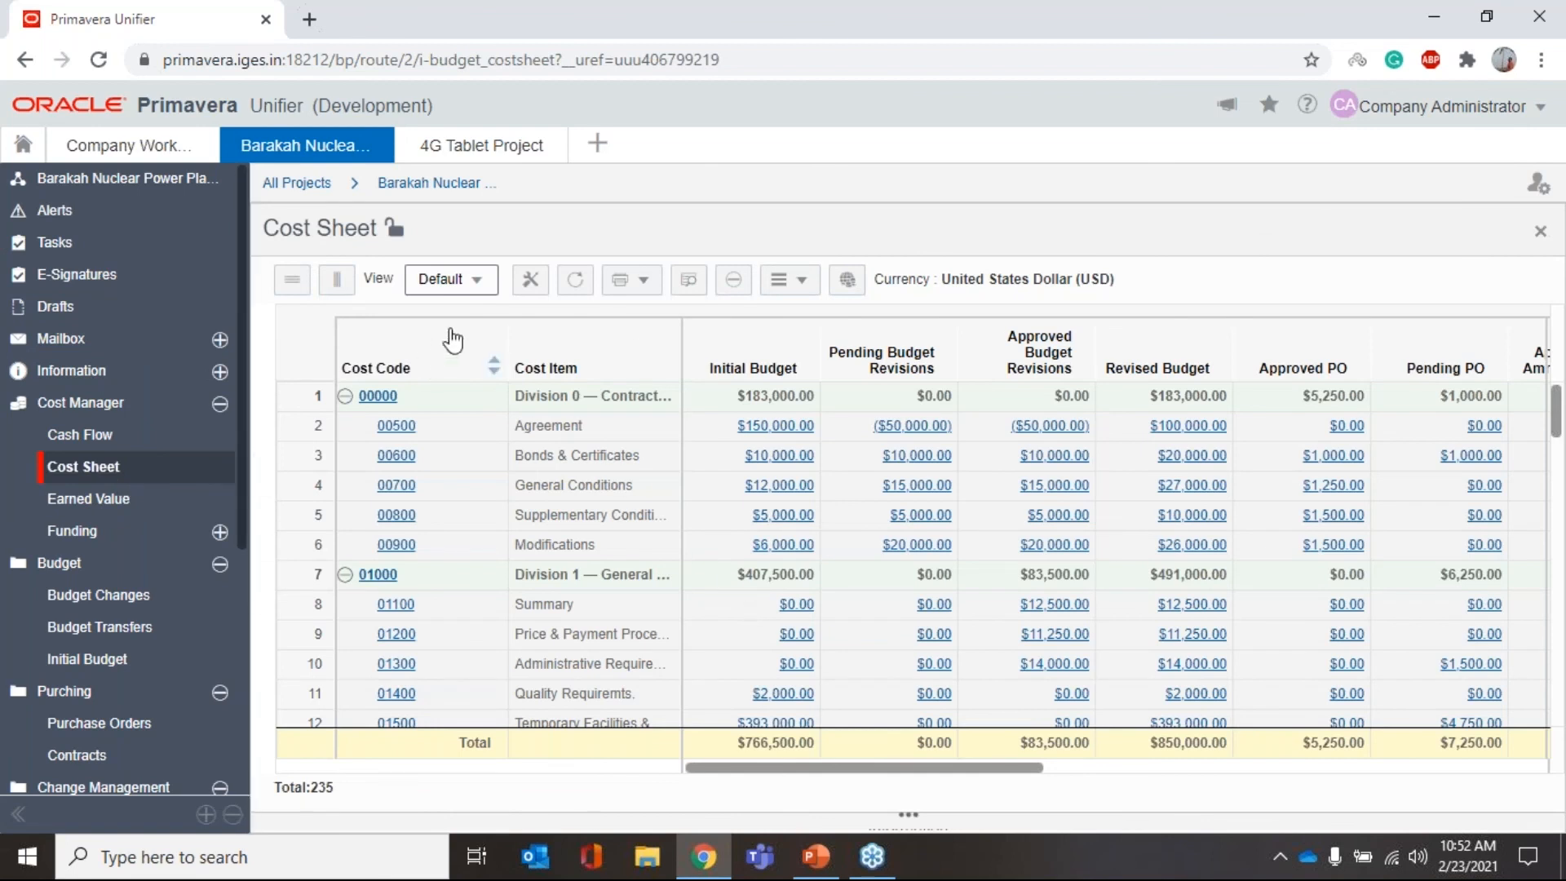
left_click(577, 282)
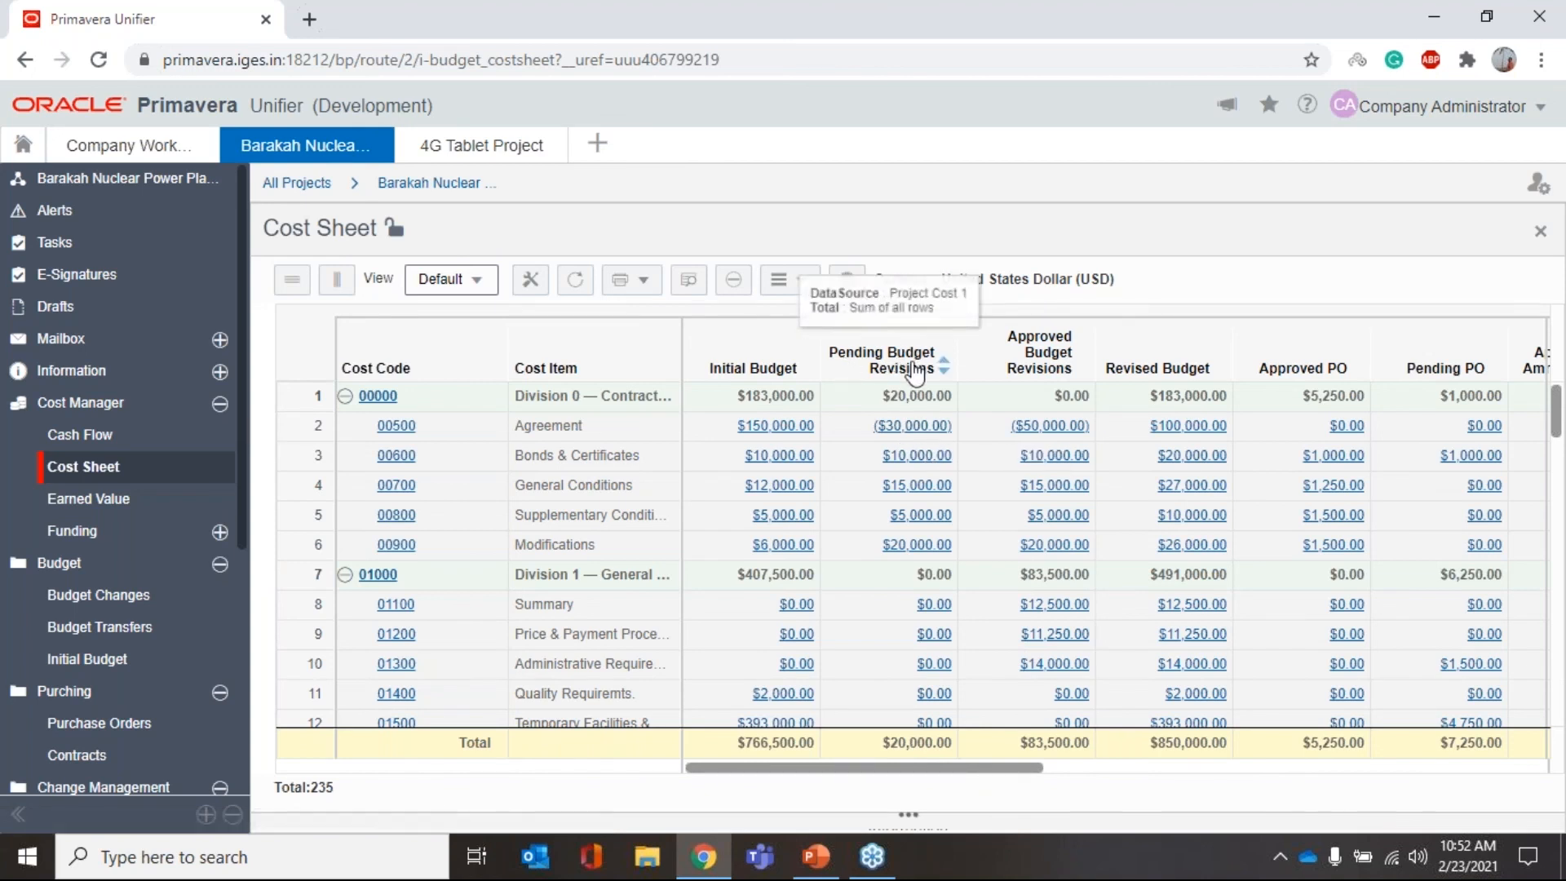
- Review the transactions behind cost code 00500's Pending Budget Revisions, including the BC02 entry, and return to the full cost sheet
left_click(912, 439)
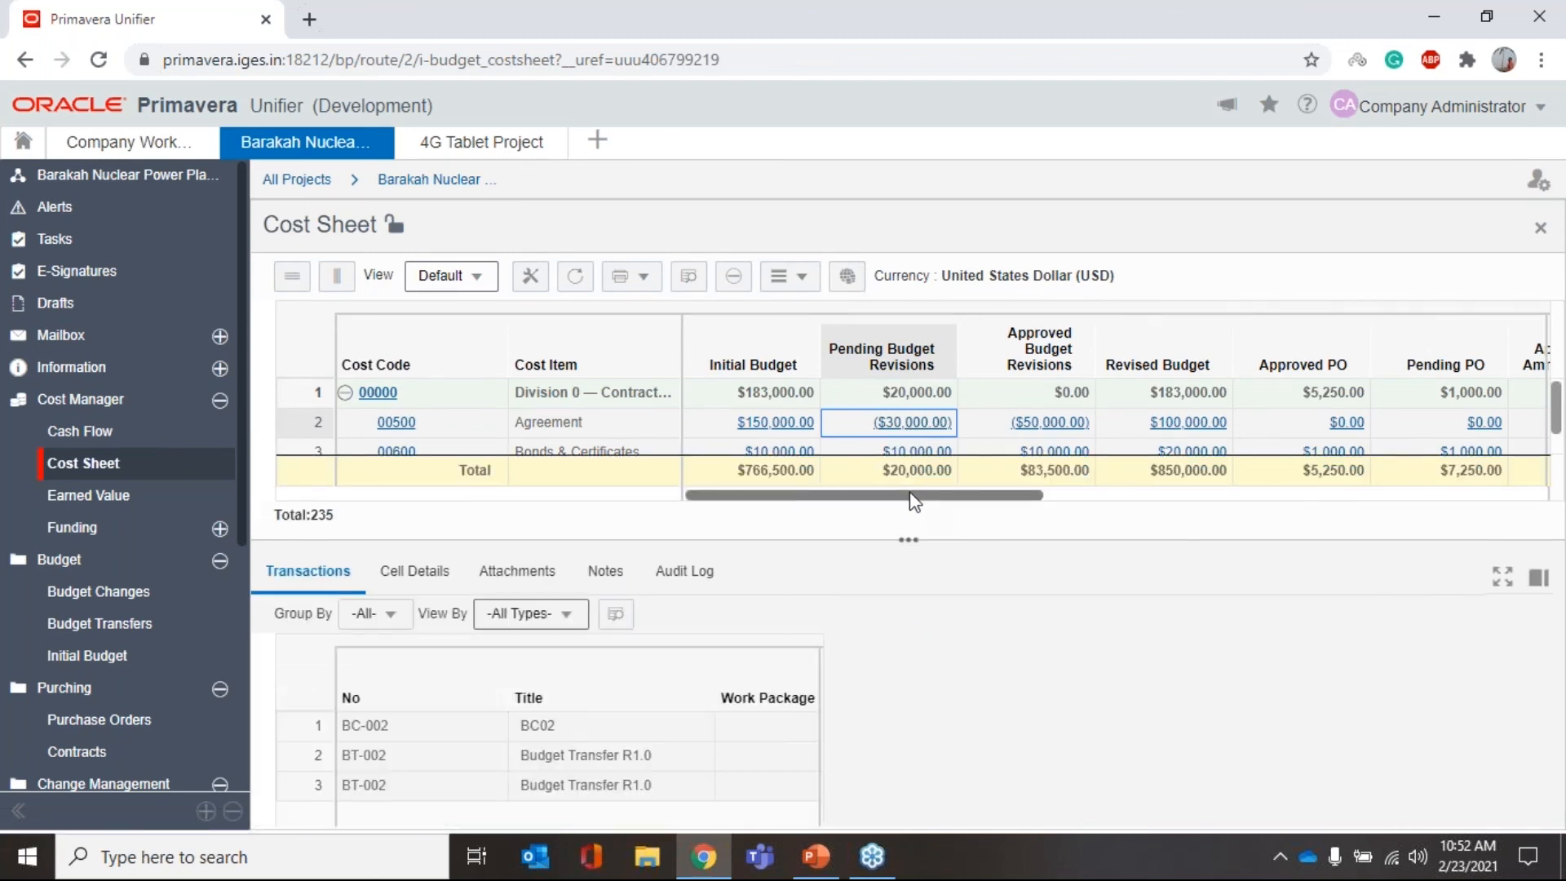
left_click(608, 791)
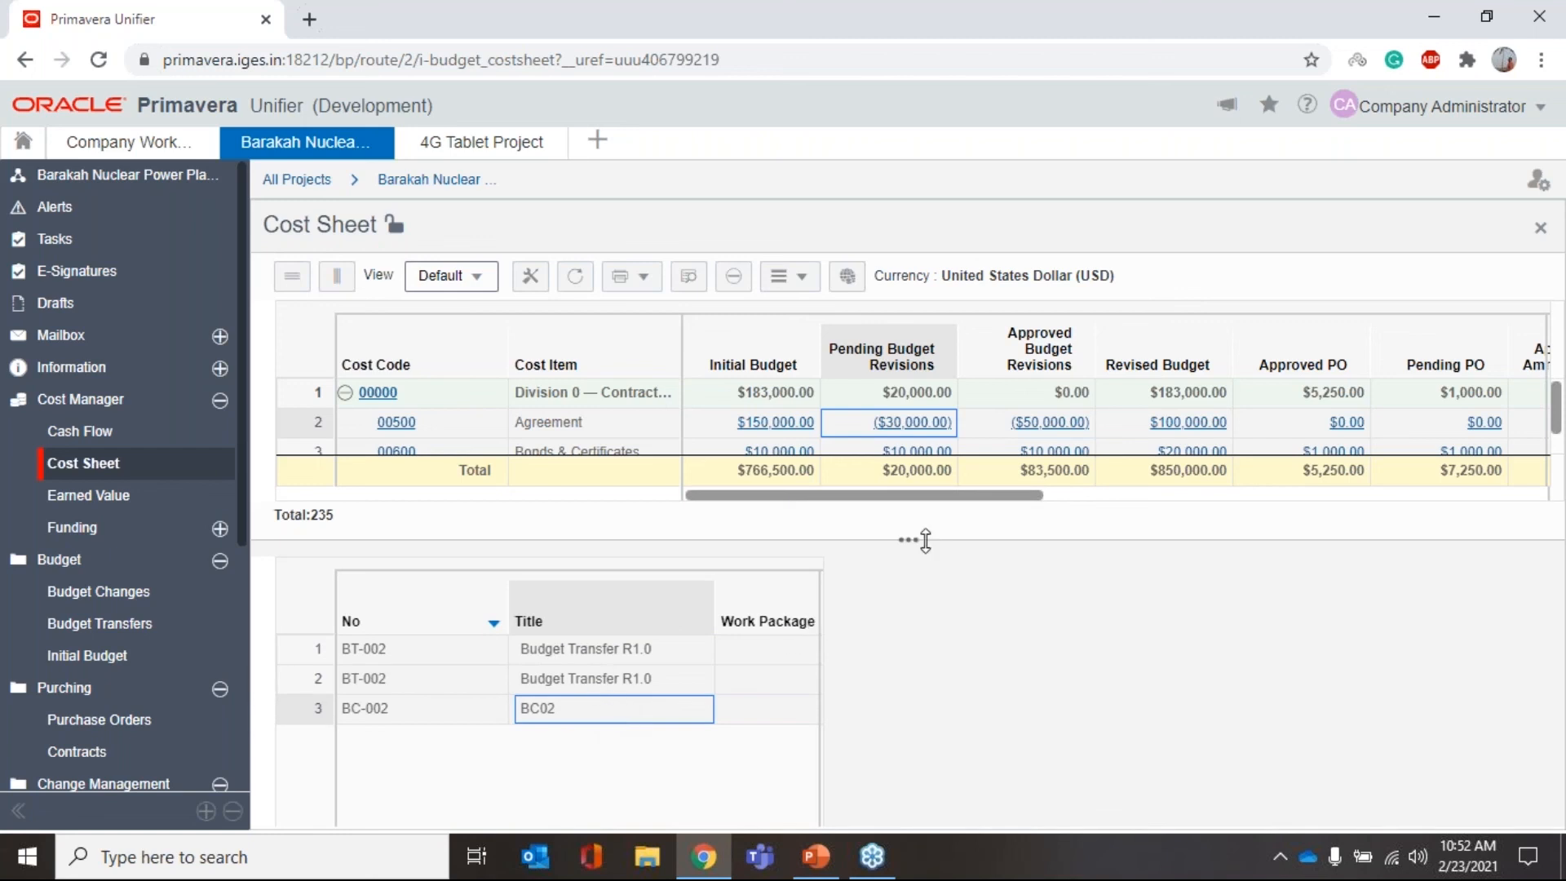
left_click_drag(911, 551, 908, 475)
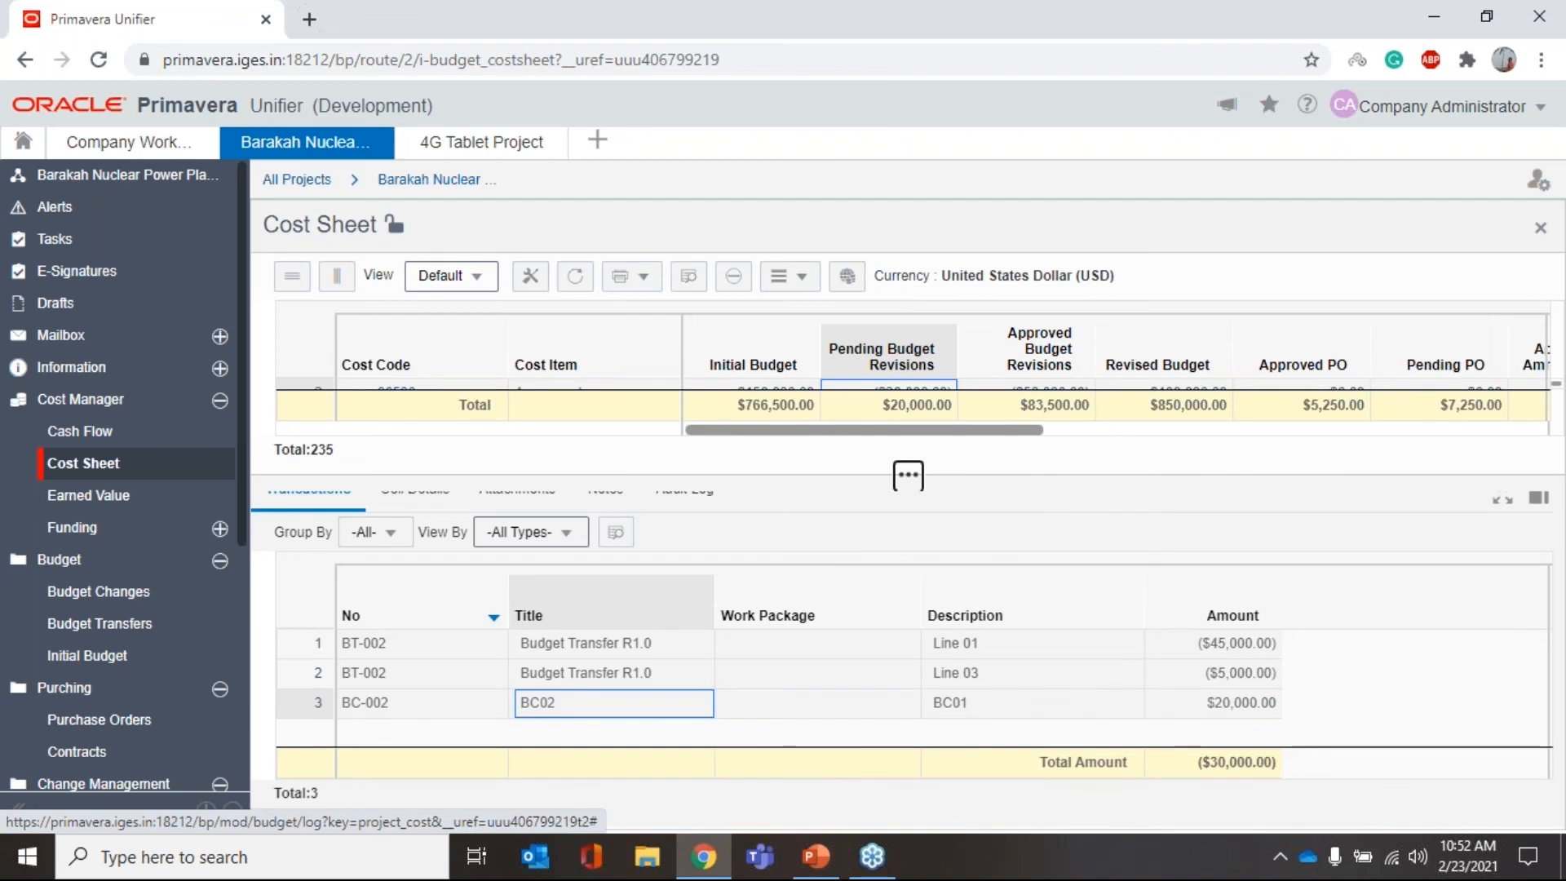
left_click(908, 475)
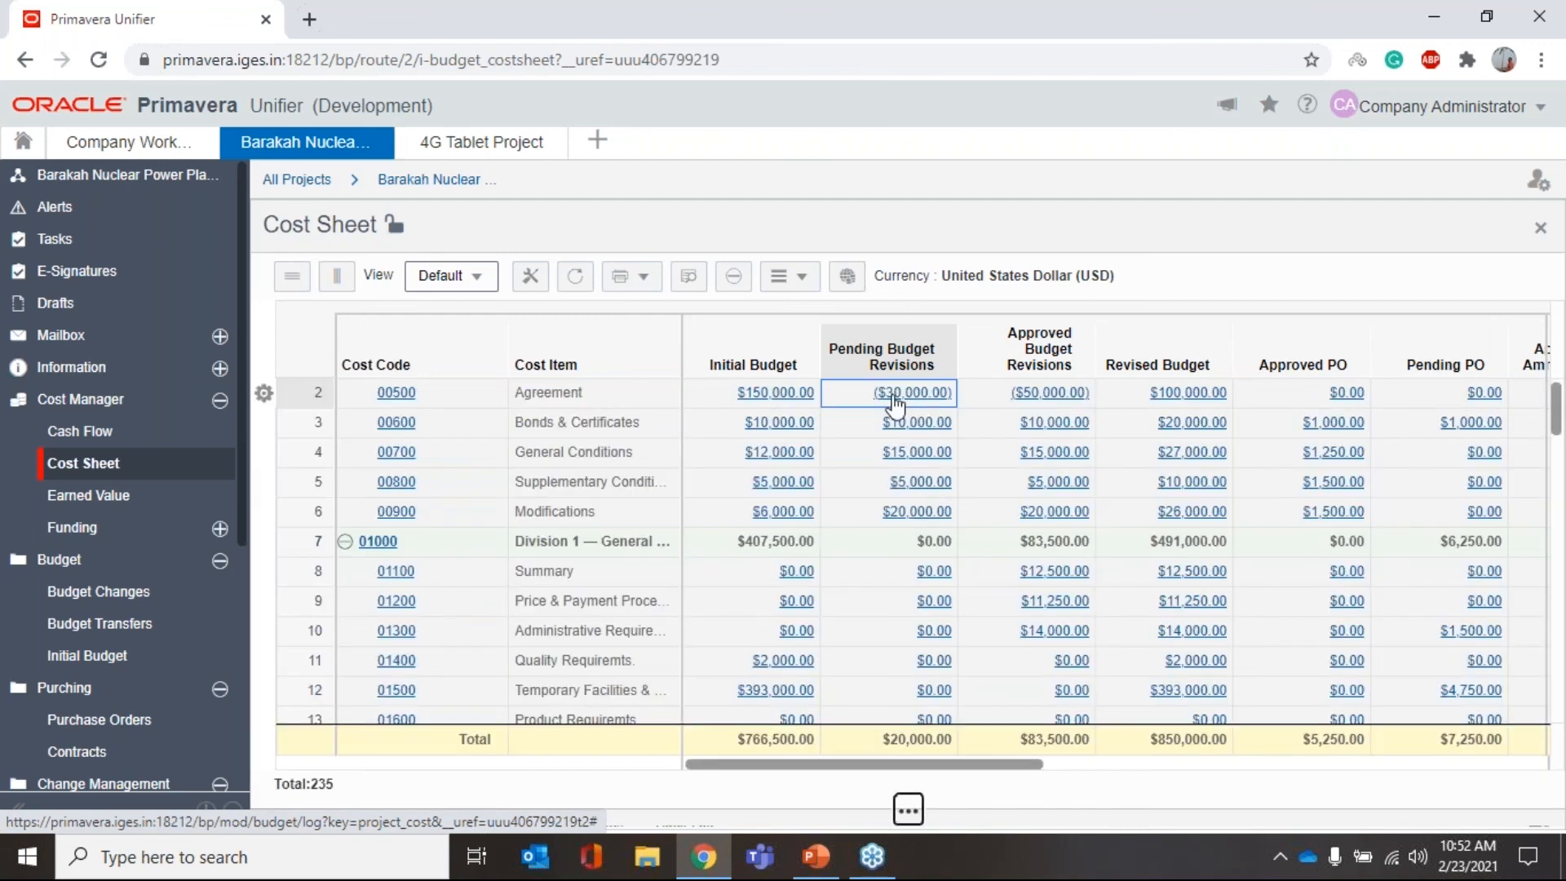
left_click(894, 398)
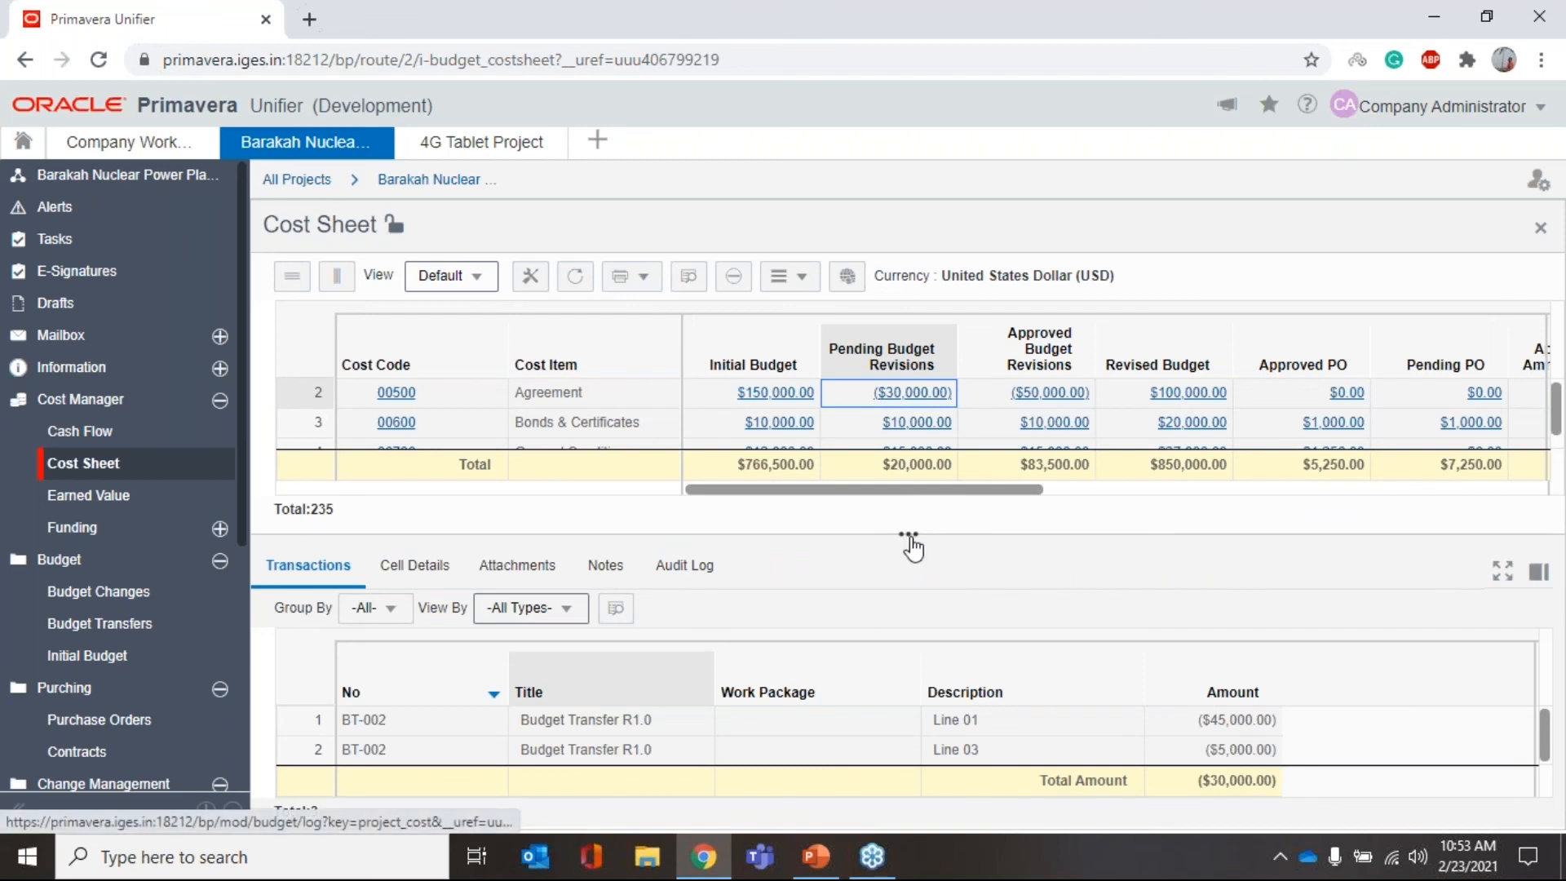
left_click_drag(911, 542, 908, 381)
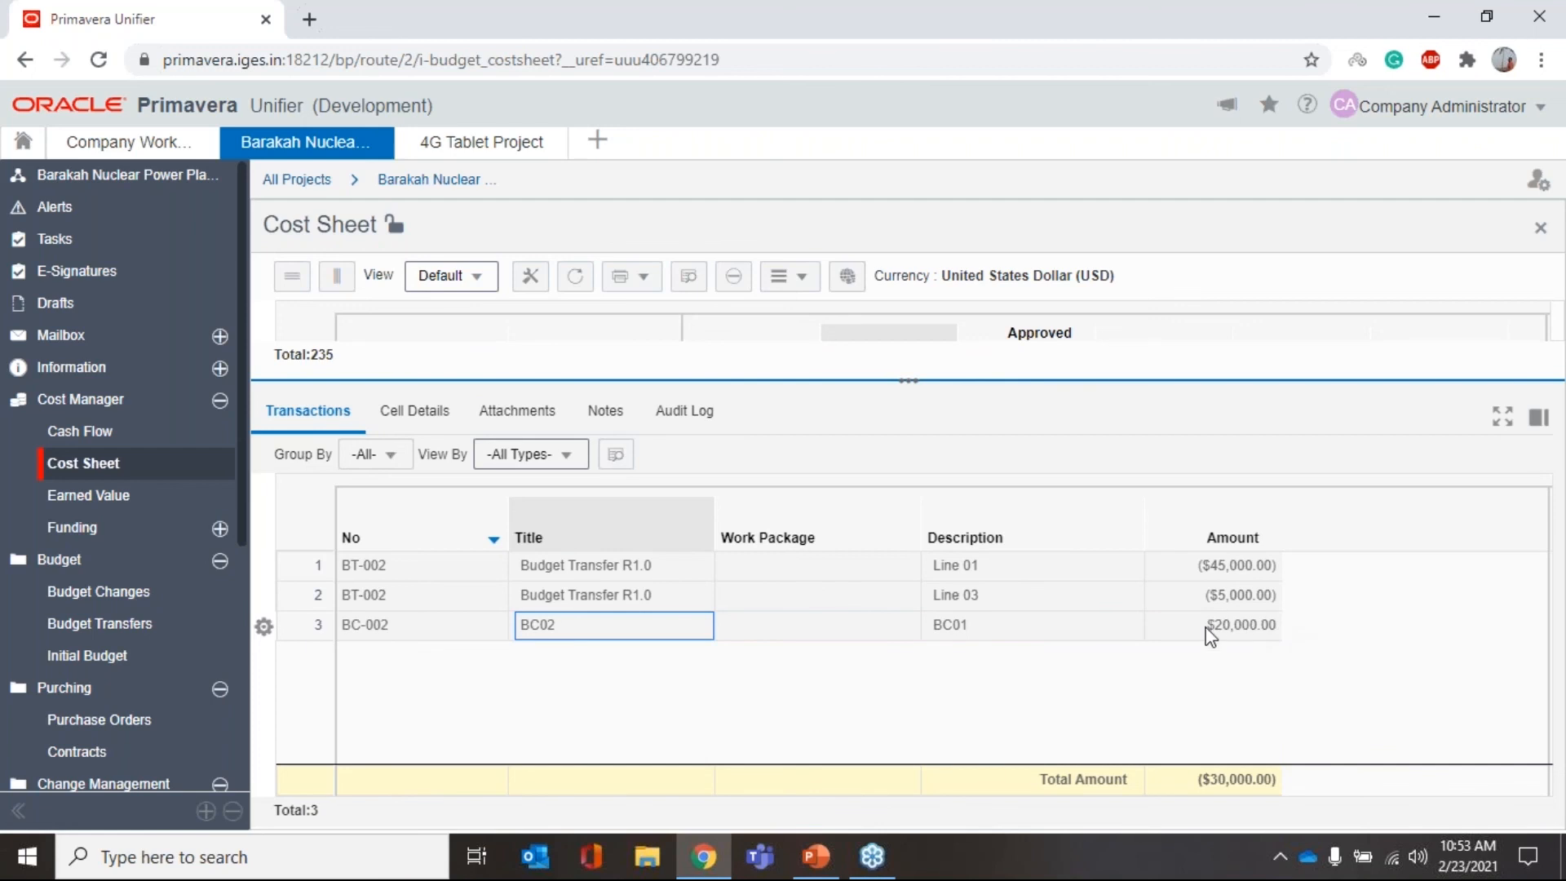
left_click(909, 388)
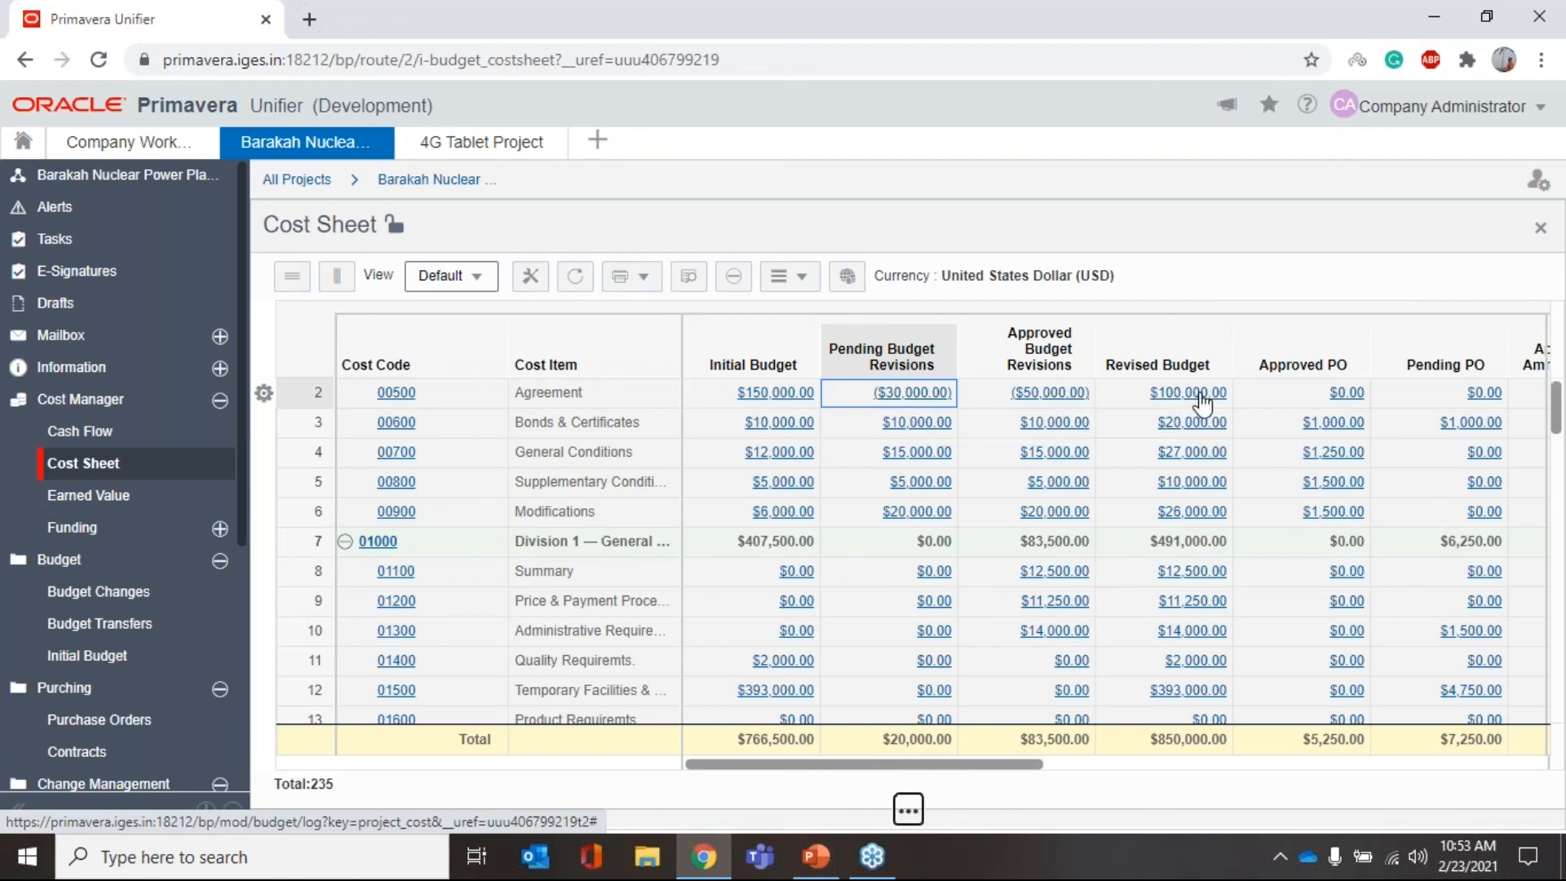
scroll(1202, 400, "up", 1)
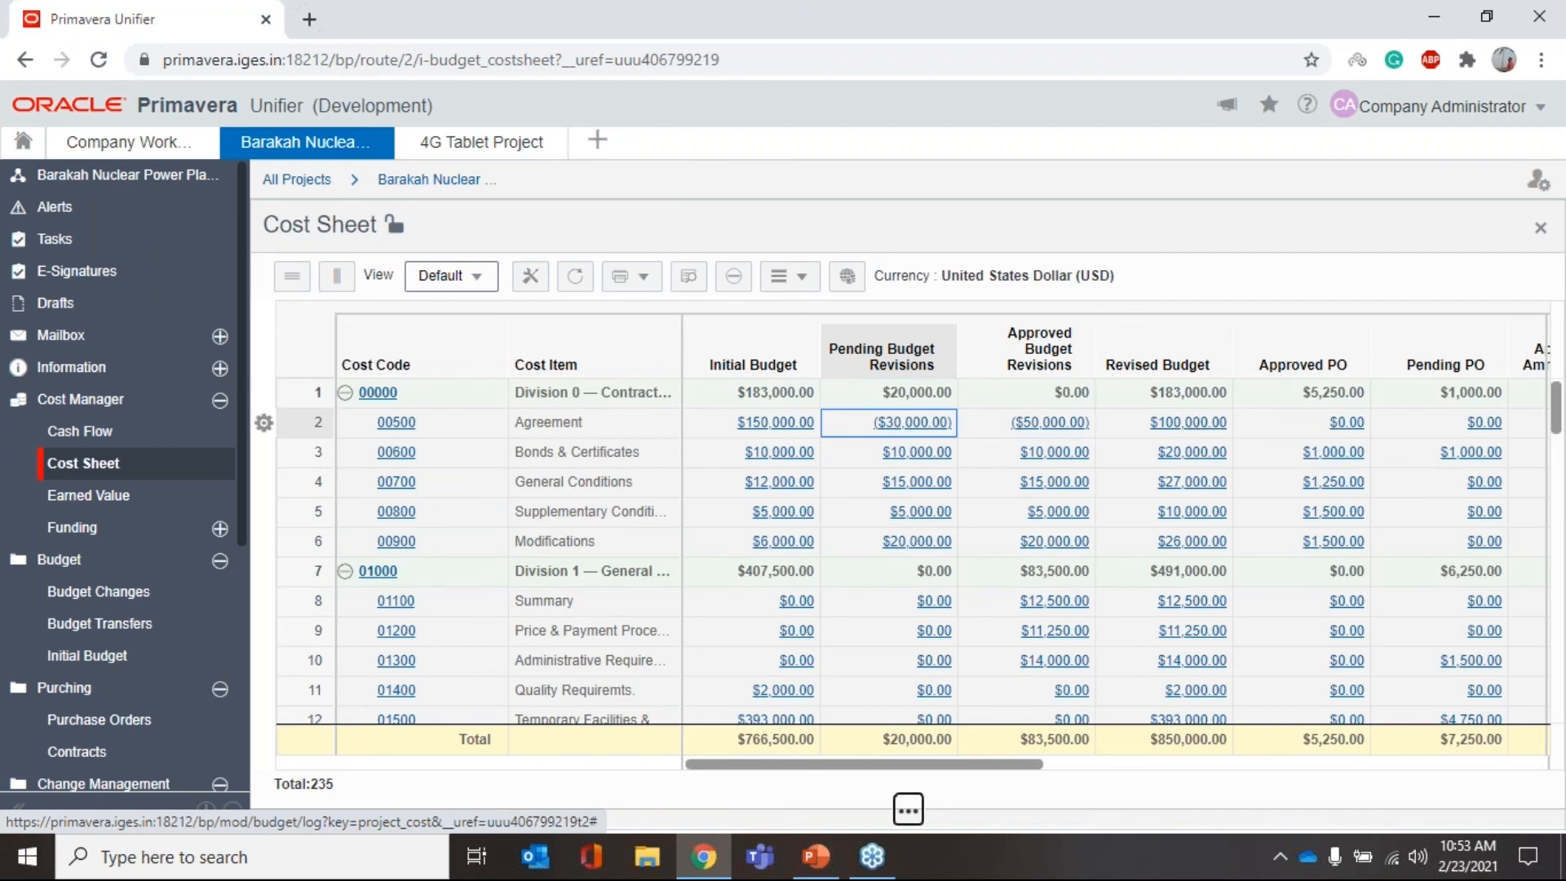
left_click_drag(980, 766, 872, 746)
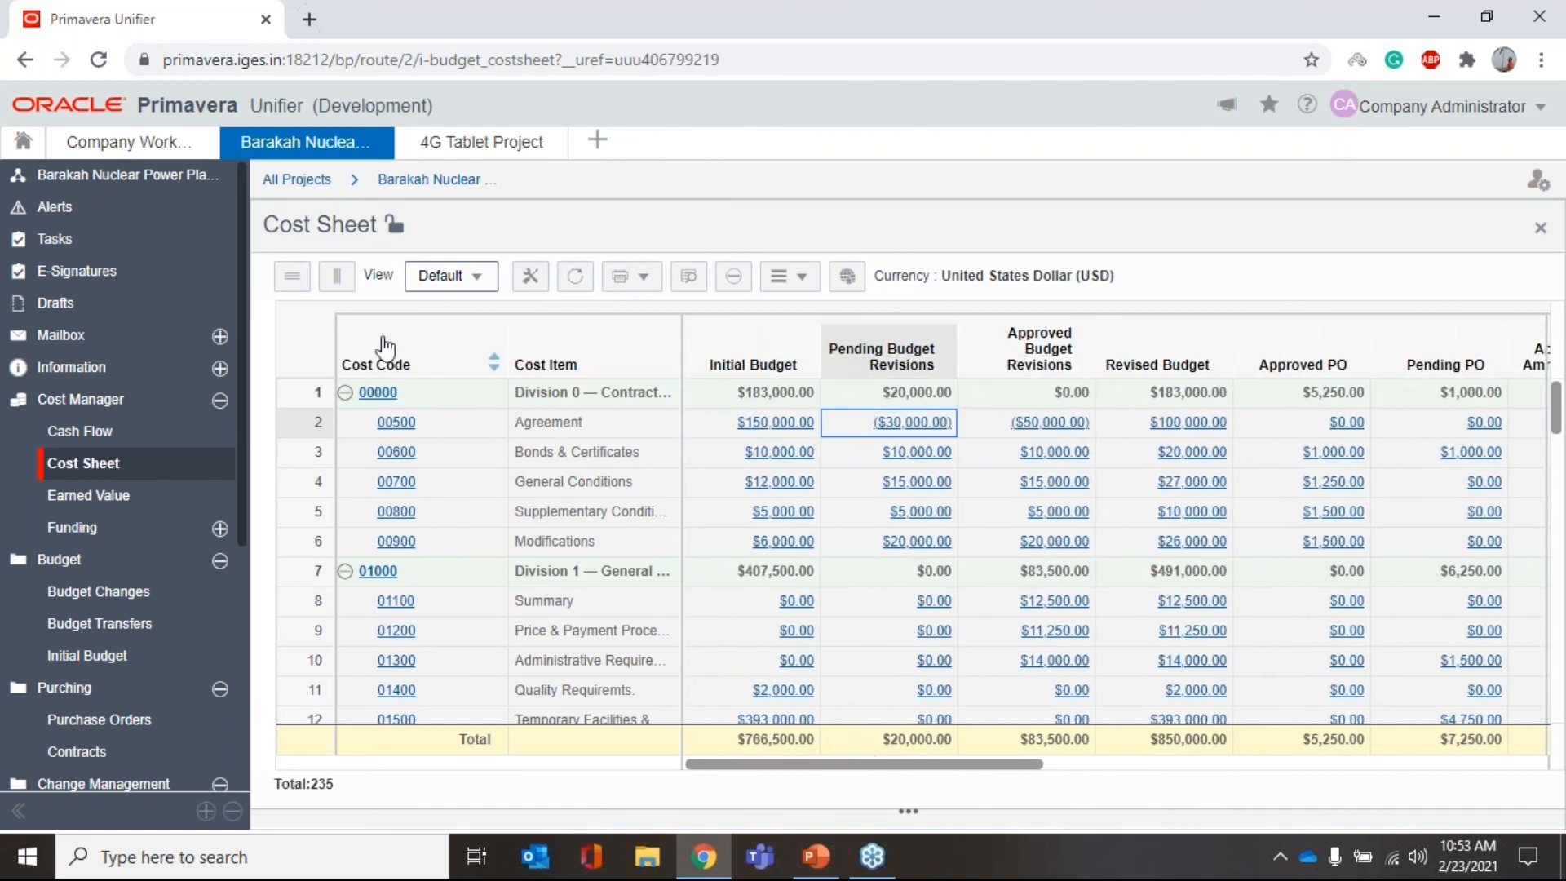
scroll(136, 581, "down", 3)
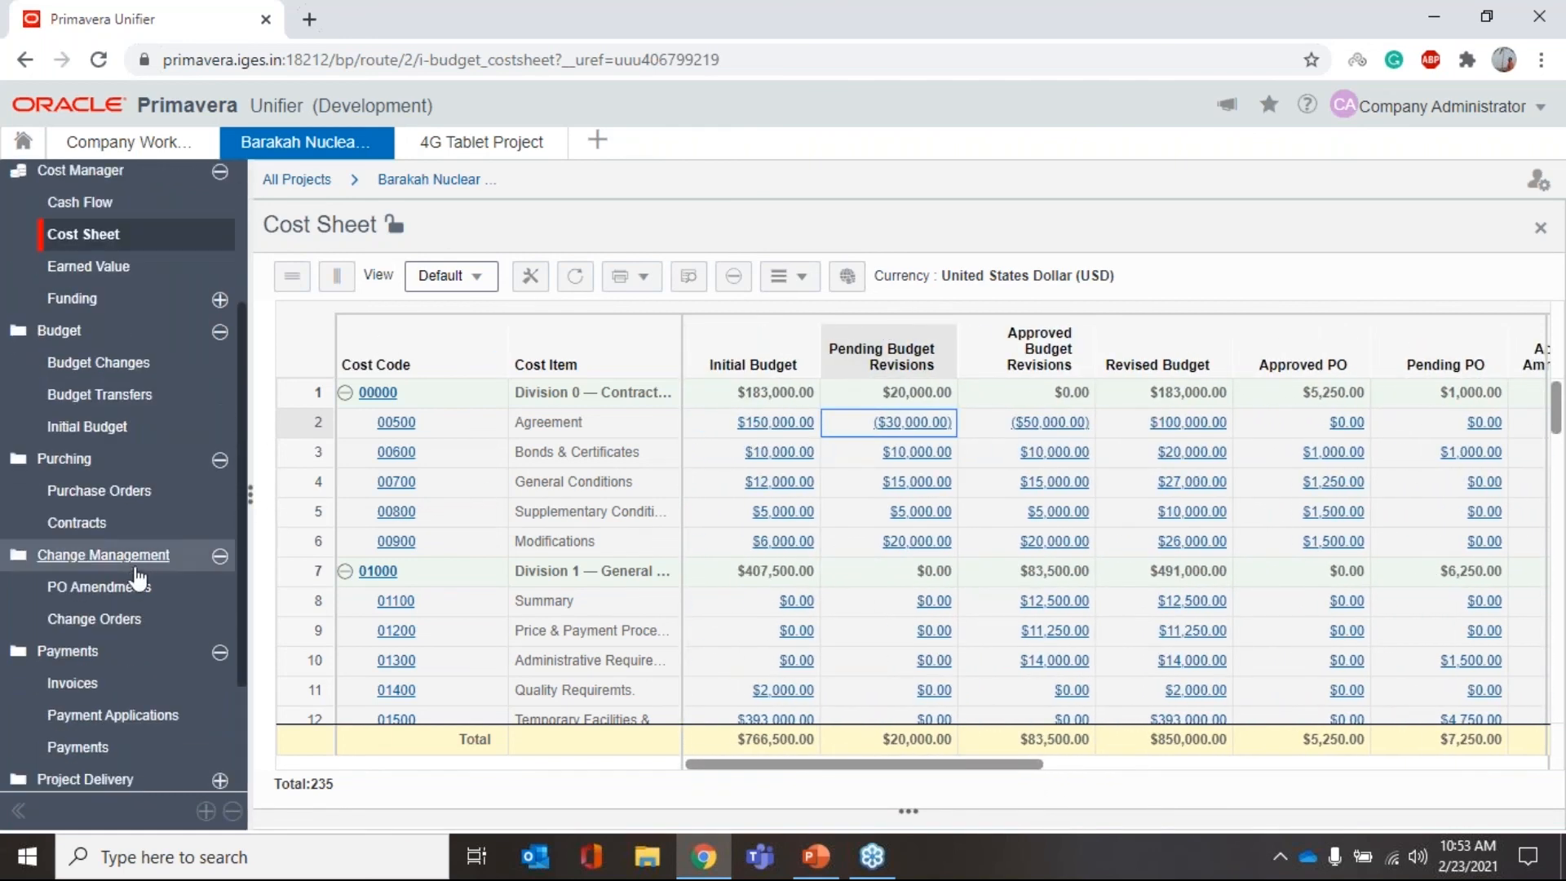
- Start a new purchase order in the project, title it const PO and fill in its PO number
left_click(153, 498)
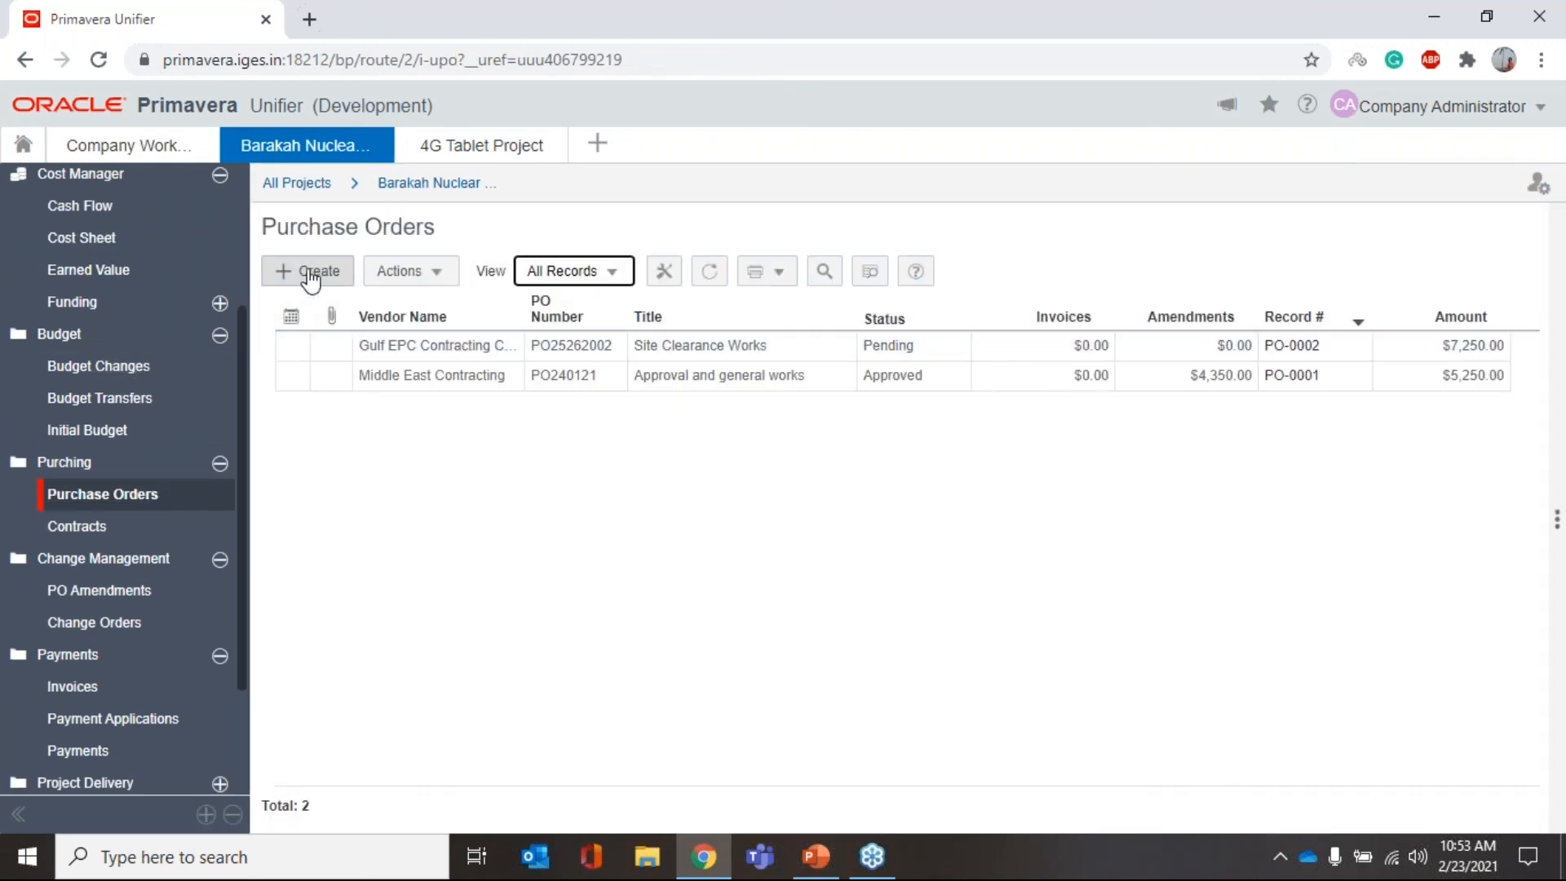
left_click(310, 275)
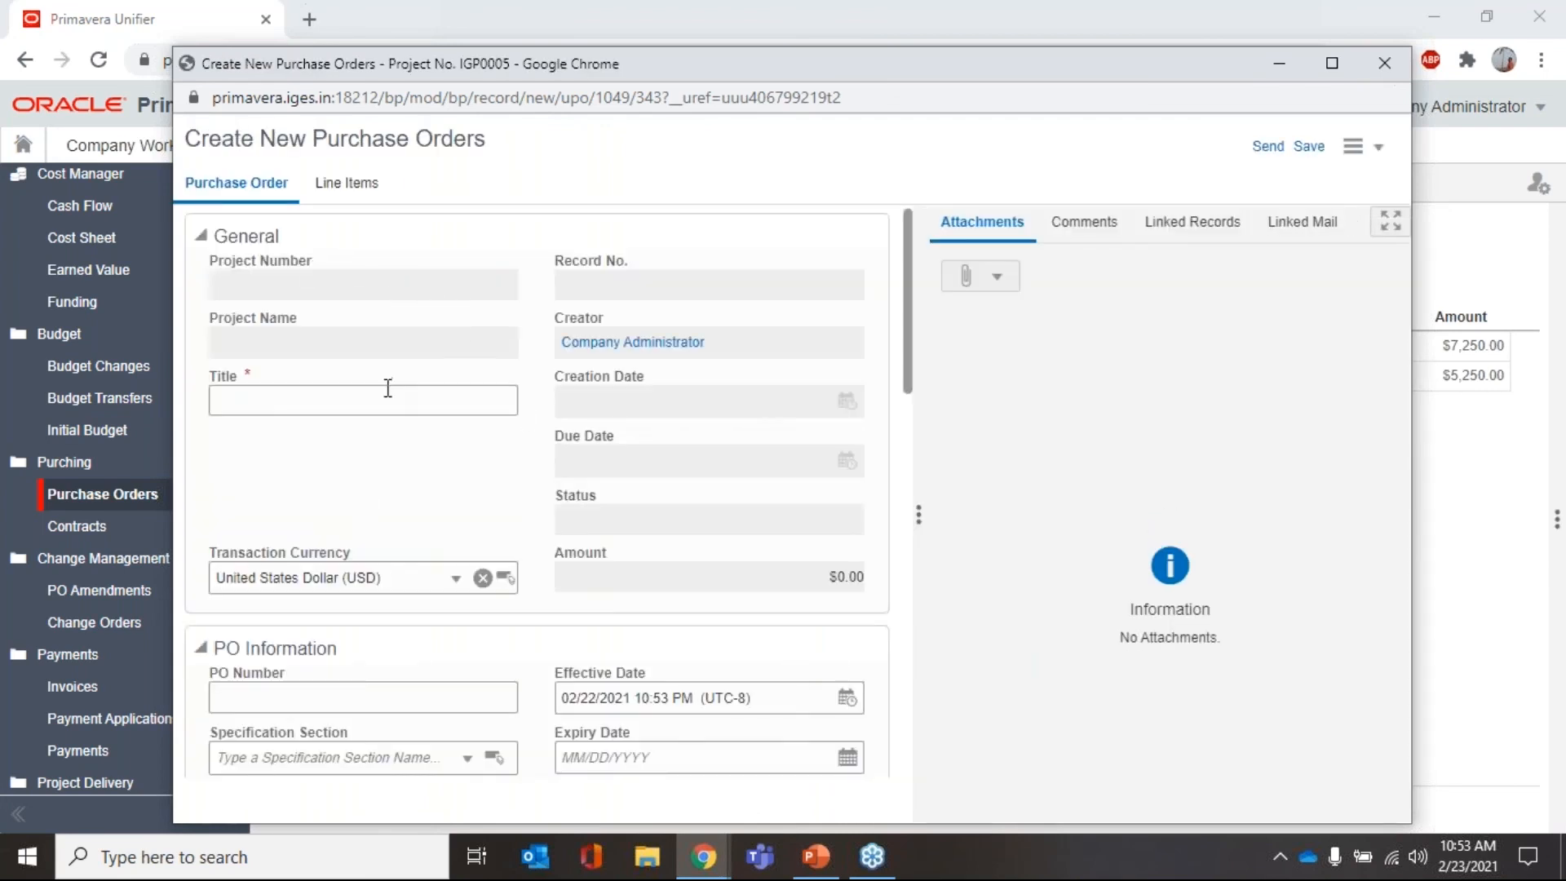
left_click(388, 388)
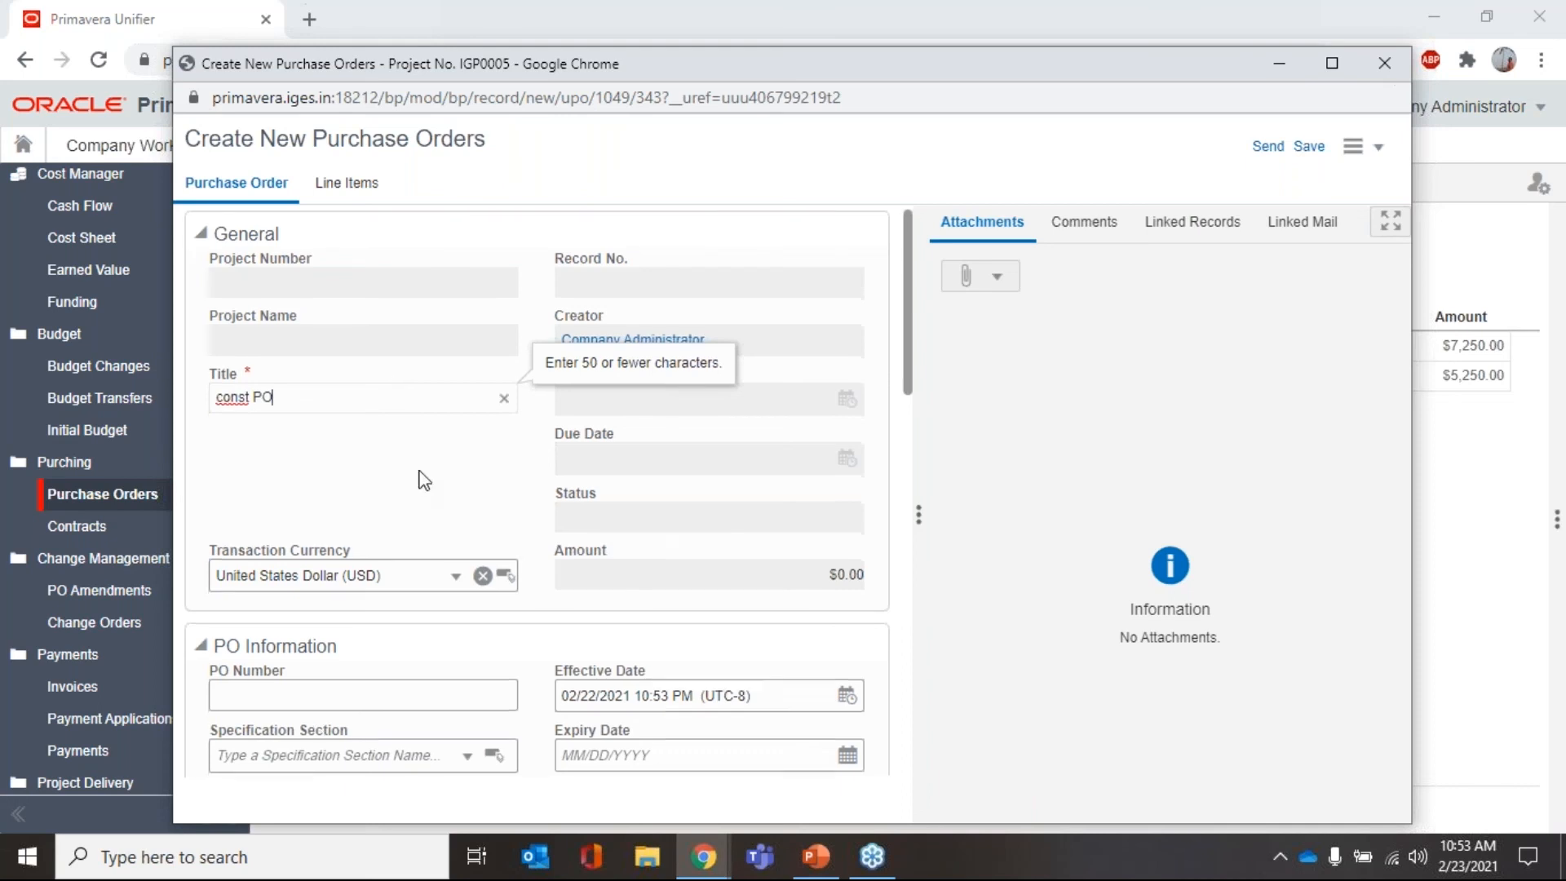
scroll(421, 484, "down", 4)
left_click(421, 362)
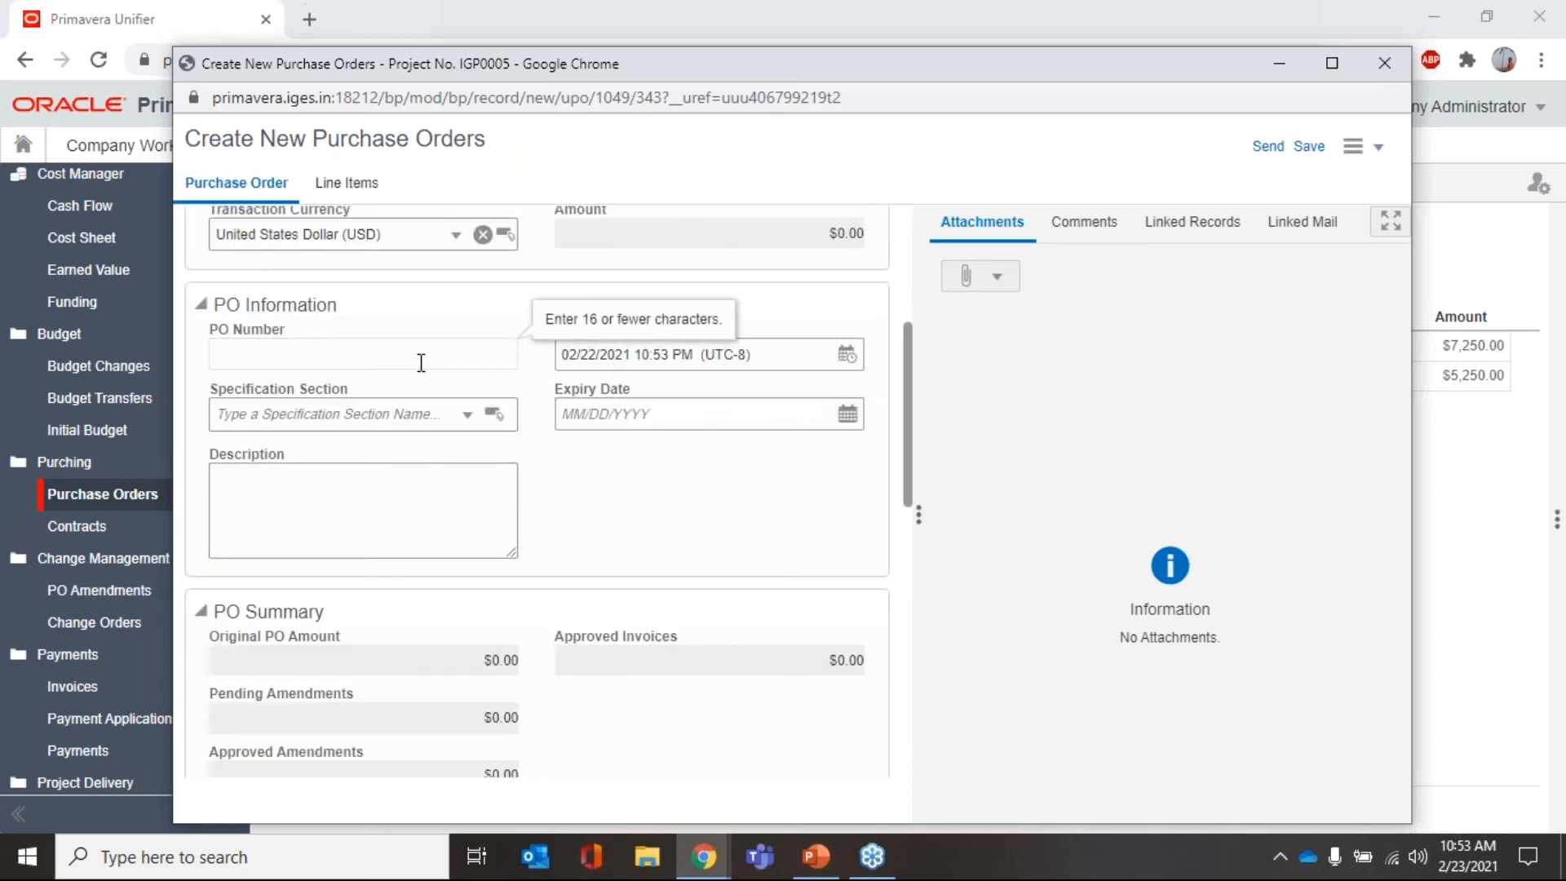
type("220221")
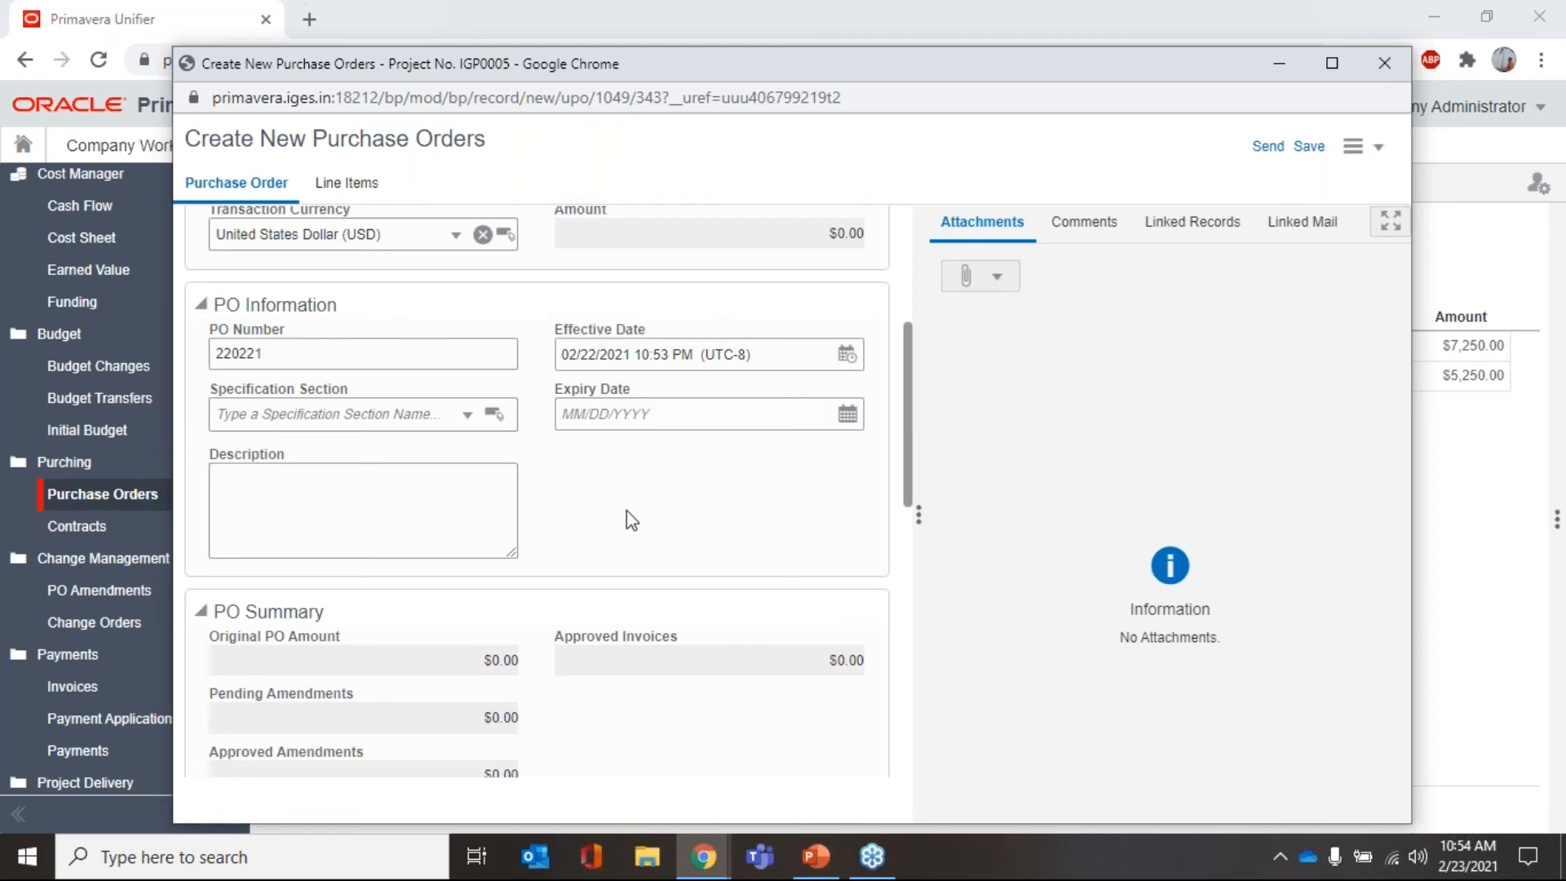
- Assign vendor GF002, Gulf EPC Contracting Company, to the purchase order
scroll(652, 506, "down", 3)
scroll(654, 502, "down", 3)
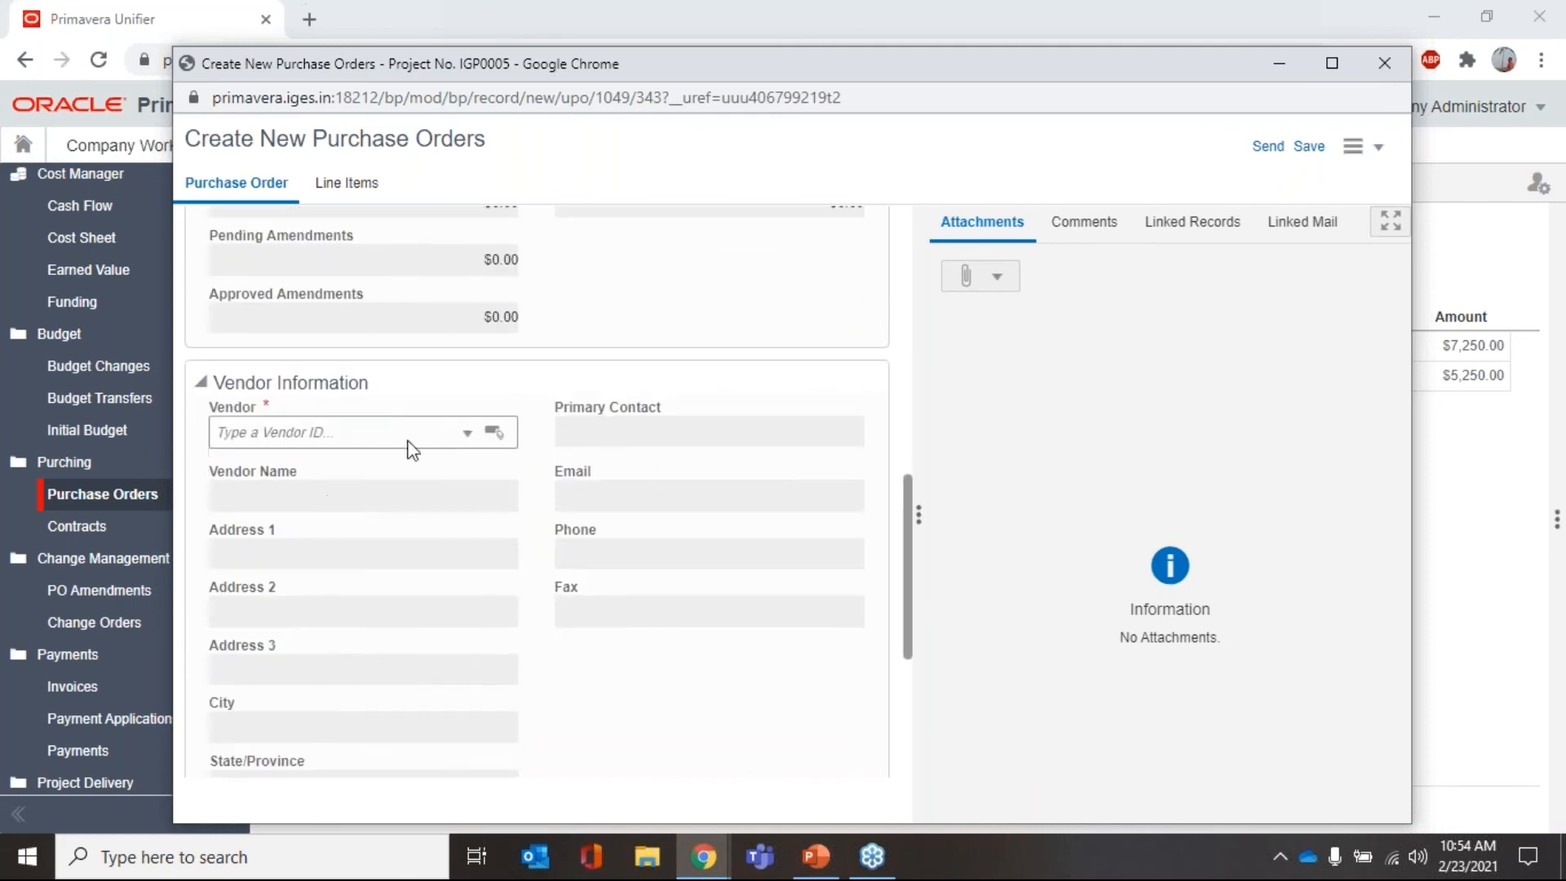
left_click(491, 434)
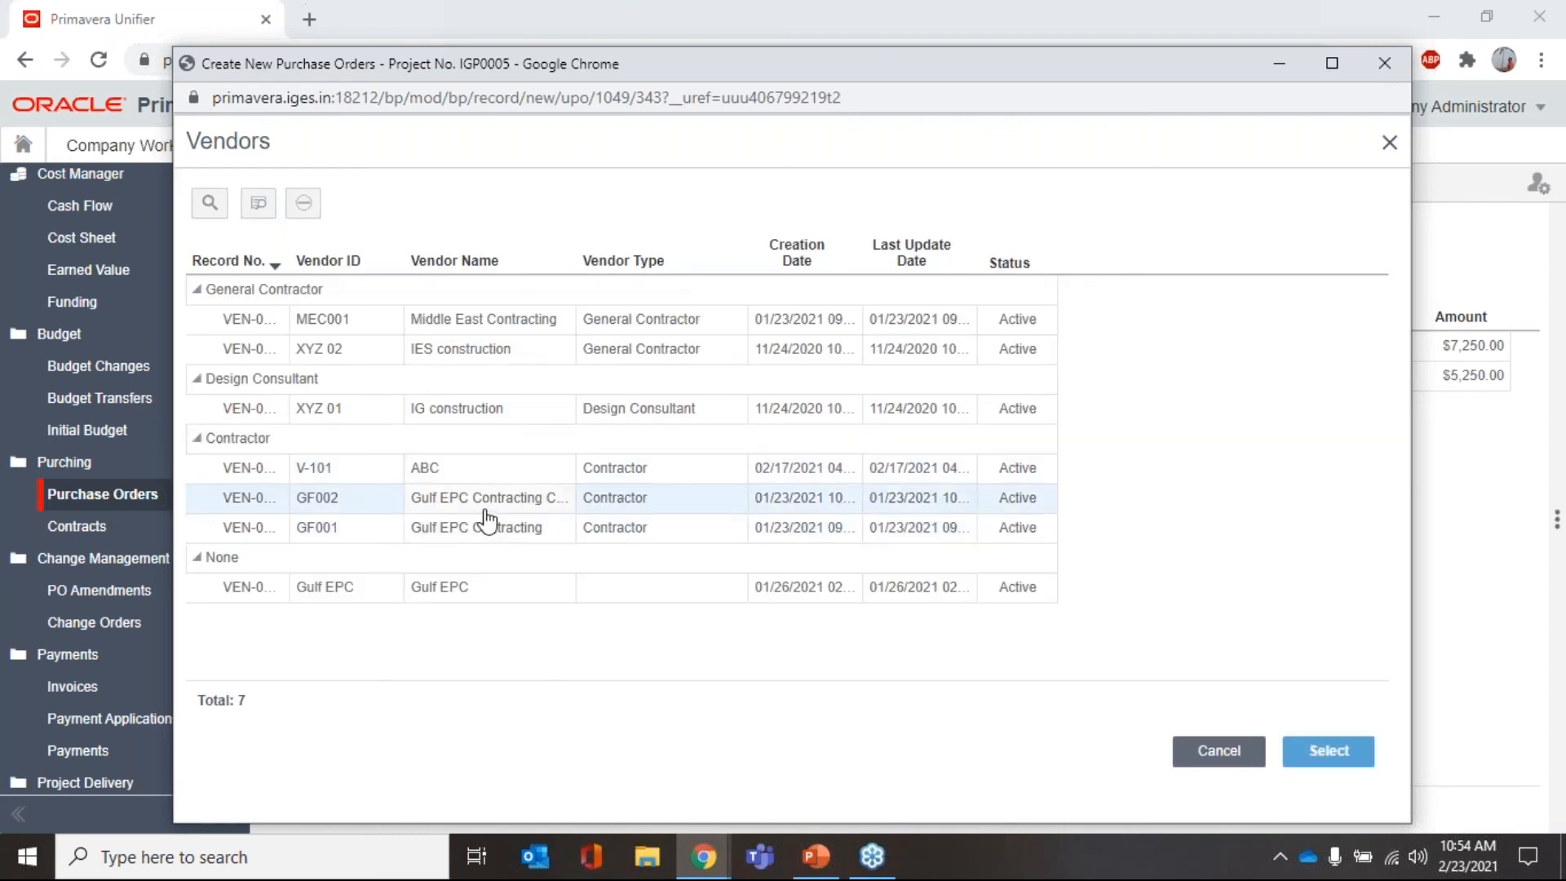
left_click(495, 502)
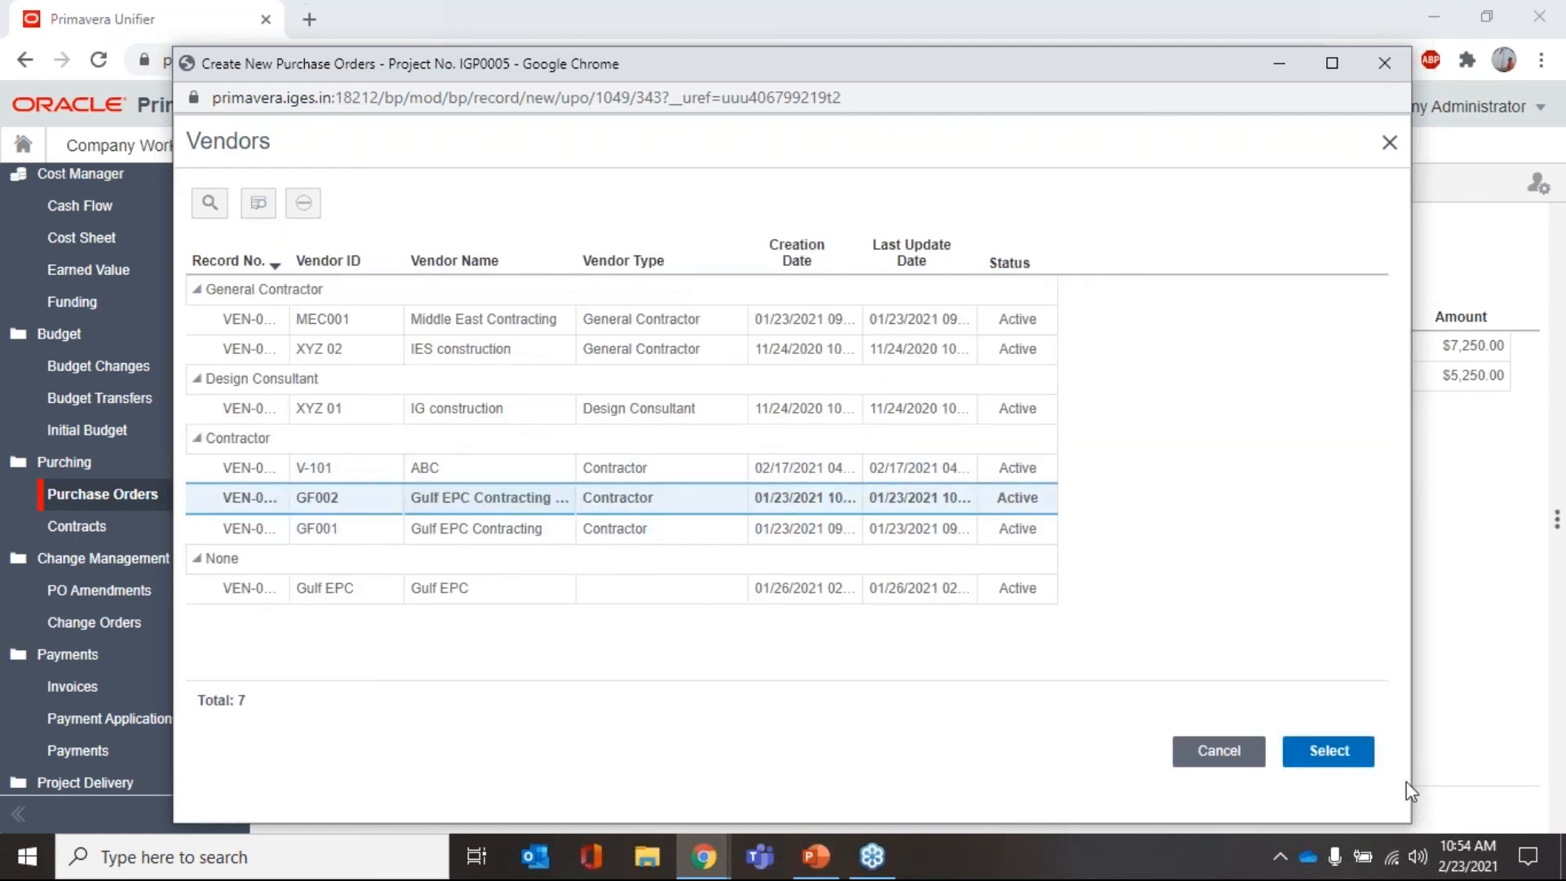
left_click(1316, 760)
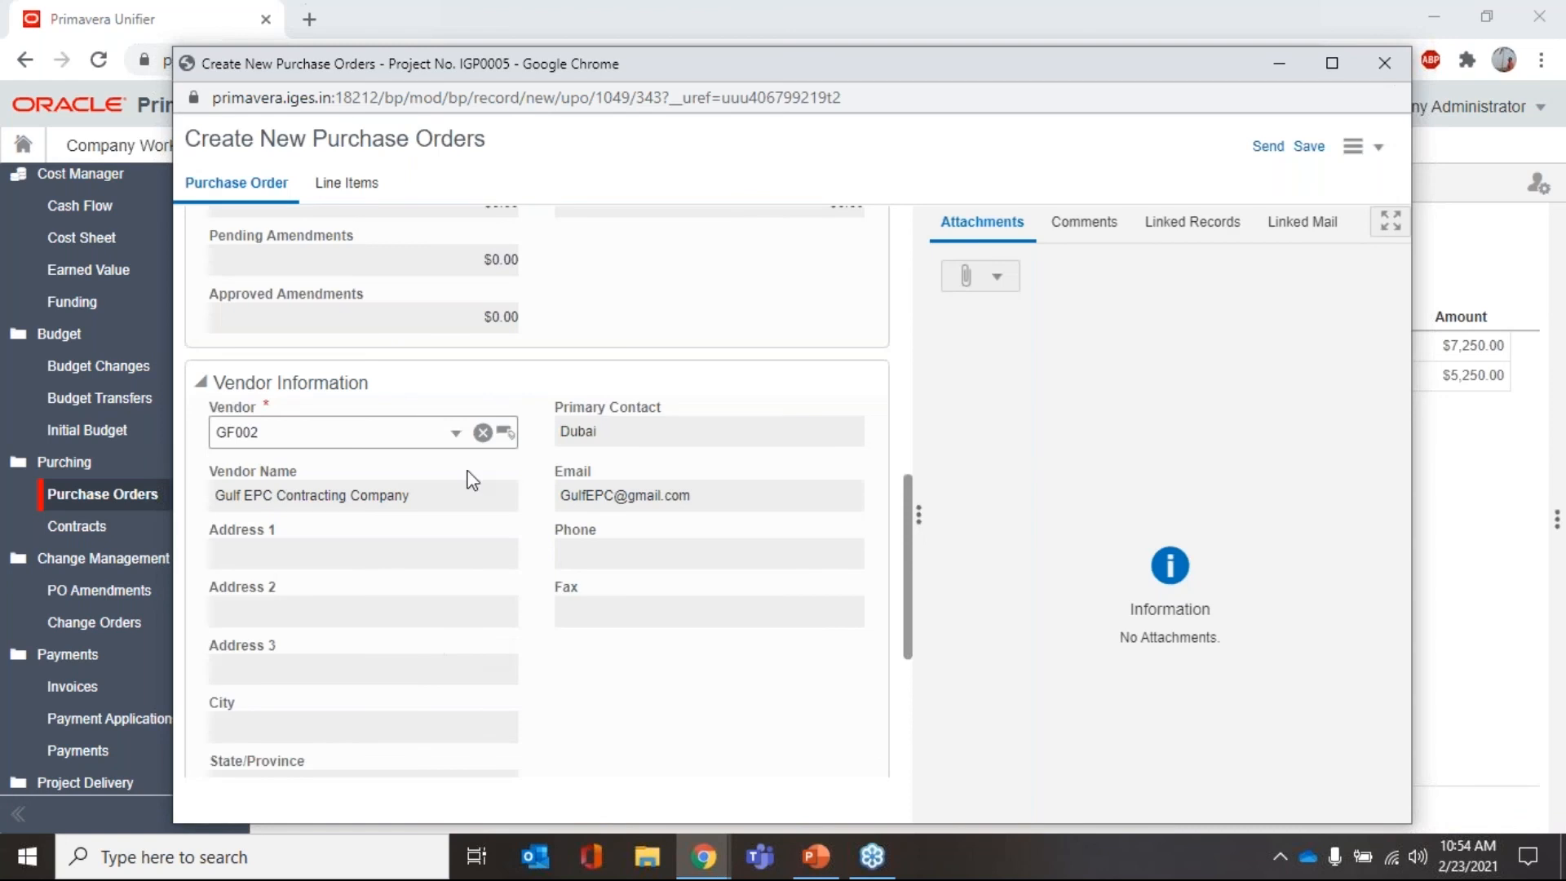
scroll(549, 559, "down", 4)
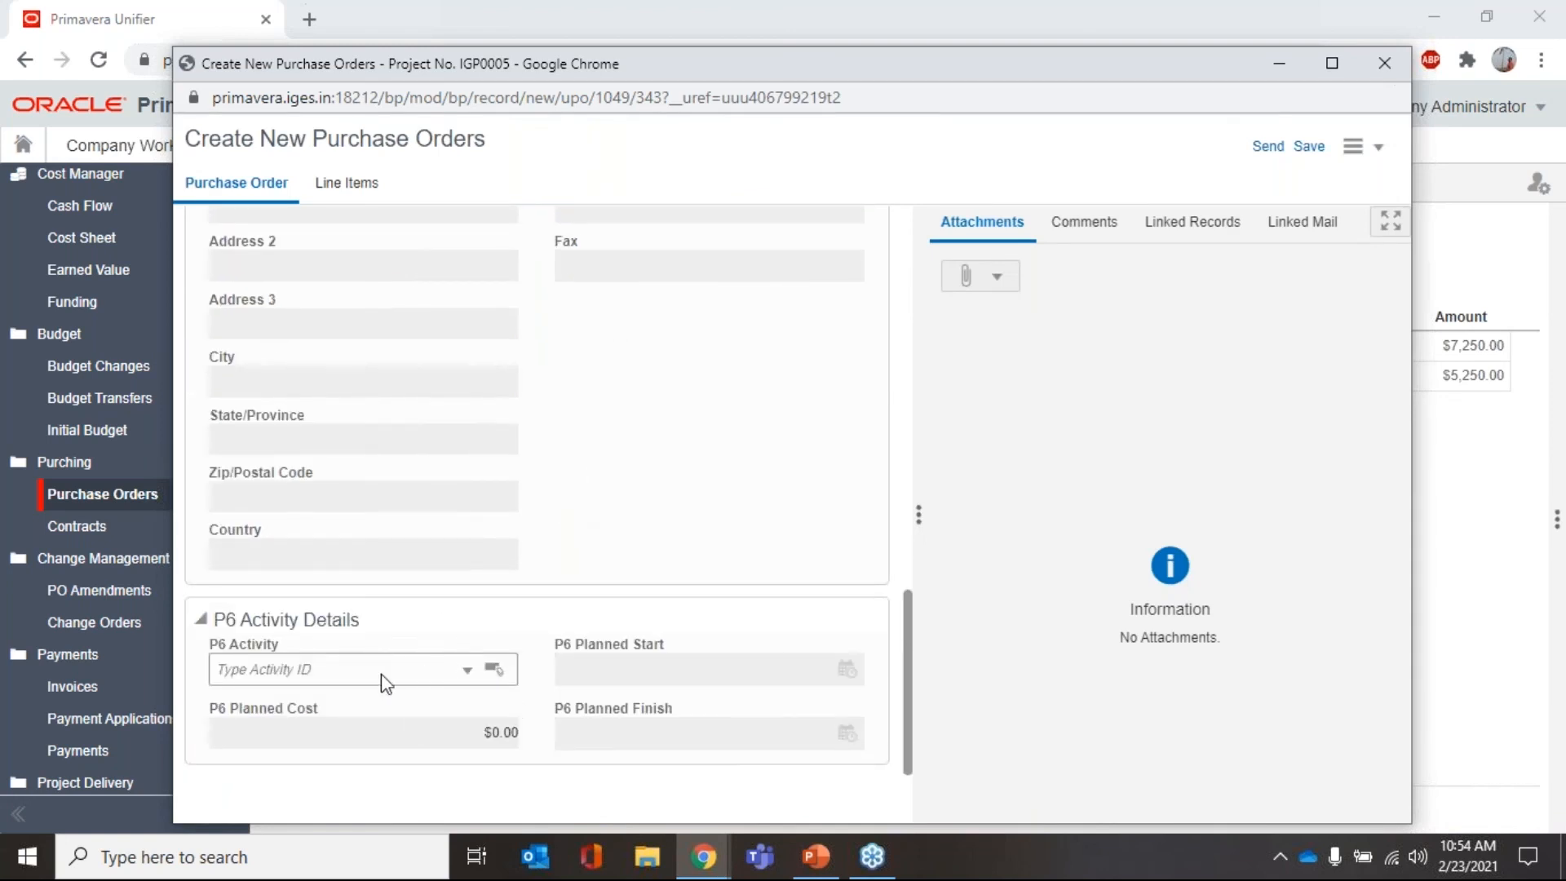
scroll(412, 690, "up", 5)
scroll(418, 690, "up", 3)
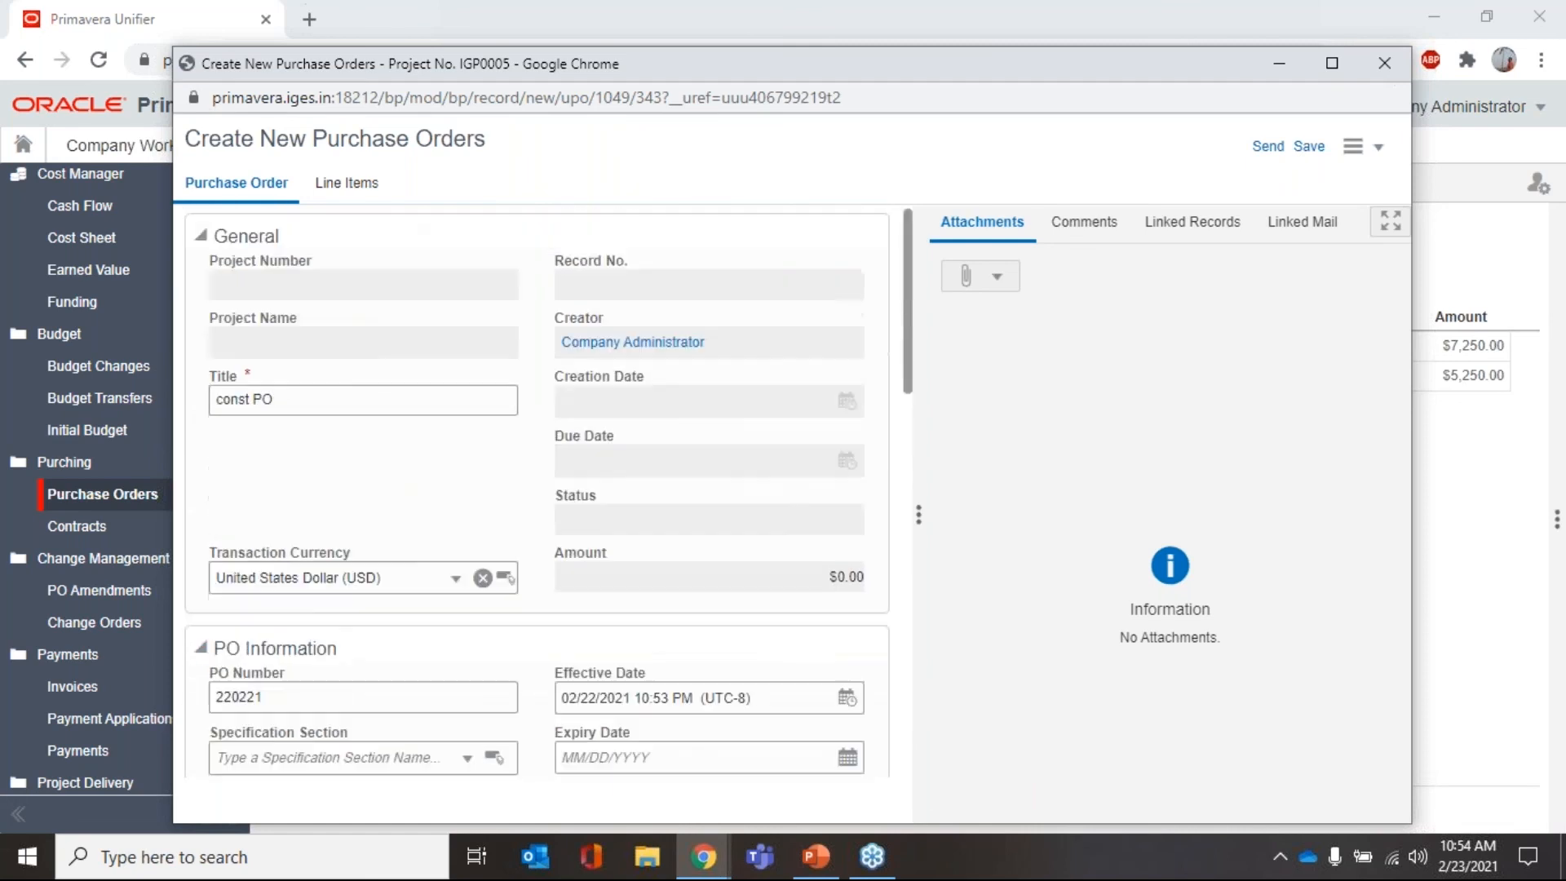
- Add a line item to the purchase order with cost code 00500 Agreement and short description PO01
left_click(378, 200)
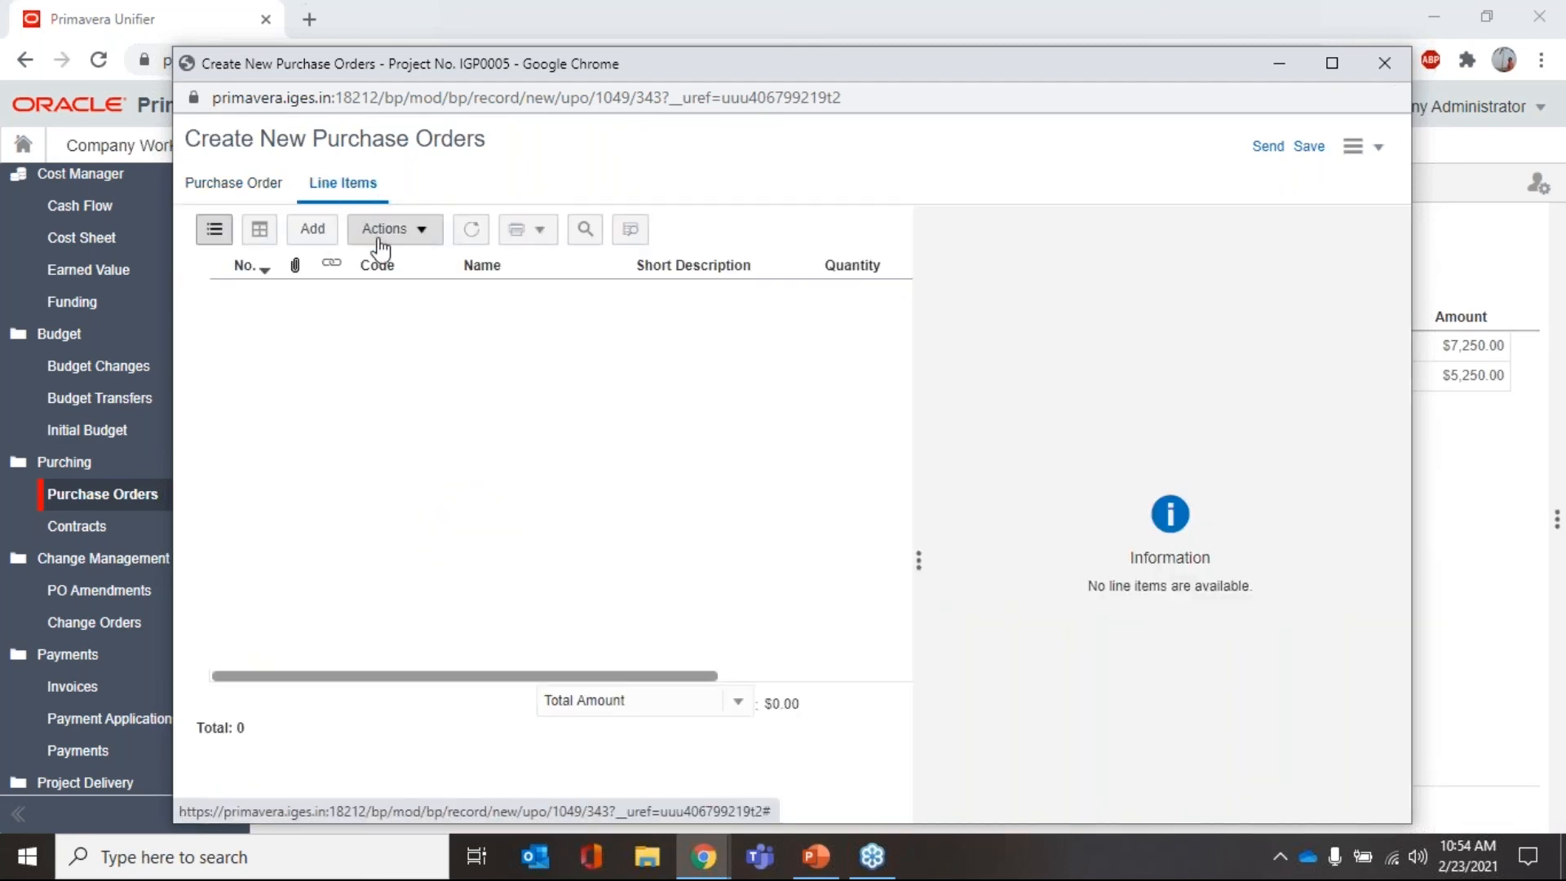
left_click(325, 232)
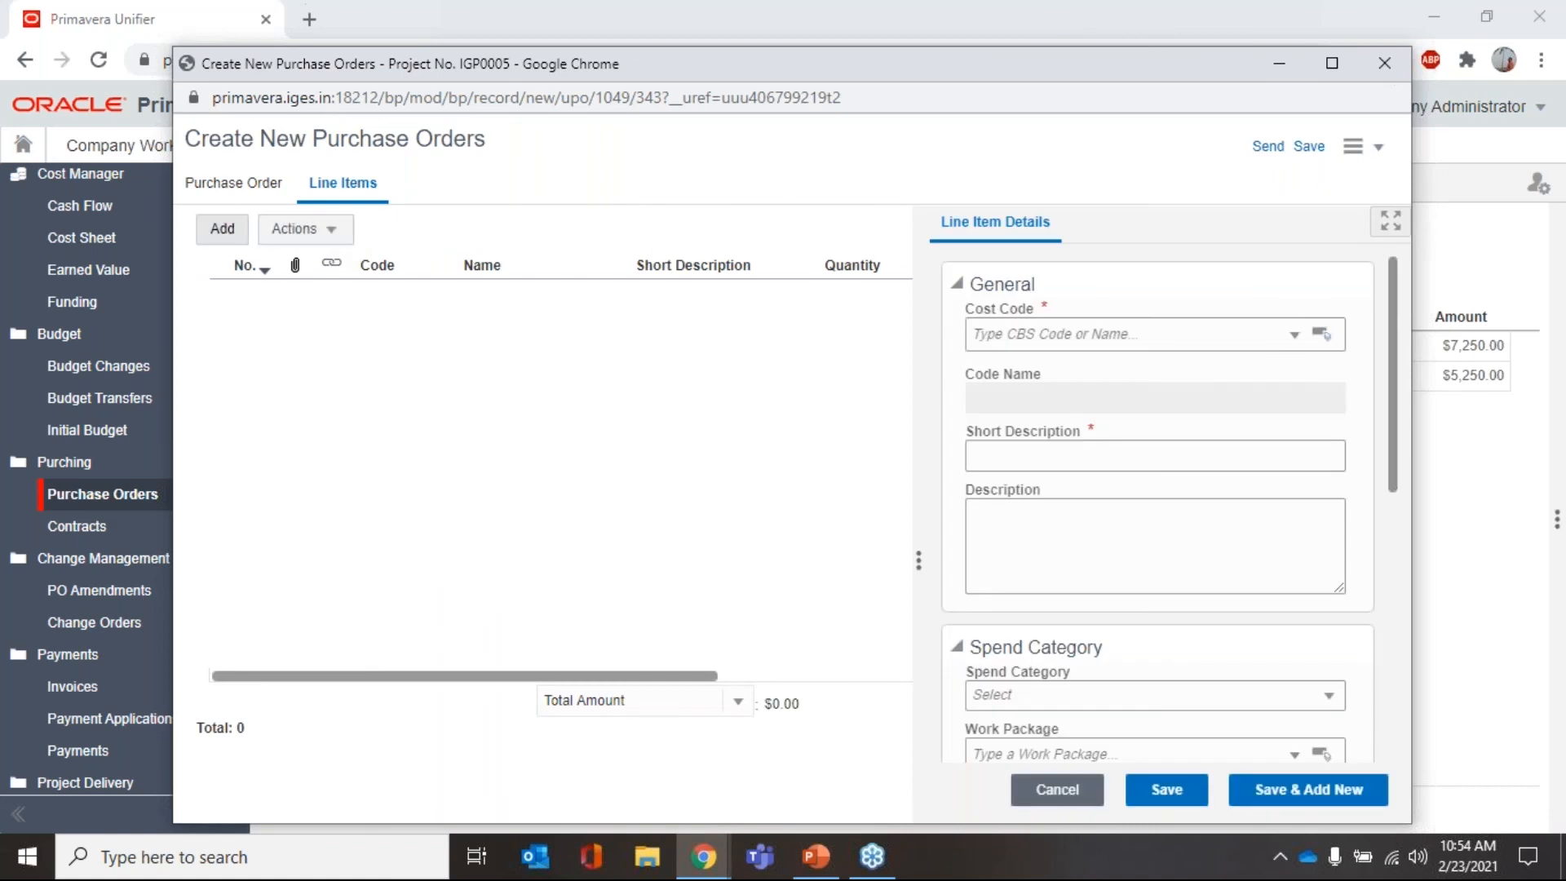
left_click(1321, 336)
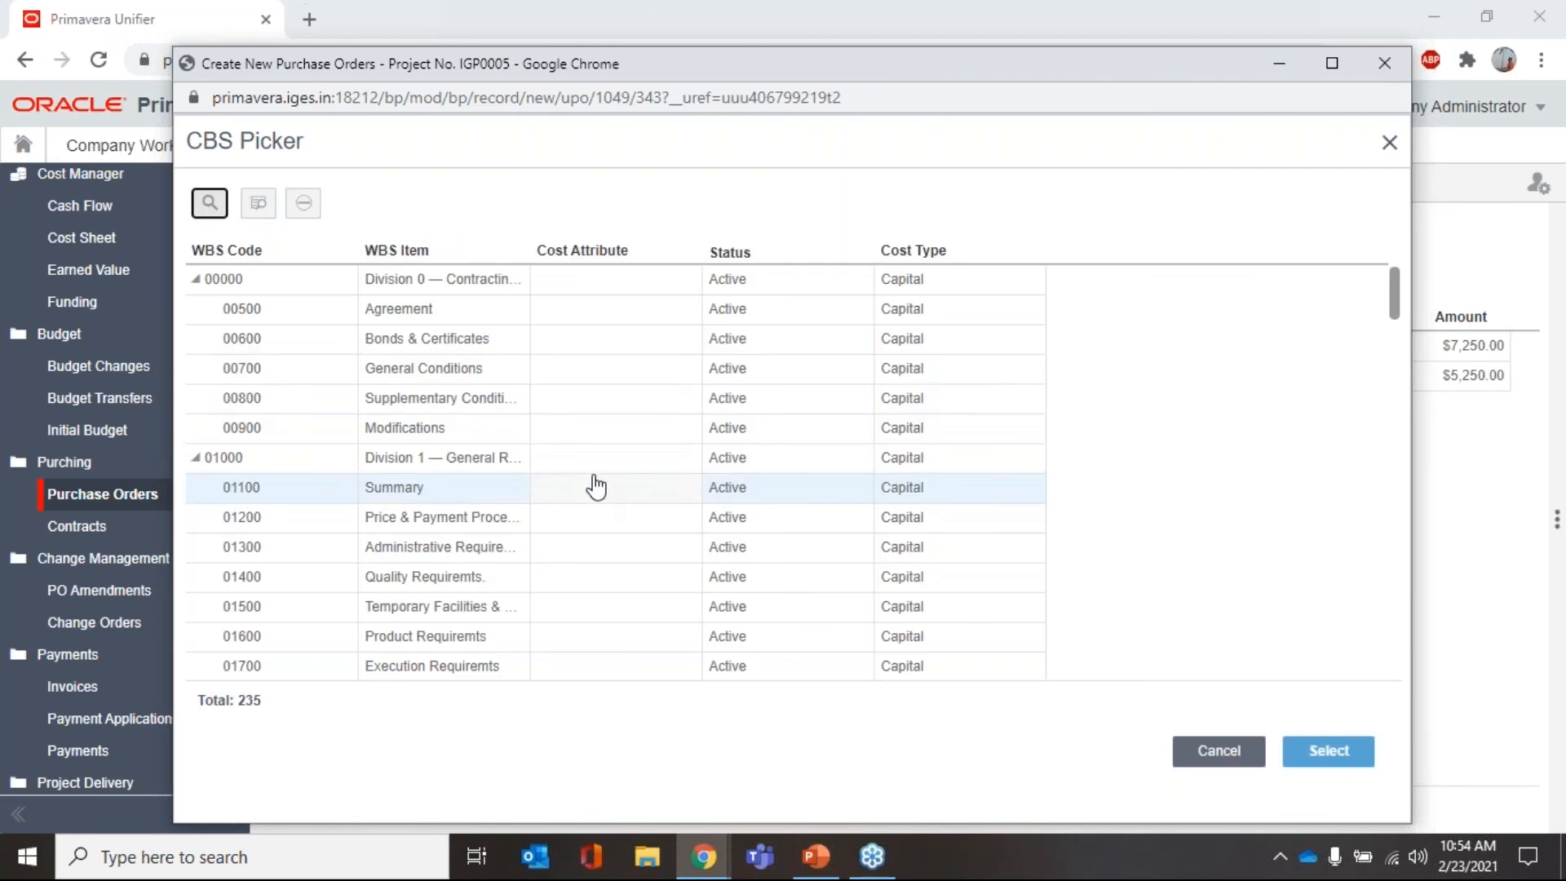
left_click(477, 309)
left_click(1334, 752)
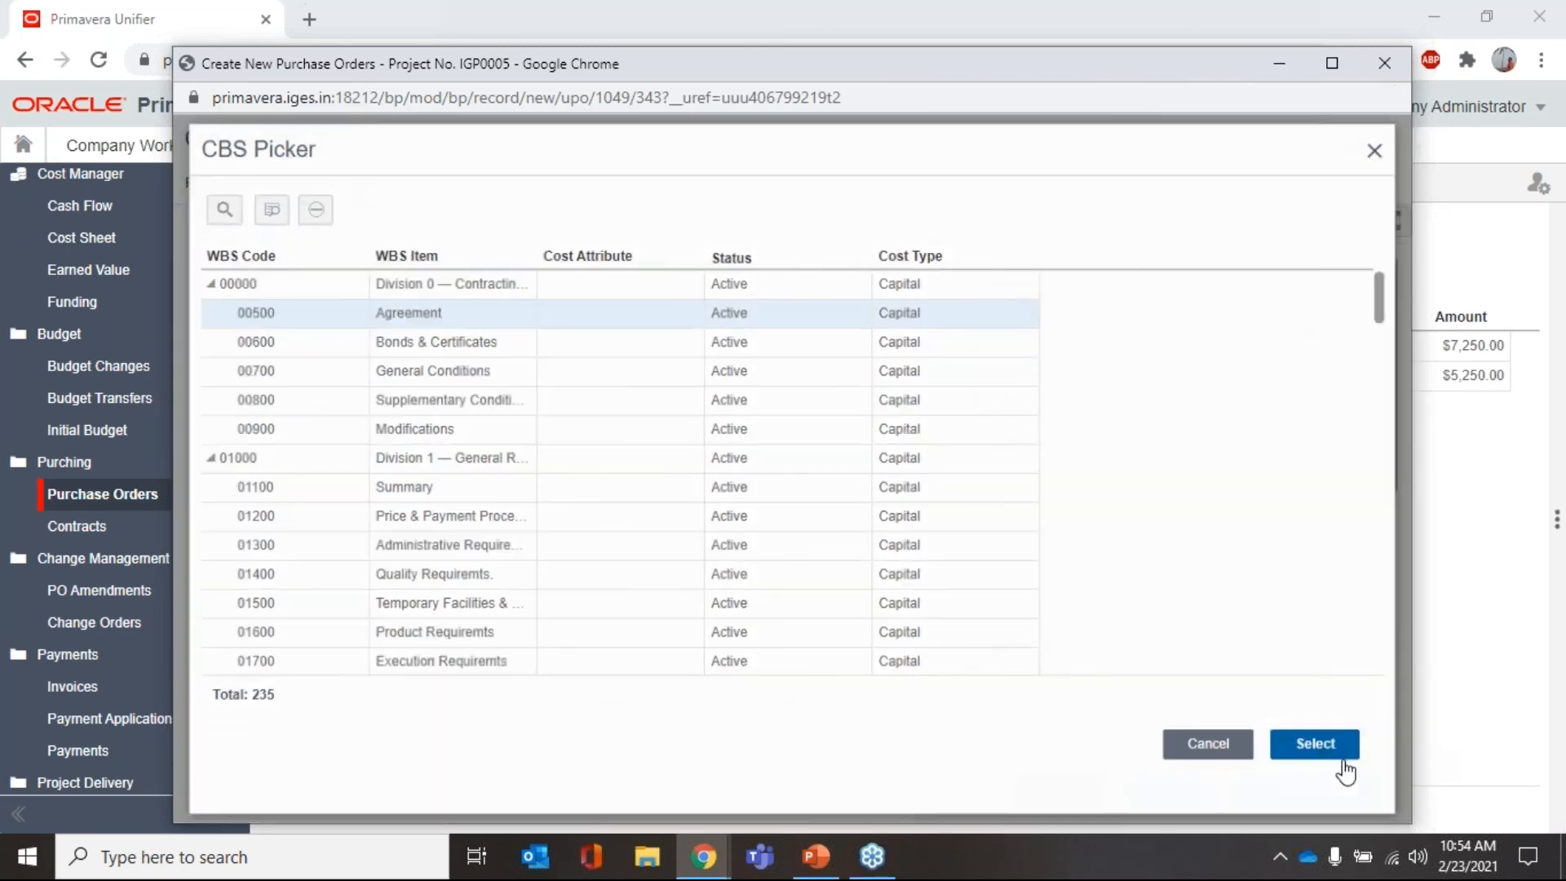
left_click(1175, 457)
type("PO01")
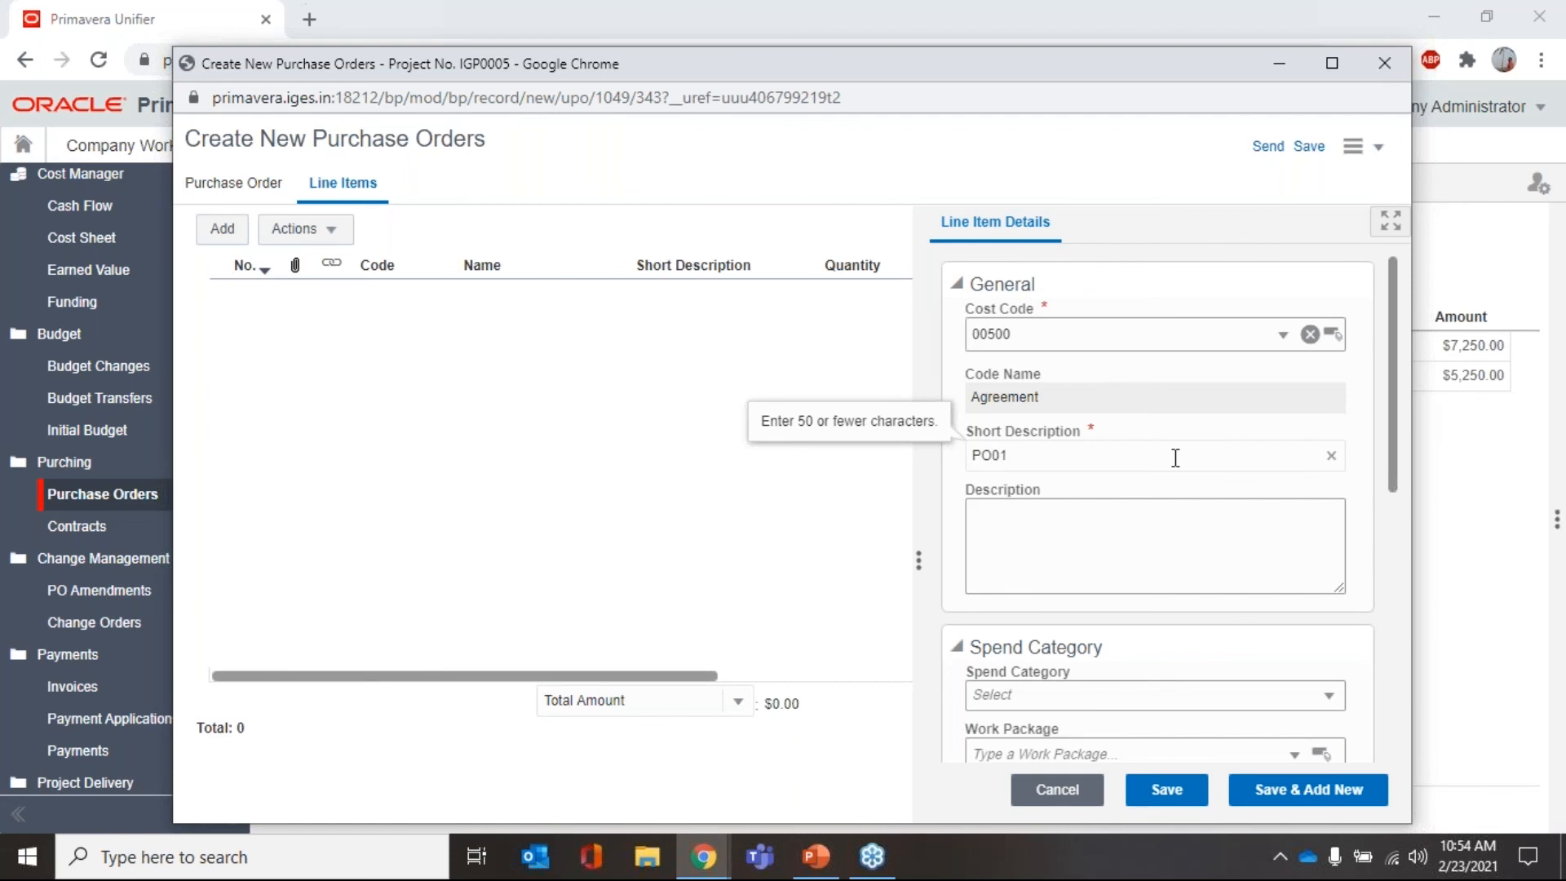
- Set the line item's spend category to Services, its quantity to 1 and its unit of measure to each
scroll(1179, 461, "down", 3)
left_click(1142, 467)
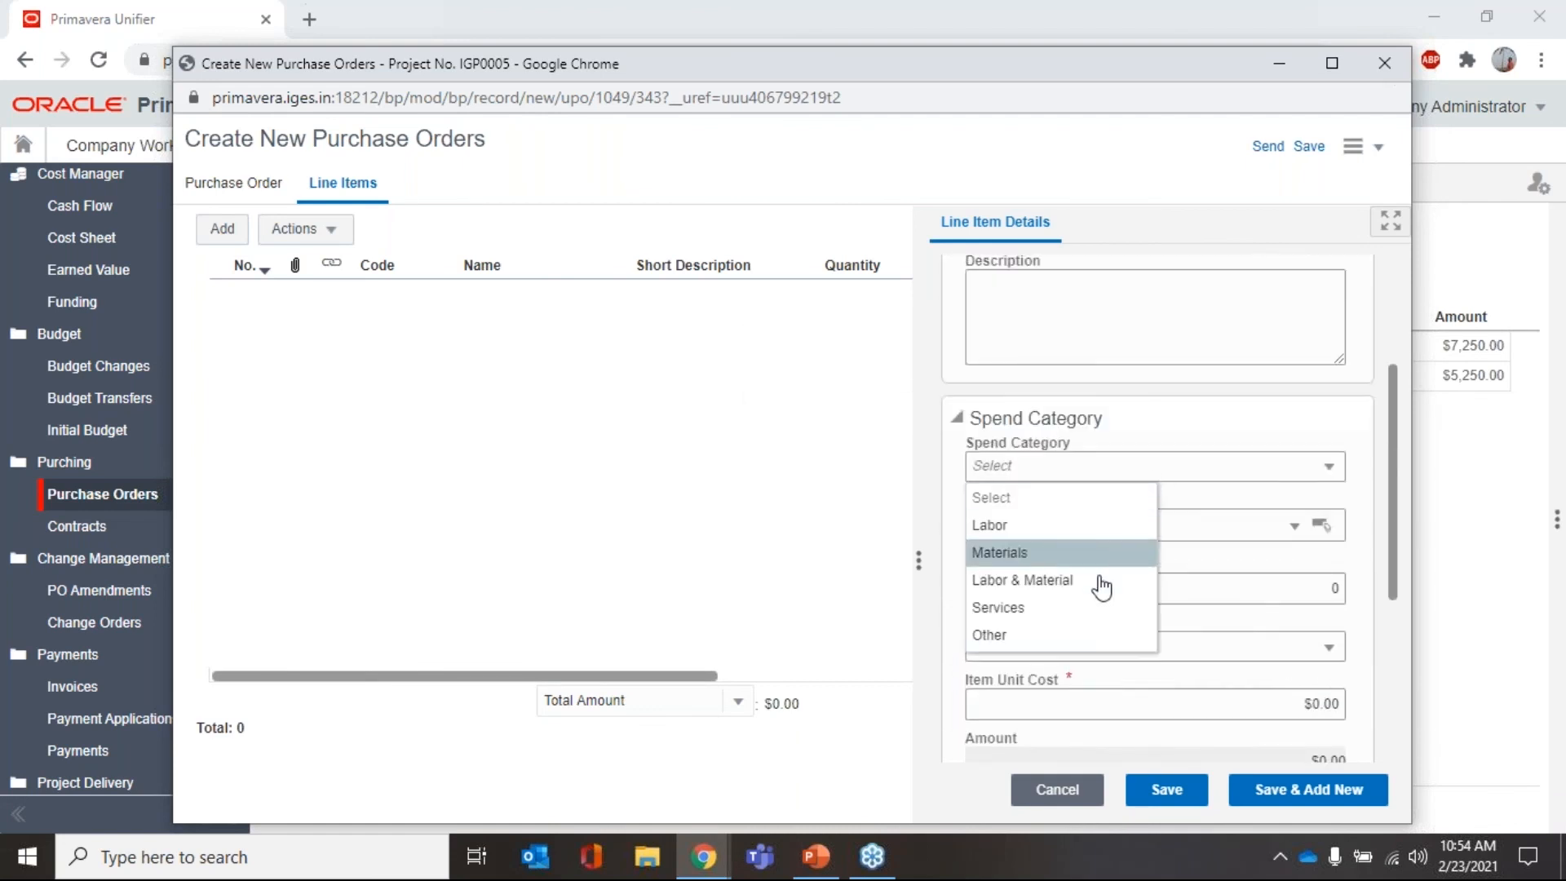
left_click(1085, 607)
left_click(1147, 599)
type("1")
left_click(1070, 645)
left_click(1031, 419)
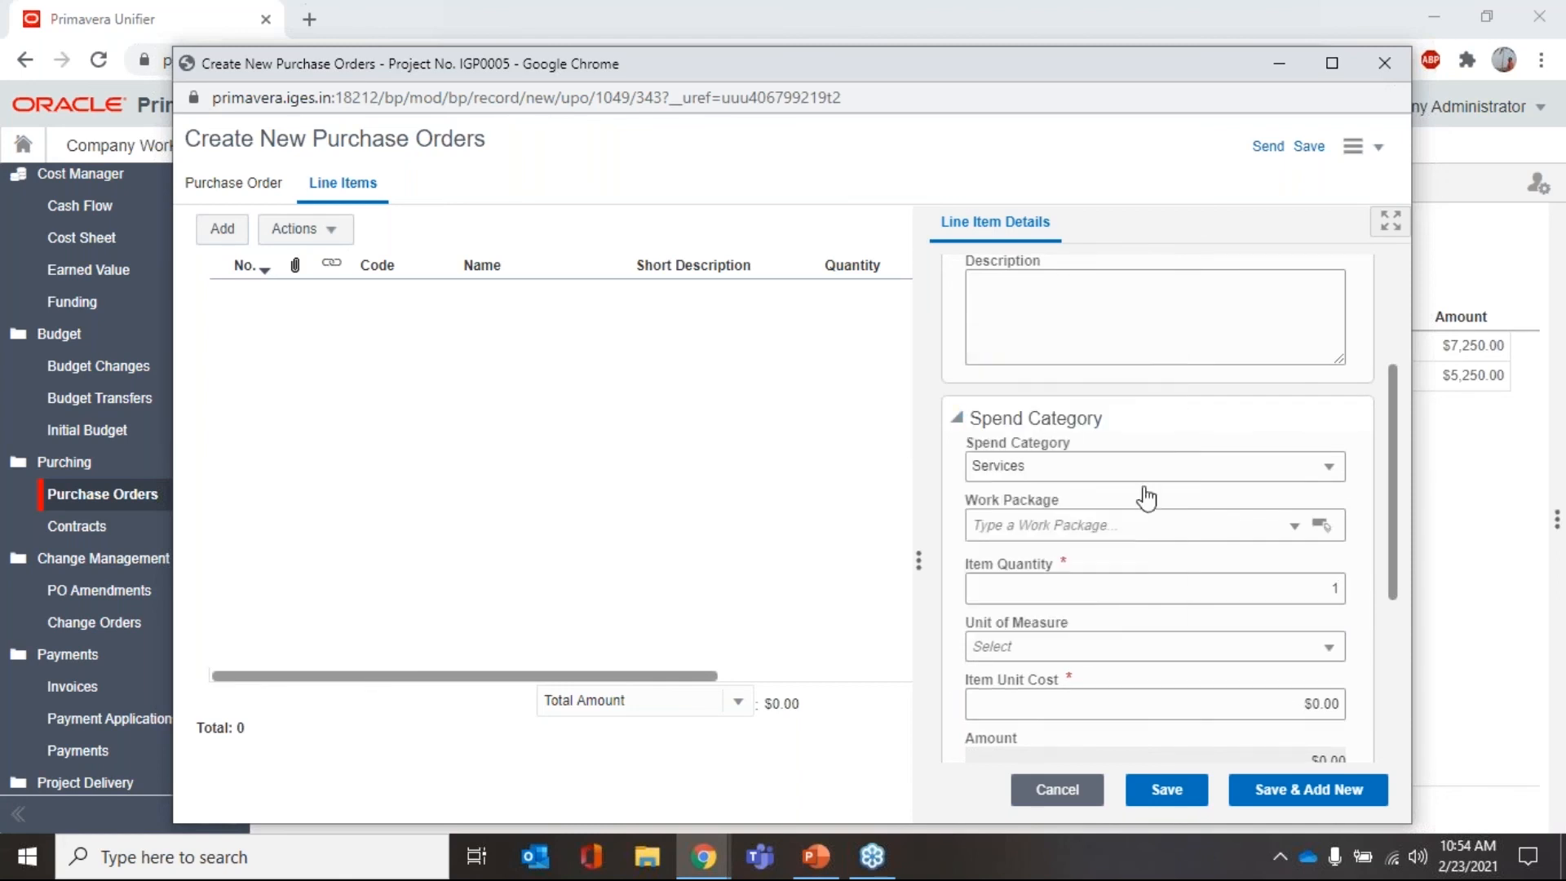
scroll(1146, 496, "down", 4)
scroll(1164, 531, "up", 2)
scroll(1230, 480, "up", 1)
left_click(1147, 535)
left_click(1036, 318)
- Set the line item's unit cost to $100,100.00 and save the line item
left_click(1152, 590)
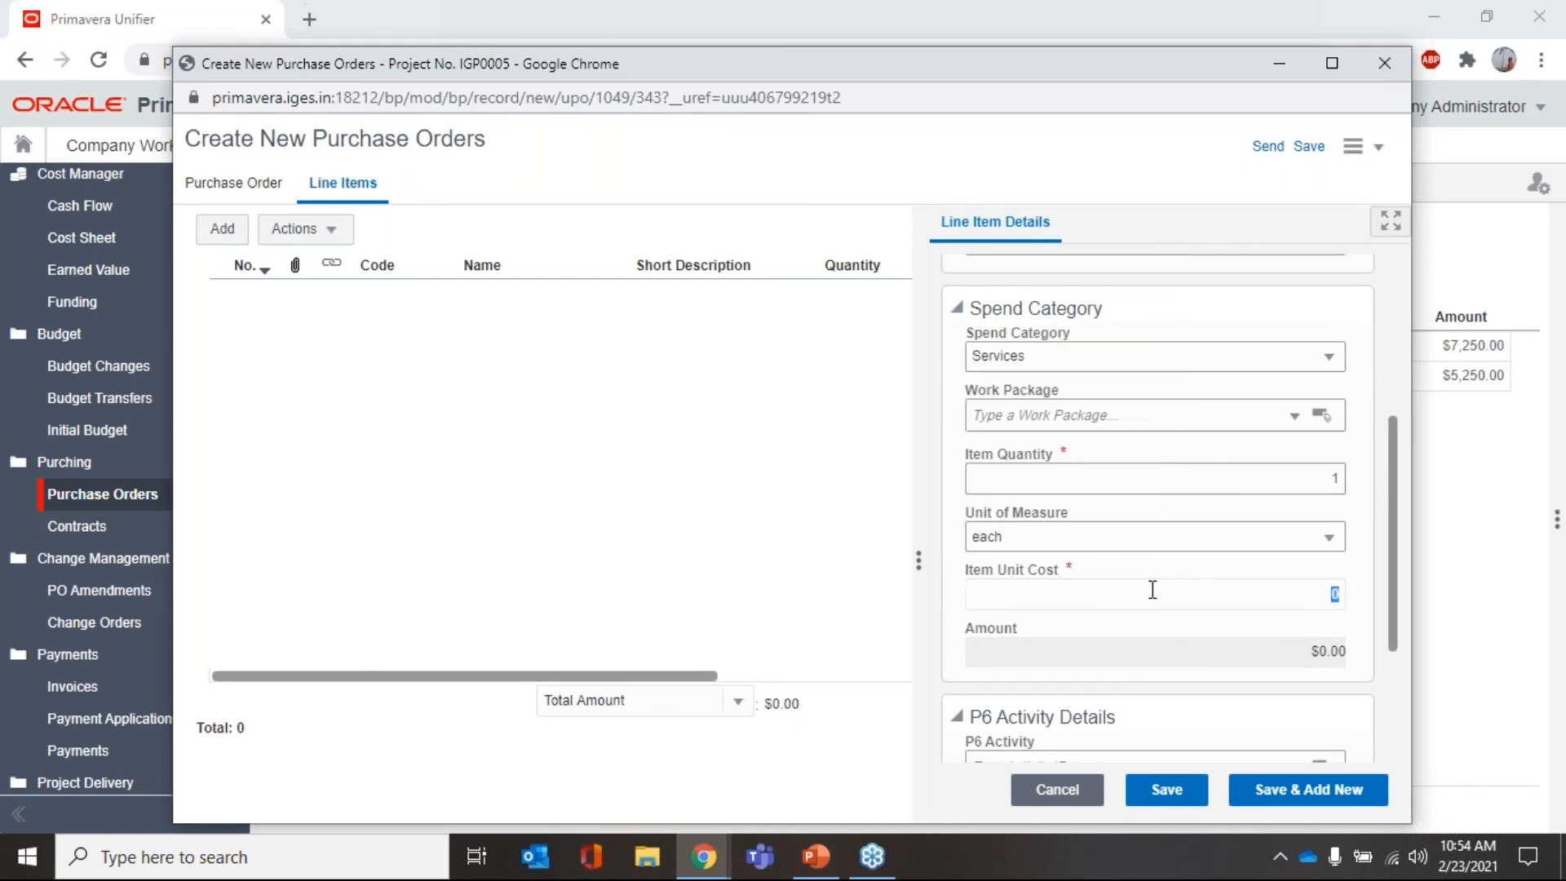
type("1,")
type("000,100")
left_click(1109, 685)
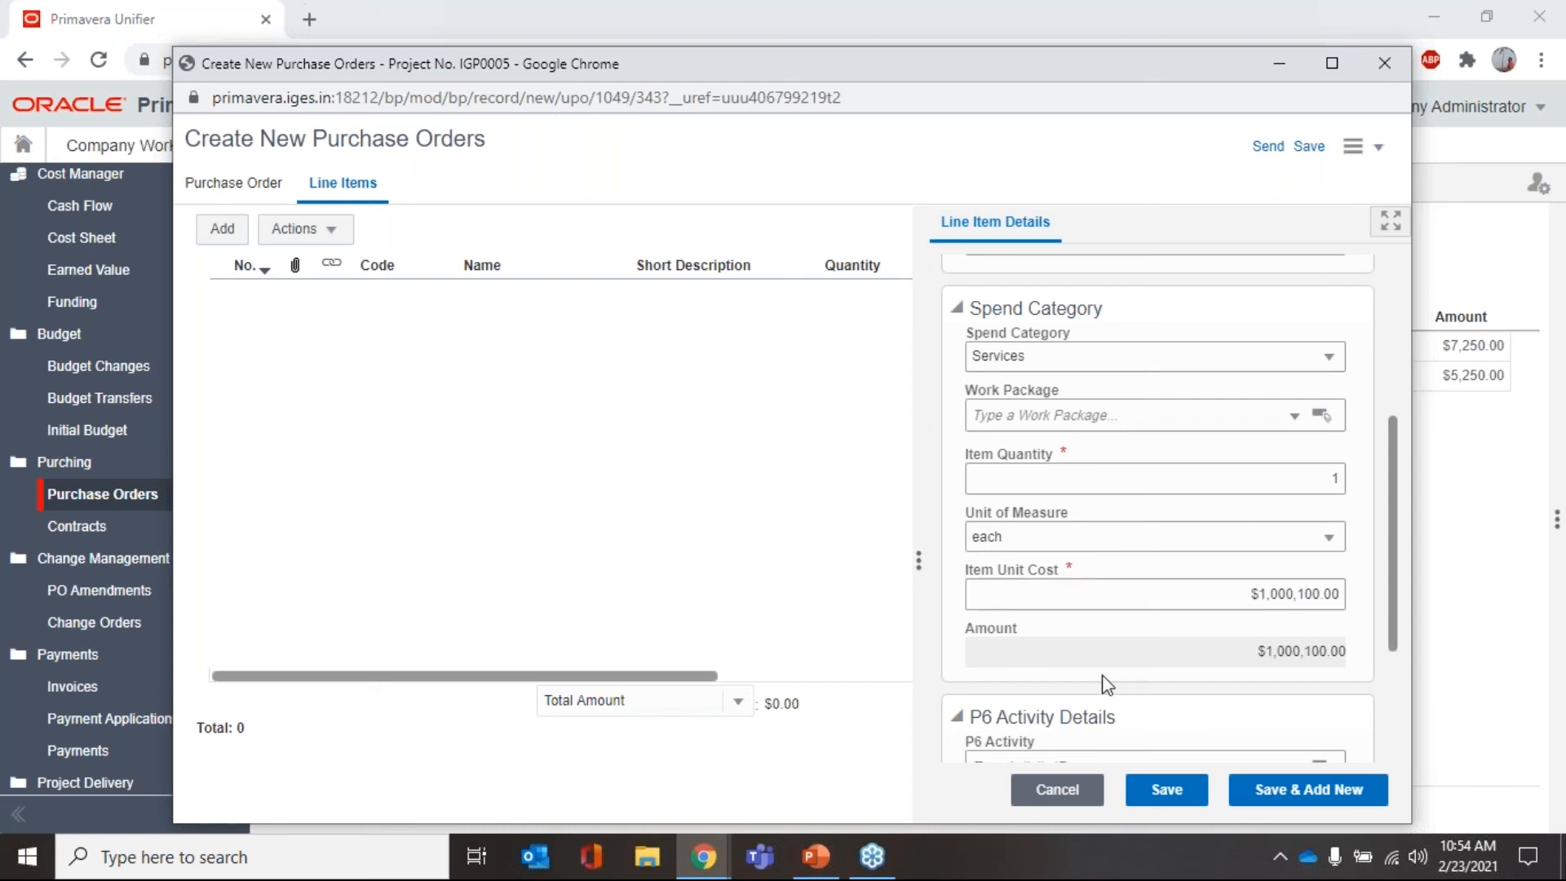
left_click(1298, 594)
key("BackSpace")
left_click(1291, 647)
scroll(1285, 631, "down", 2)
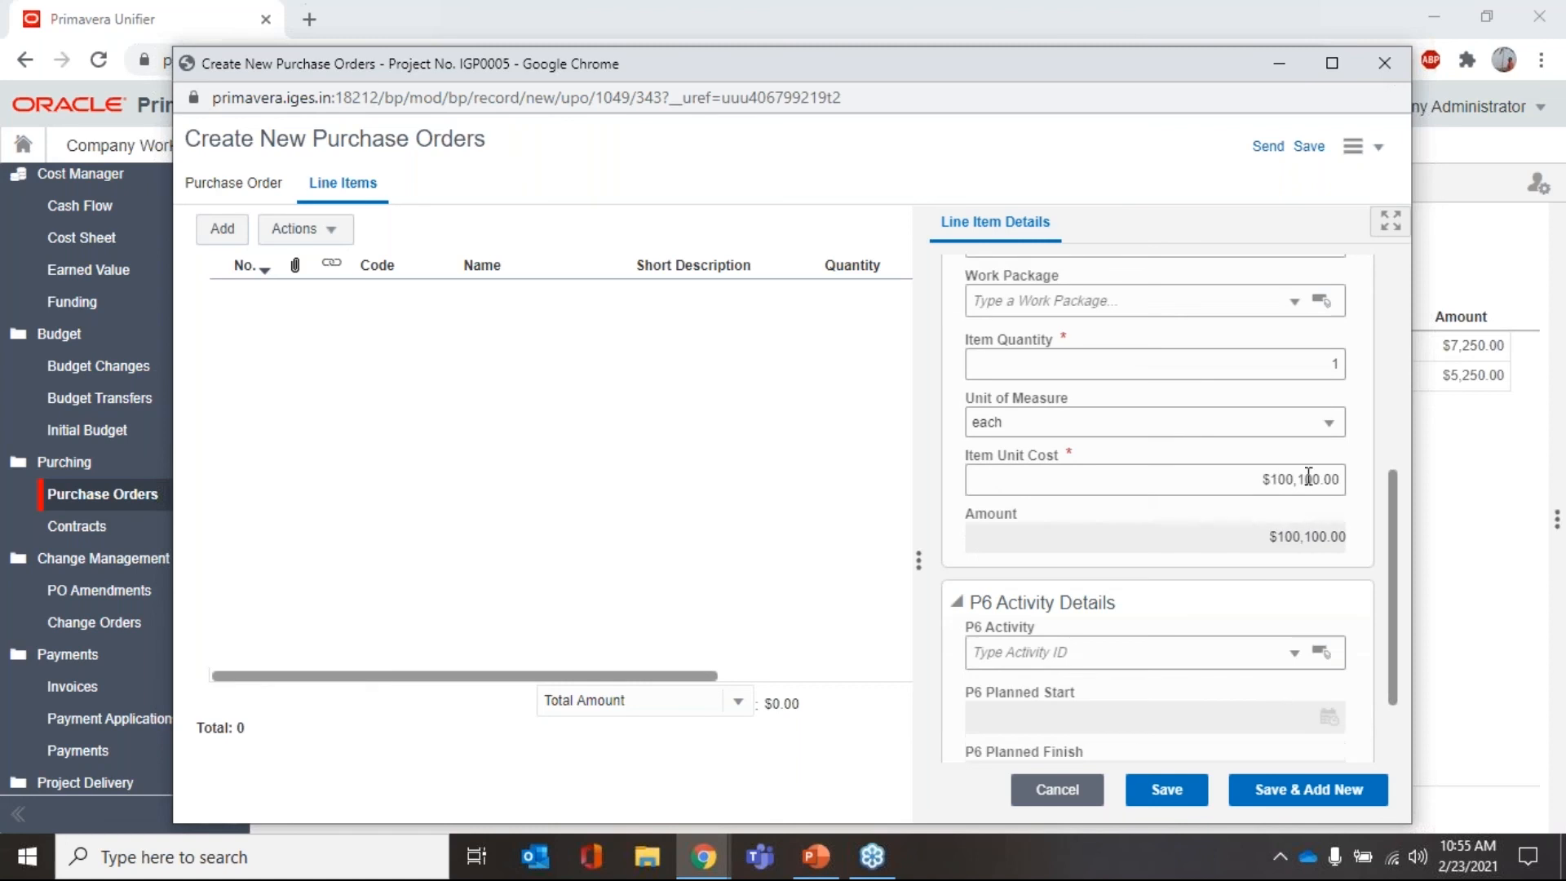
left_click(1173, 789)
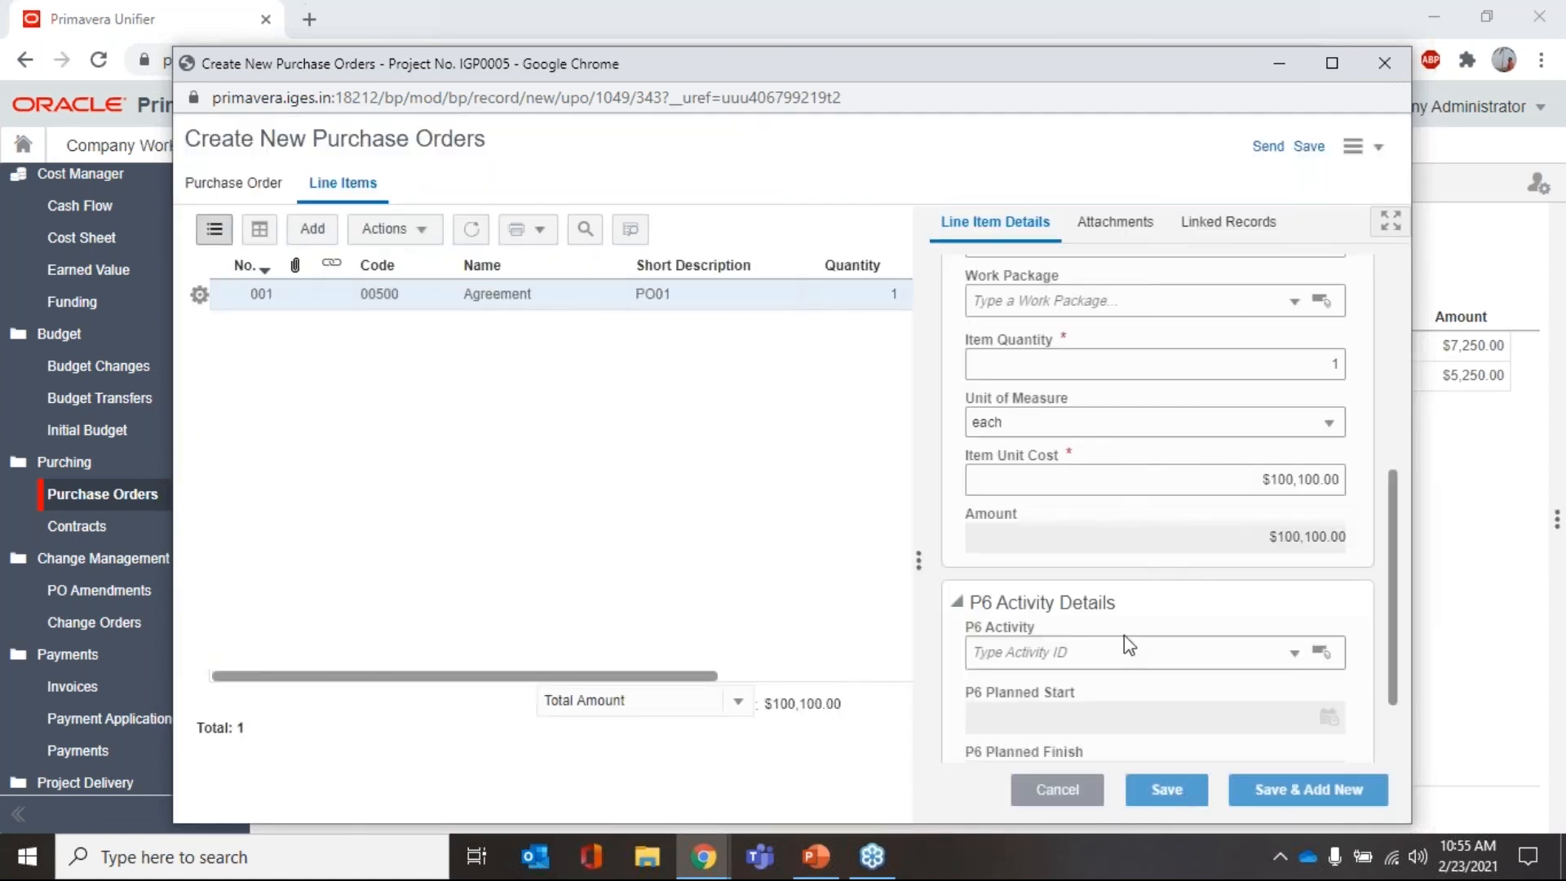
- Try to send the purchase order with the Submit workflow action to the available user
left_click(1269, 152)
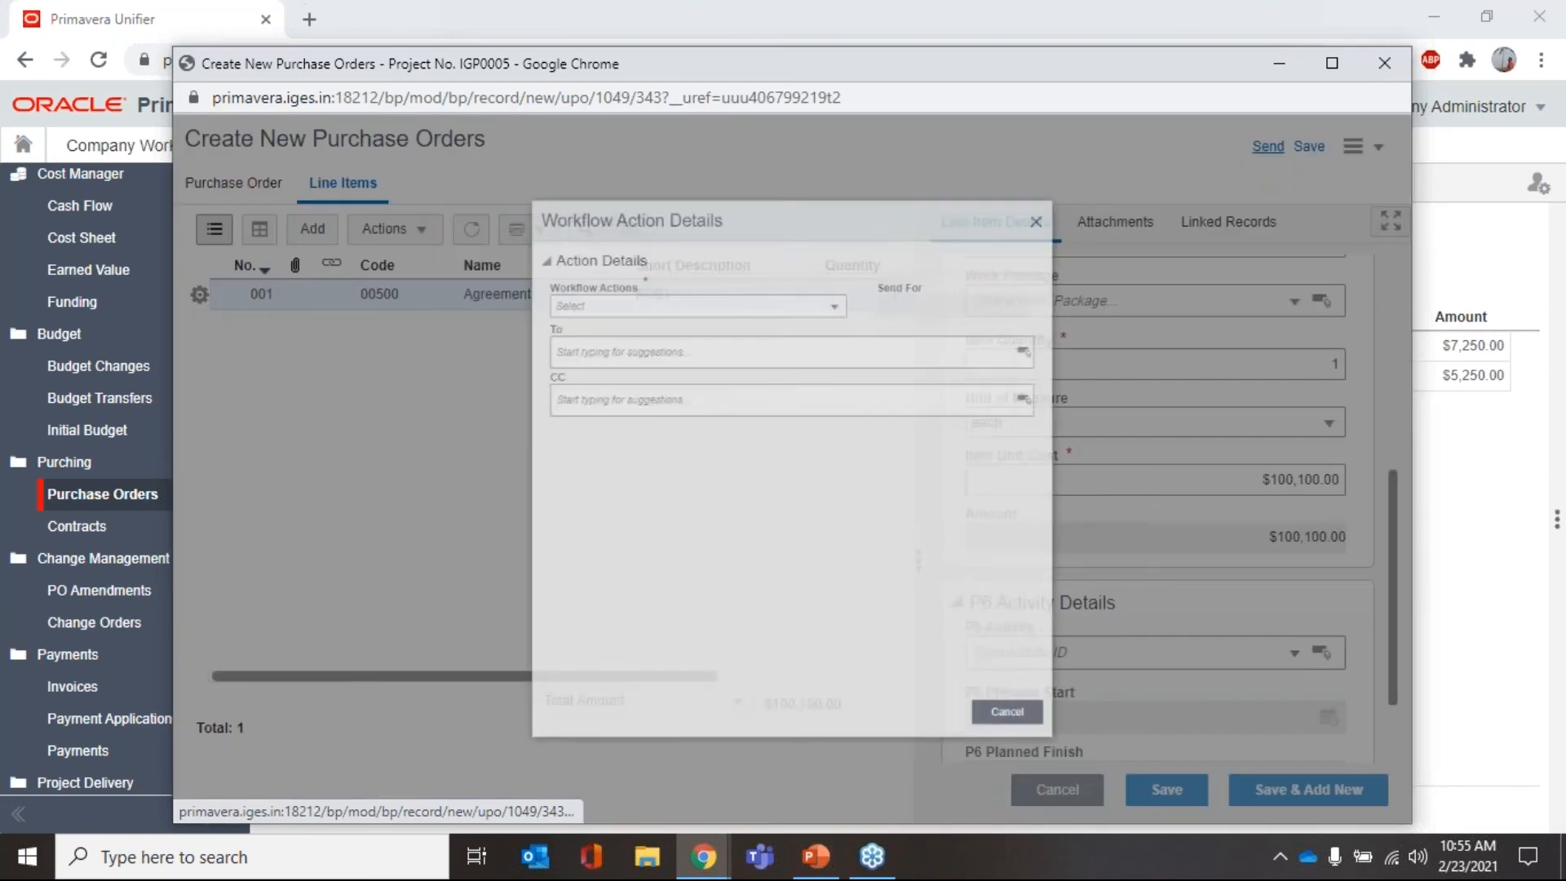
left_click(777, 253)
left_click(776, 304)
left_click(1097, 315)
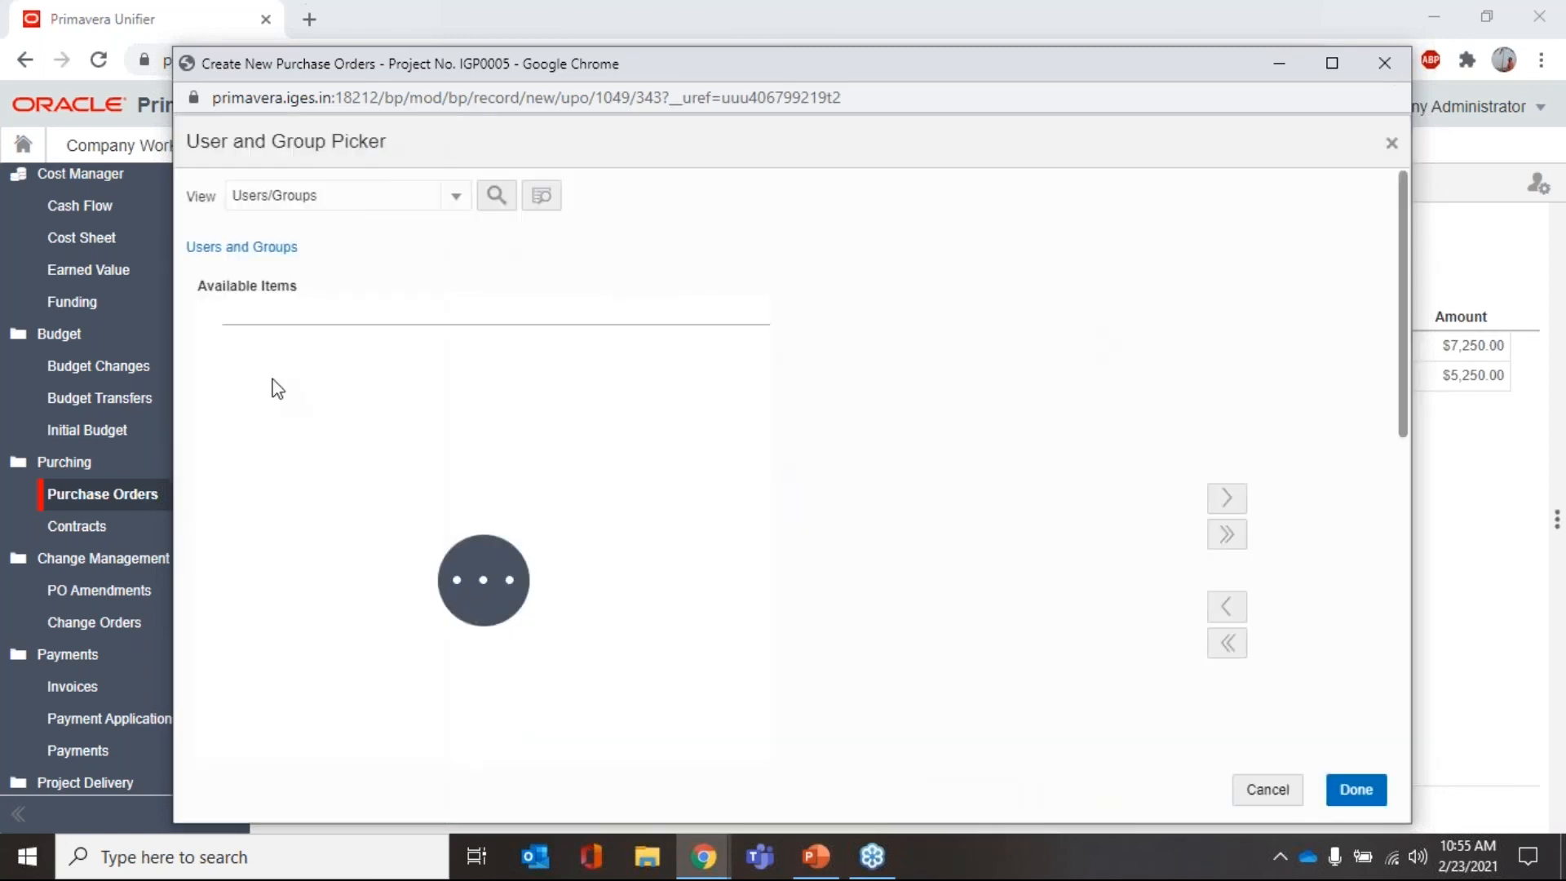
left_click(901, 424)
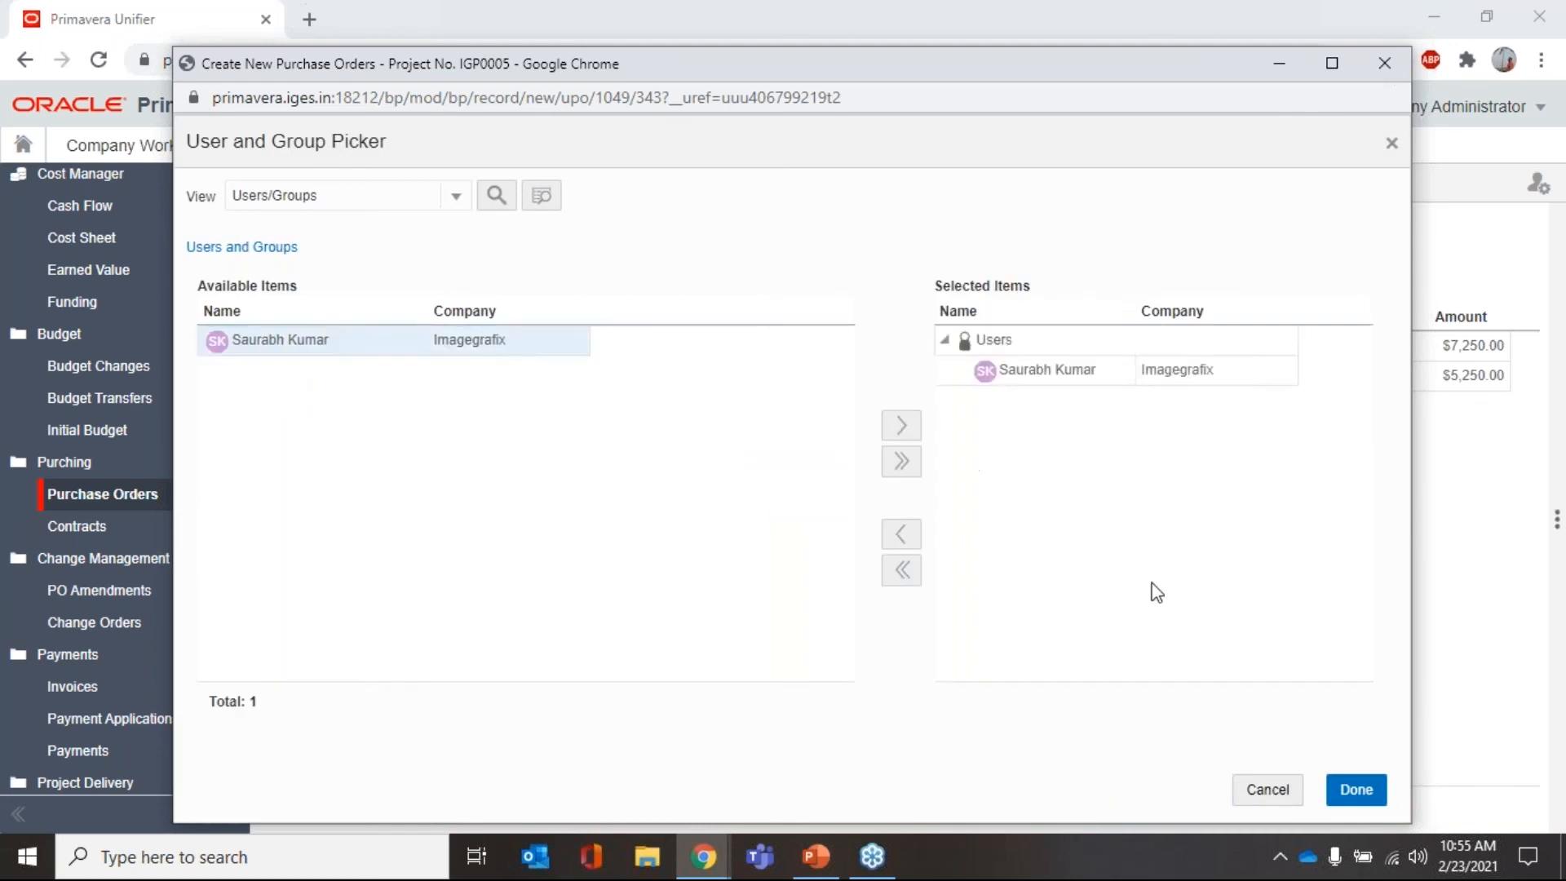
left_click(1357, 790)
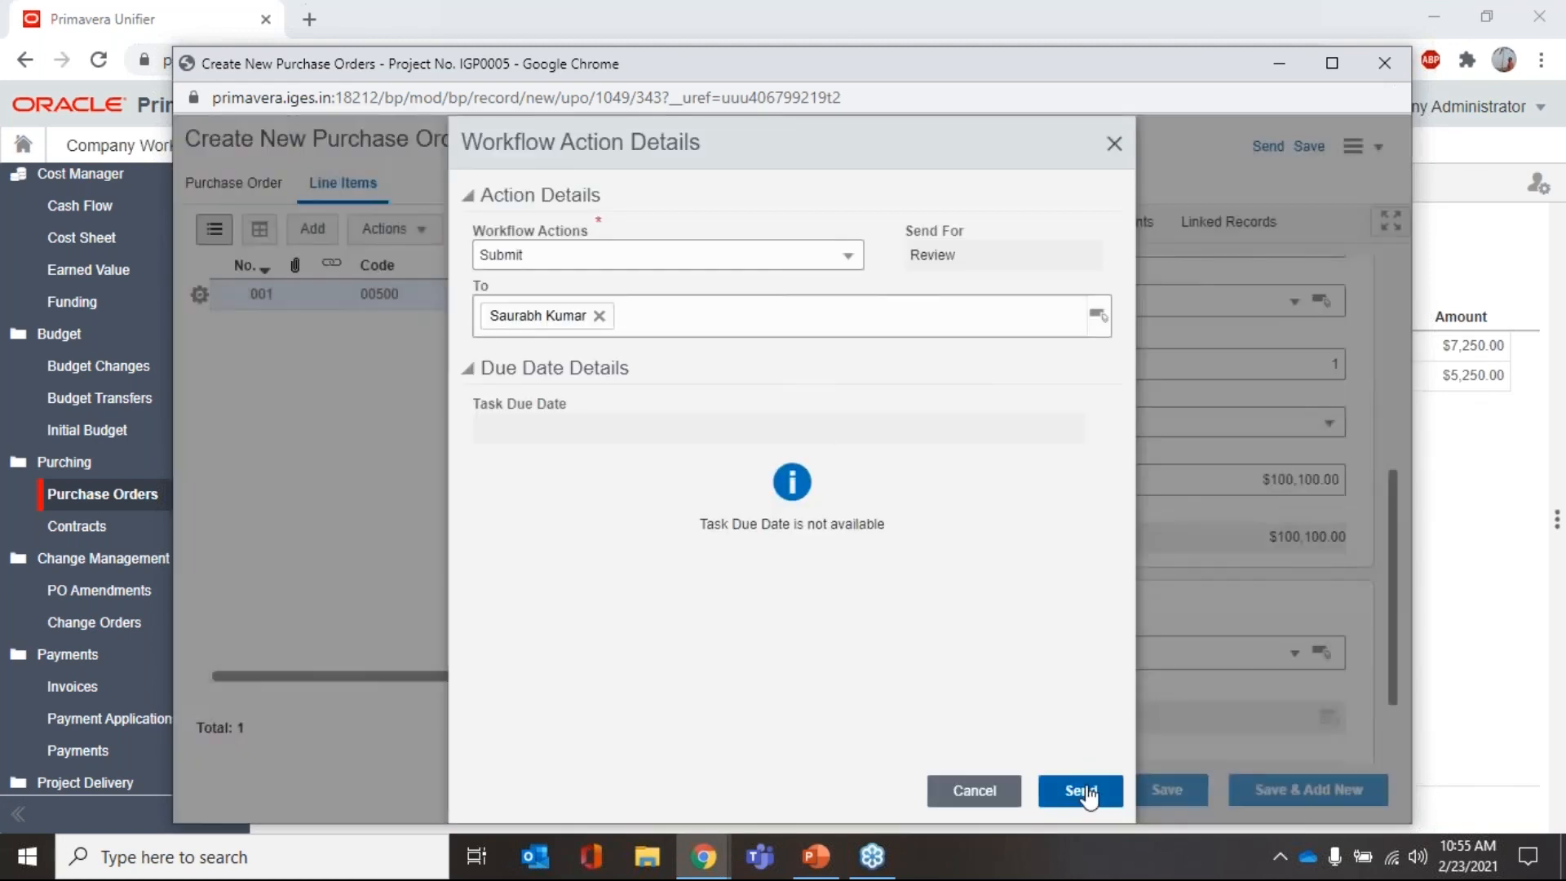
left_click(1081, 790)
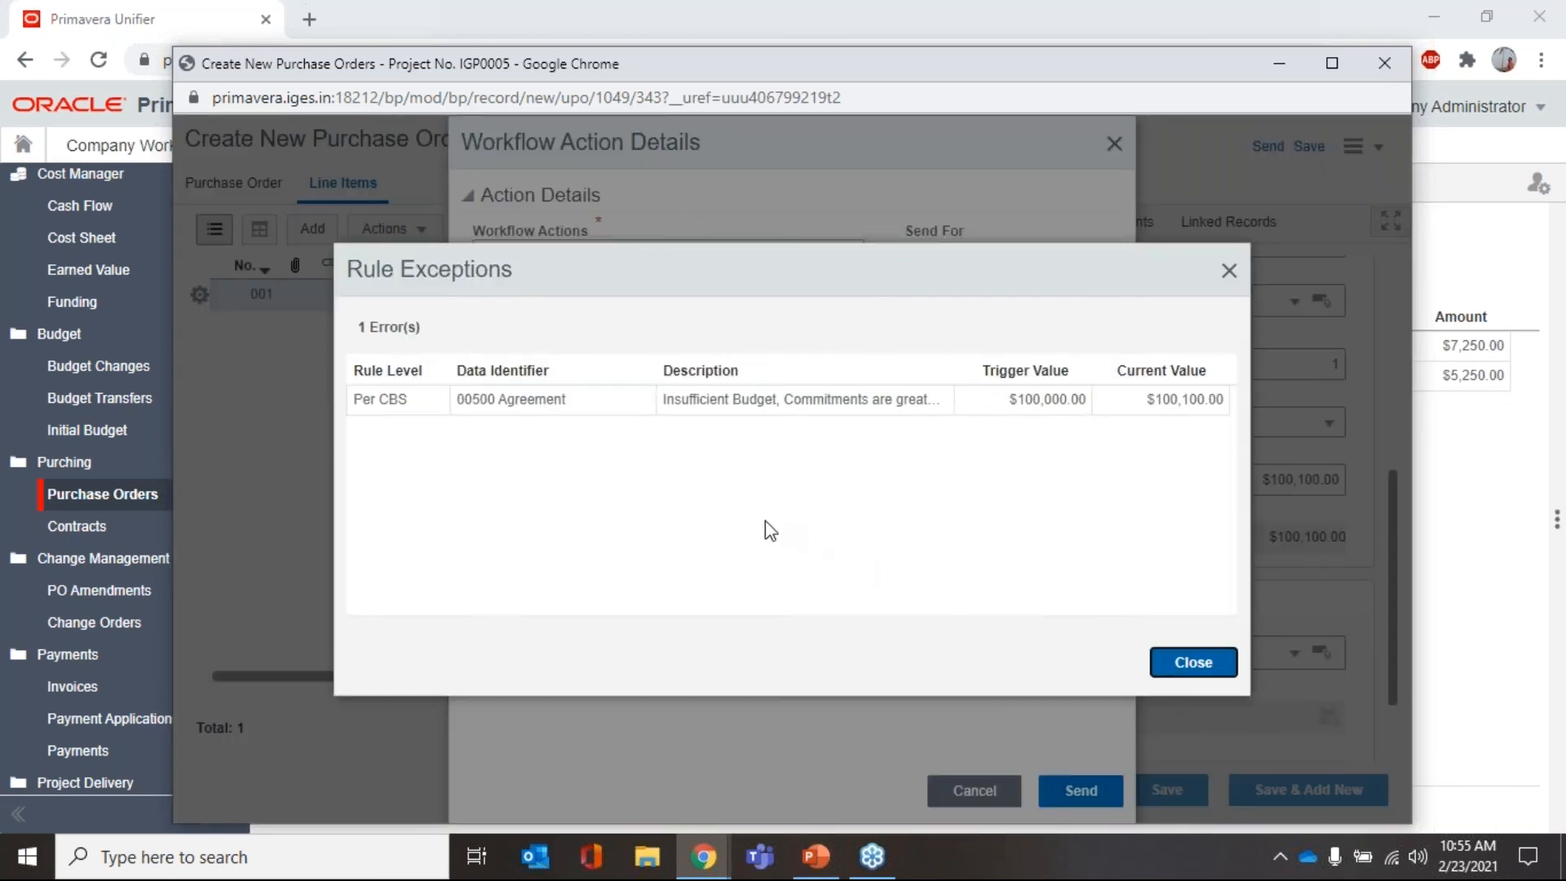
- Examine the rule exception for cost code 00500 and discard the unsent purchase order
left_click(677, 412)
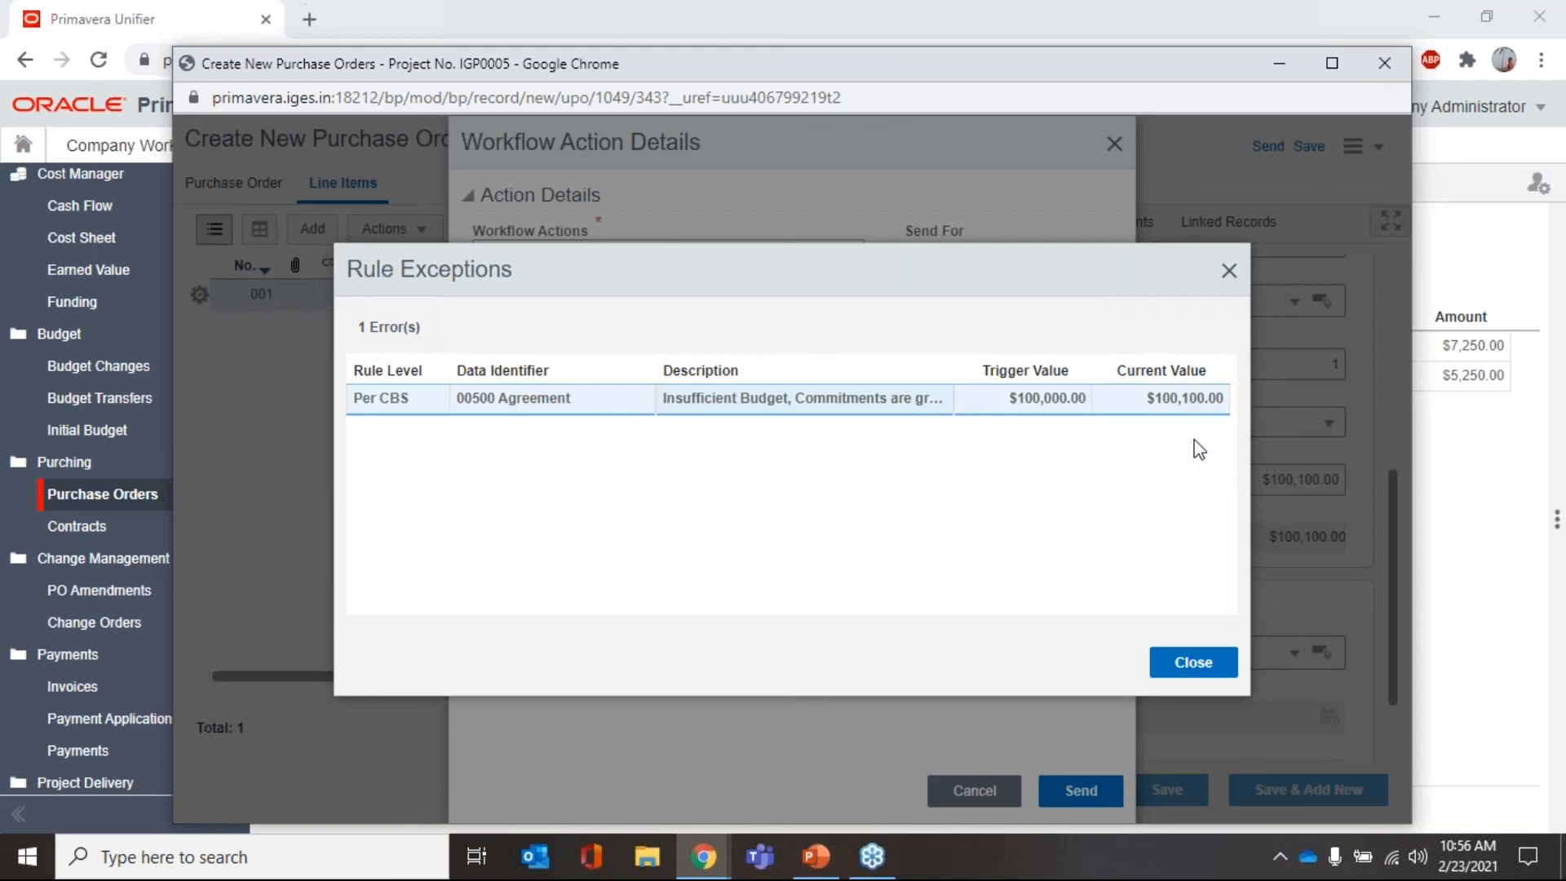
left_click(1192, 665)
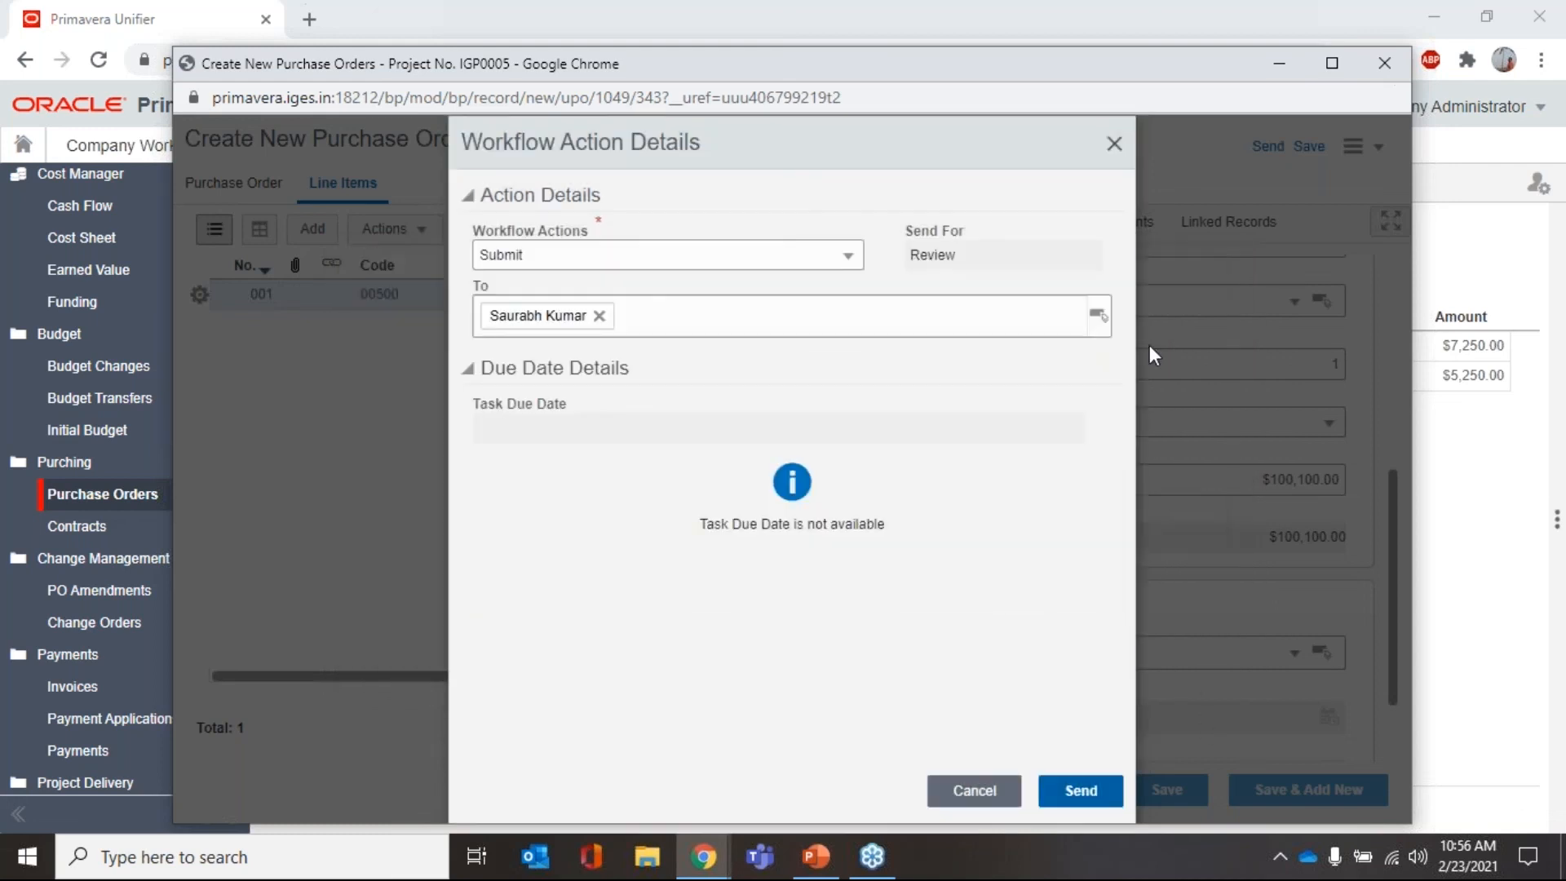
left_click(1115, 155)
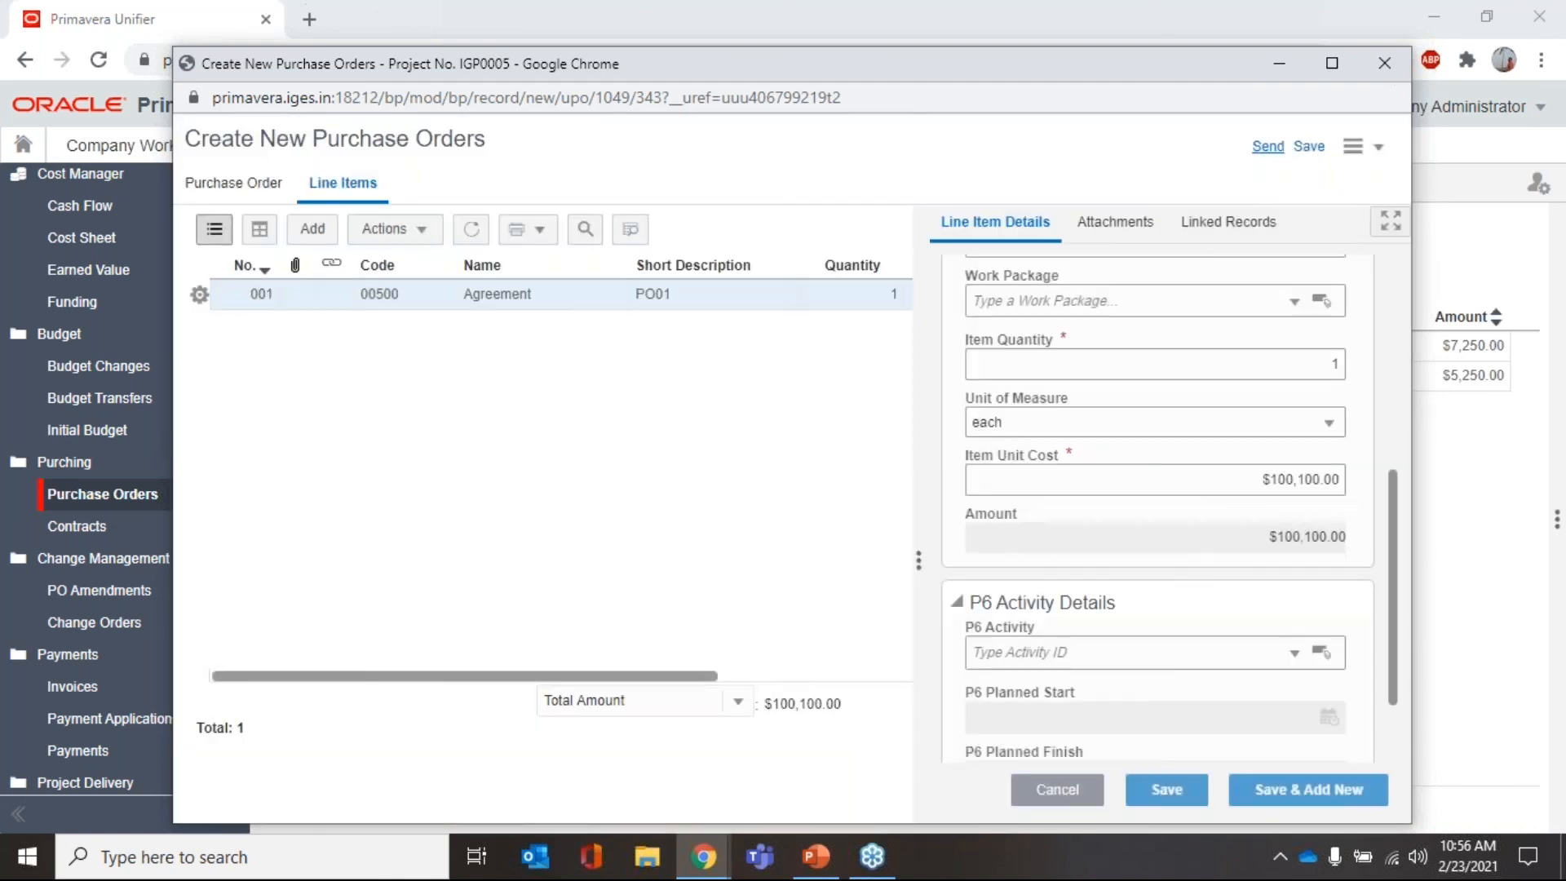
left_click(1395, 70)
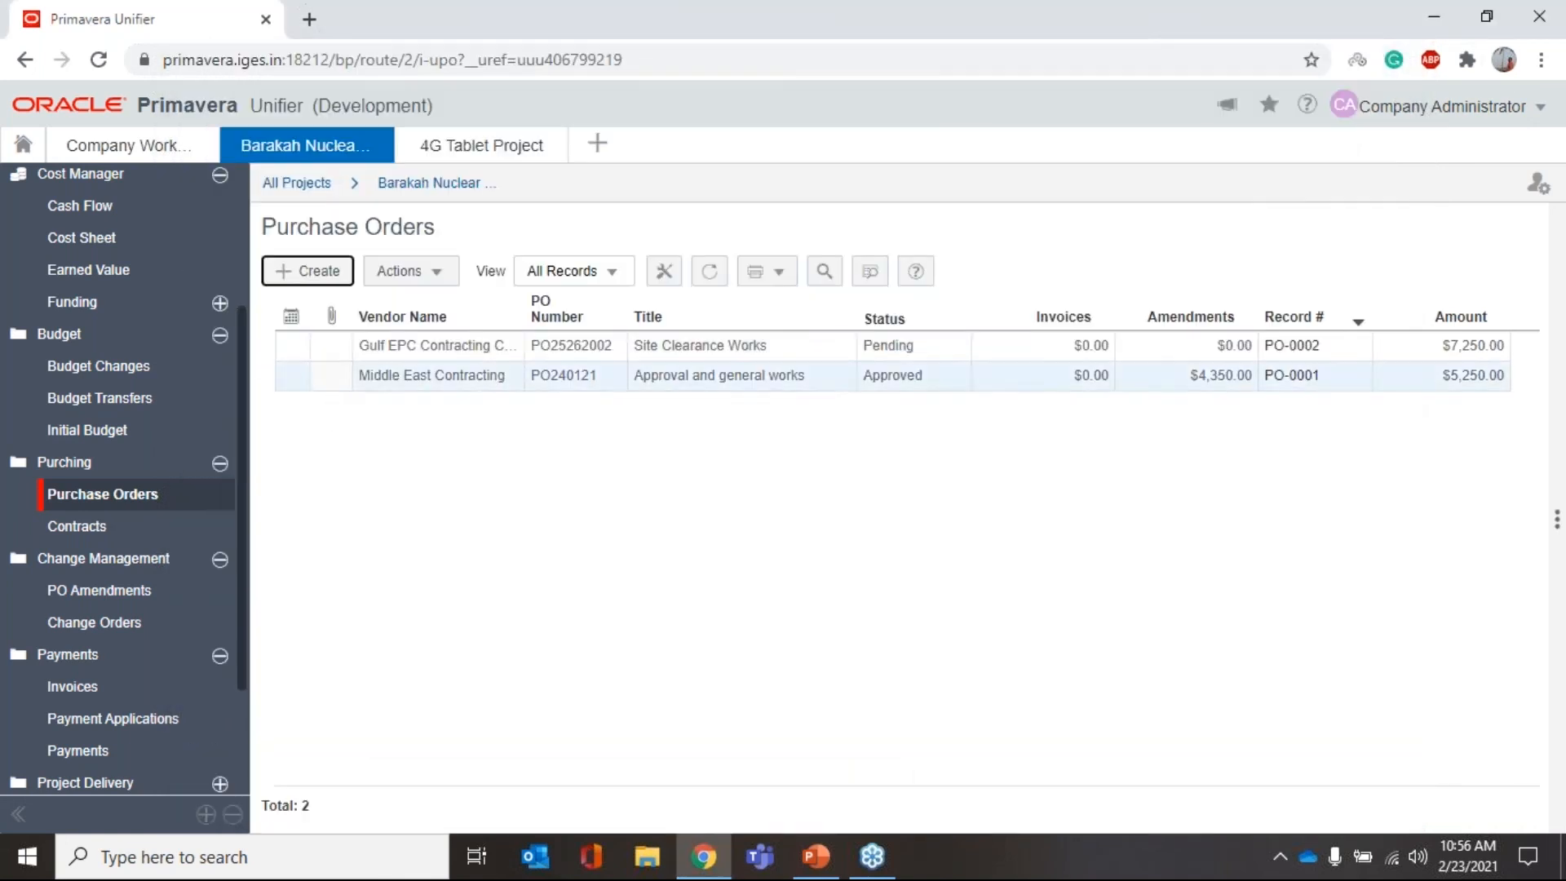
- Start another purchase order, export its line item template and open the downloaded file in Excel
left_click(300, 272)
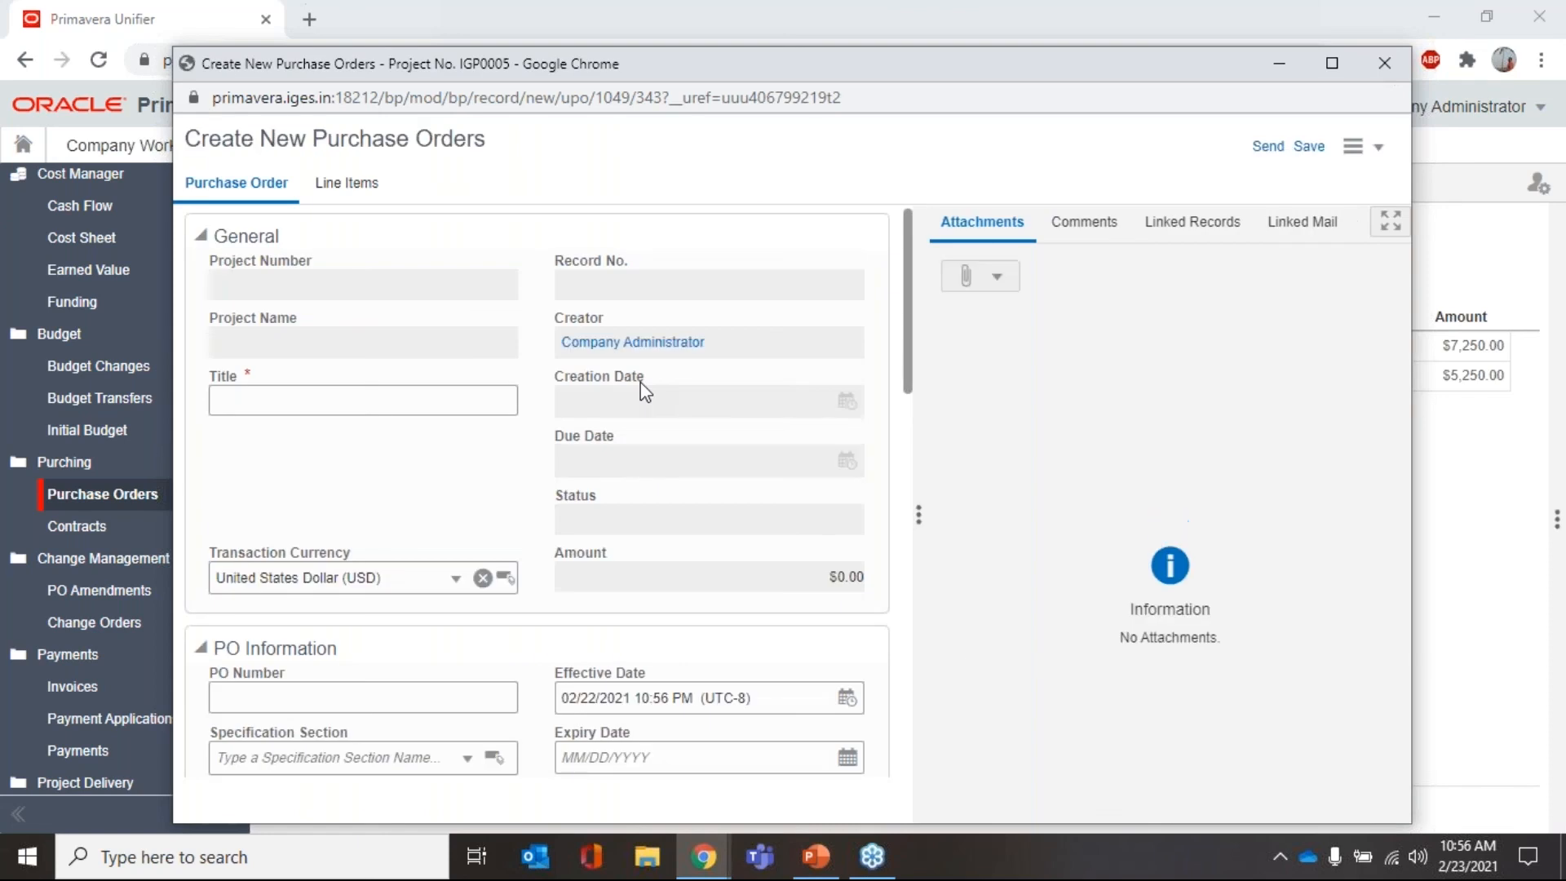
left_click(1377, 155)
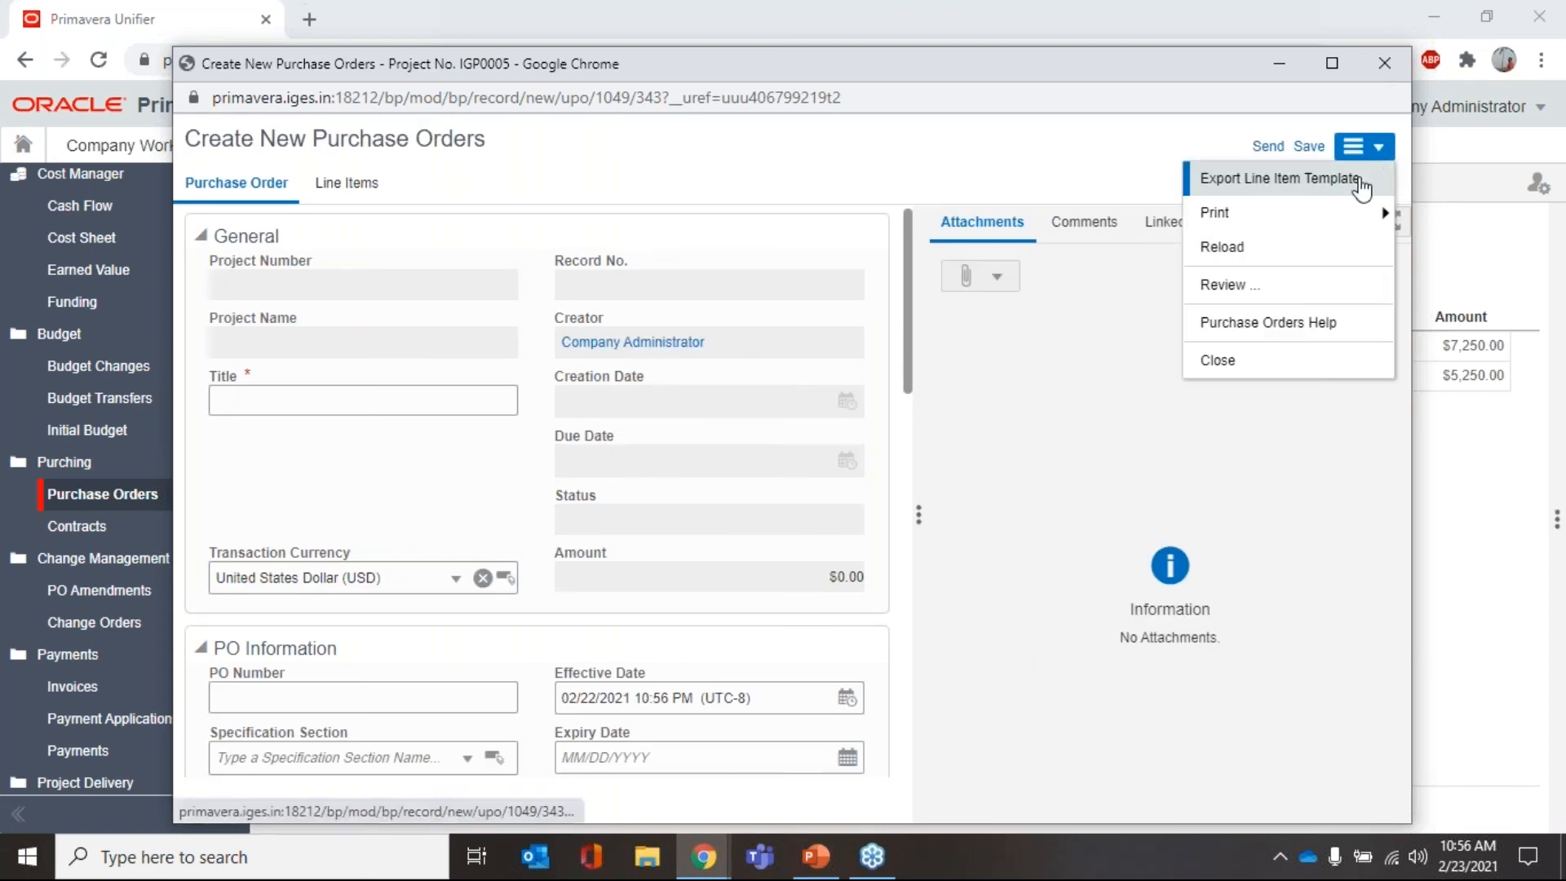
left_click(1360, 179)
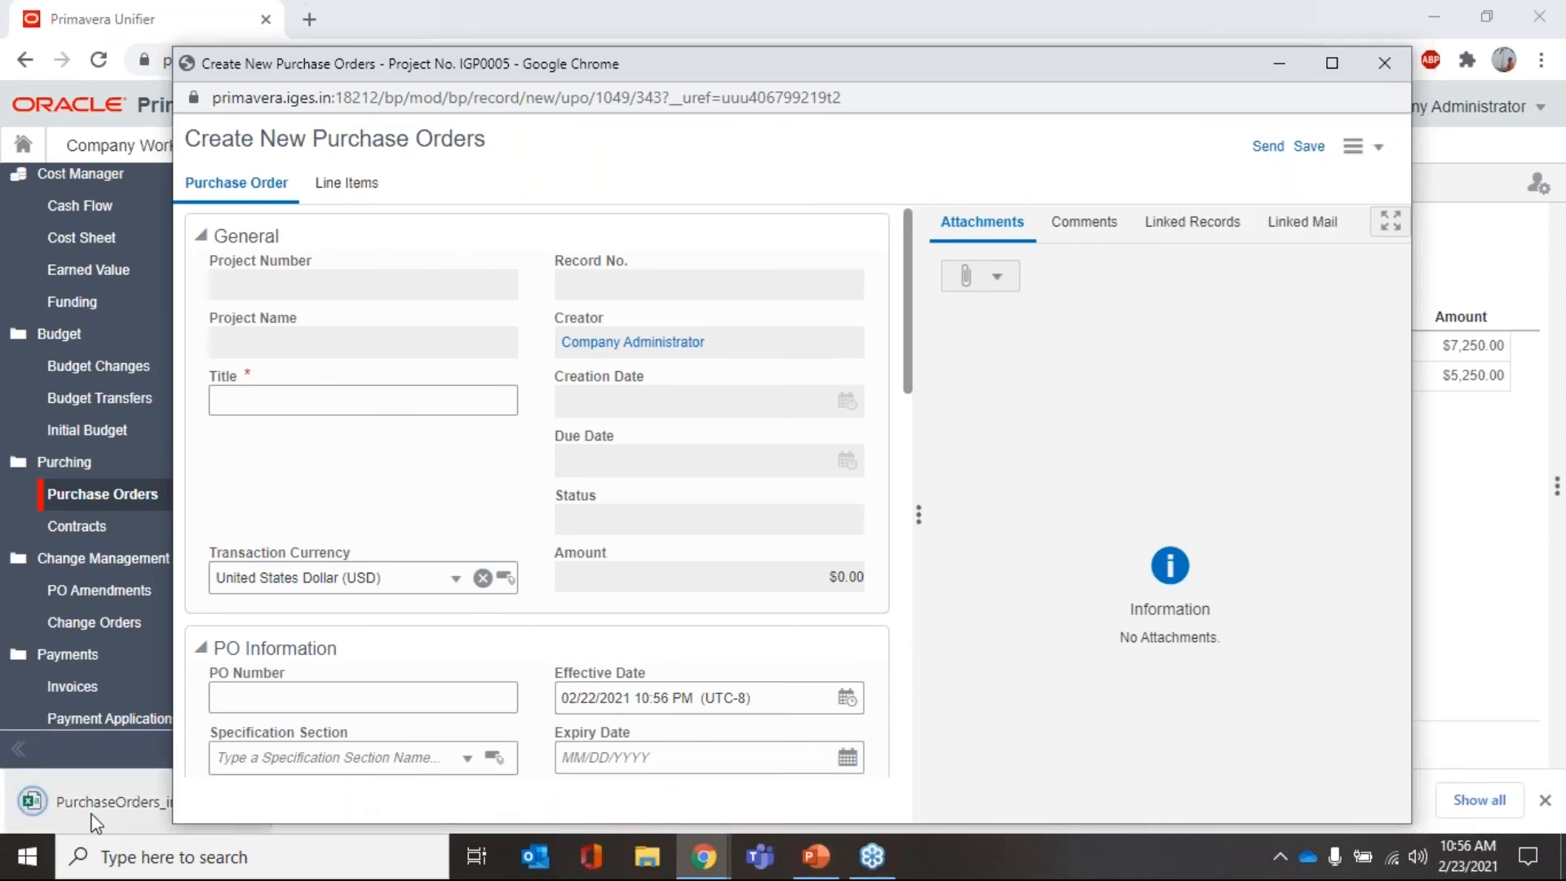
left_click_drag(674, 70, 782, 50)
left_click(82, 795)
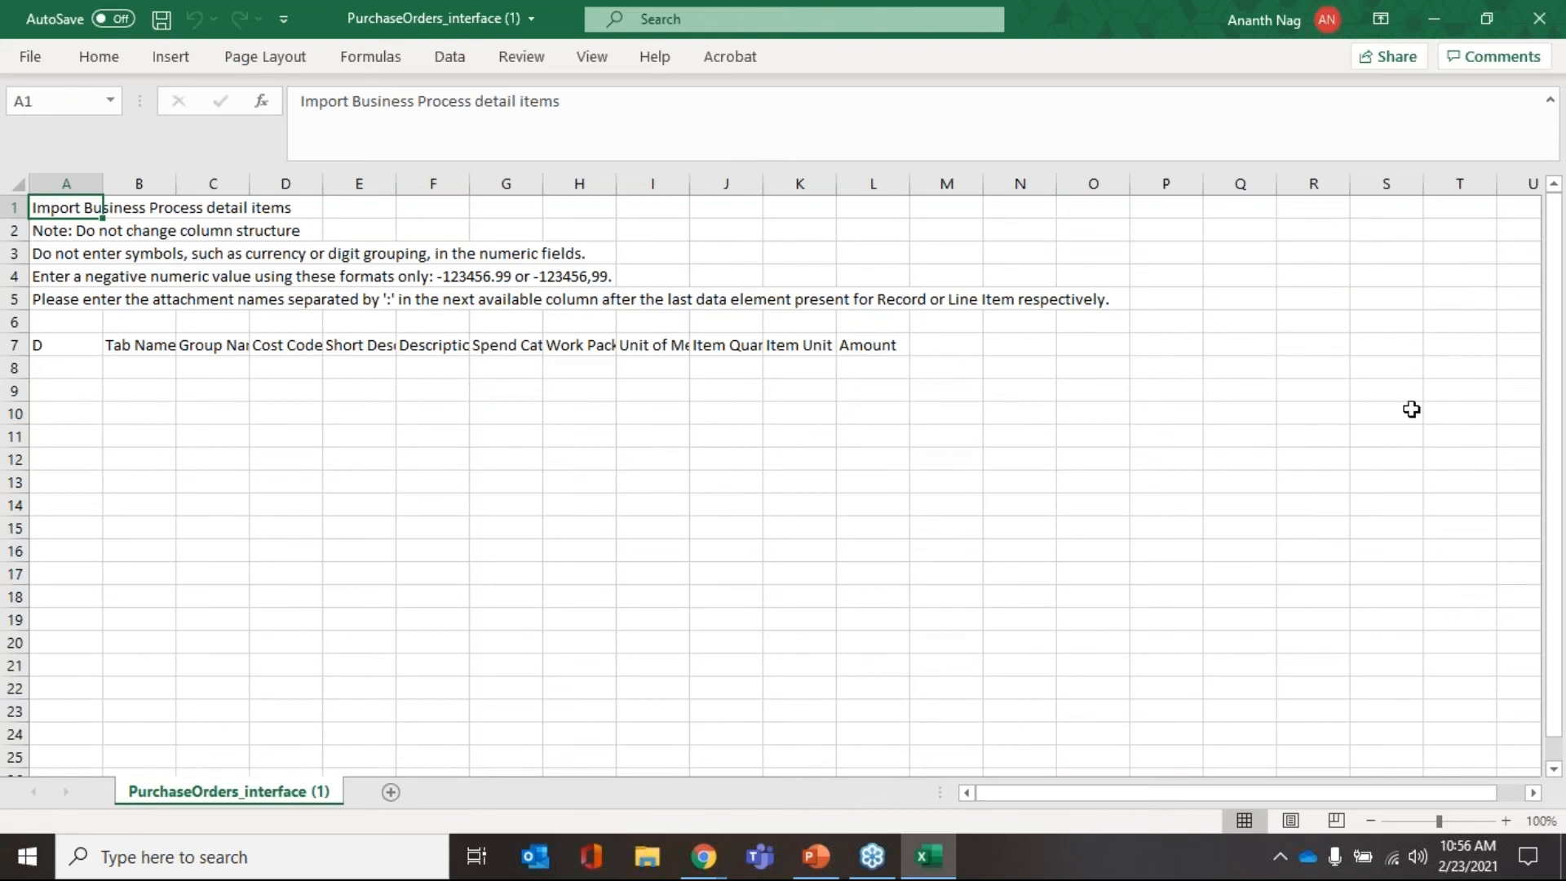
- Switch from Excel back to Unifier, look through the blank purchase order form and close it without saving
left_click(1442, 24)
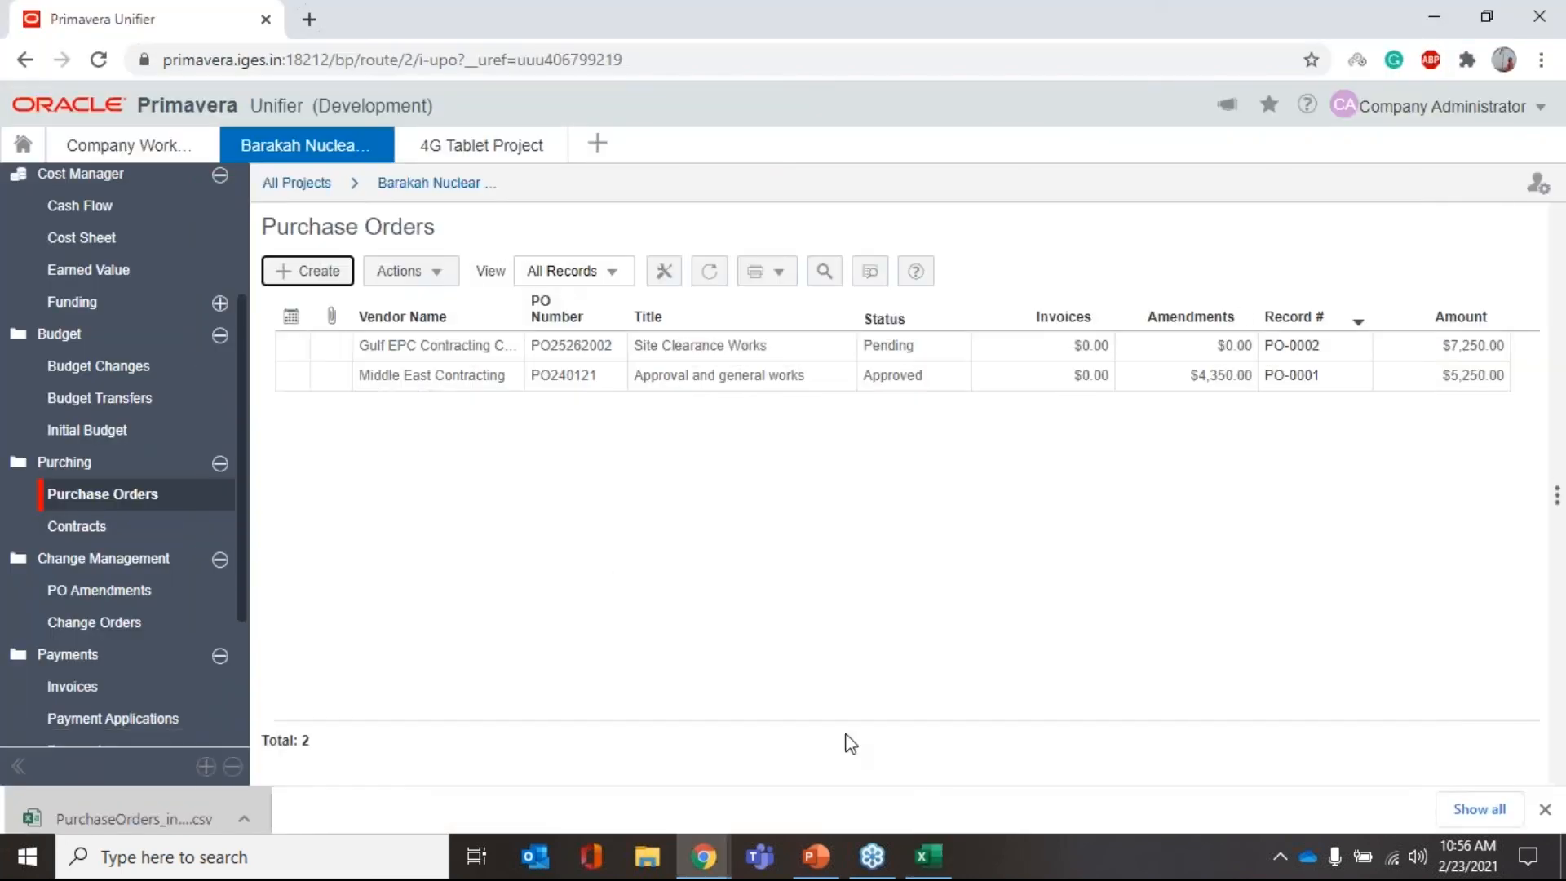
mouse_move(737, 861)
left_click(832, 783)
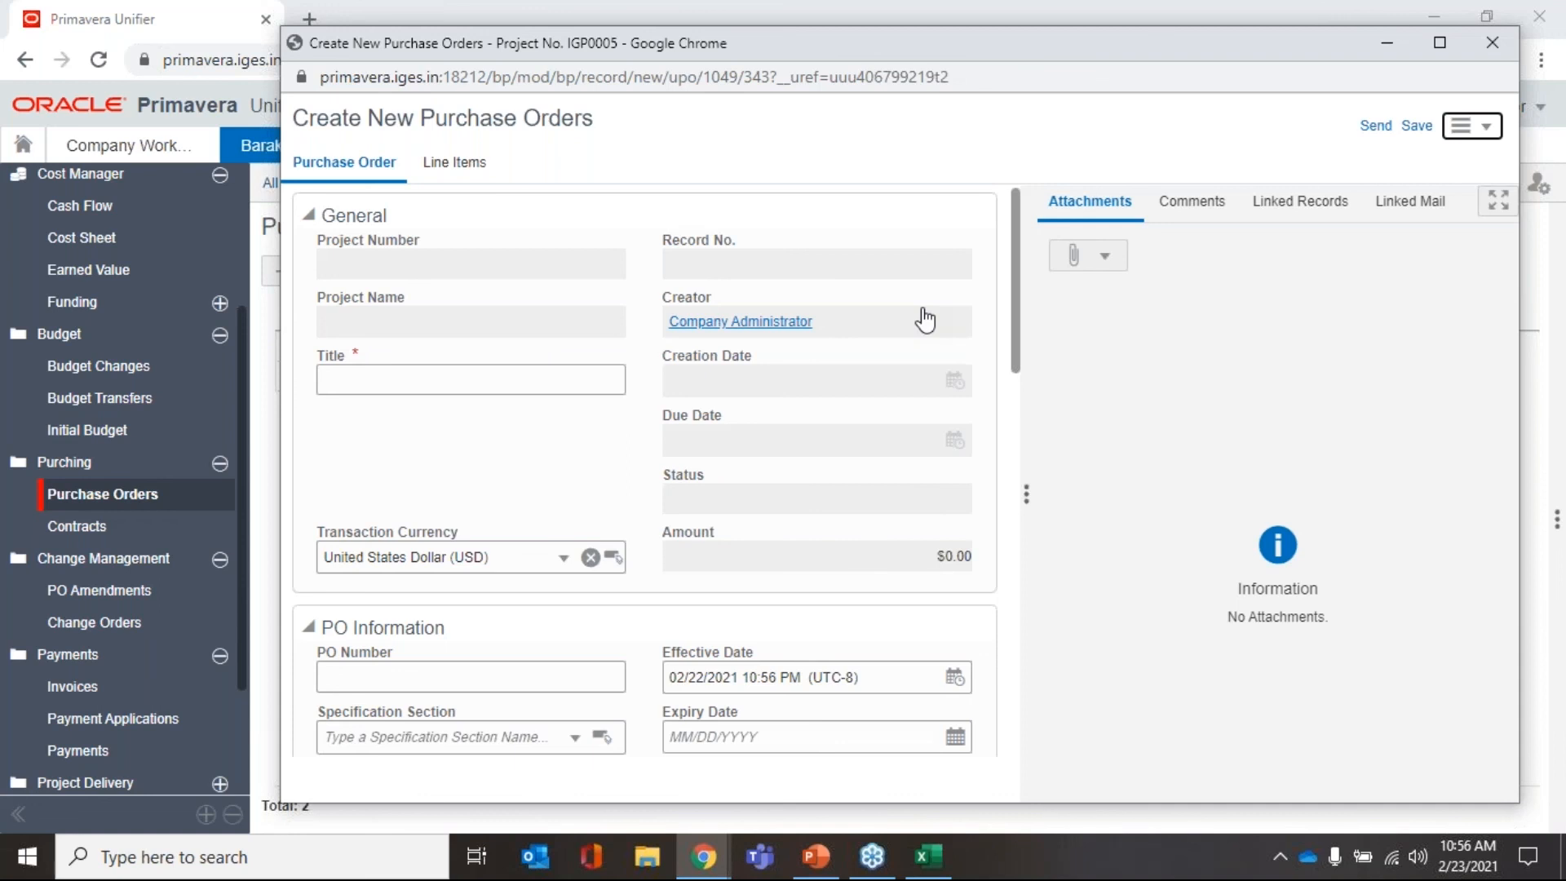
scroll(722, 313, "down", 10)
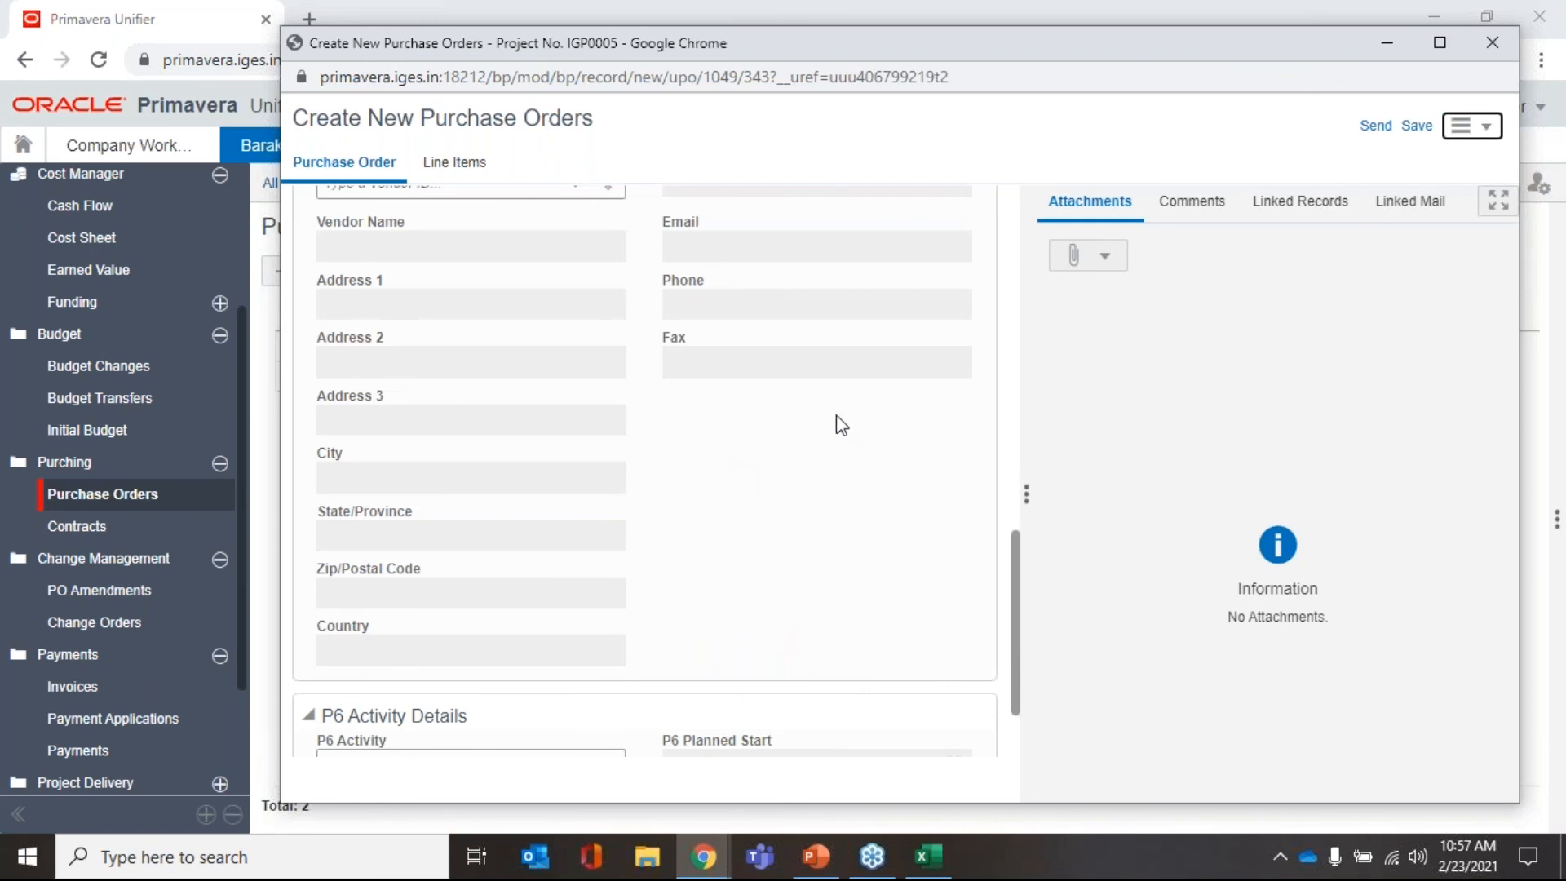
left_click(1493, 44)
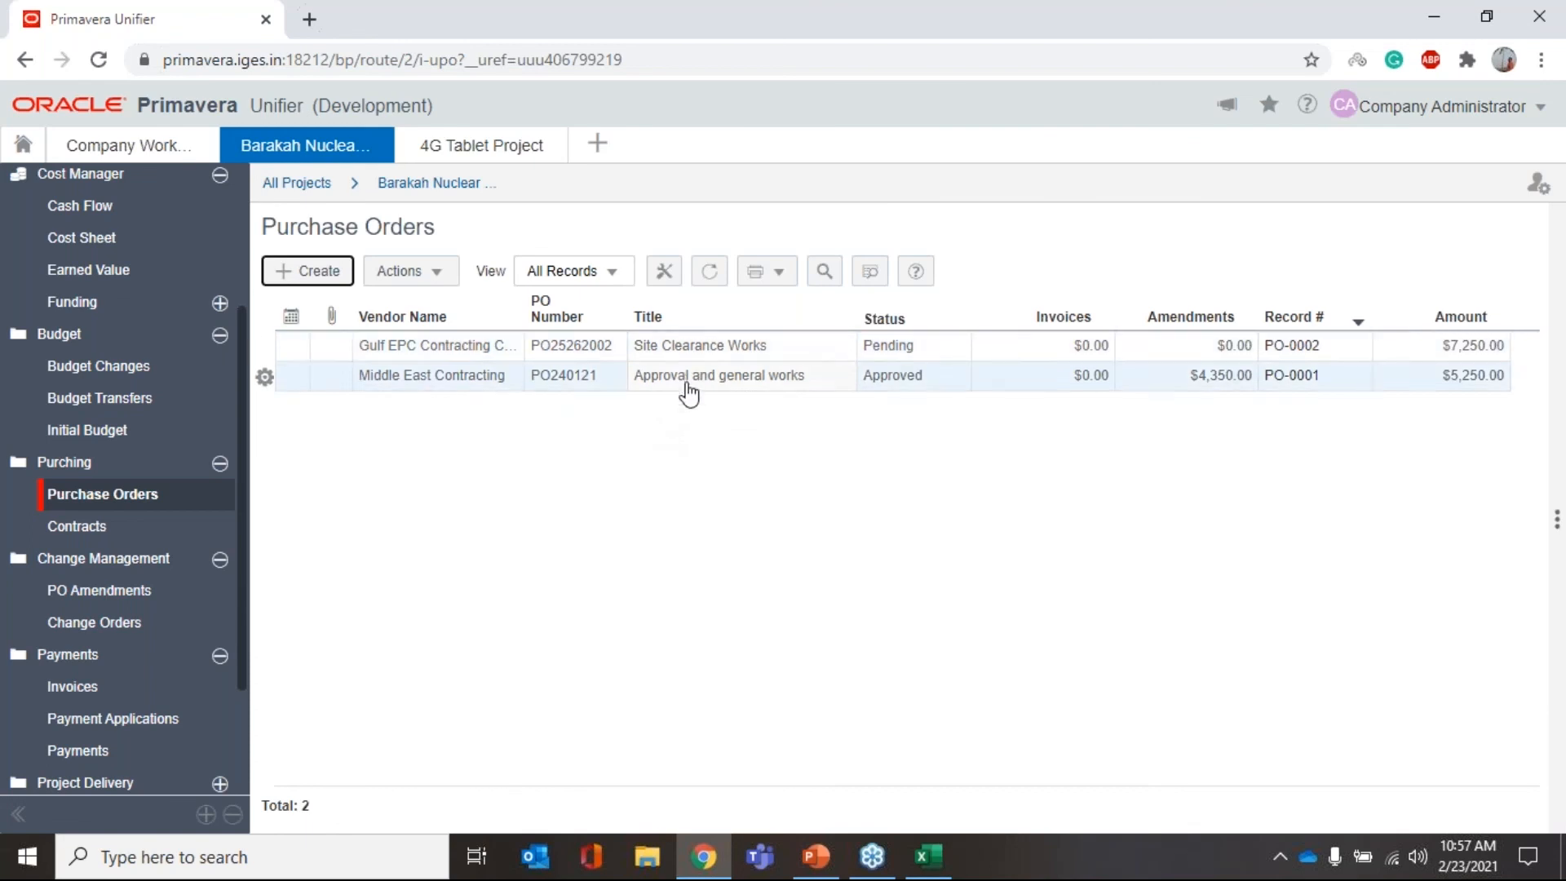
- Open the "Approval and general works" purchase order and review its line items, pending amendments, approved amendments and approved invoices
double_click(689, 394)
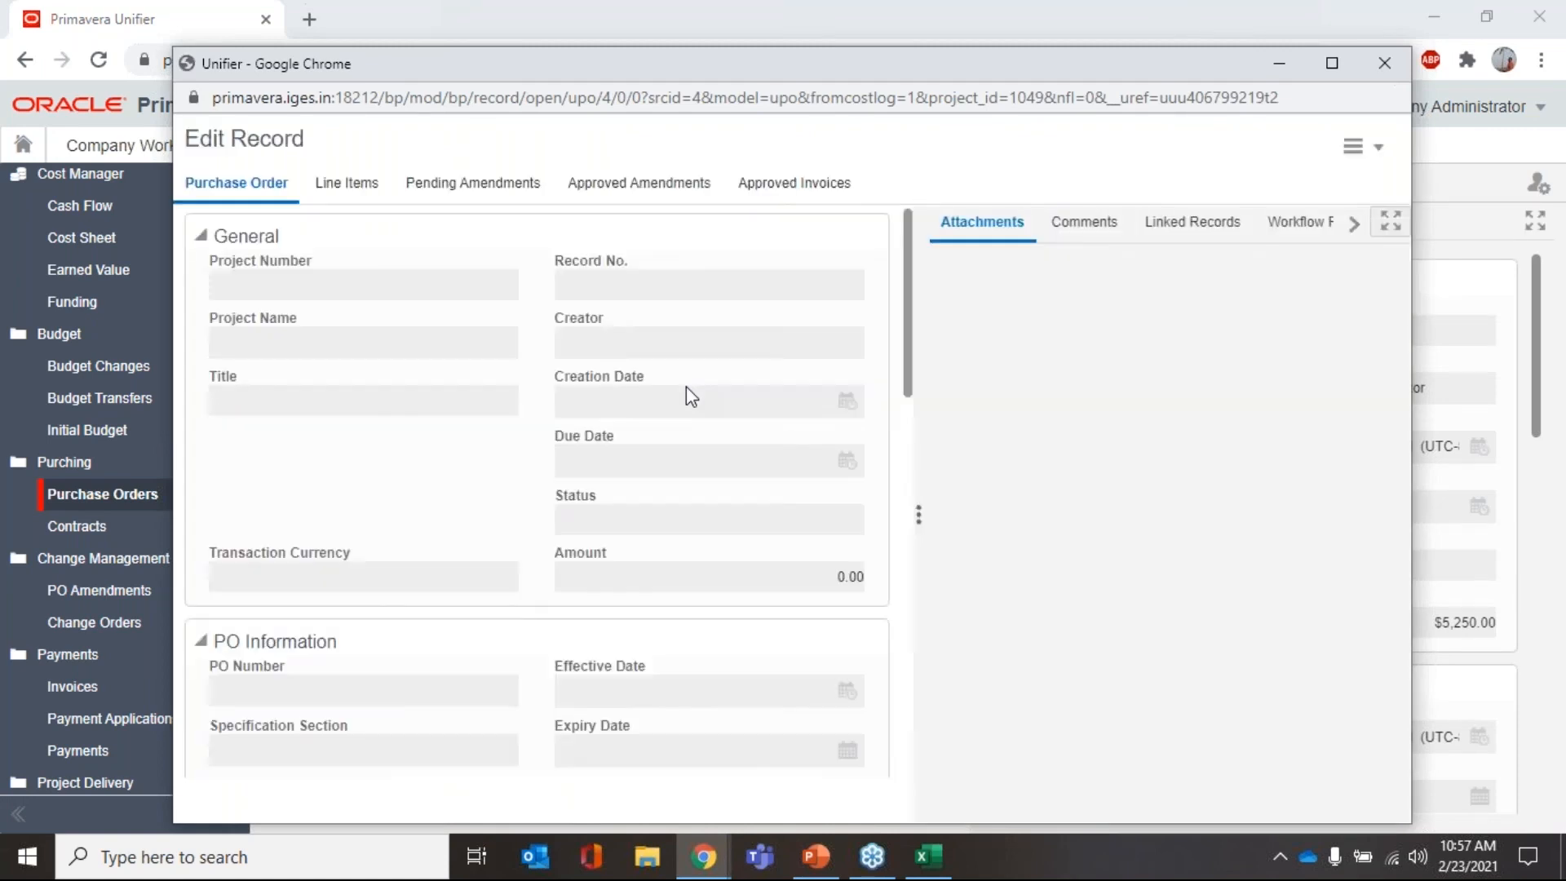
left_click(341, 189)
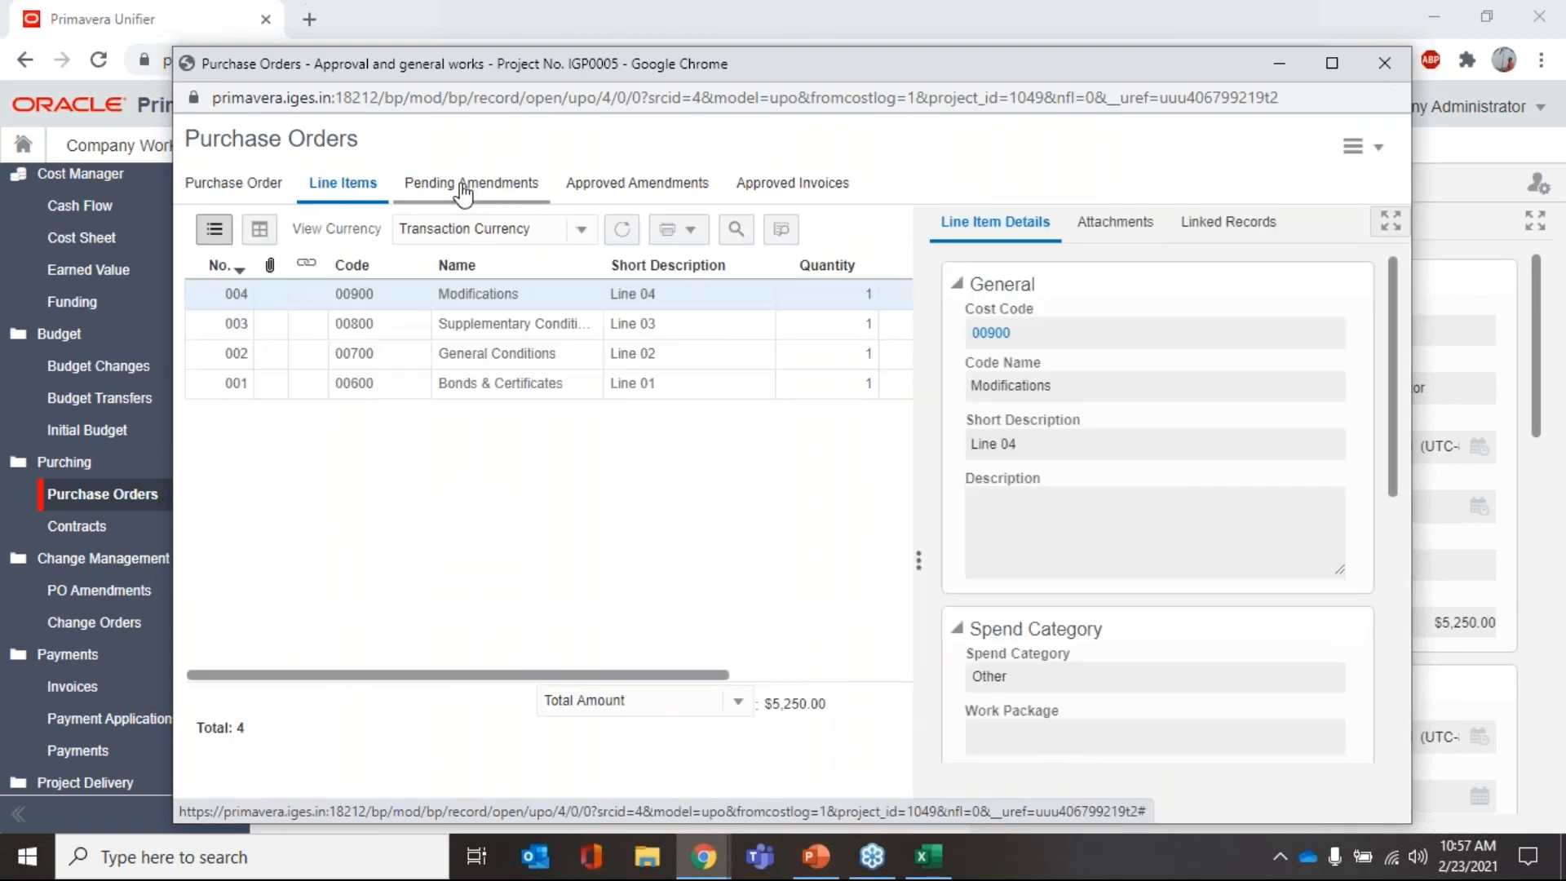
left_click(464, 192)
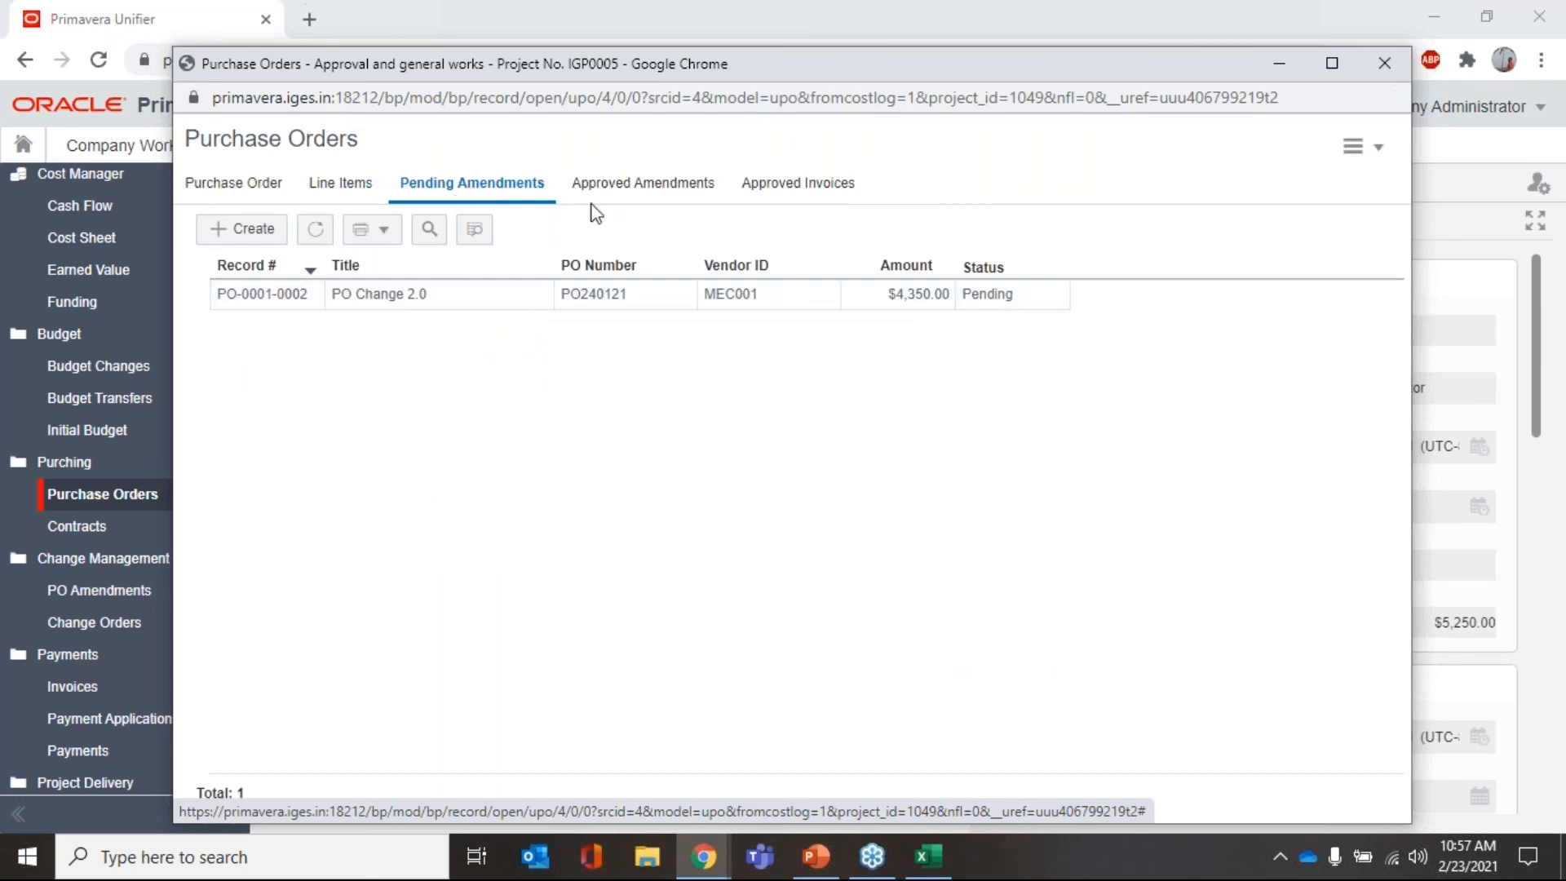
left_click(602, 193)
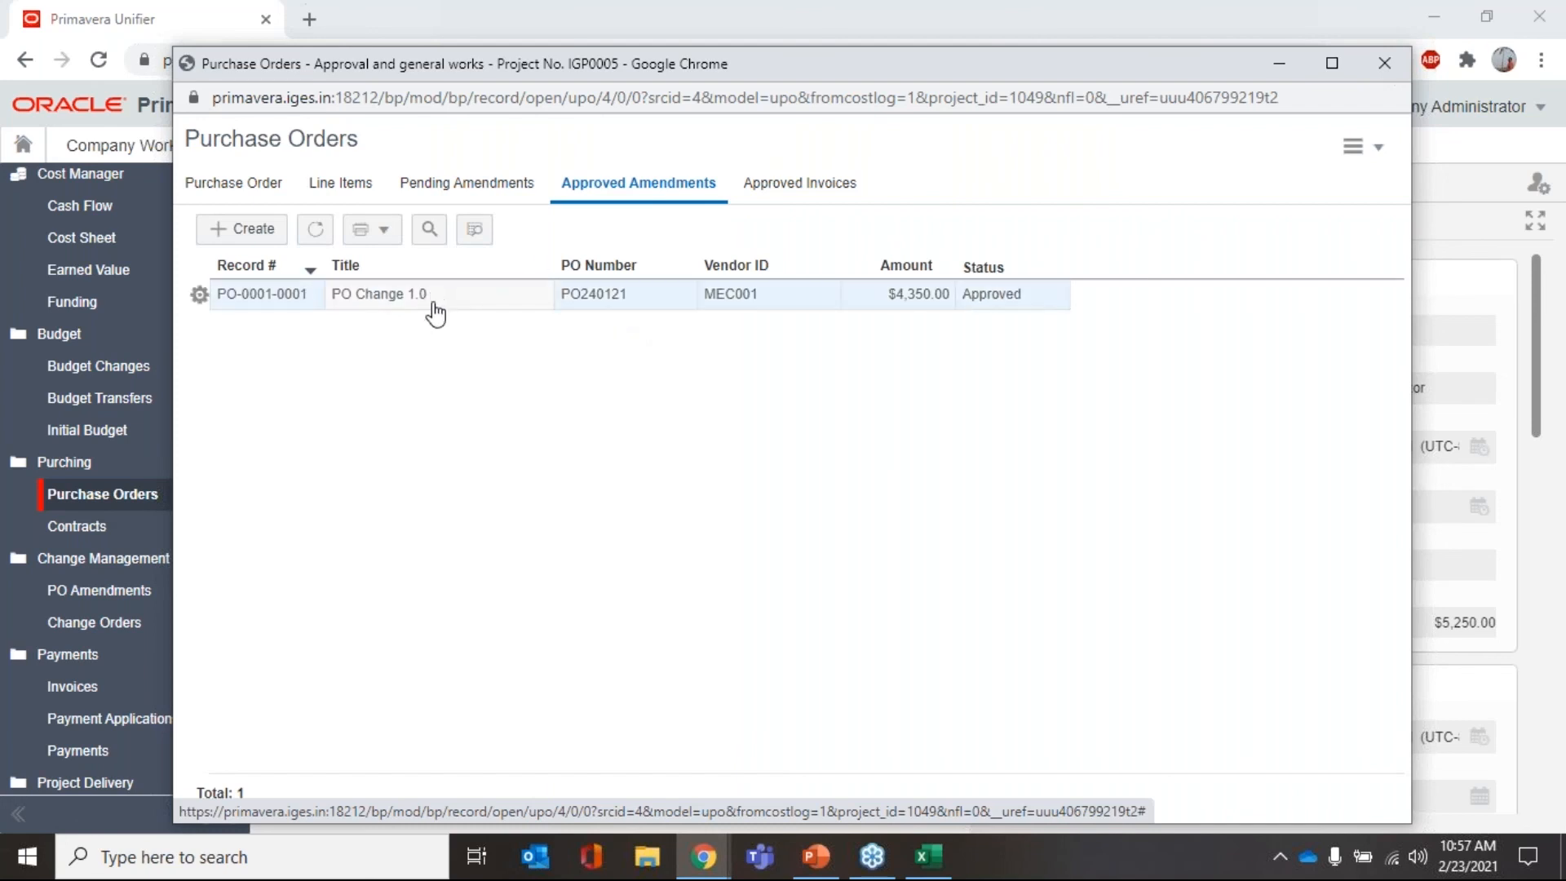
left_click(819, 194)
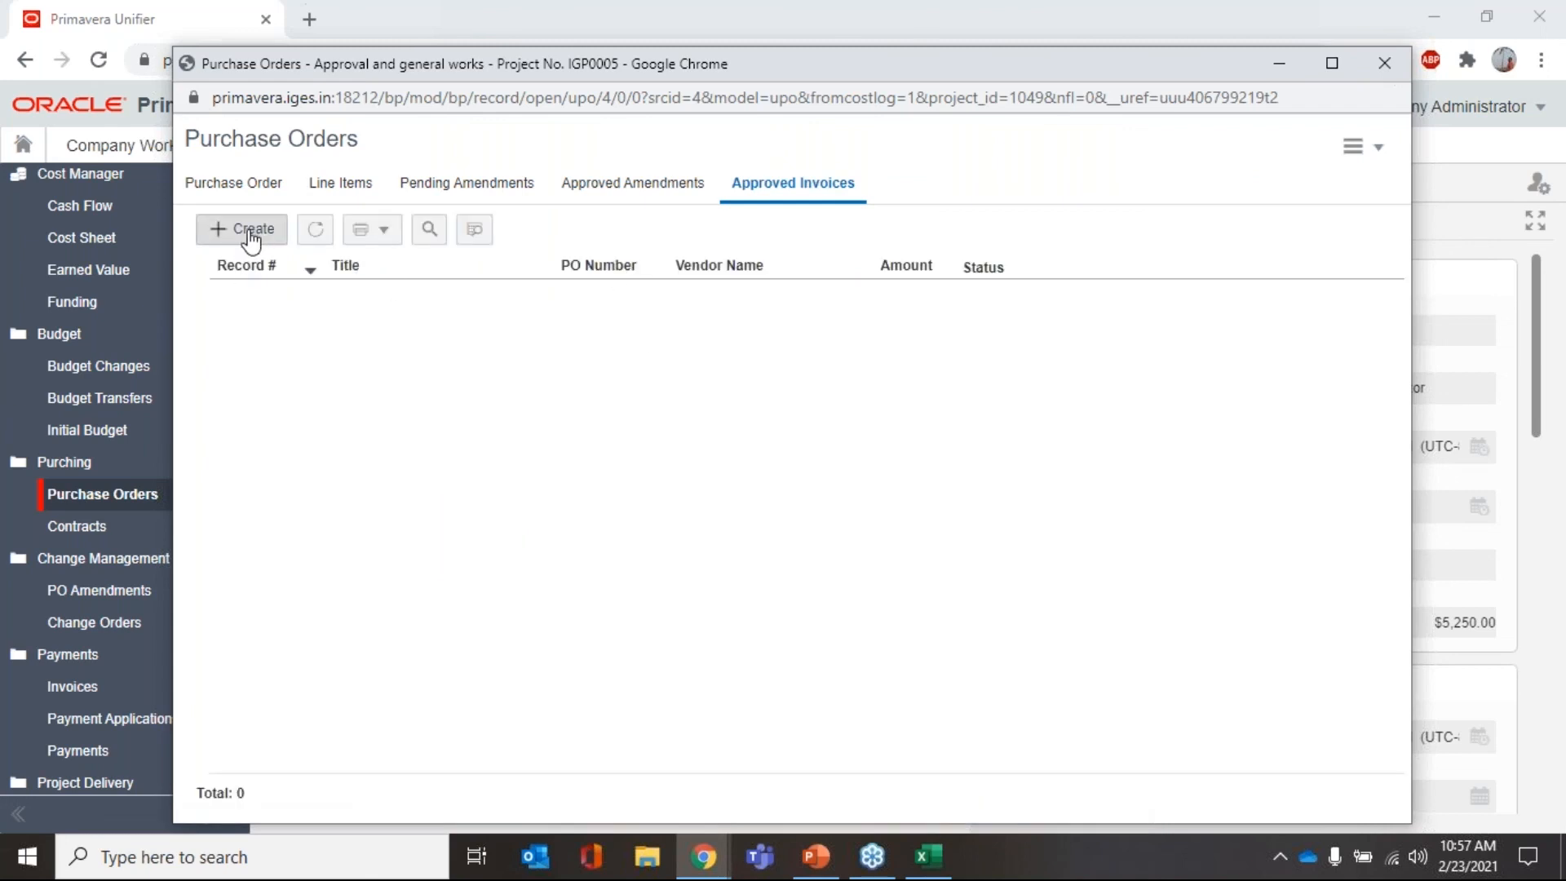
left_click(570, 182)
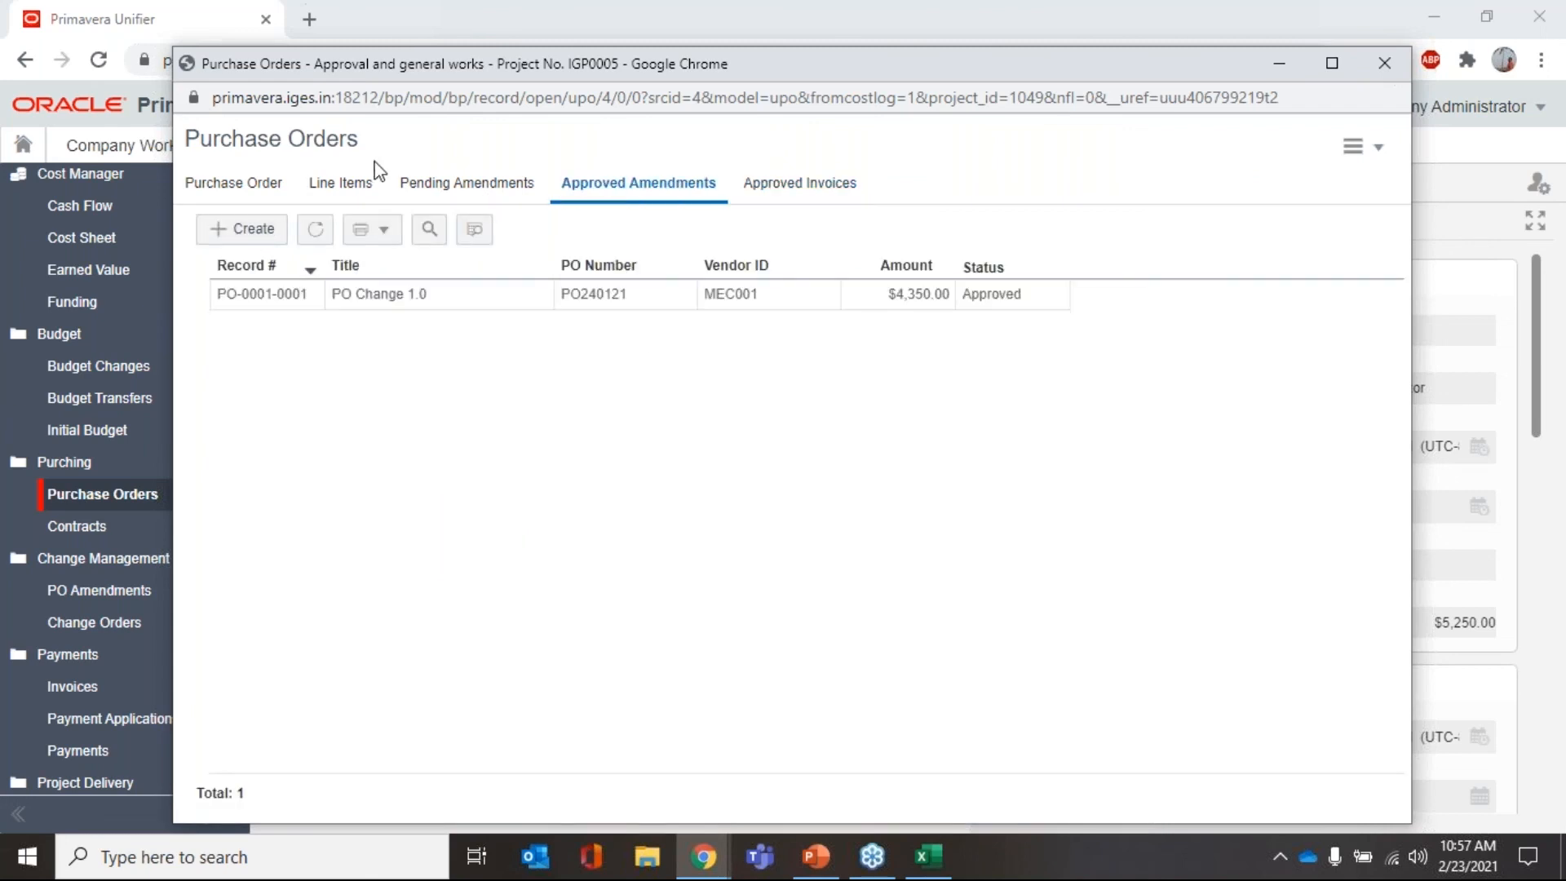
left_click(448, 184)
- Examine the original amount, pending amendments and approved amendments in the purchase order's PO Summary, and close the record
left_click(209, 182)
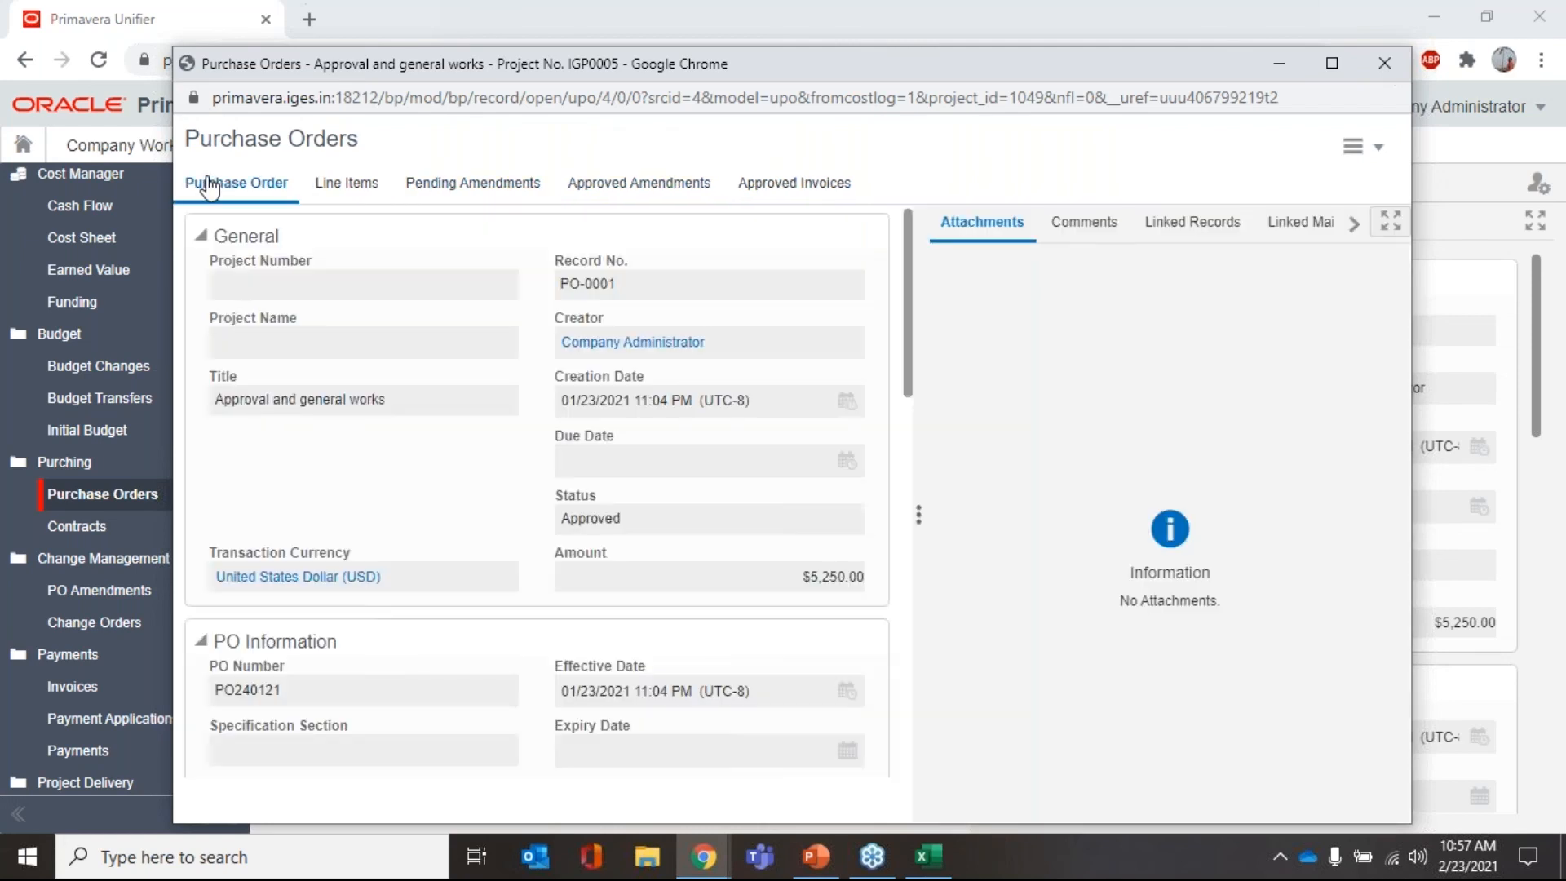
scroll(762, 399, "down", 7)
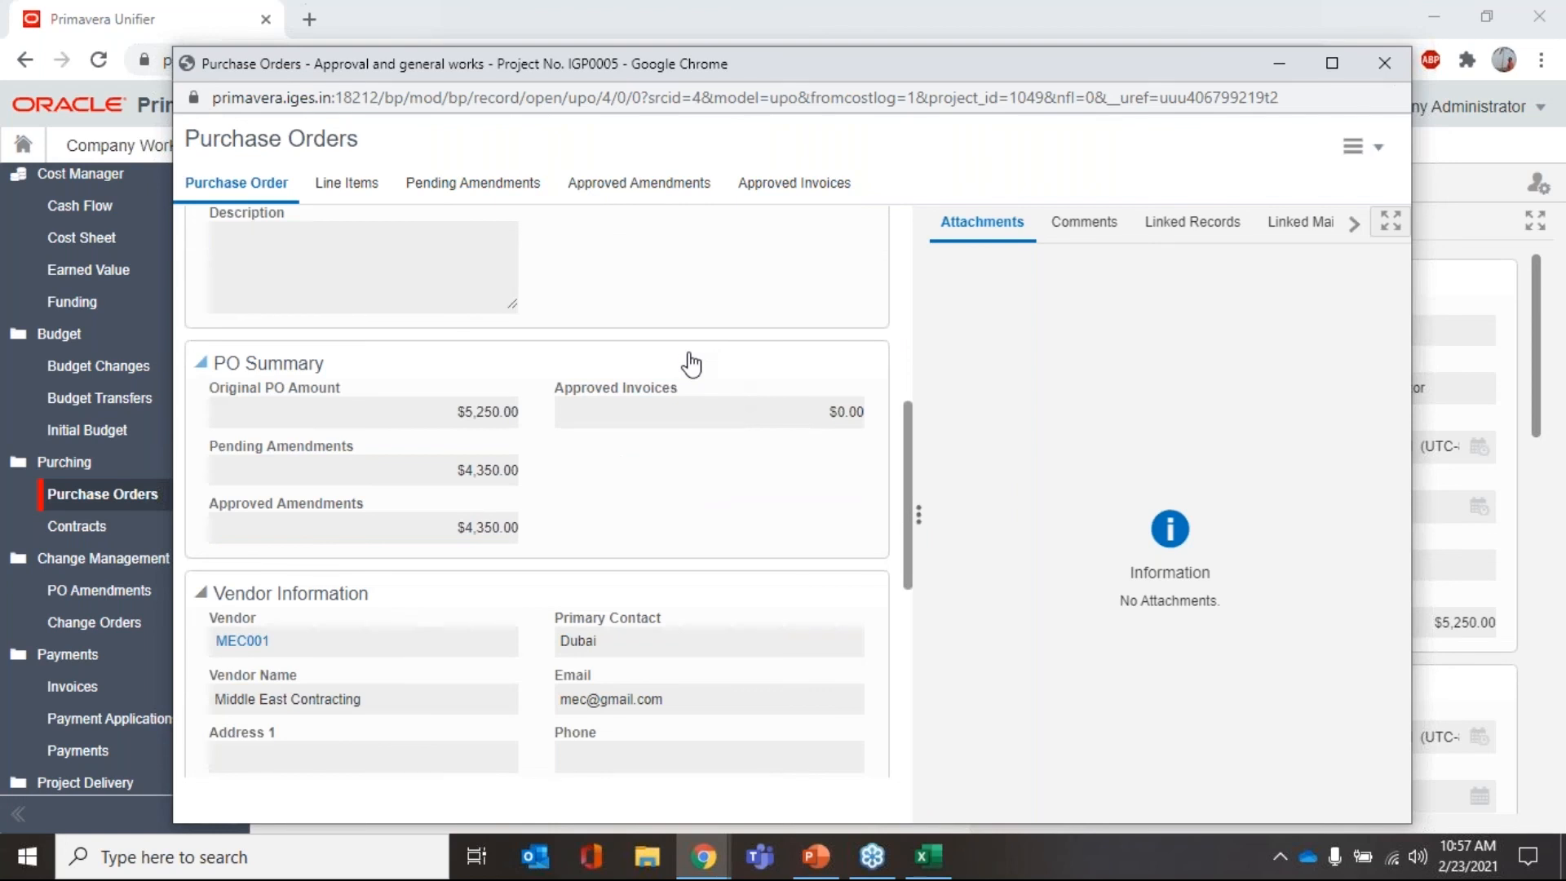
left_click_drag(457, 411, 525, 408)
left_click_drag(457, 470, 531, 483)
left_click_drag(454, 527, 531, 542)
scroll(650, 530, "up", 5)
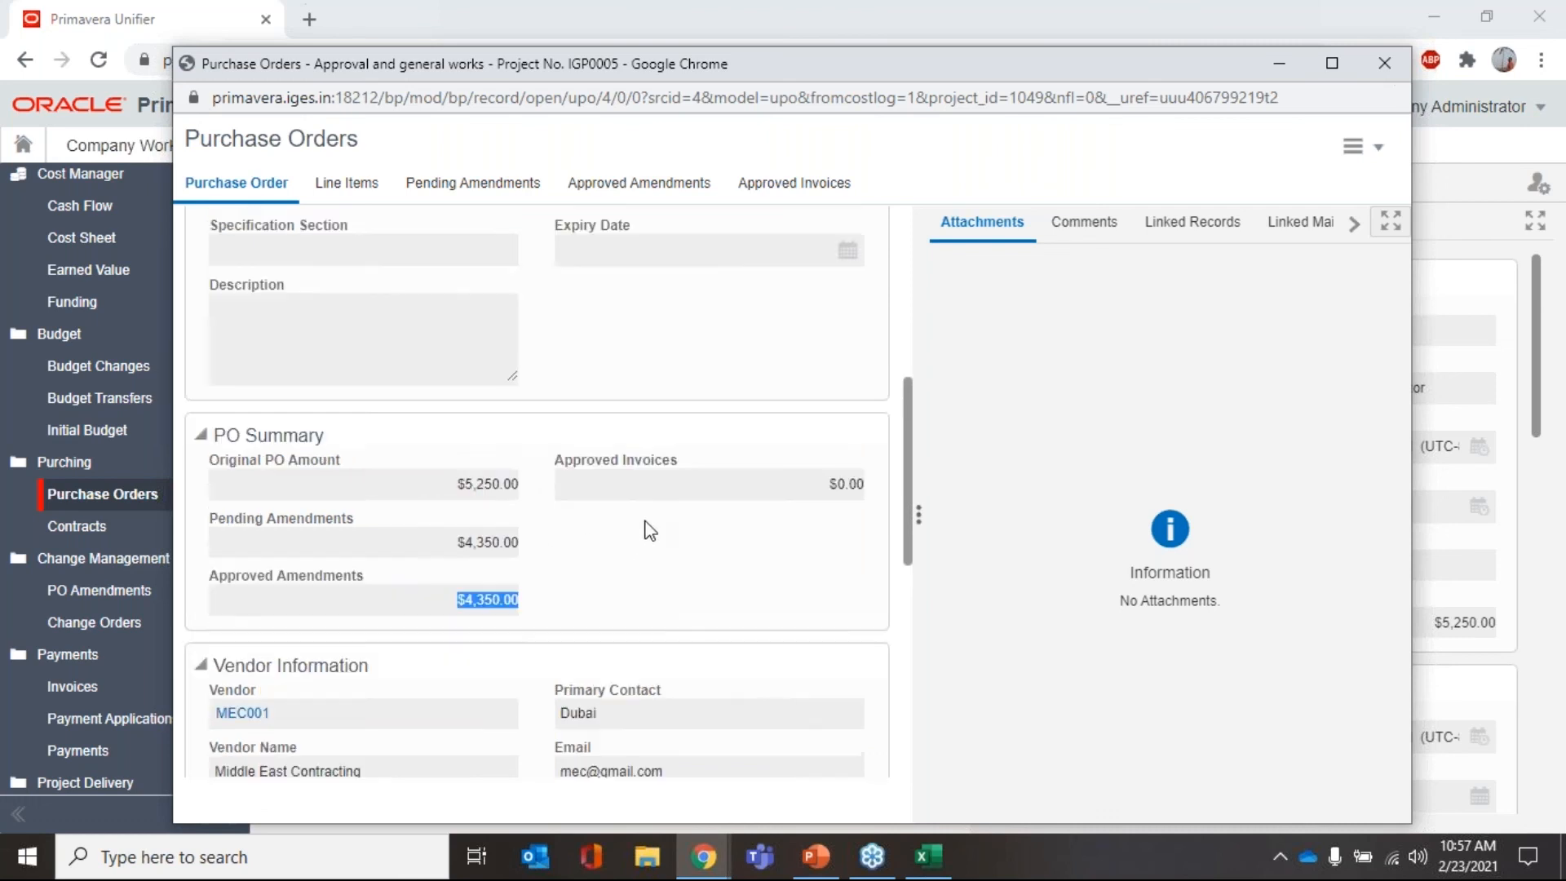
scroll(595, 538, "down", 6)
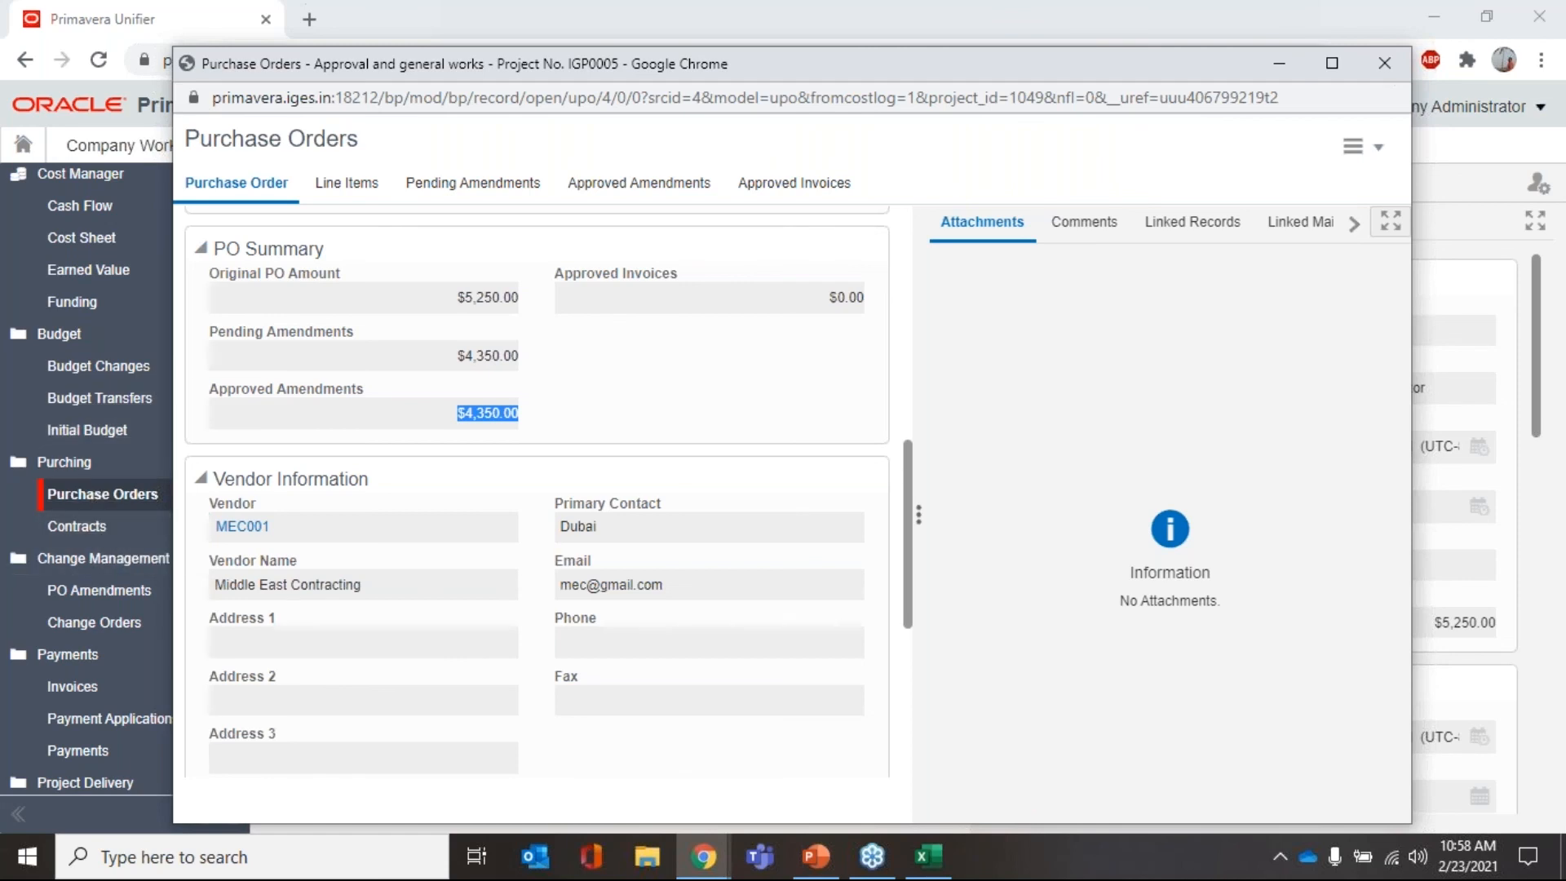
left_click(1385, 63)
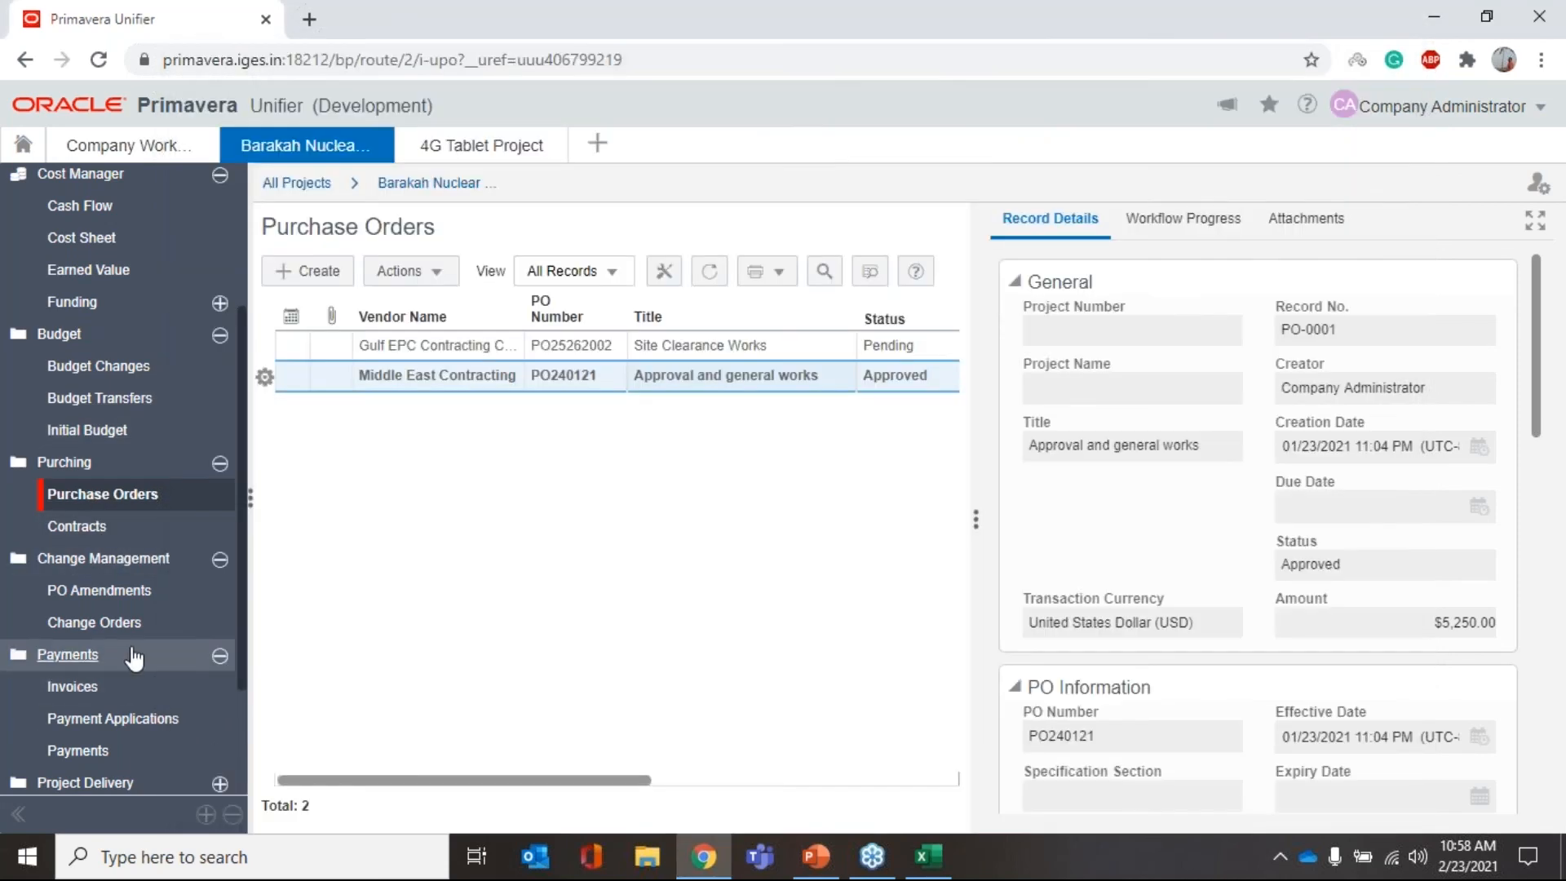
- Start a new PO amendment against the "Approval and general works" purchase order and title it POAM
left_click(146, 599)
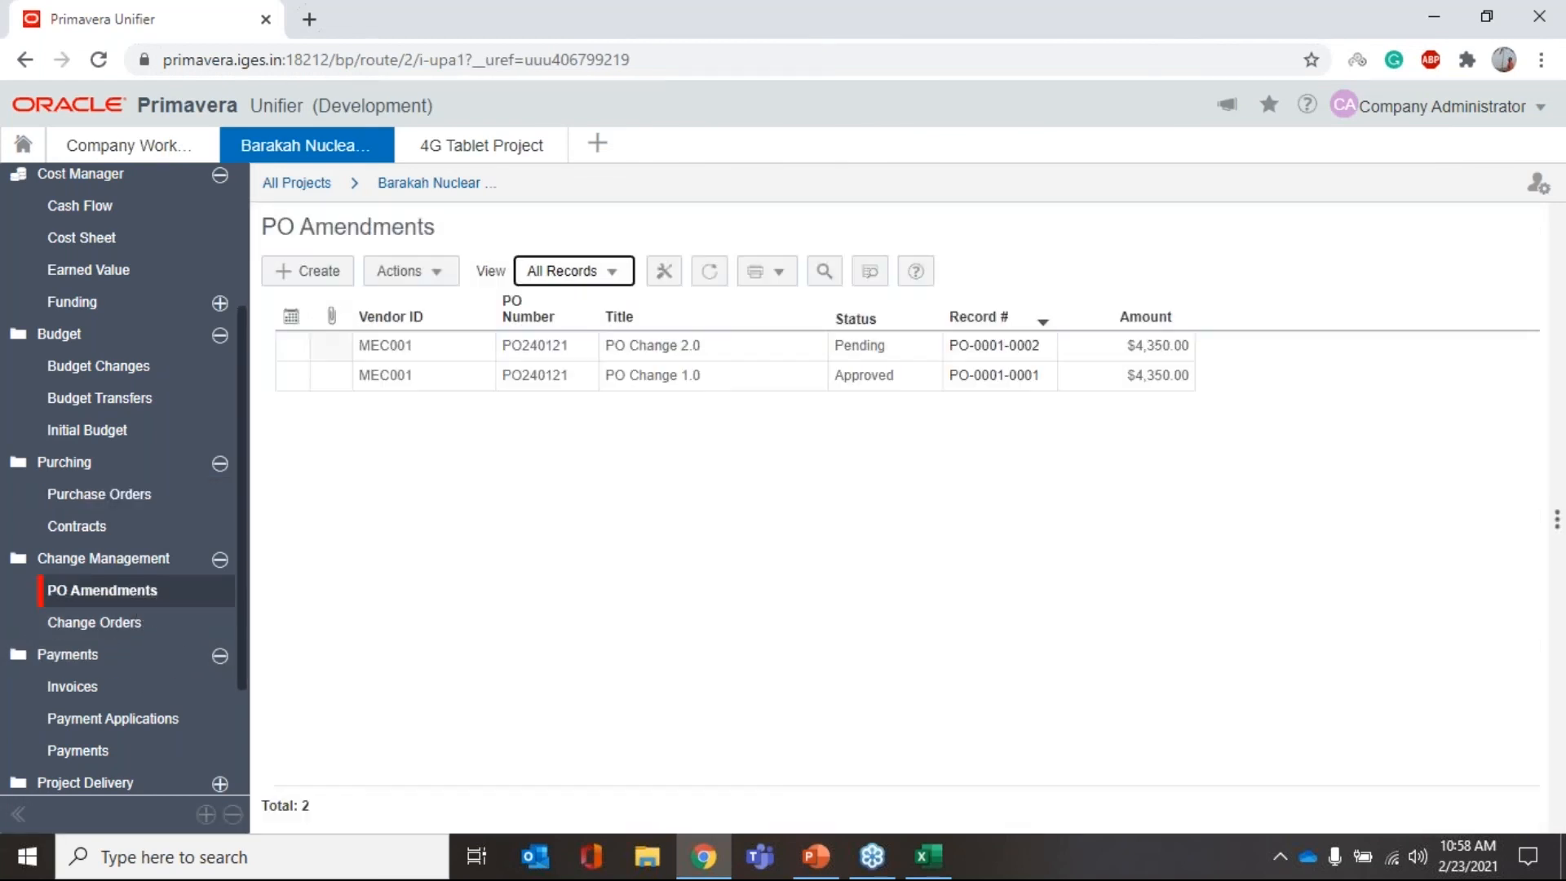
left_click(302, 276)
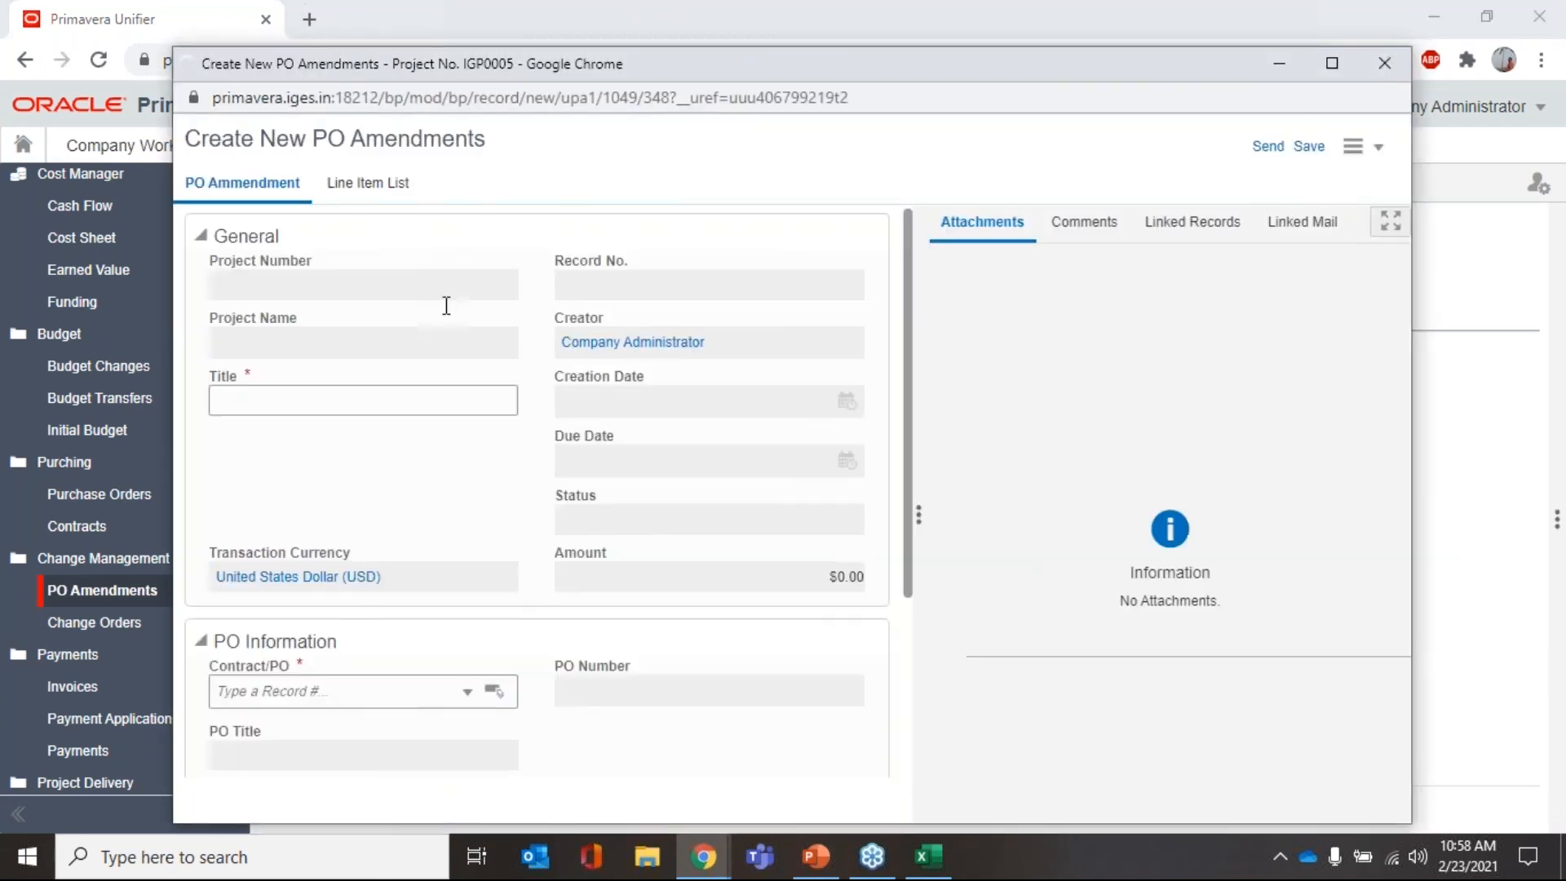
scroll(480, 403, "down", 3)
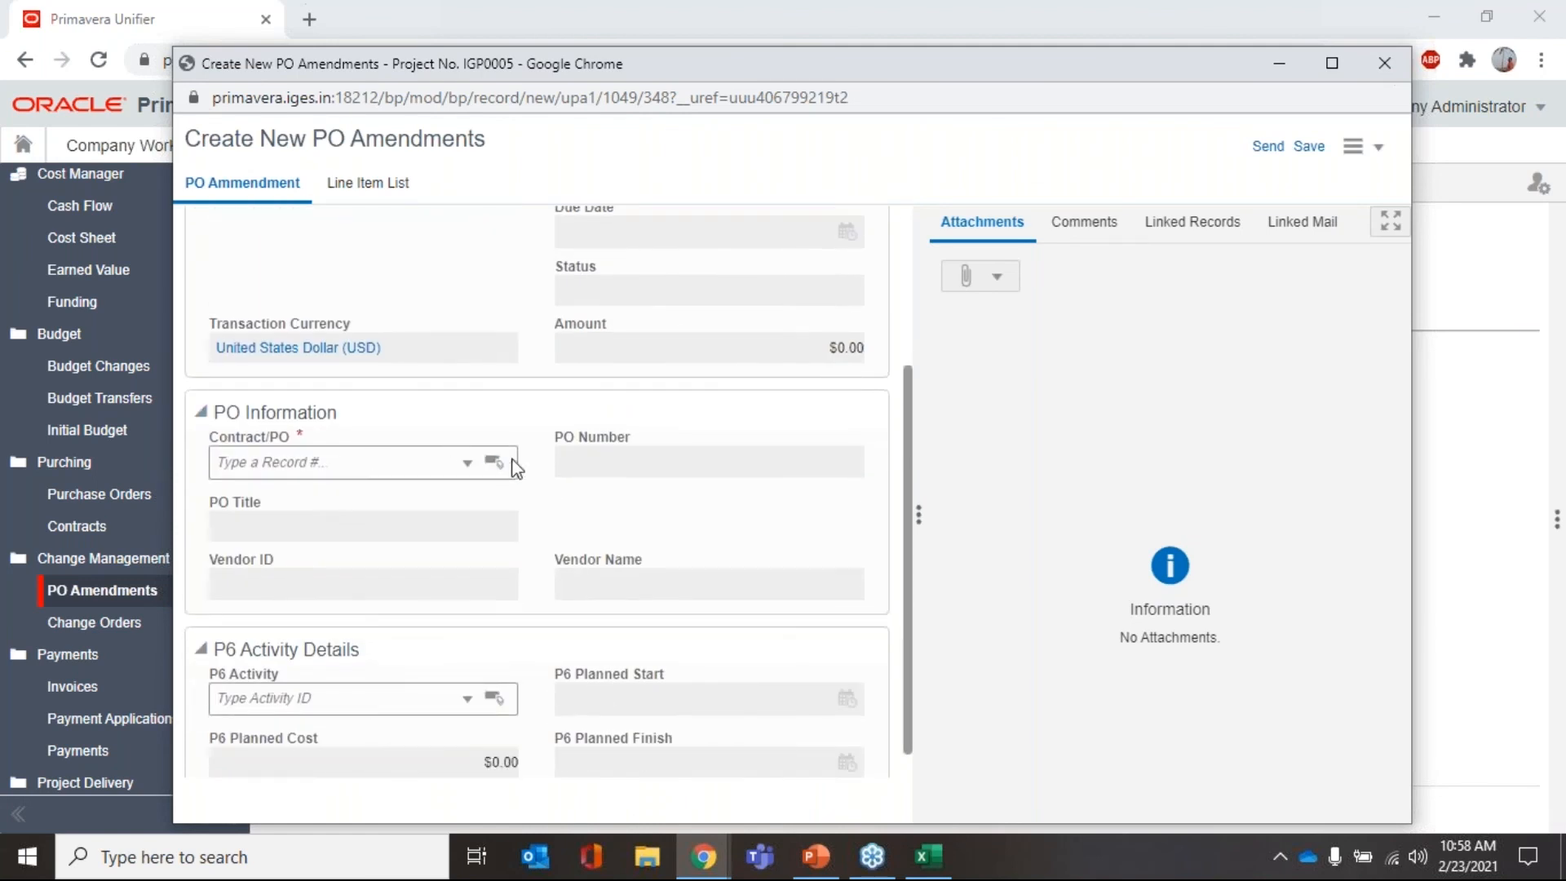
left_click(494, 463)
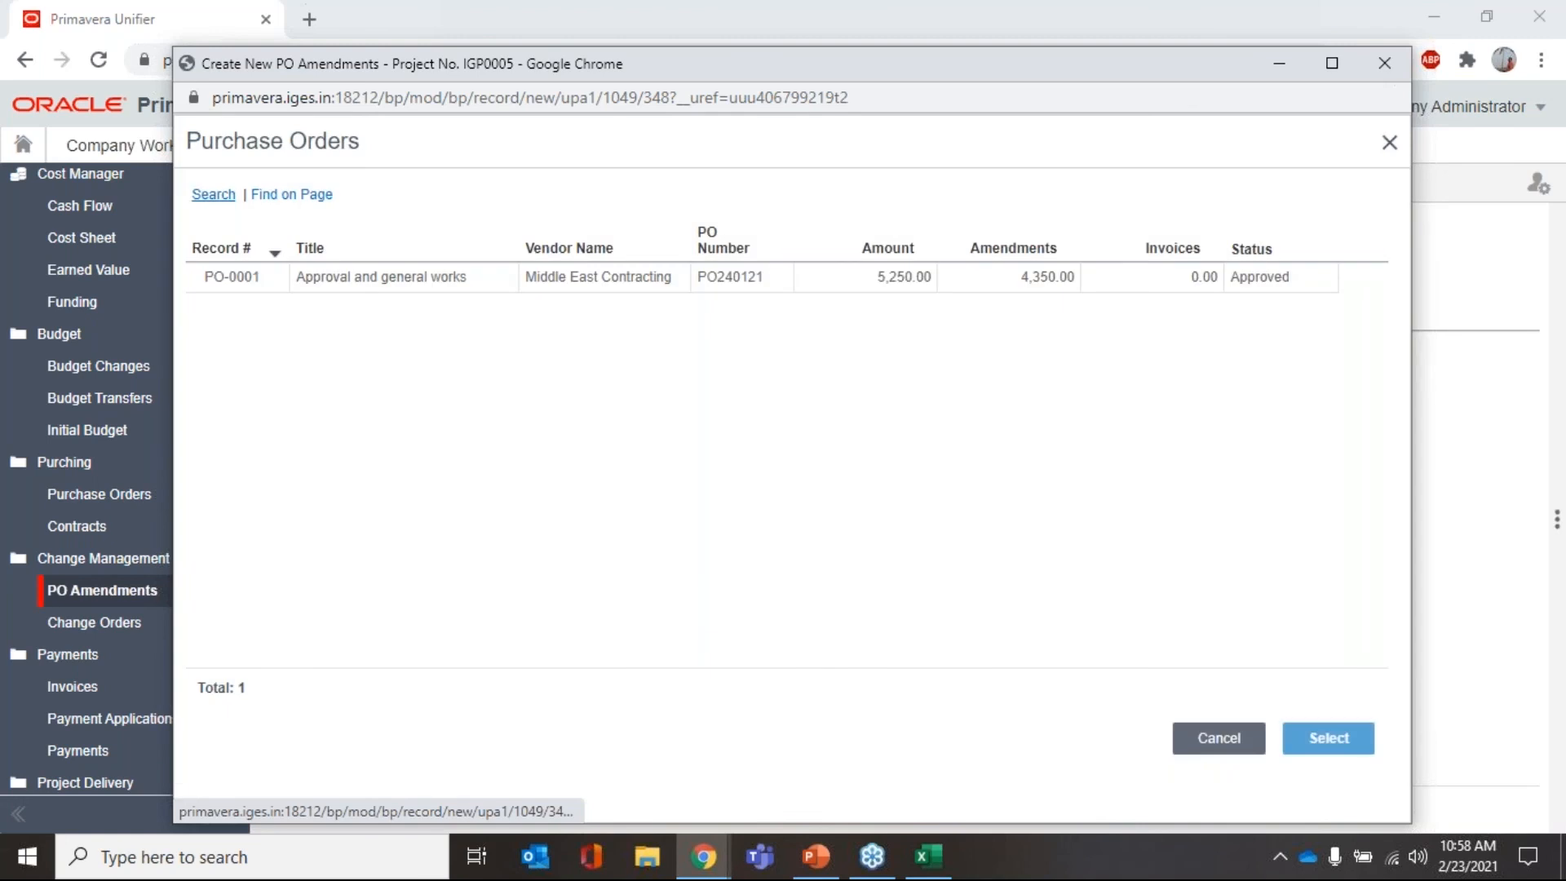
left_click(567, 281)
left_click(1301, 755)
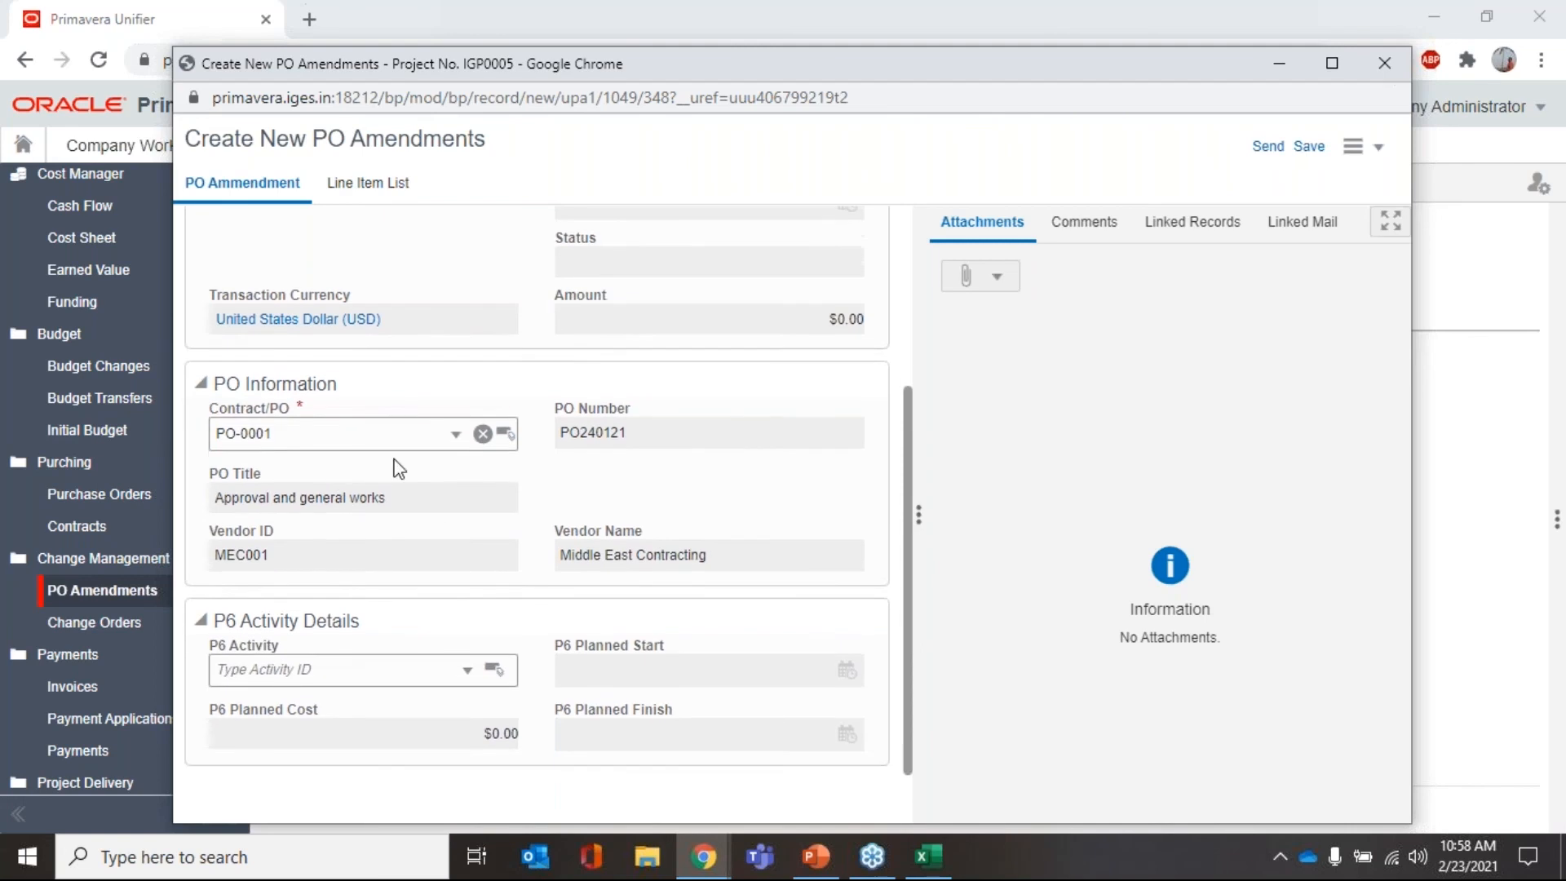
scroll(587, 518, "up", 3)
left_click(377, 400)
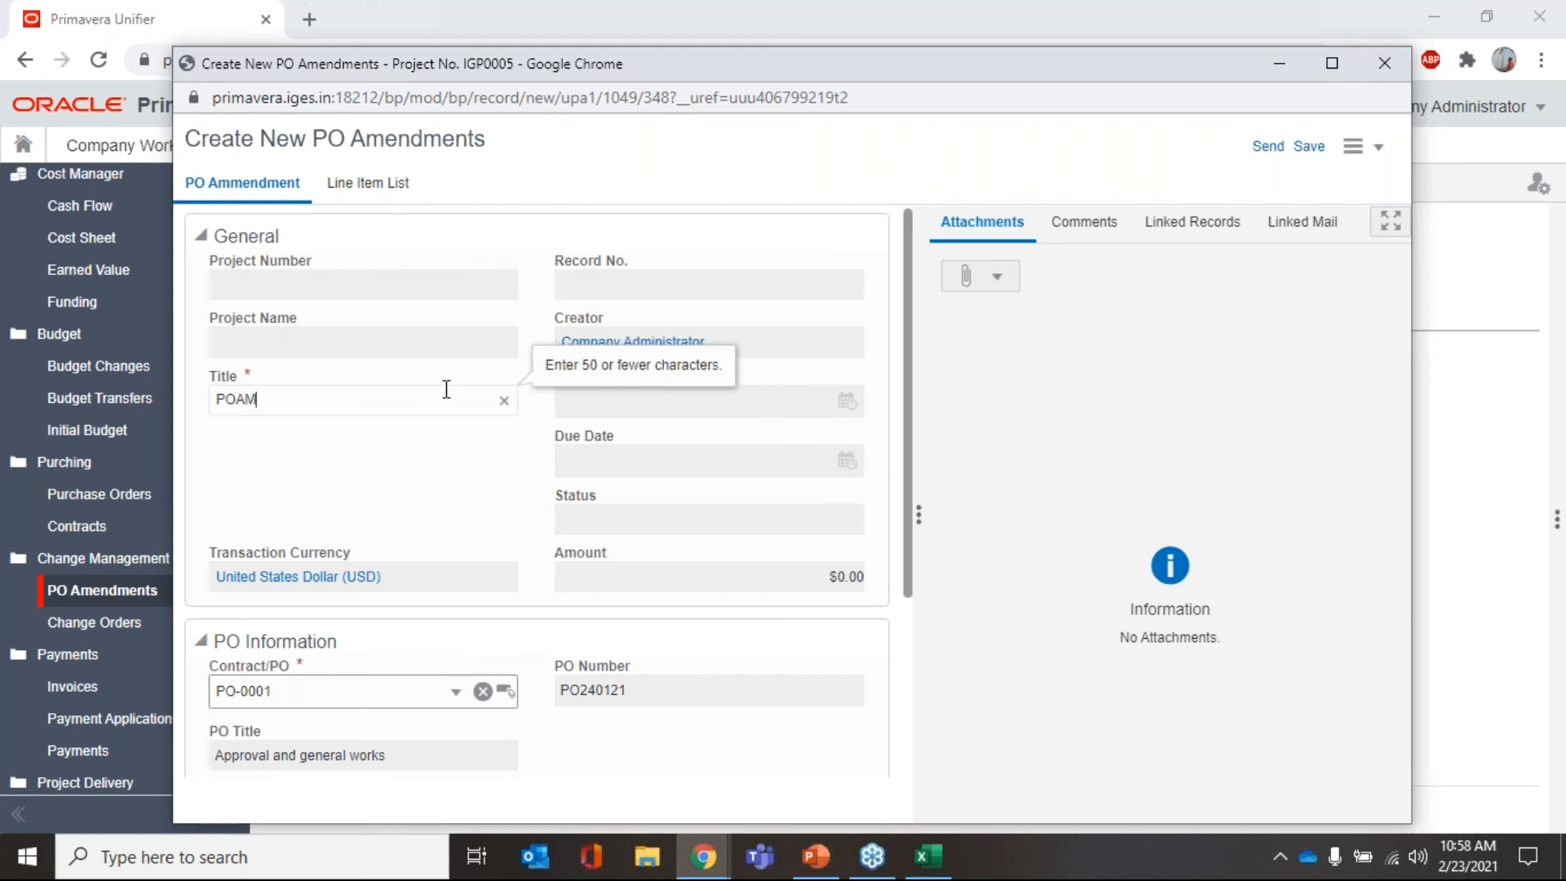
- Start an amendment line item referencing purchase order line 2, cost code 00700, and discard the unsaved amendment
left_click(375, 194)
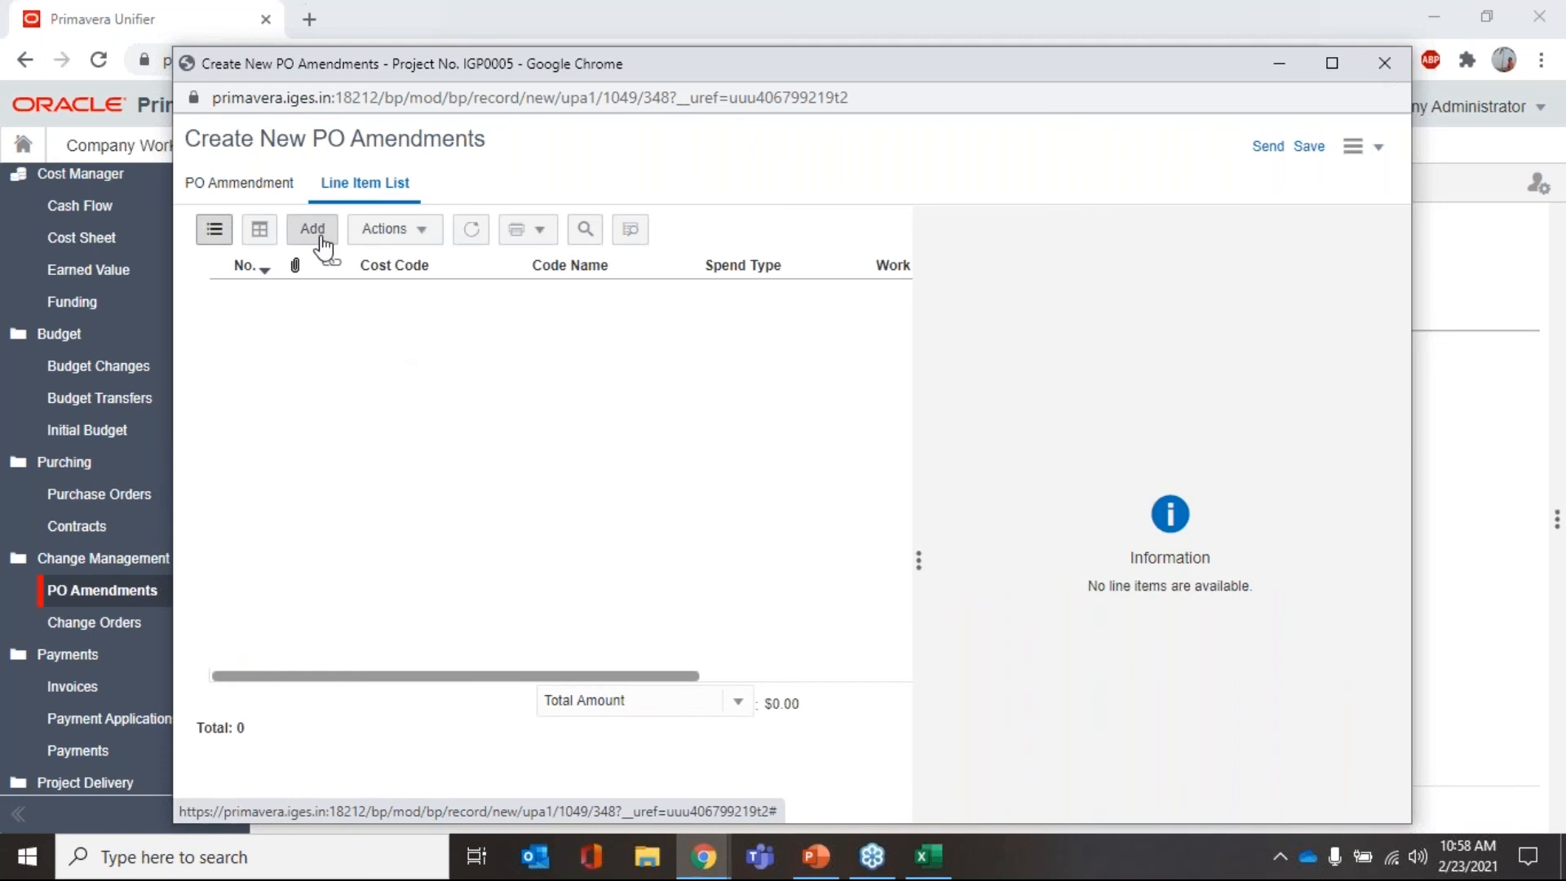
left_click(312, 233)
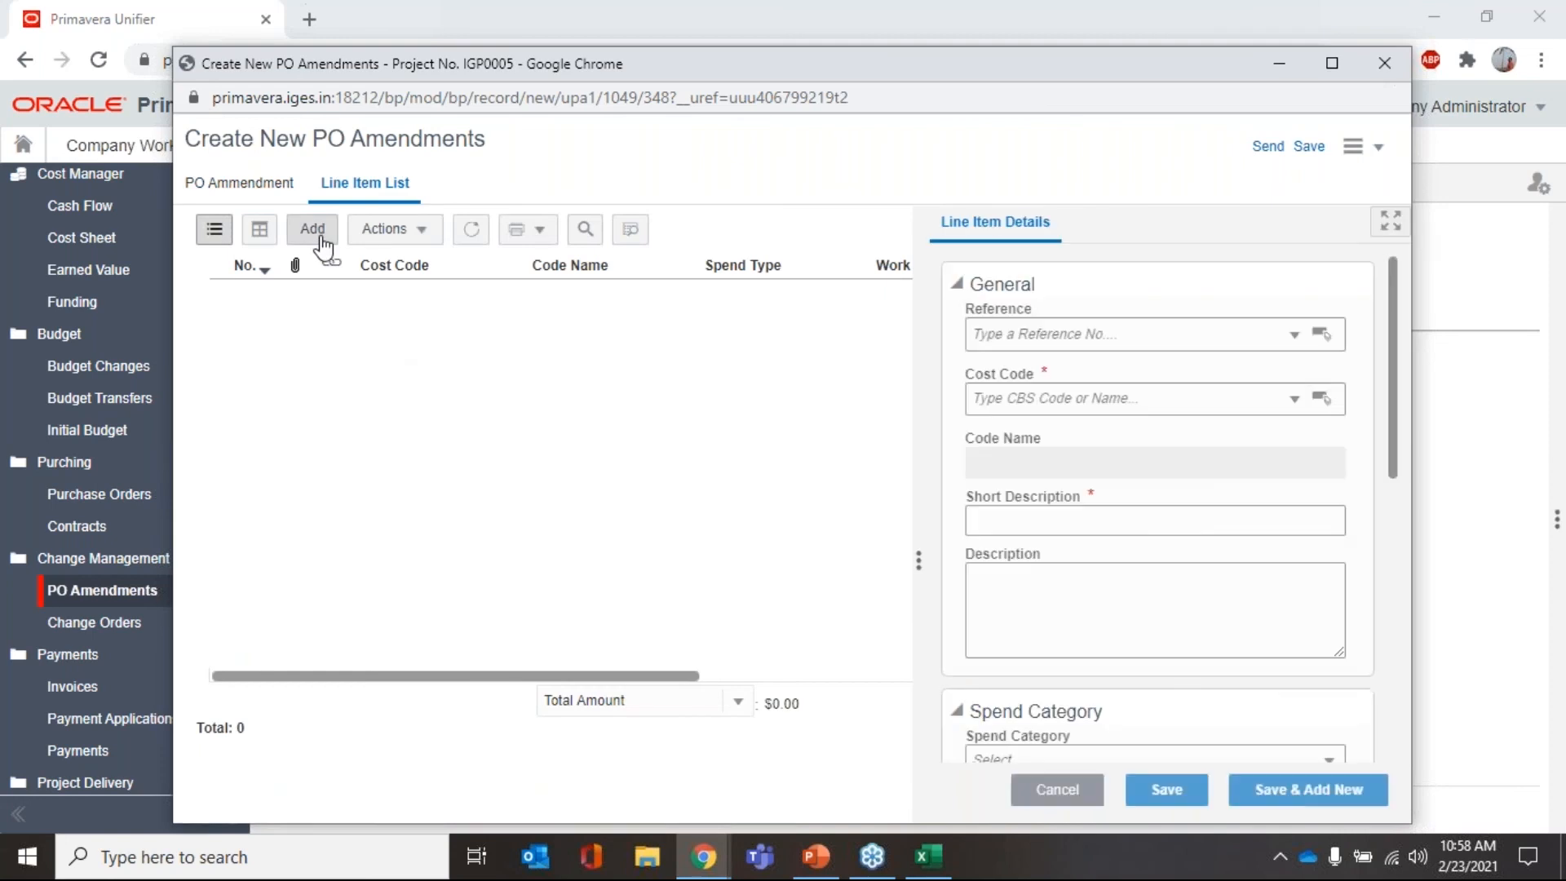
left_click(1326, 341)
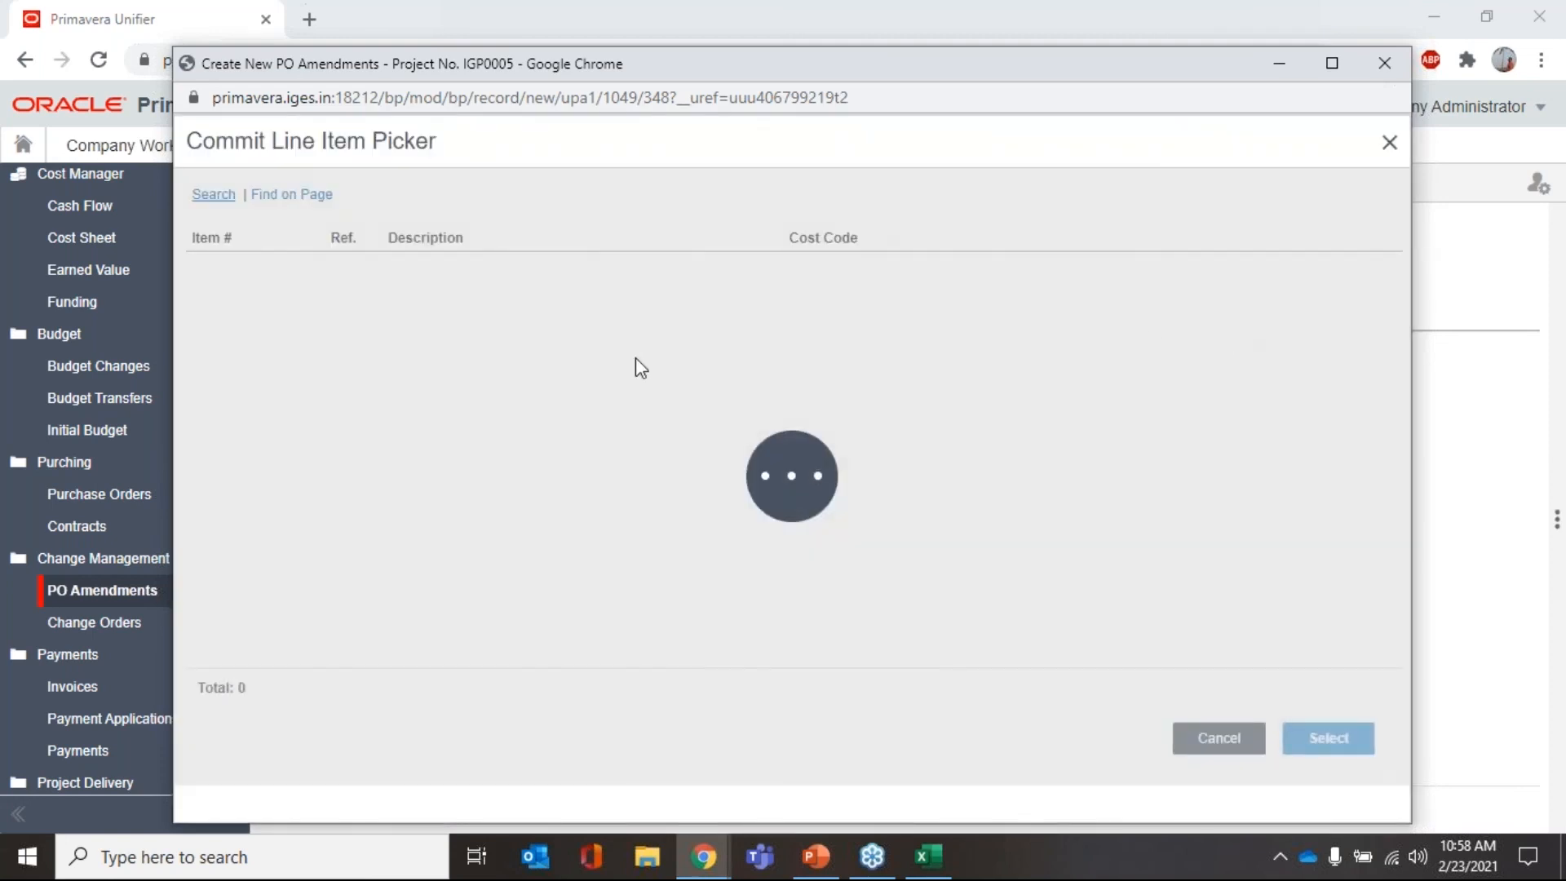
left_click(1326, 741)
scroll(1101, 613, "down", 4)
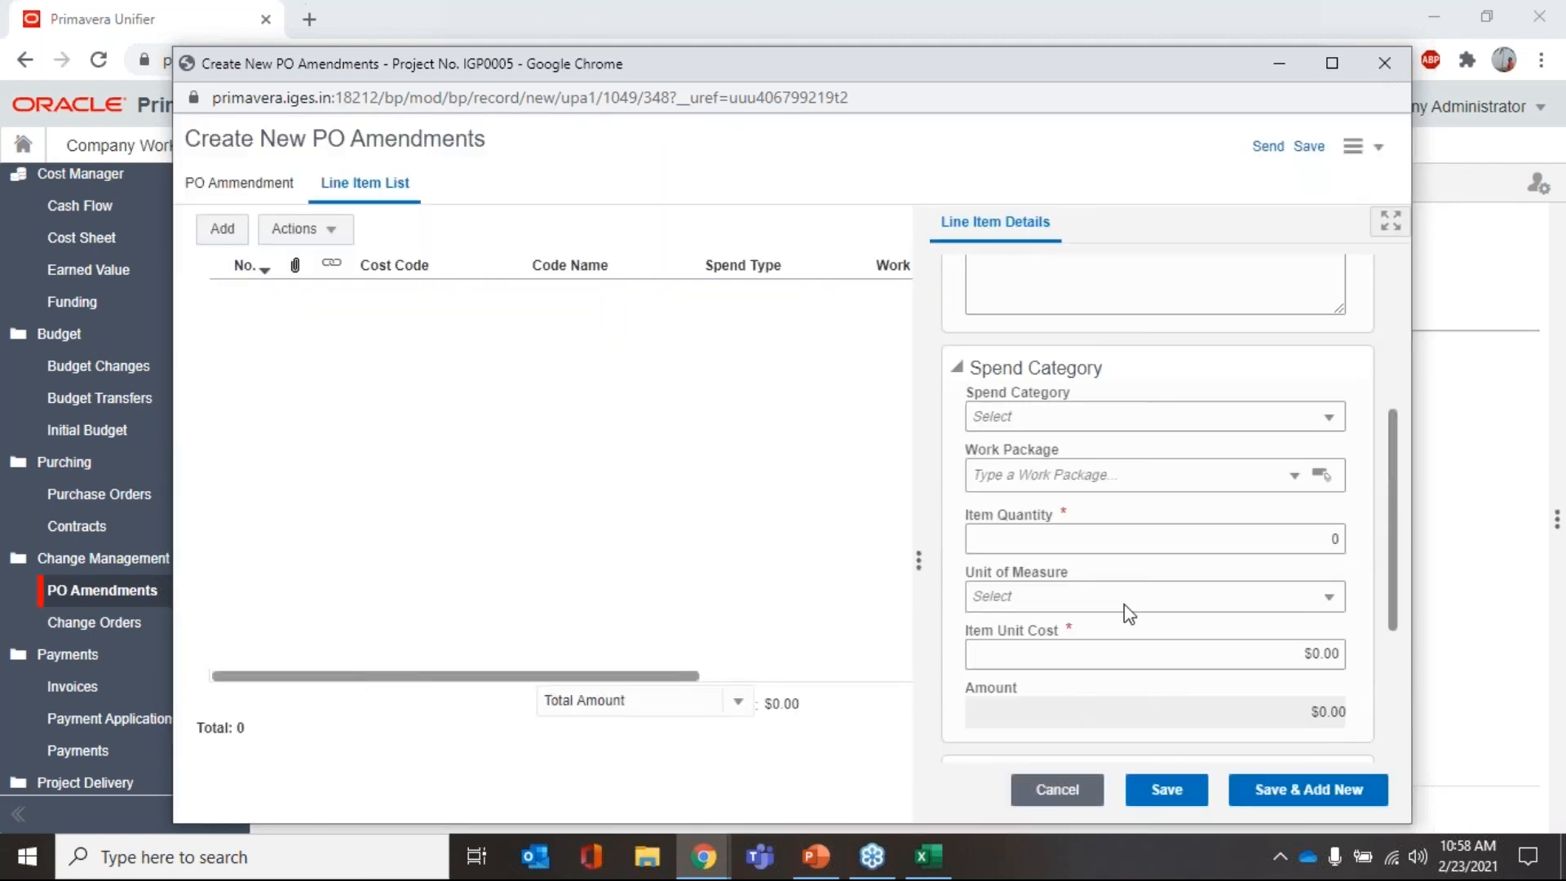
scroll(1101, 453, "up", 4)
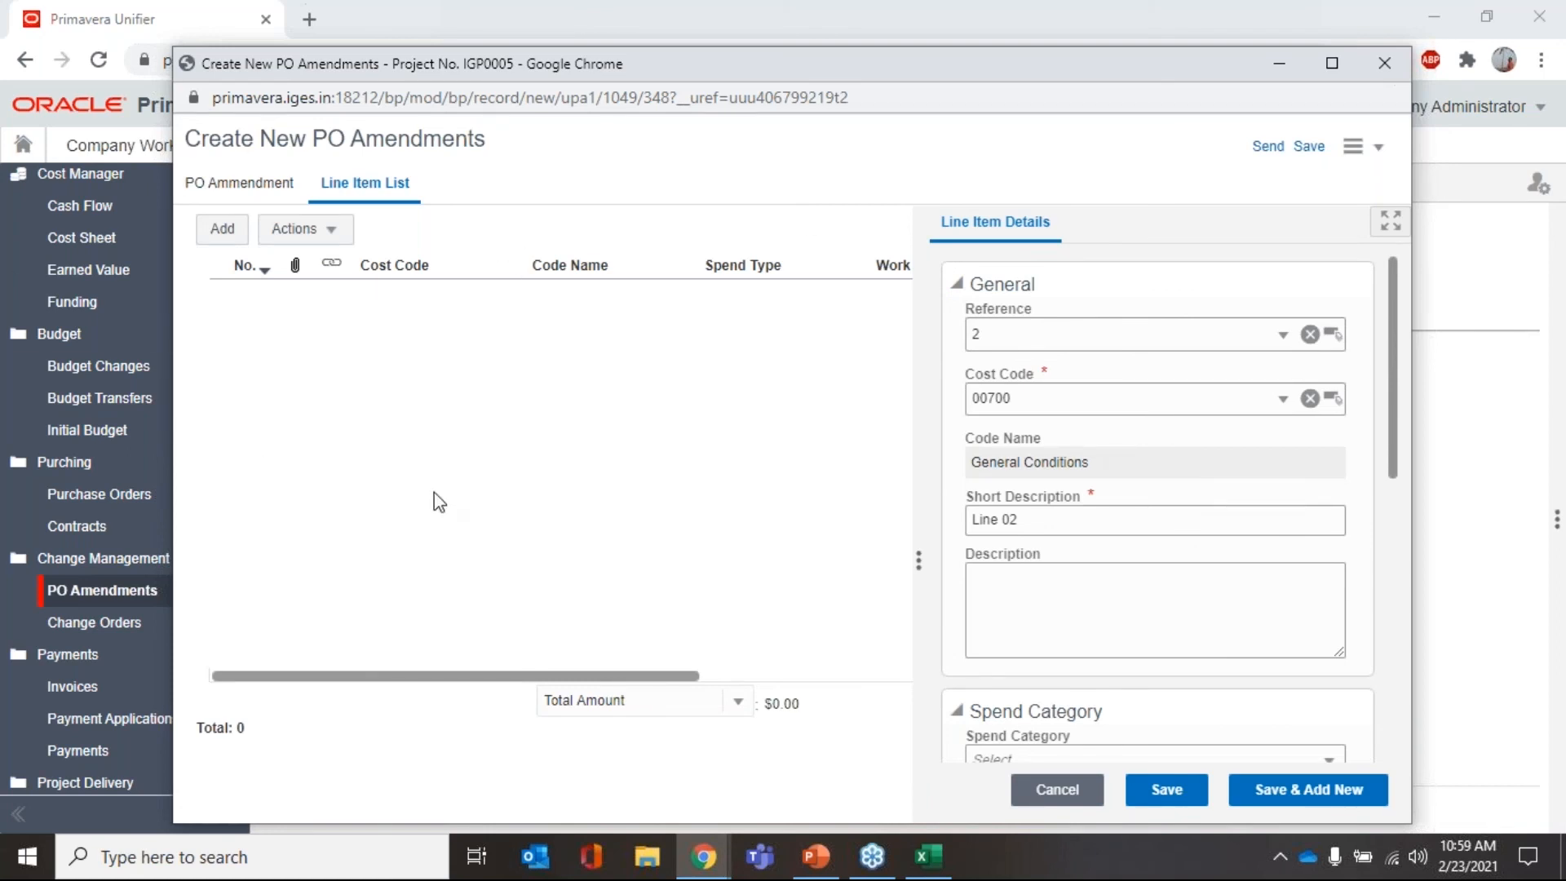
left_click(1379, 66)
left_click(919, 222)
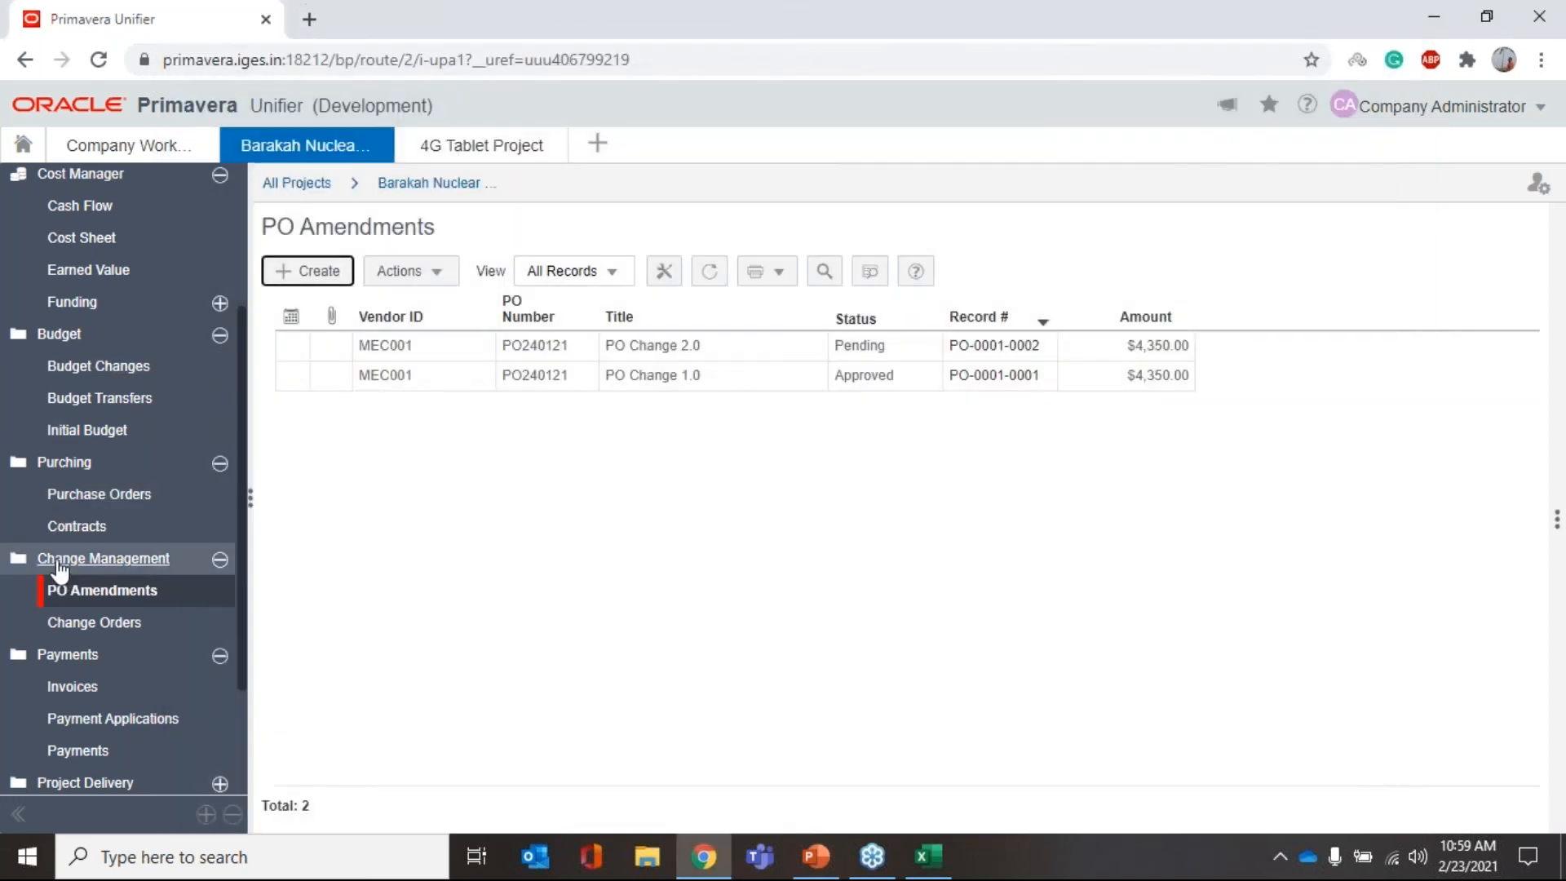
- Examine the Cost Sheet's PO amendment columns and the transactions behind cost code 00500's pending budget revisions
scroll(115, 528, "up", 3)
left_click(113, 467)
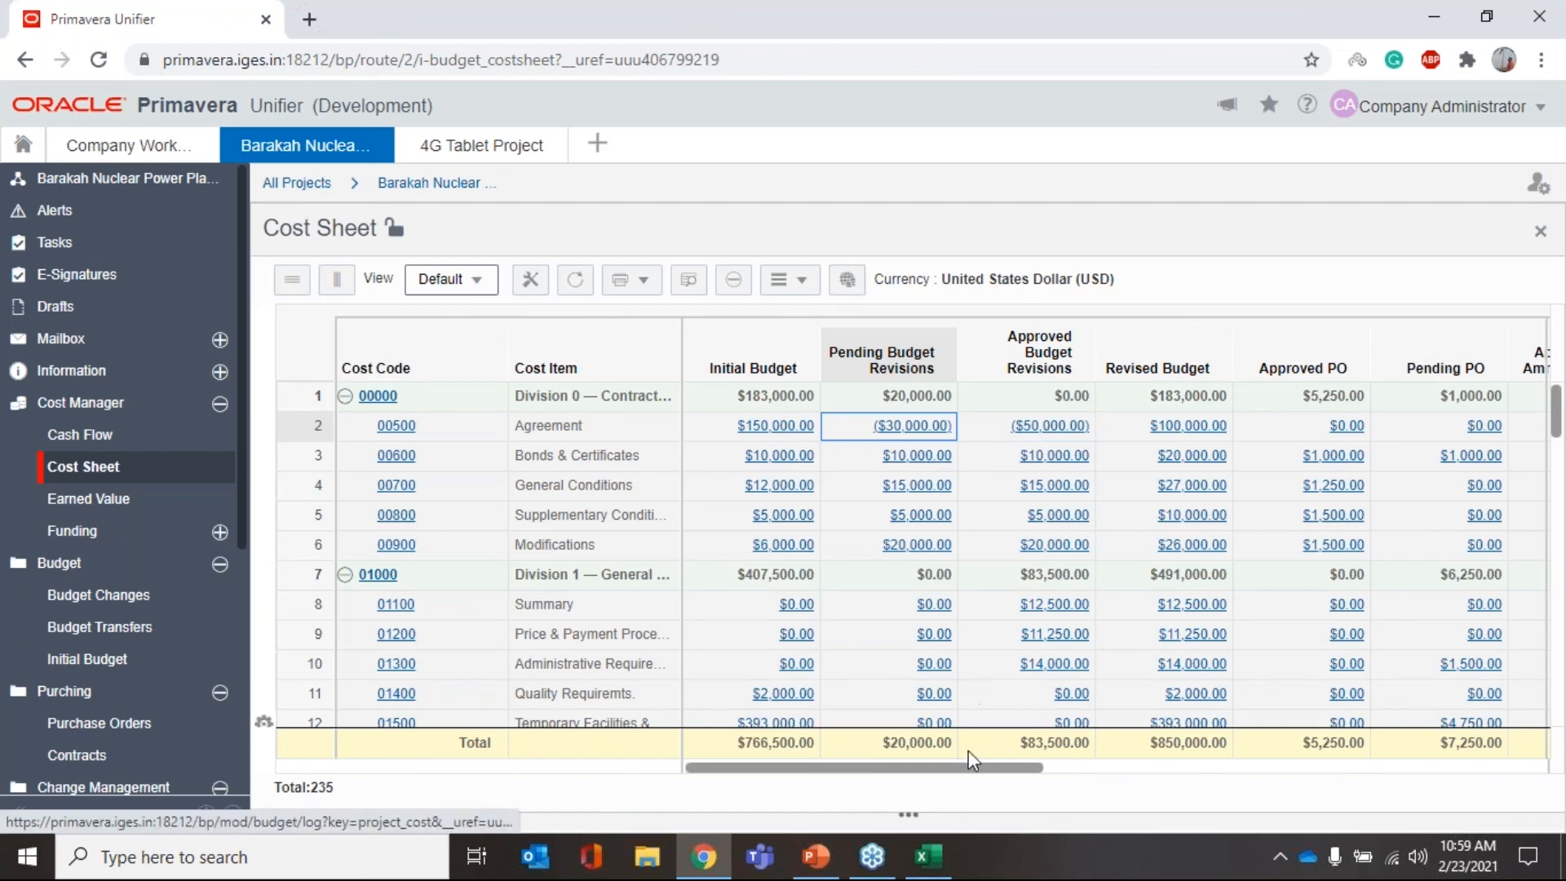
scroll(1020, 778, "right", 2)
scroll(1020, 778, "right", 2)
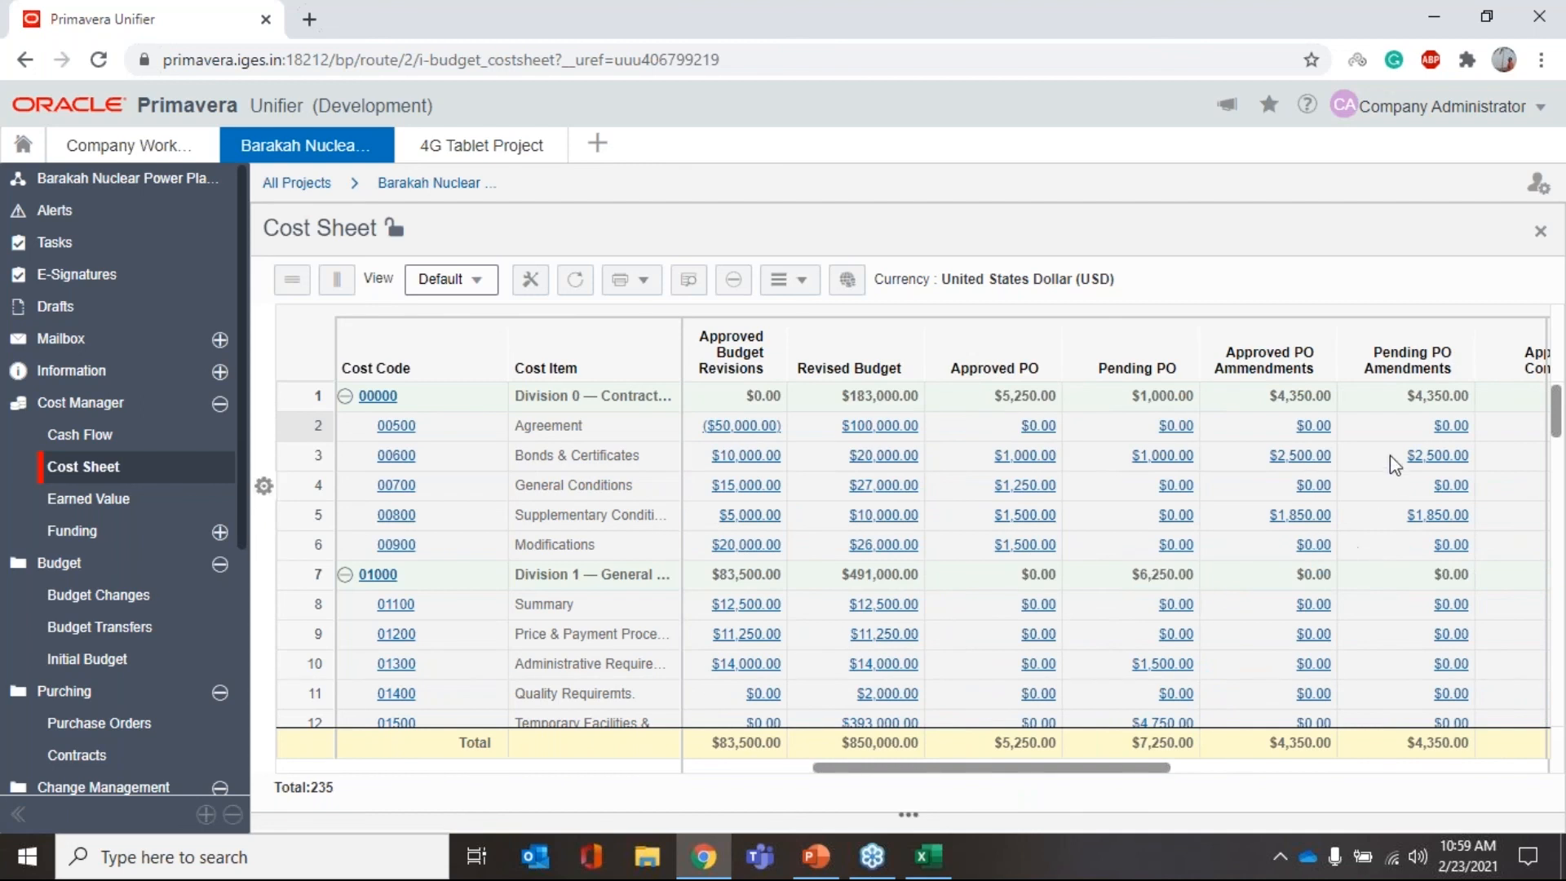
left_click_drag(1006, 771, 781, 734)
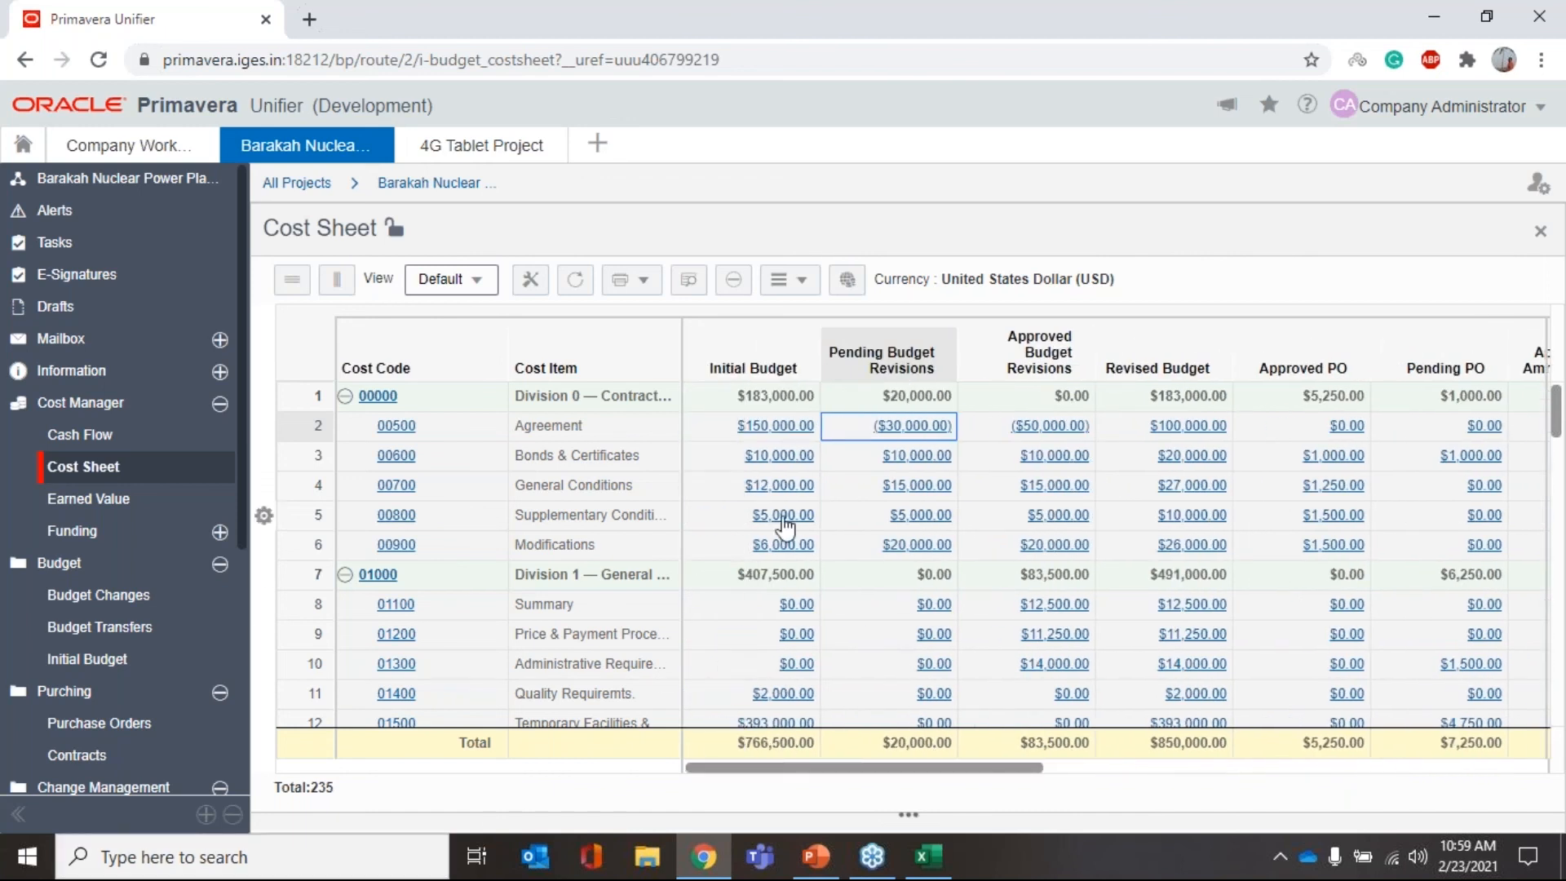
left_click(930, 429)
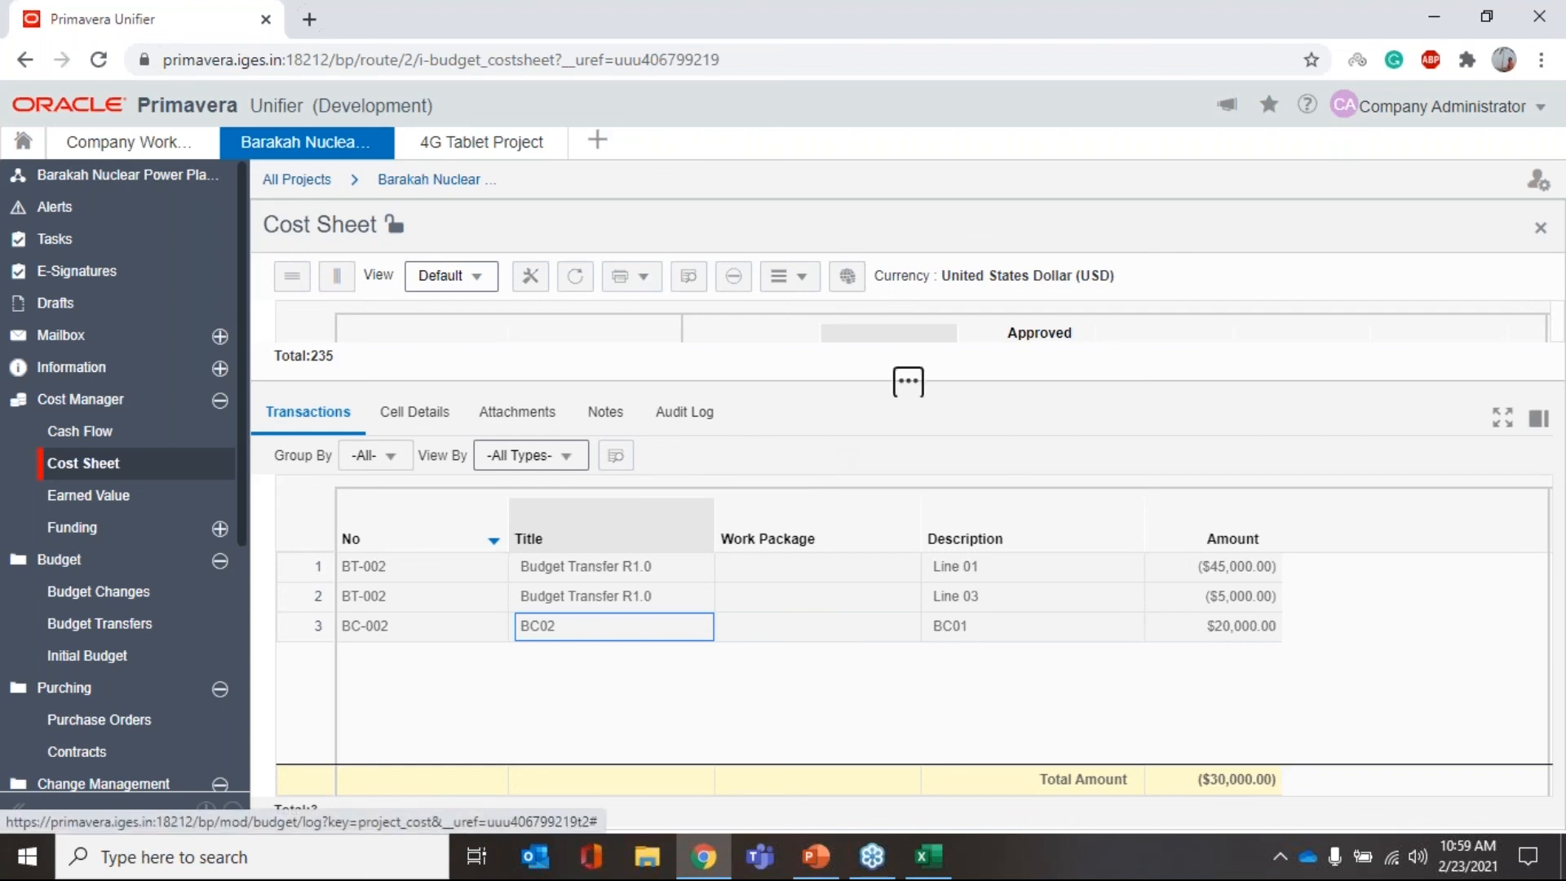
left_click(908, 380)
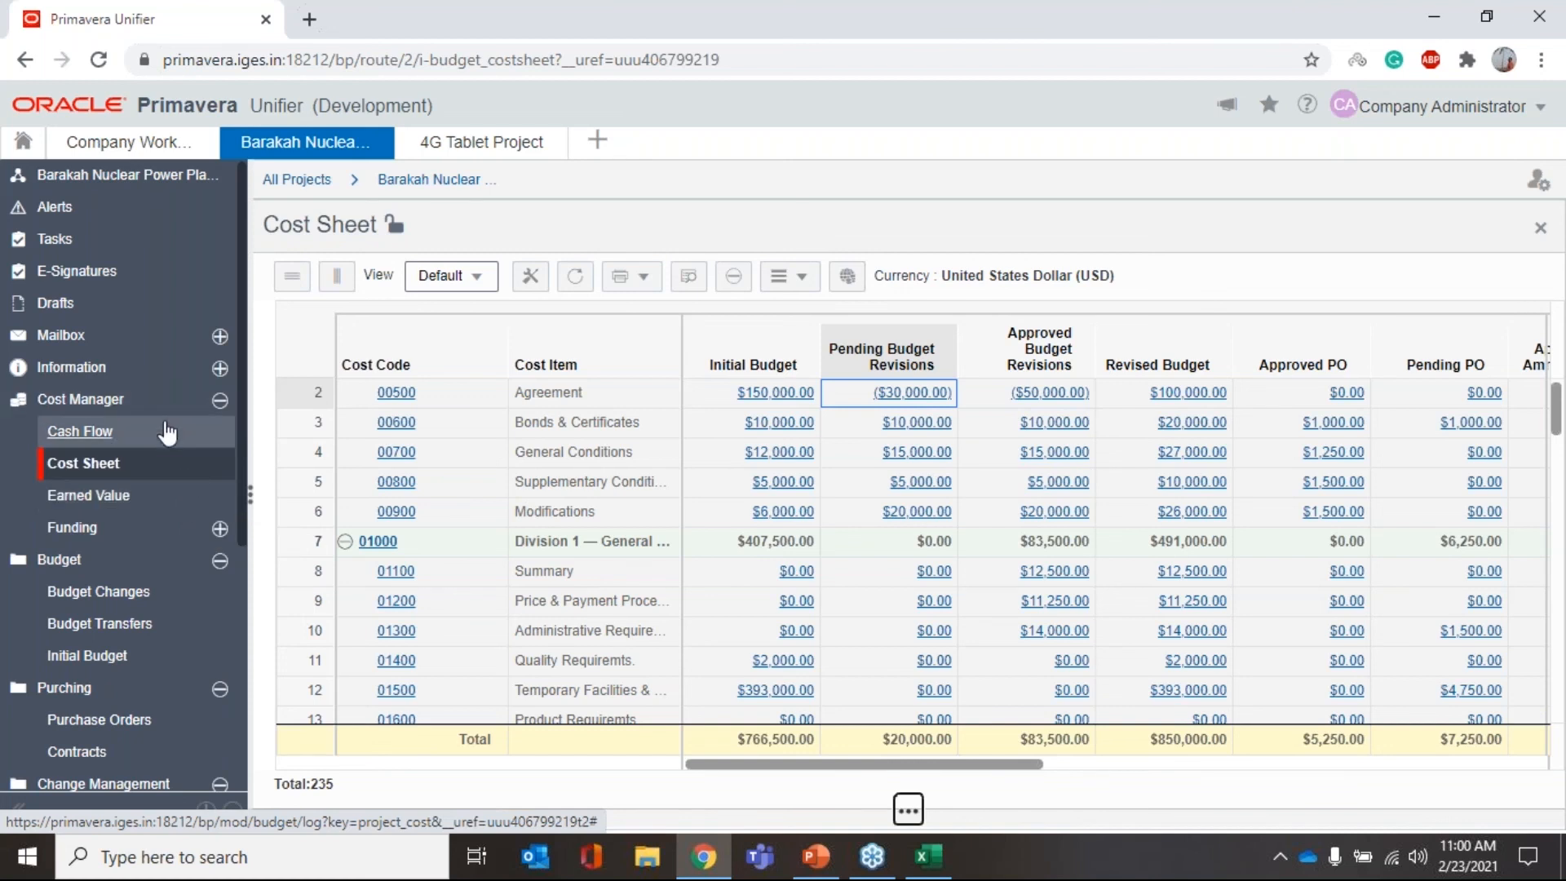
- Open the "Project Schdule" schedule sheet to view its activities, dates and Gantt chart, and close it
scroll(189, 440, "down", 5)
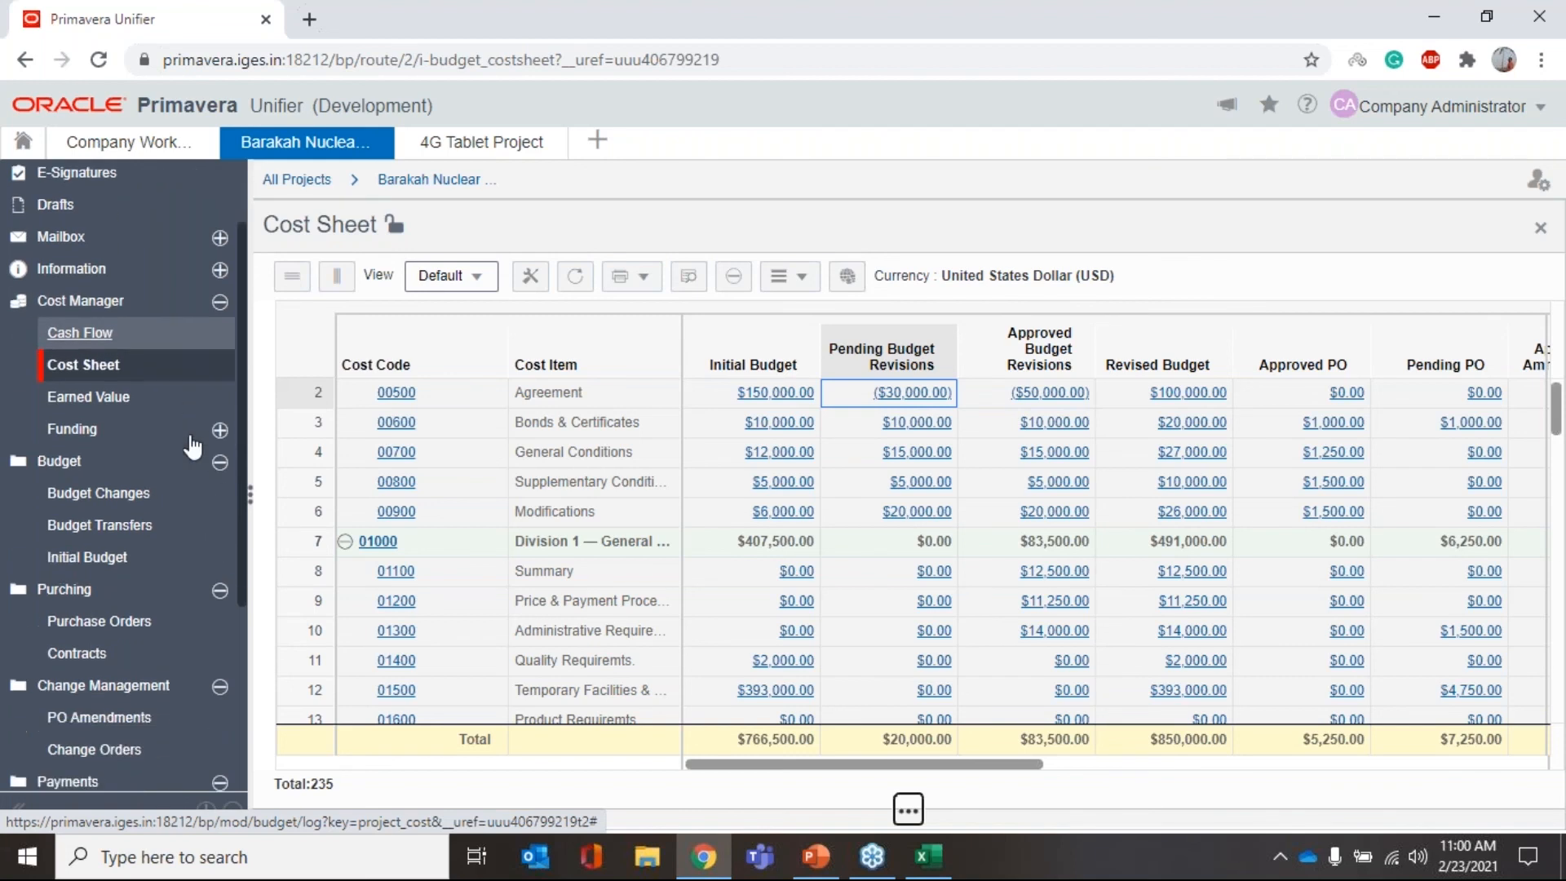
left_click(183, 712)
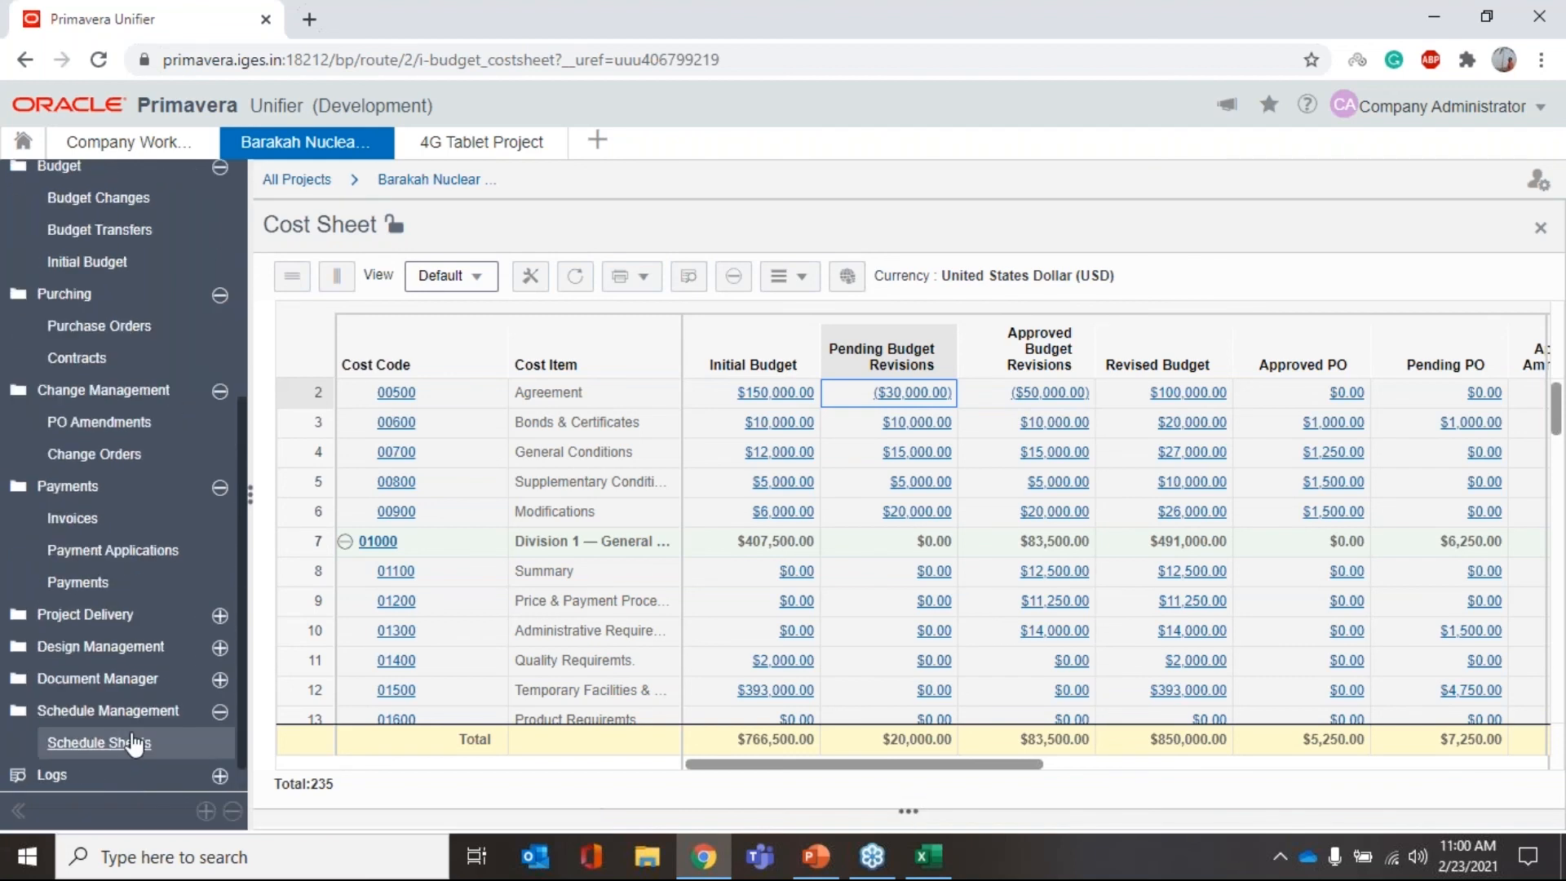
left_click(123, 746)
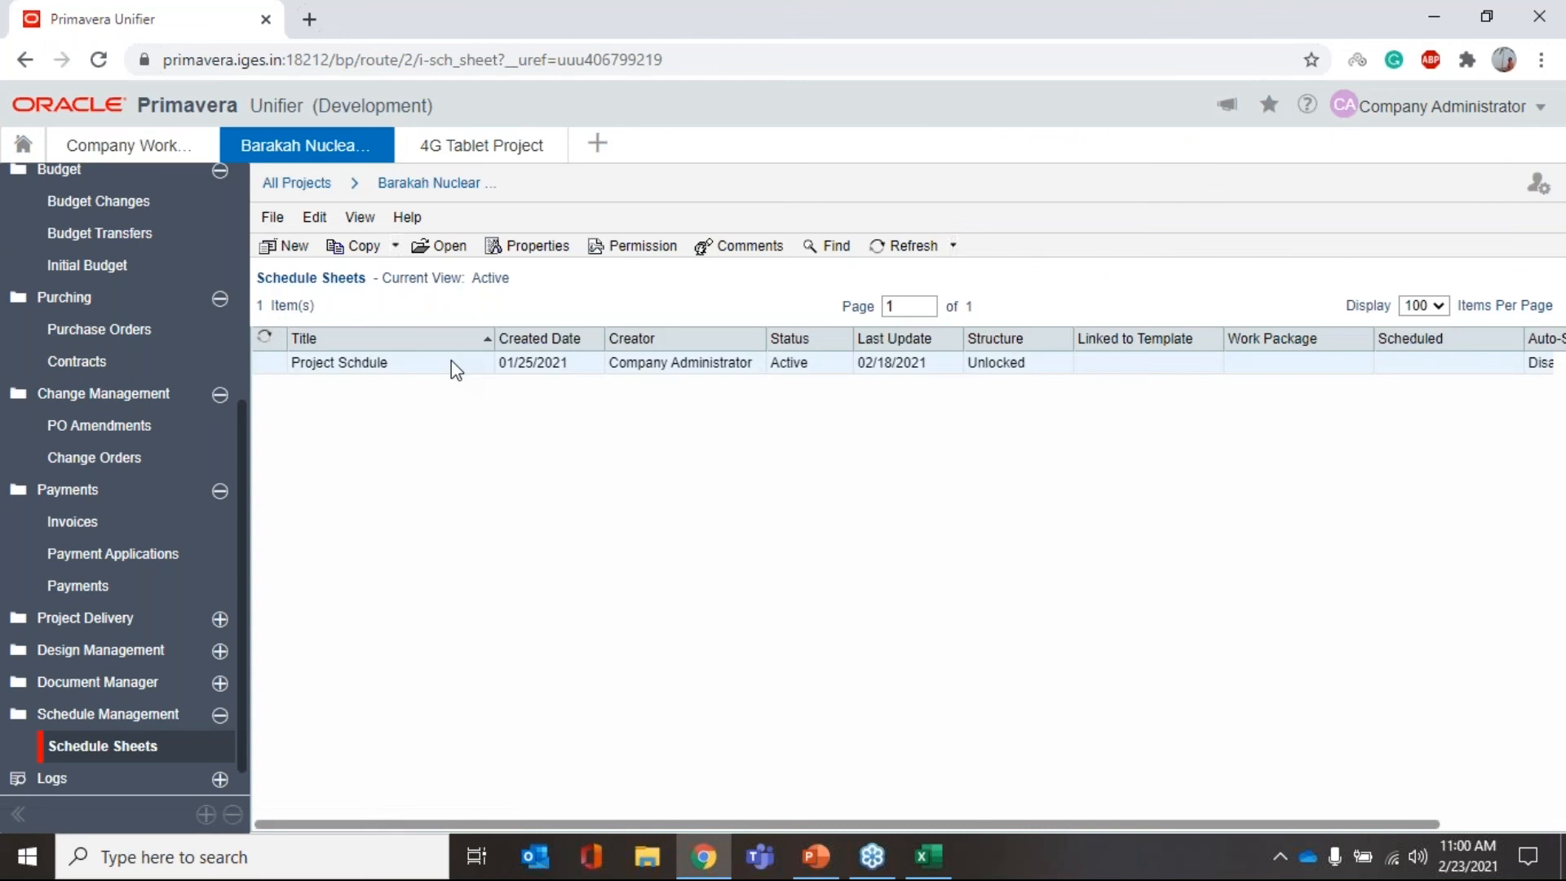
double_click(456, 366)
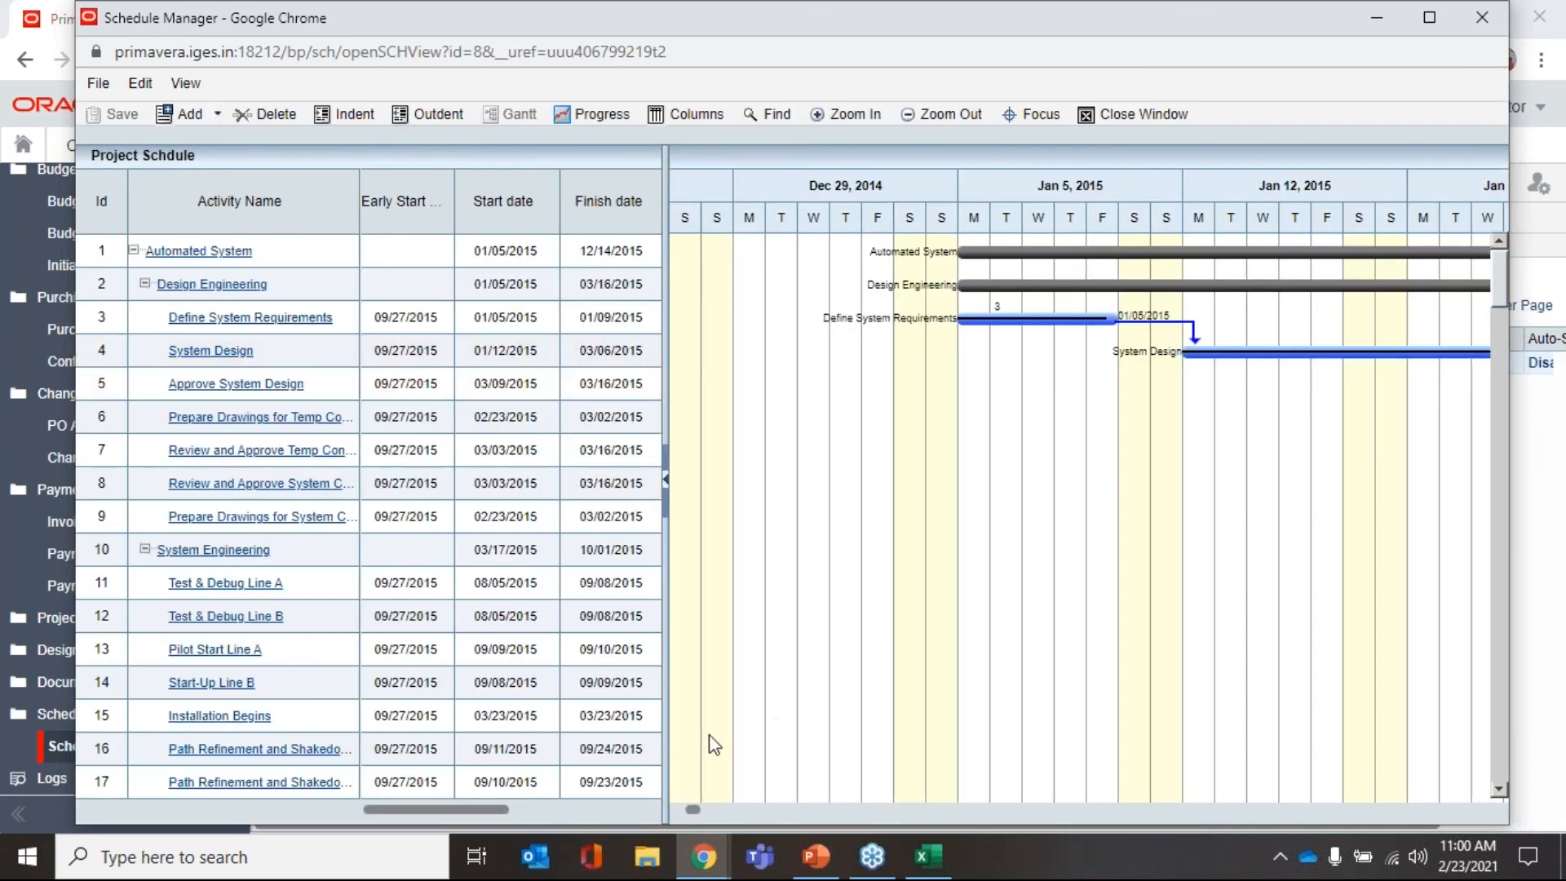
left_click_drag(483, 804, 372, 800)
left_click(1468, 19)
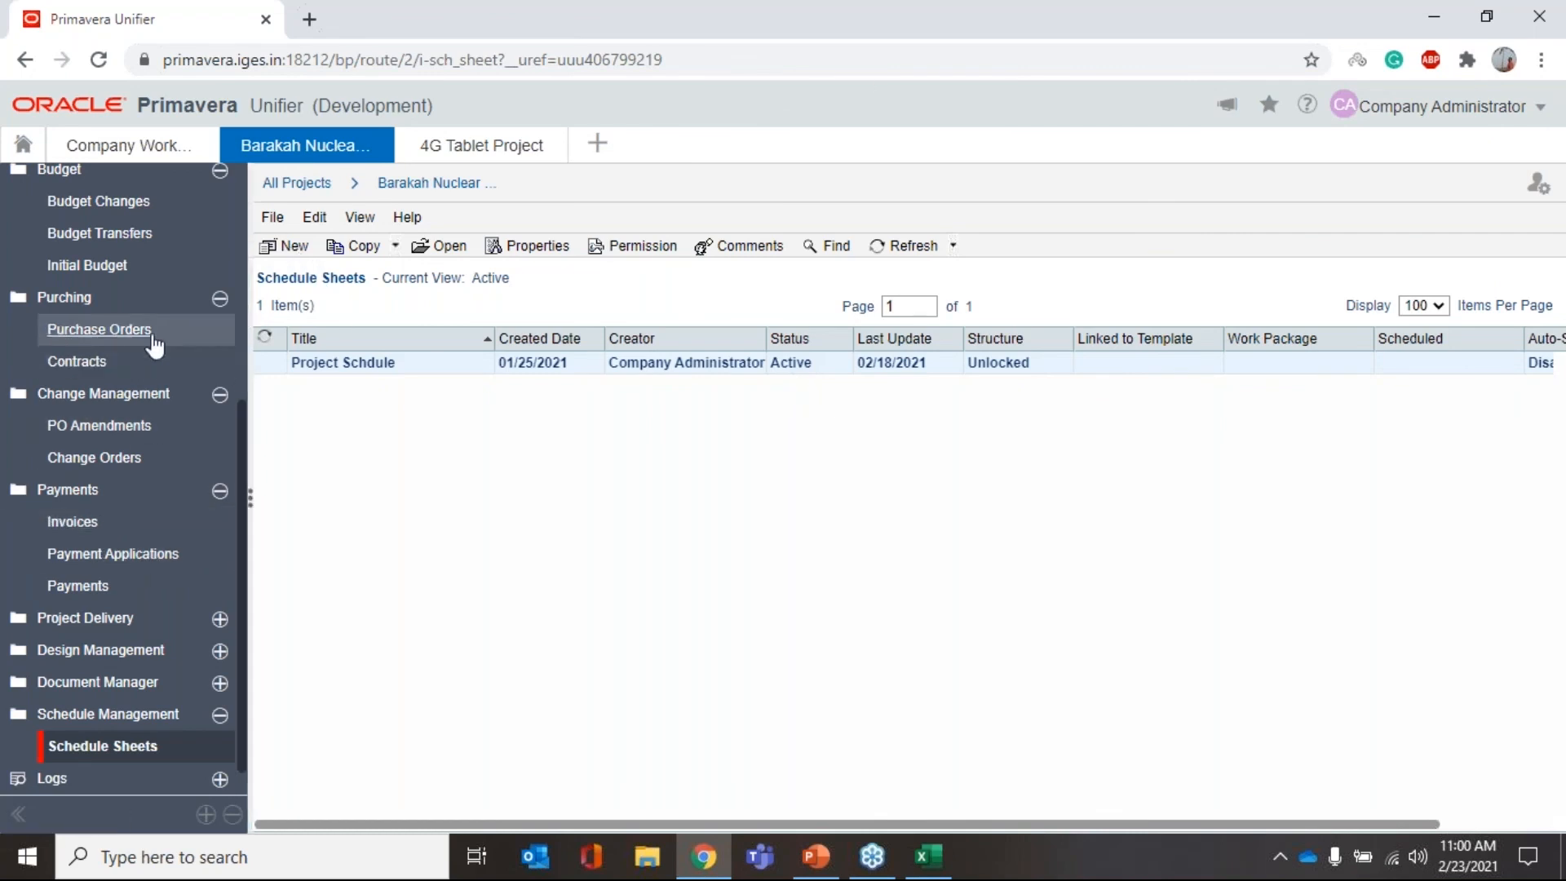
- Go back to the project's Cost Sheet under Cost Manager
scroll(159, 318, "up", 3)
scroll(127, 424, "up", 5)
left_click(125, 418)
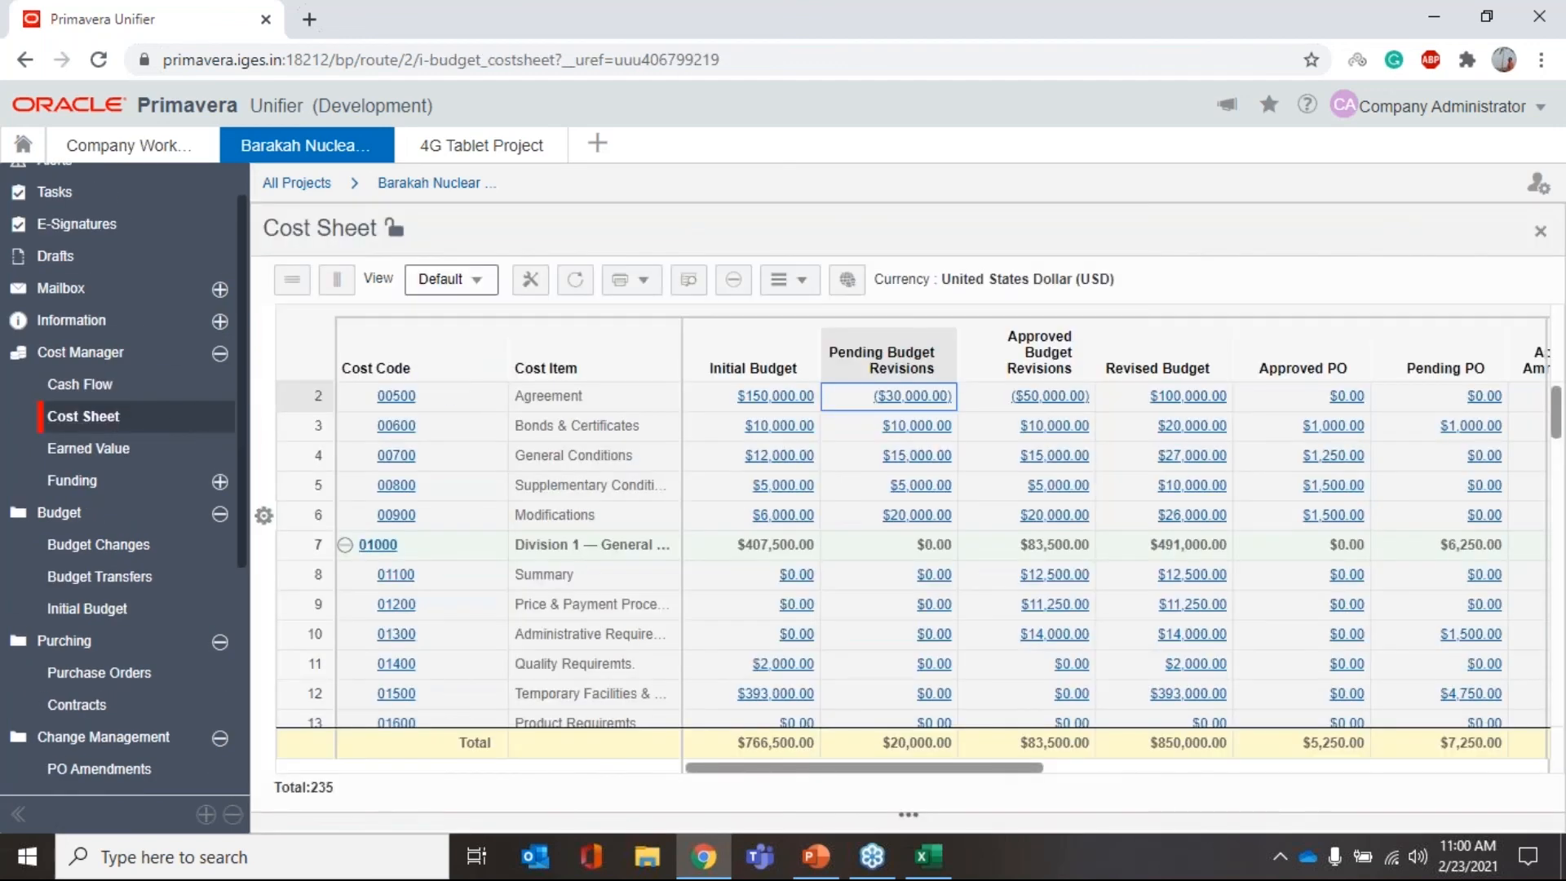